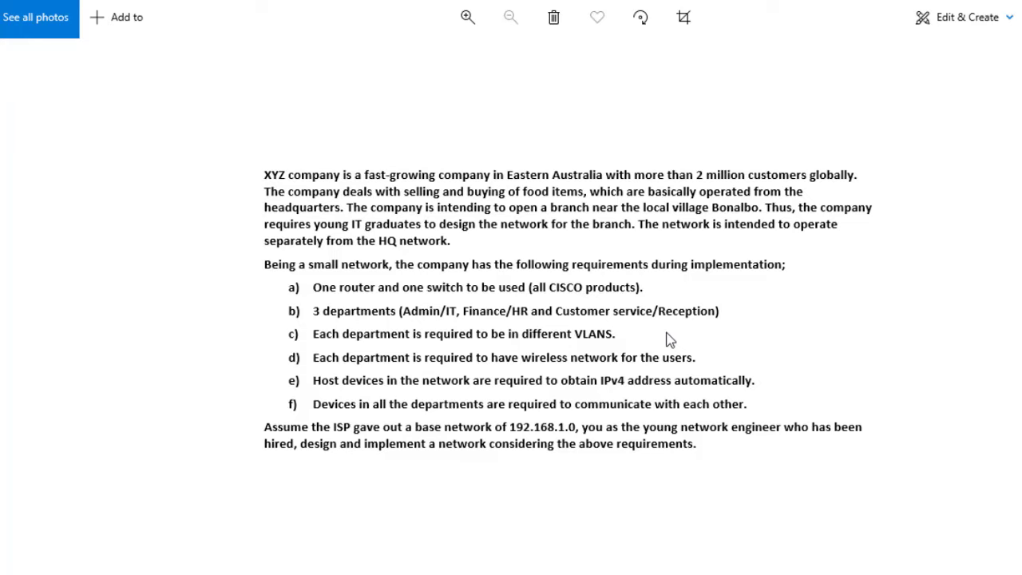
Compare the requirements brief in Photos with the Packet Tracer project, ending on Packet Tracer
{"action": "key", "text": "alt+Tab"}
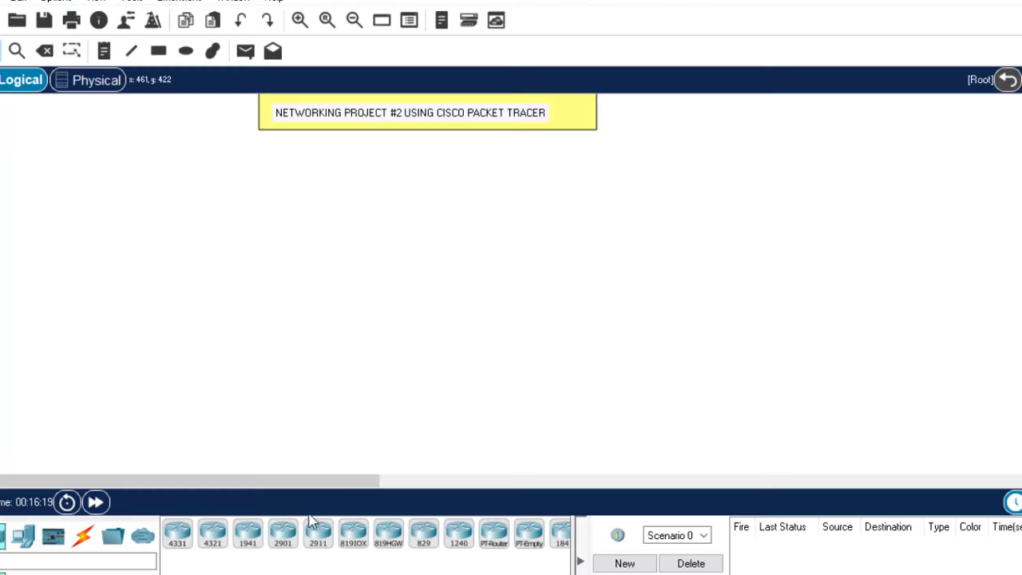
{"action": "key", "text": "alt+Tab"}
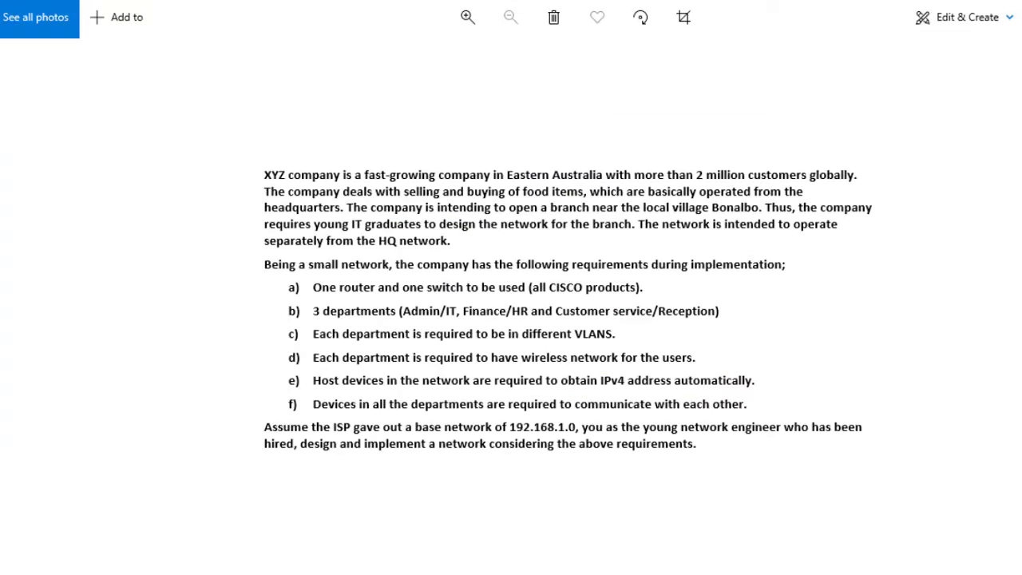
{"action": "key", "text": "alt+Tab"}
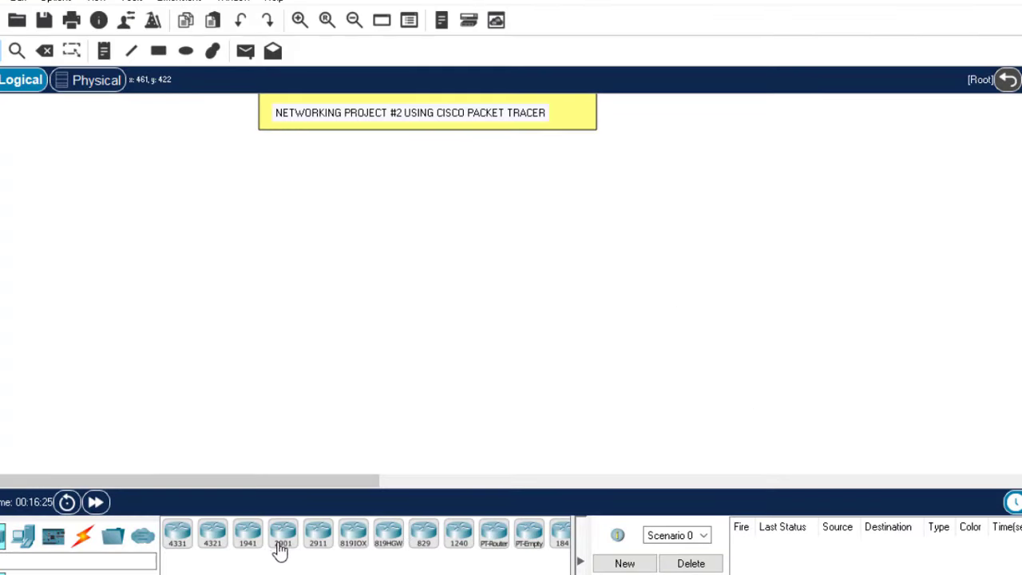
Place a 2911 router near the top centre and a 2960 switch below it
{"action": "left_click_drag", "start_coordinate": [317, 544], "coordinate": [438, 179]}
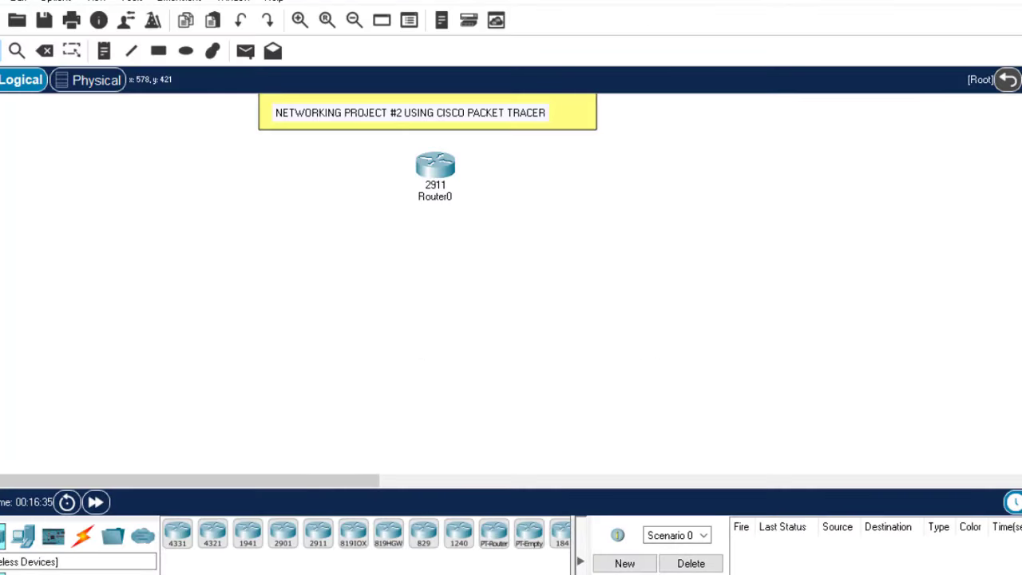
{"action": "left_click", "coordinate": [421, 290]}
{"action": "left_click", "coordinate": [427, 267]}
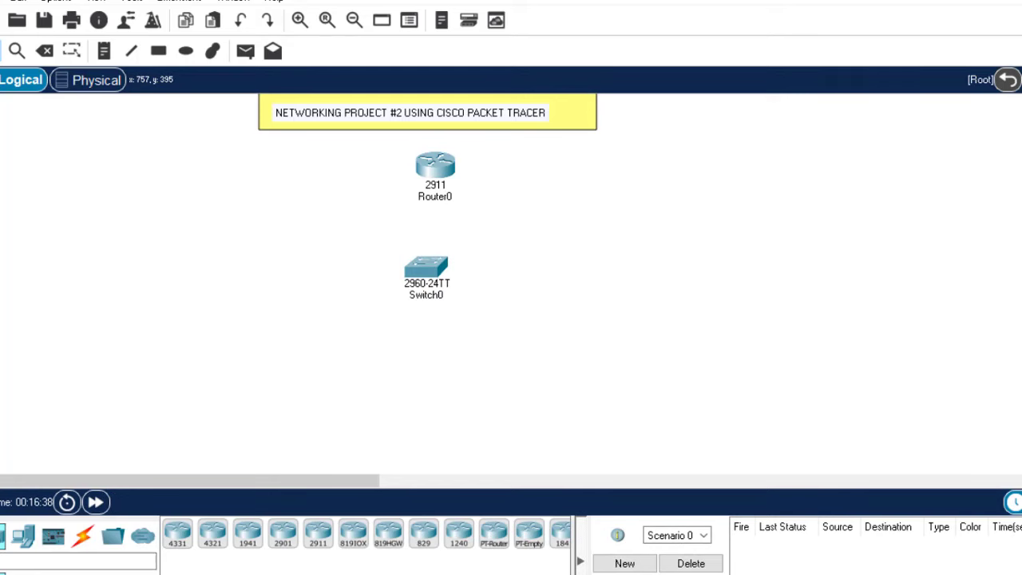
{"action": "key", "text": "alt+Tab"}
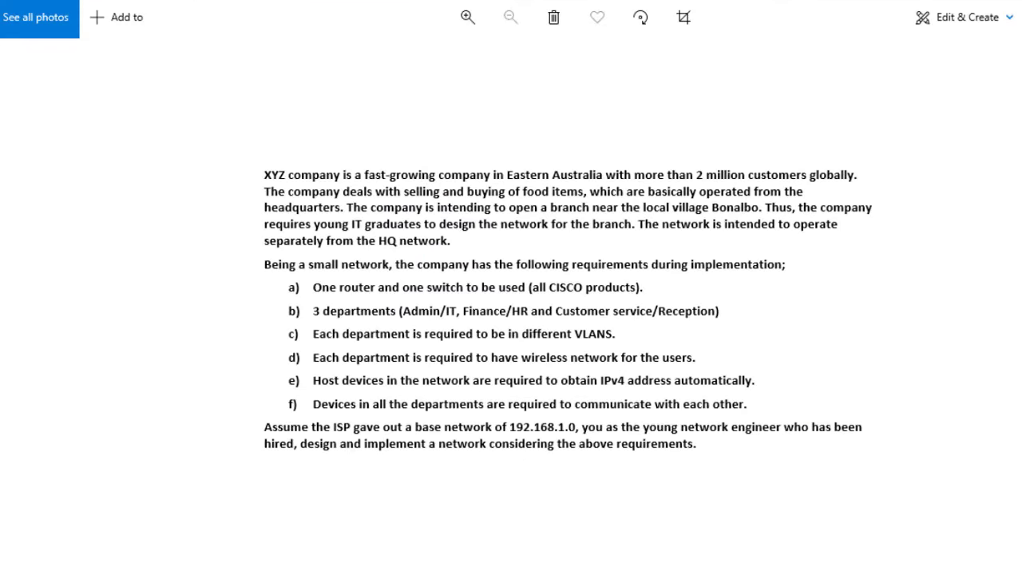
{"action": "key", "text": "alt+Tab"}
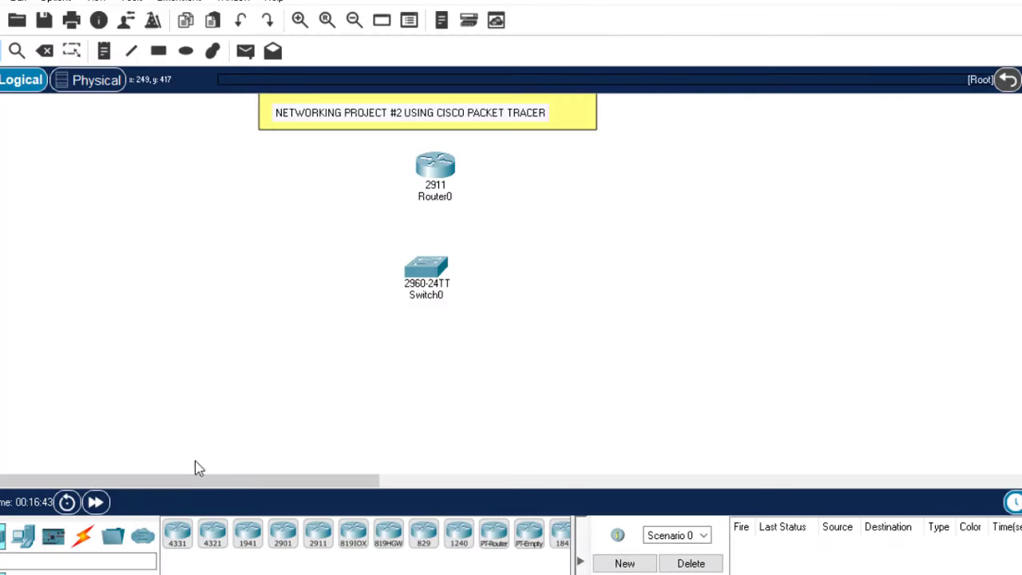
Add a PC, PC0, on the left side of the canvas
{"action": "left_click", "coordinate": [22, 535]}
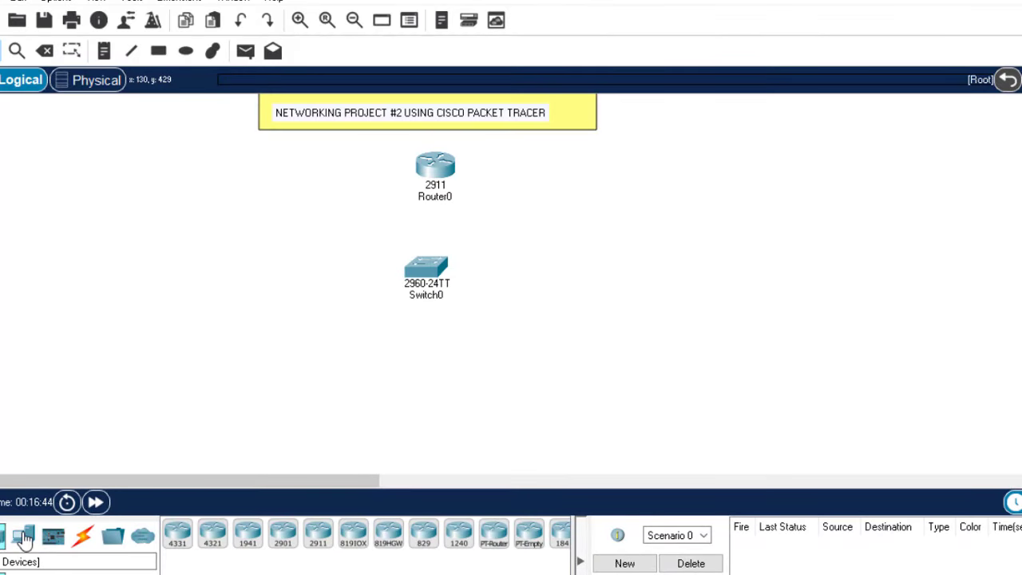
{"action": "left_click", "coordinate": [177, 533]}
{"action": "left_click", "coordinate": [119, 279]}
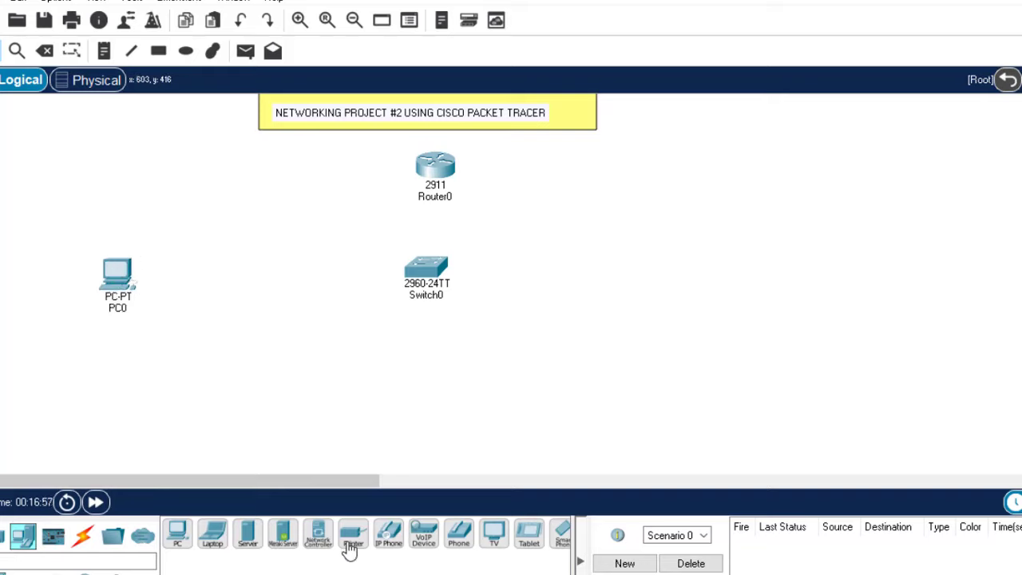
Add Printer0 beside PC0, PC1 with Printer1 at the bottom, and PC2 with Printer2 on the right
{"action": "left_click", "coordinate": [183, 284]}
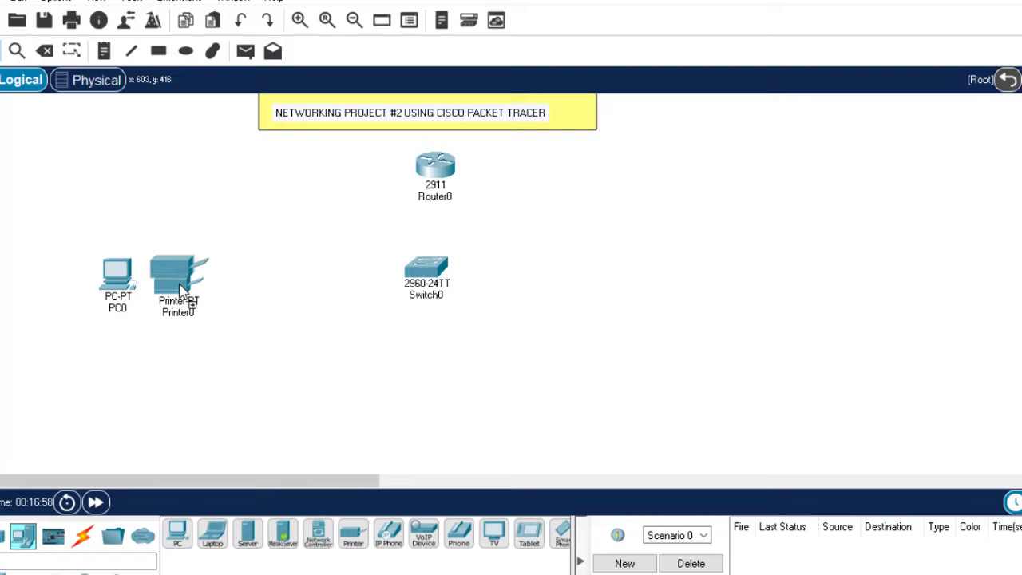
{"action": "left_click", "coordinate": [176, 546]}
{"action": "left_click", "coordinate": [348, 407]}
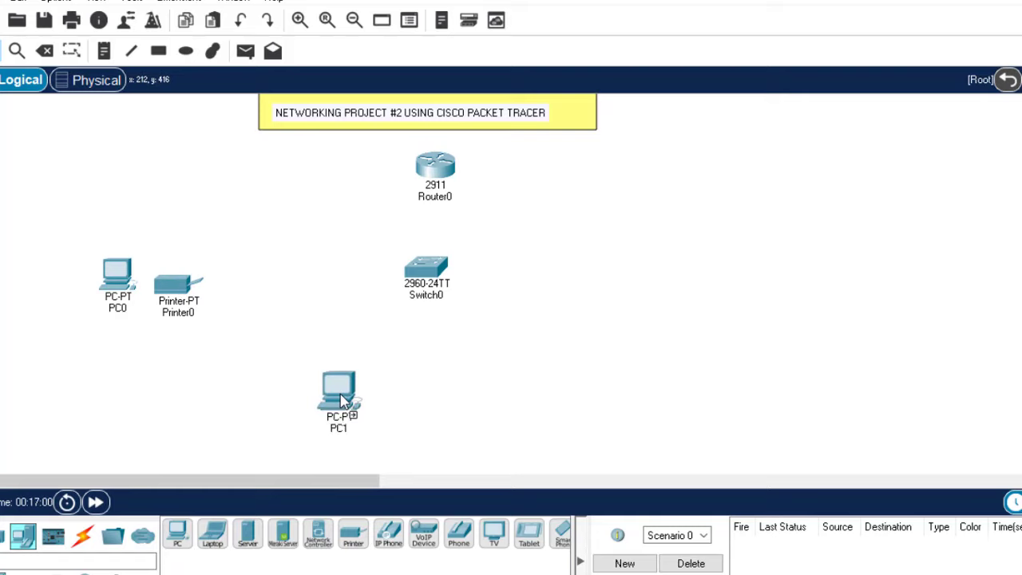
{"action": "left_click", "coordinate": [354, 540]}
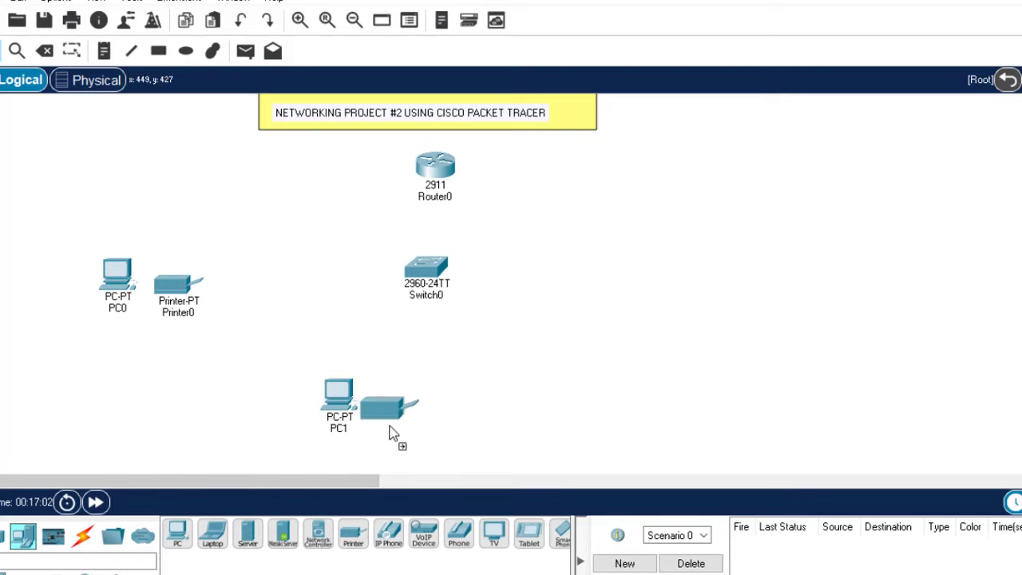
{"action": "left_click", "coordinate": [391, 432]}
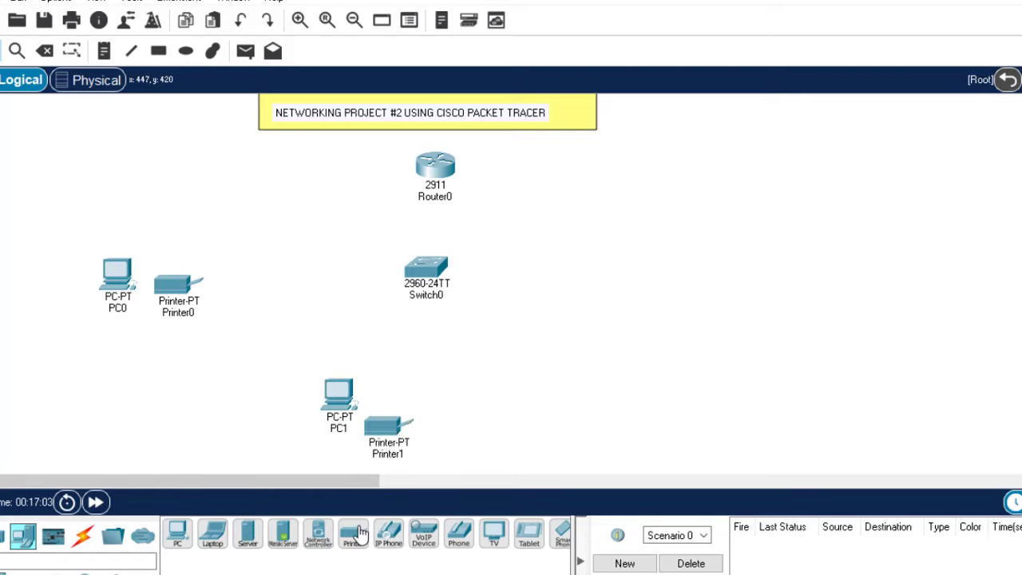
{"action": "left_click", "coordinate": [177, 535]}
{"action": "left_click", "coordinate": [721, 259]}
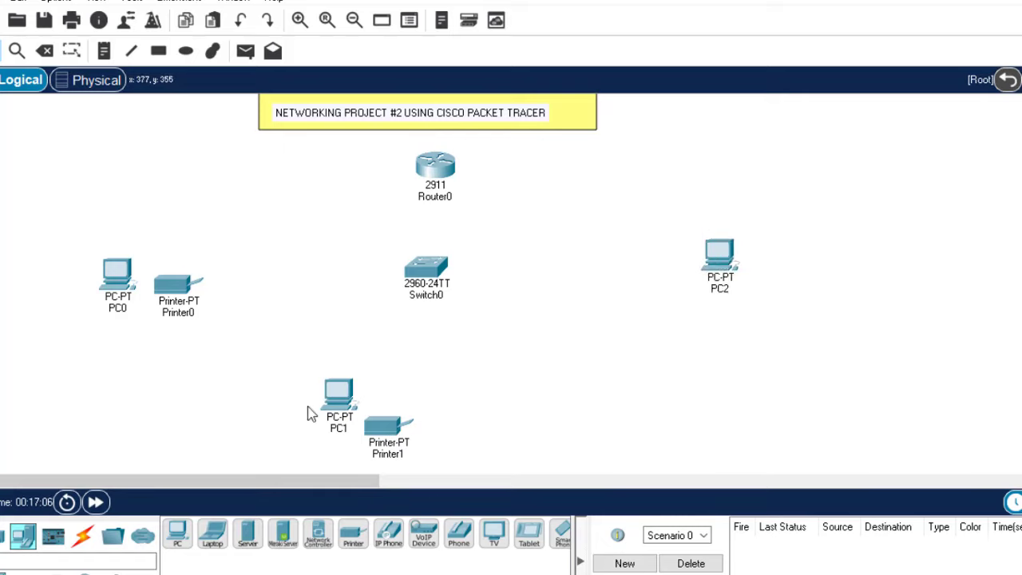
{"action": "left_click", "coordinate": [359, 540]}
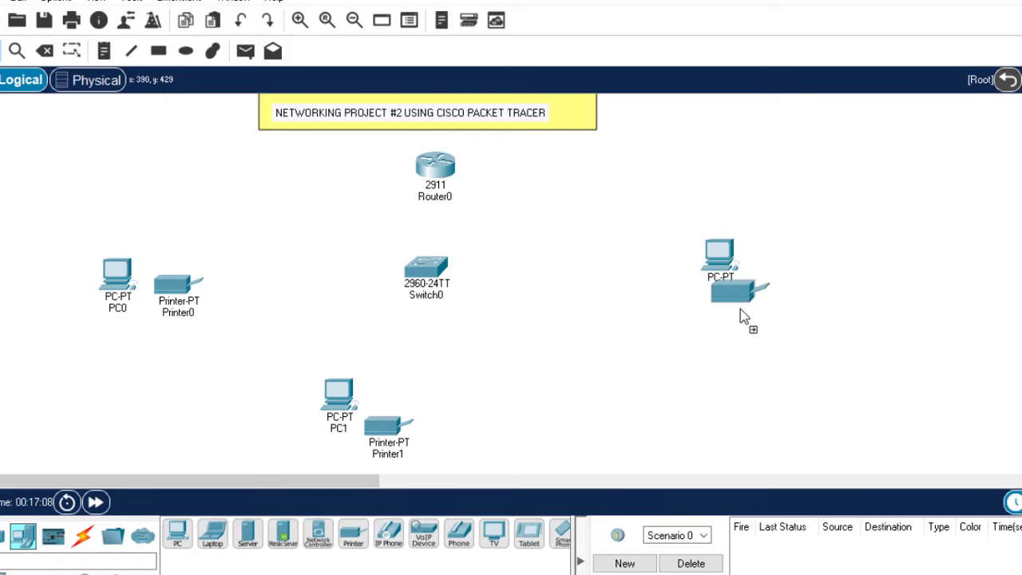
{"action": "left_click", "coordinate": [806, 305]}
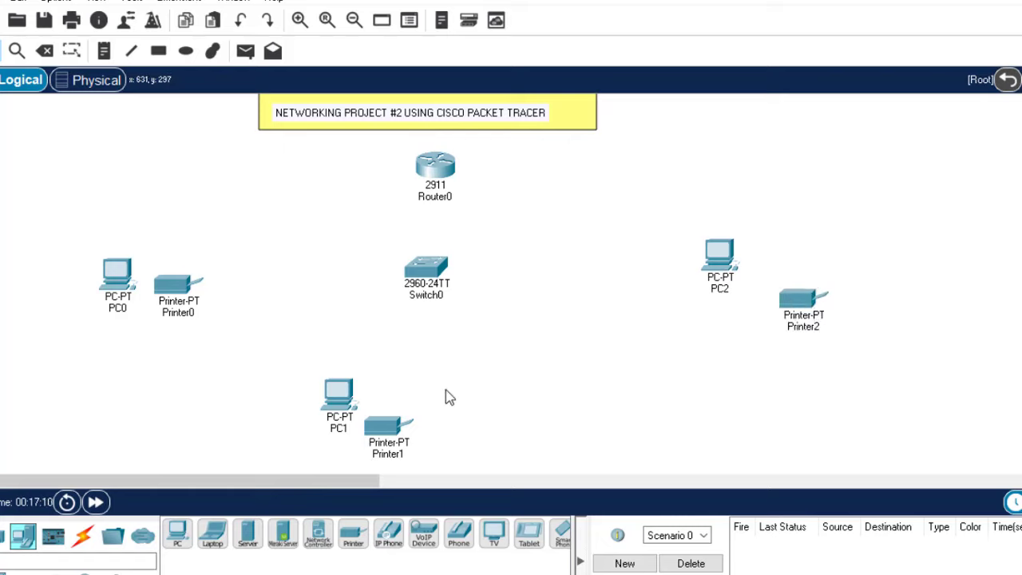
Nudge Printer1, PC1, Printer0, PC0 and PC2 so each PC sits right beside its printer
{"action": "left_click_drag", "start_coordinate": [391, 425], "coordinate": [422, 431]}
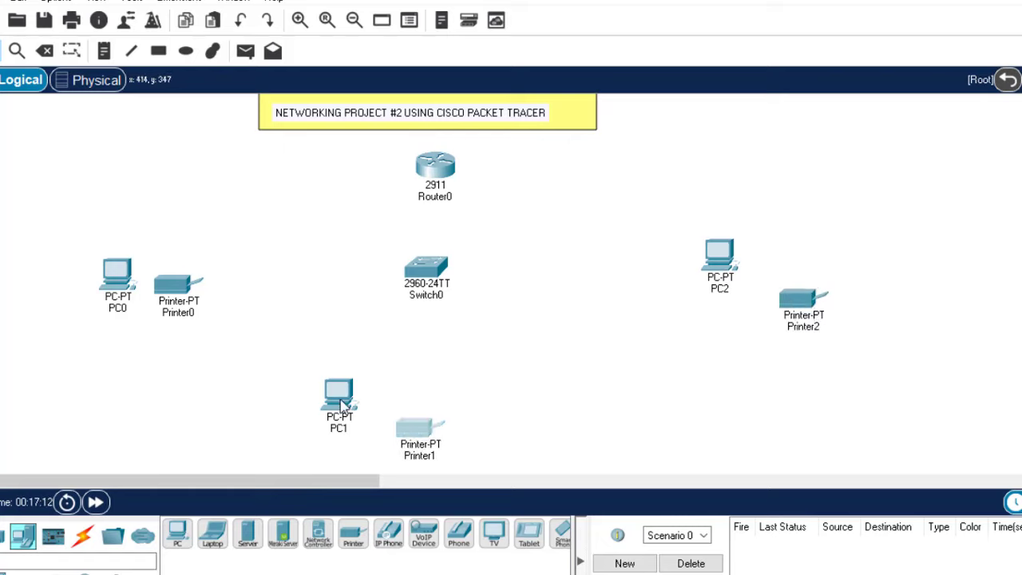
{"action": "left_click_drag", "start_coordinate": [339, 400], "coordinate": [369, 425]}
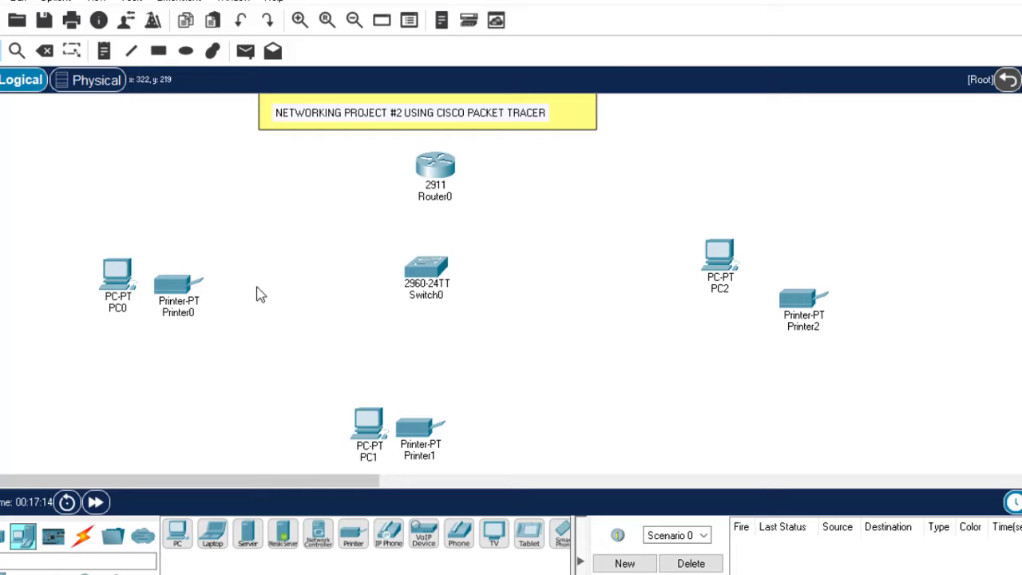
{"action": "left_click_drag", "start_coordinate": [188, 291], "coordinate": [186, 281]}
{"action": "left_click", "coordinate": [110, 275]}
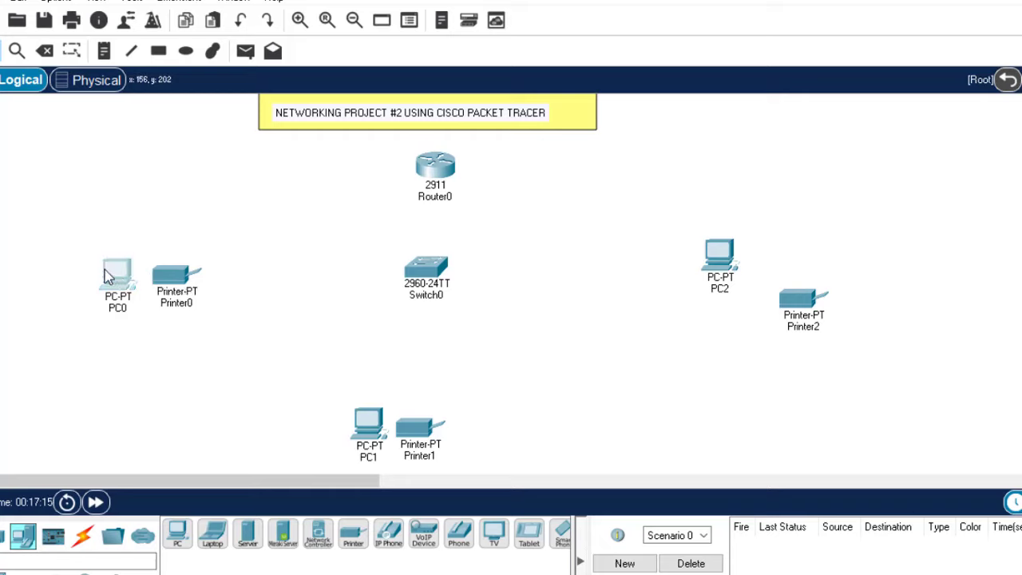
{"action": "left_click_drag", "start_coordinate": [109, 275], "coordinate": [98, 272]}
{"action": "left_click_drag", "start_coordinate": [180, 274], "coordinate": [172, 249]}
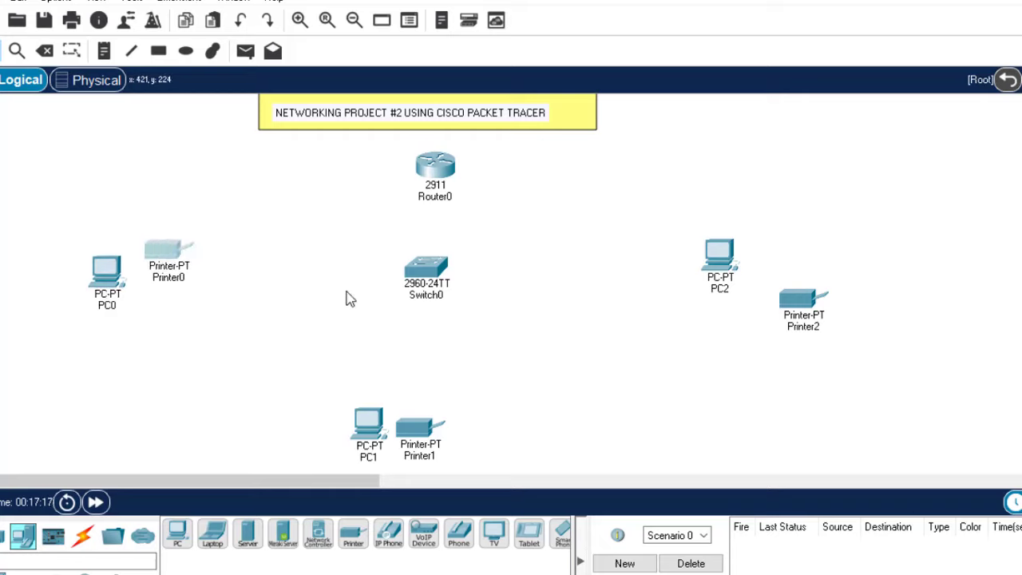
{"action": "left_click_drag", "start_coordinate": [717, 258], "coordinate": [736, 257]}
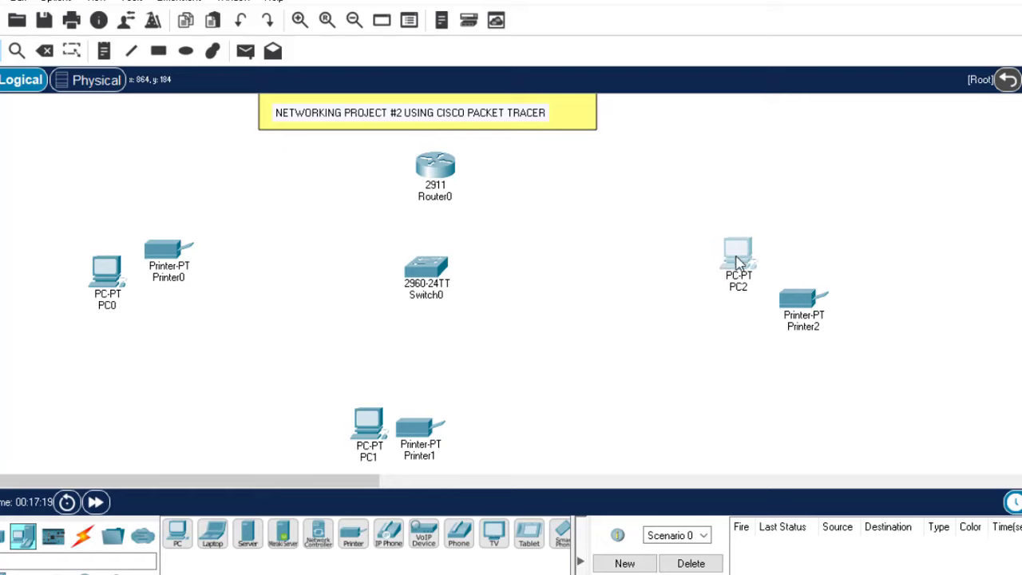
{"action": "left_click", "coordinate": [520, 386]}
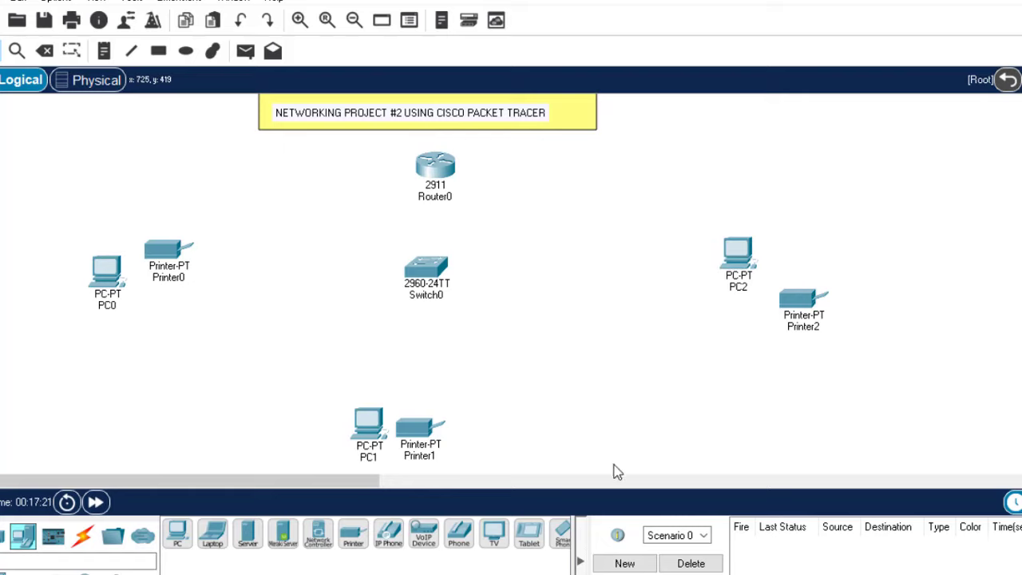
Place AP-PT access points: Access Point0 above PC0, Access Point1 left of PC1, Access Point2 right of PC2
{"action": "key", "text": "alt+Tab"}
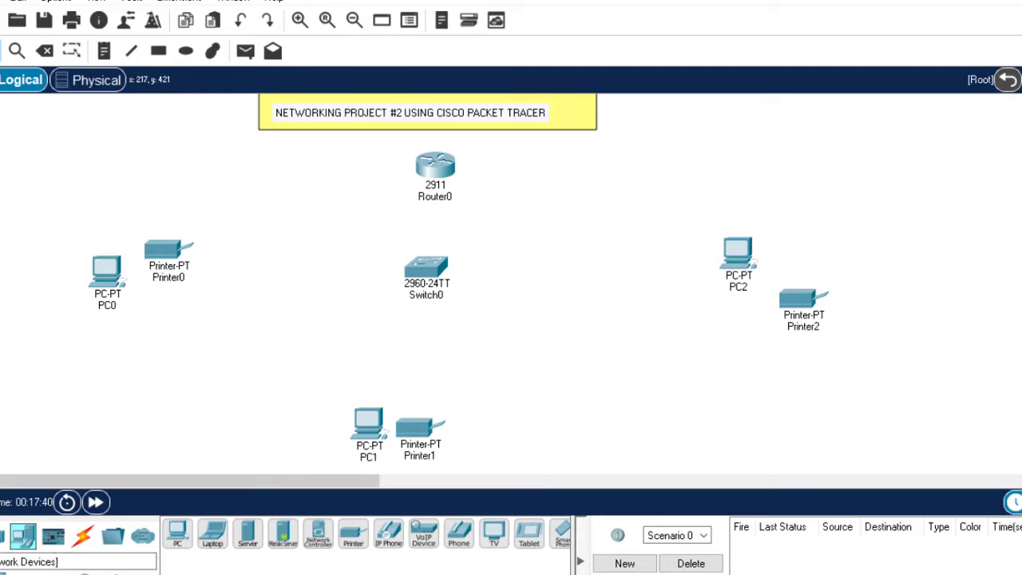
{"action": "left_click", "coordinate": [82, 571]}
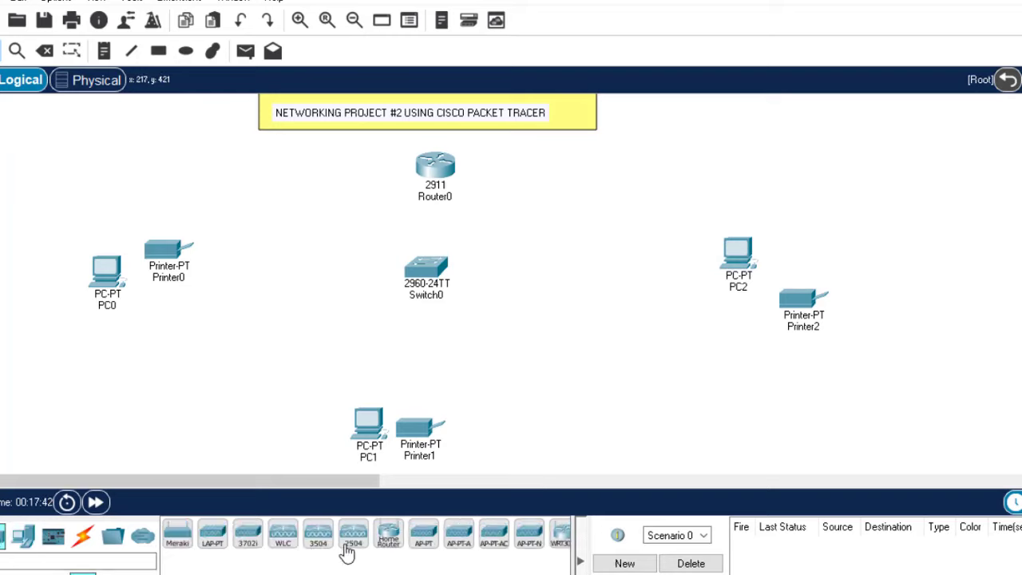
{"action": "left_click", "coordinate": [389, 536]}
{"action": "left_click", "coordinate": [94, 236]}
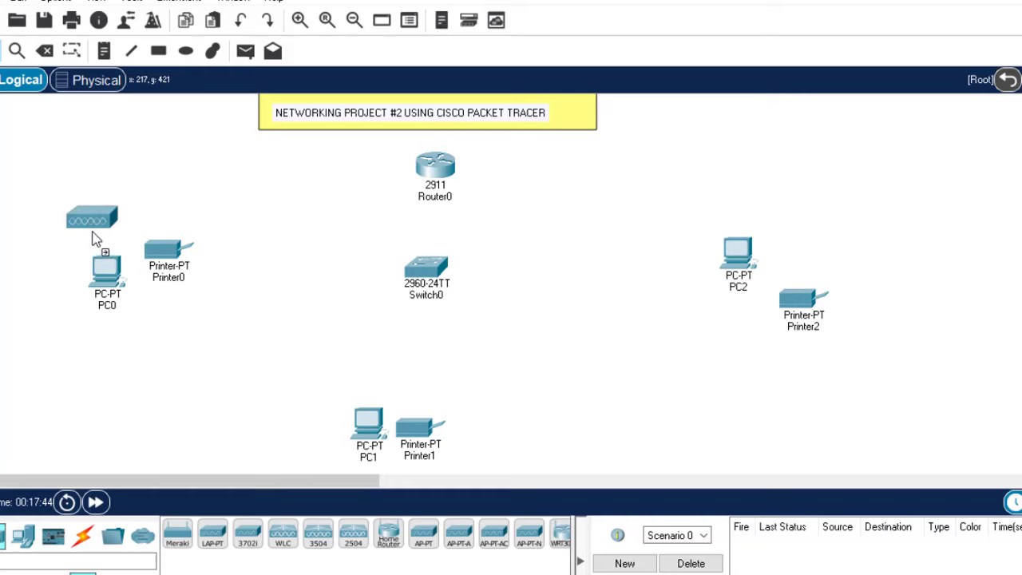
{"action": "left_click", "coordinate": [95, 237]}
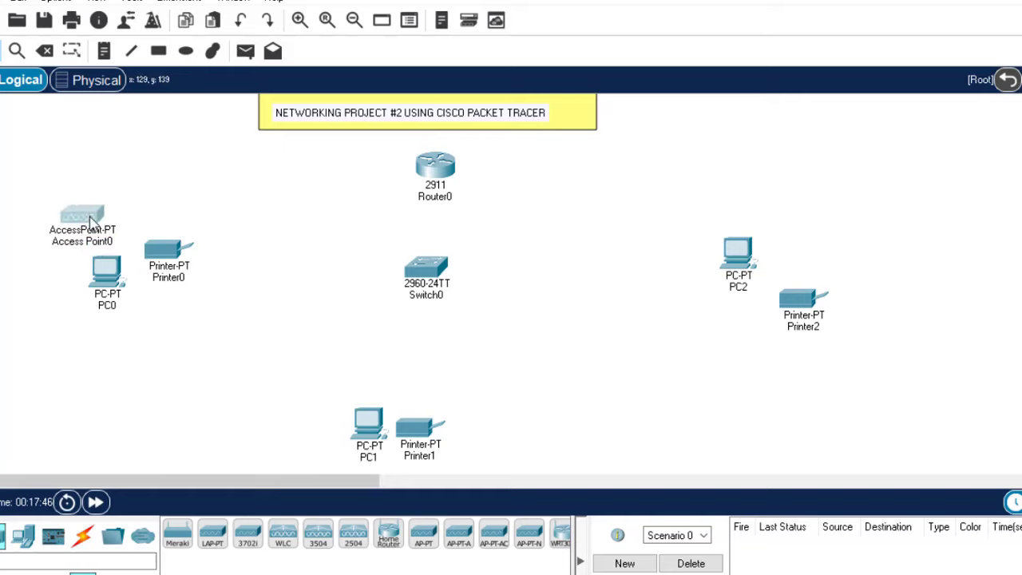
{"action": "left_click", "coordinate": [423, 535]}
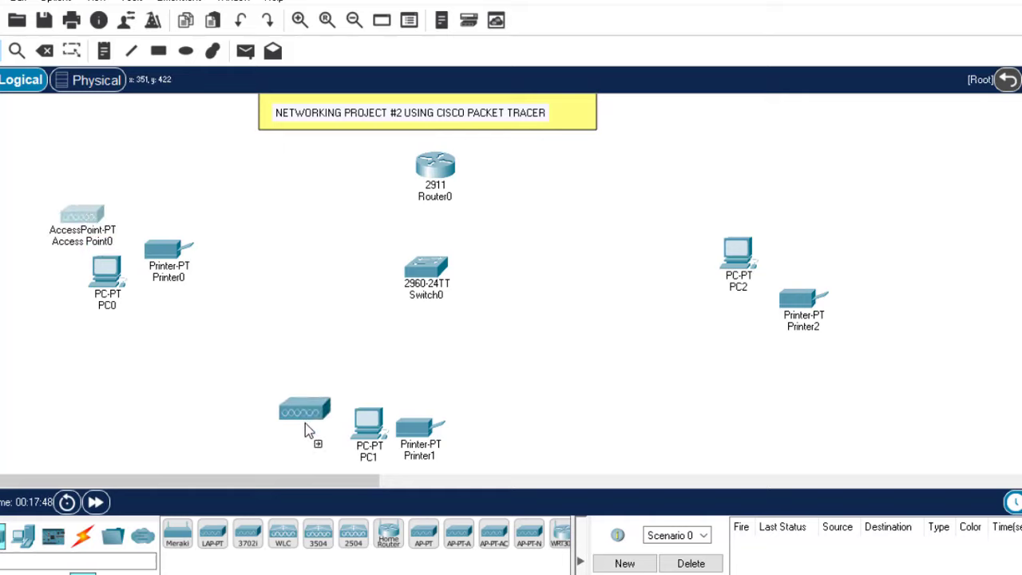
{"action": "left_click", "coordinate": [305, 423]}
{"action": "left_click", "coordinate": [423, 535]}
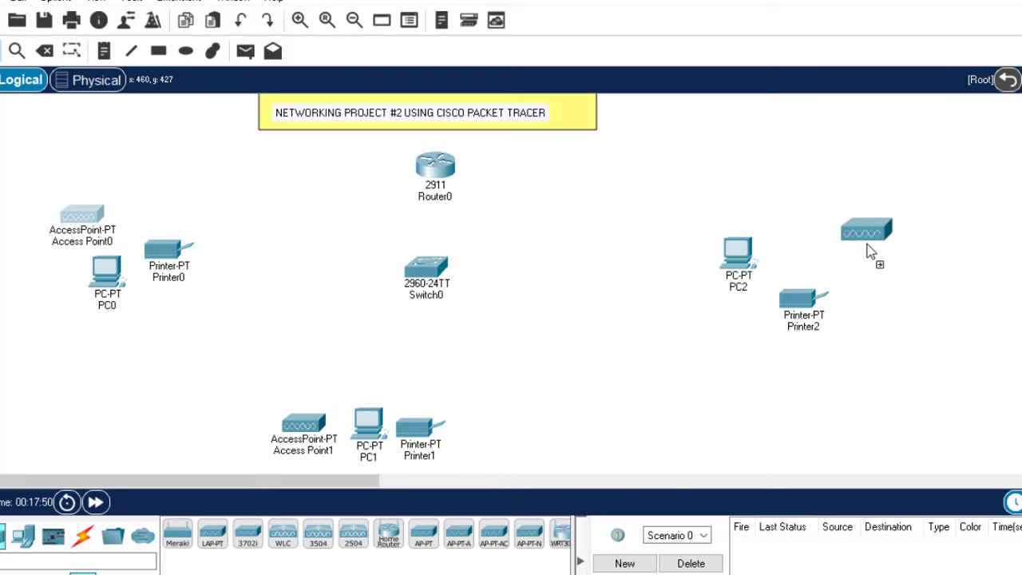
{"action": "left_click", "coordinate": [869, 244]}
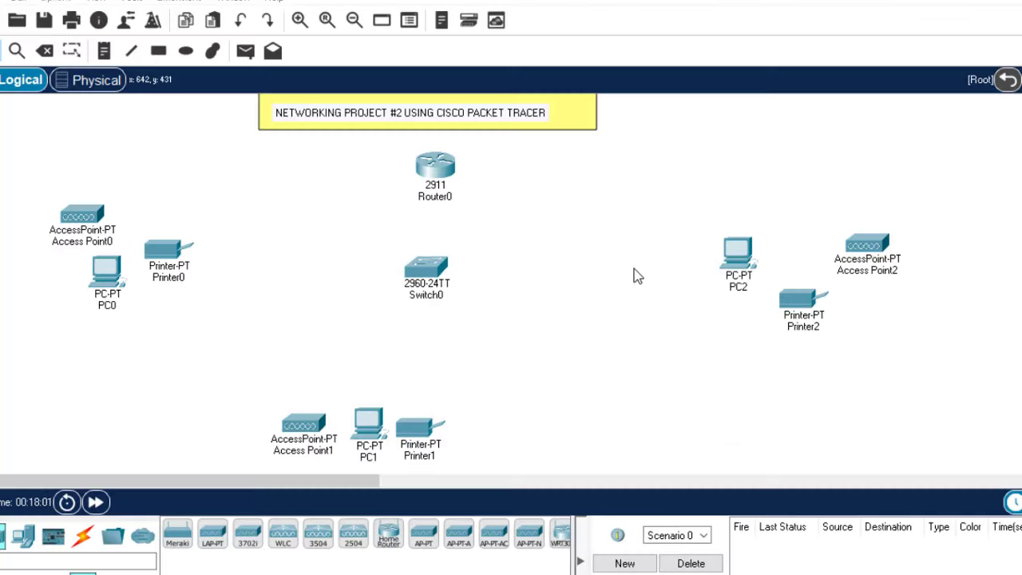
Use automatic cables to connect Router0 to Switch0, then Switch0 to Access Point0, Printer0 and PC0
{"action": "left_click", "coordinate": [82, 533]}
{"action": "left_click", "coordinate": [177, 534]}
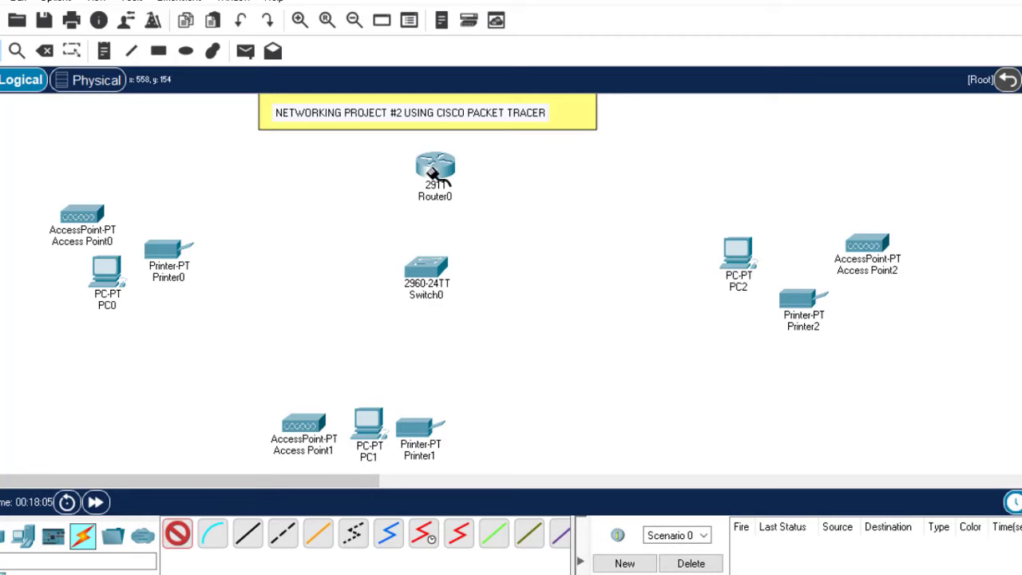
{"action": "left_click", "coordinate": [434, 165]}
{"action": "left_click", "coordinate": [426, 268]}
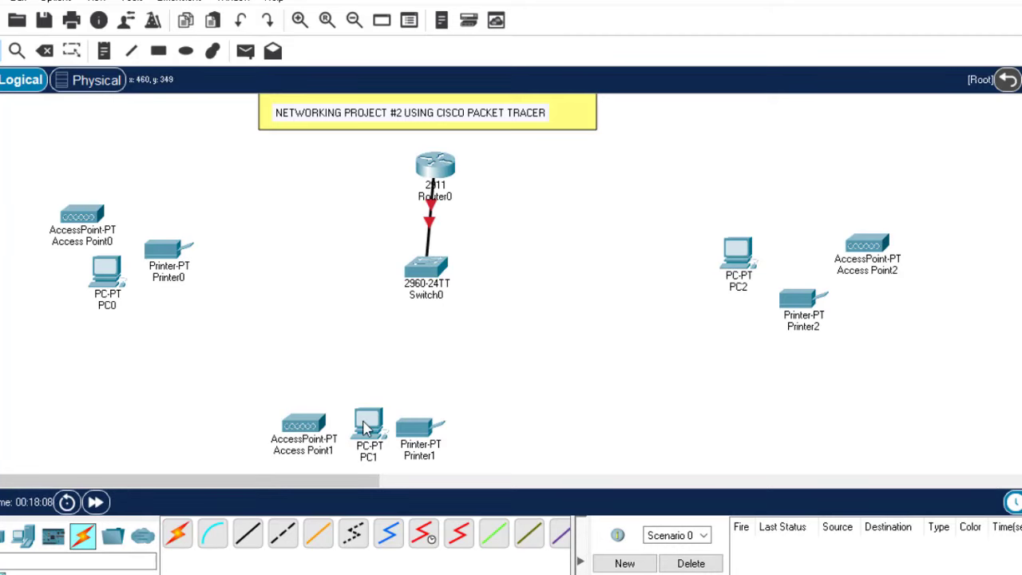
{"action": "left_click", "coordinate": [179, 534]}
{"action": "left_click", "coordinate": [431, 267]}
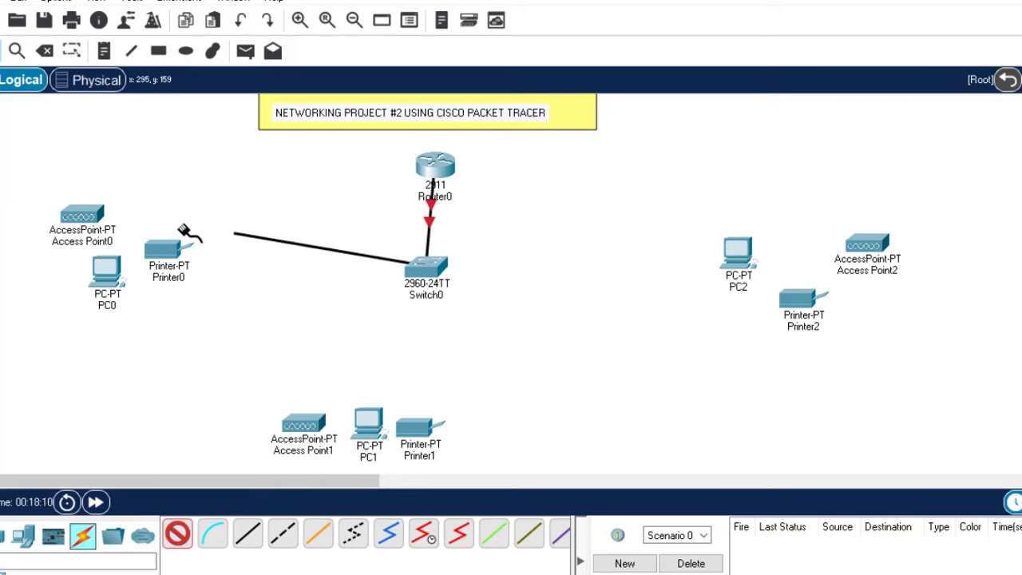
{"action": "left_click", "coordinate": [82, 214]}
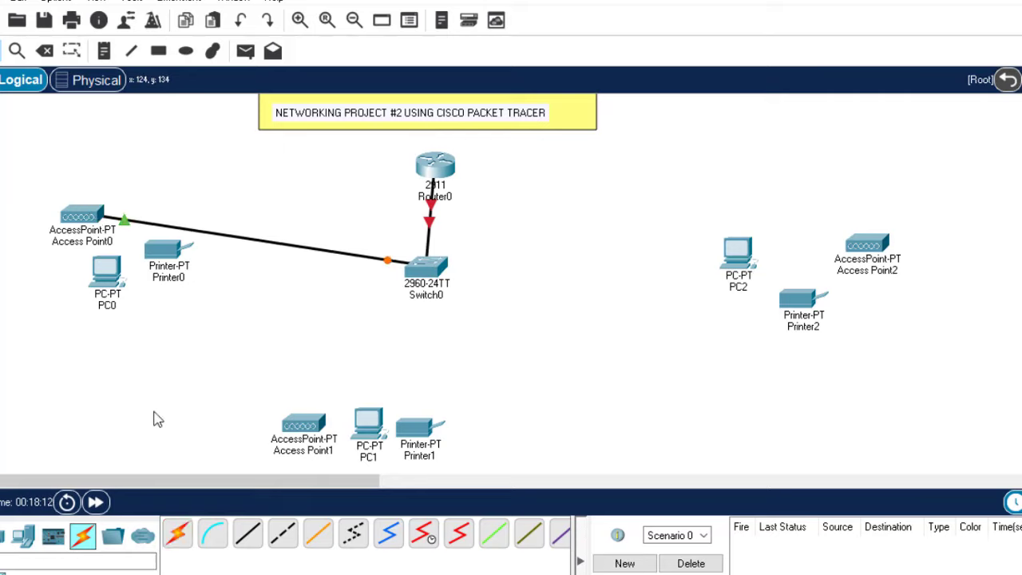
{"action": "left_click", "coordinate": [177, 535]}
{"action": "left_click", "coordinate": [419, 269]}
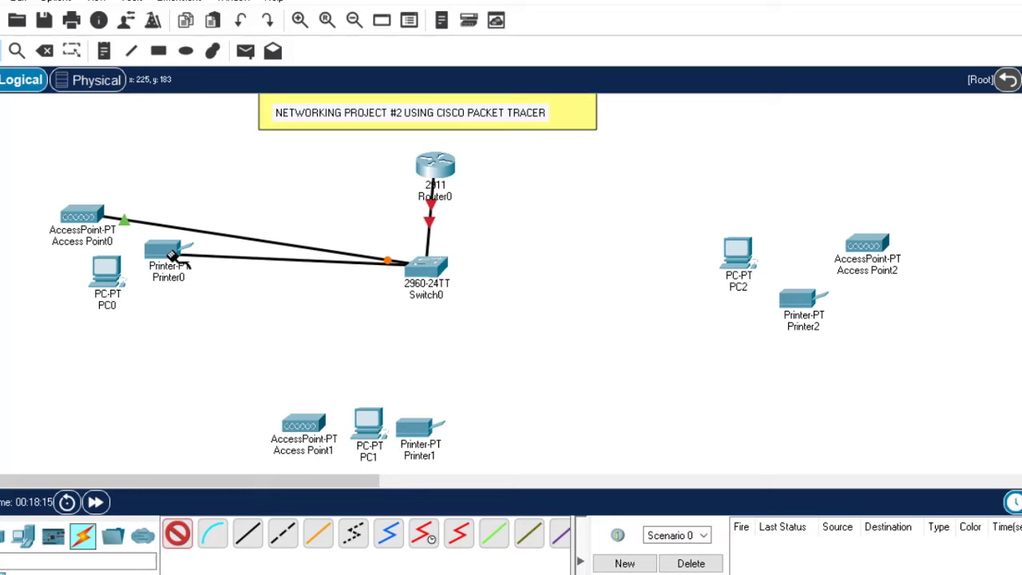
{"action": "left_click", "coordinate": [169, 257]}
{"action": "left_click", "coordinate": [177, 533]}
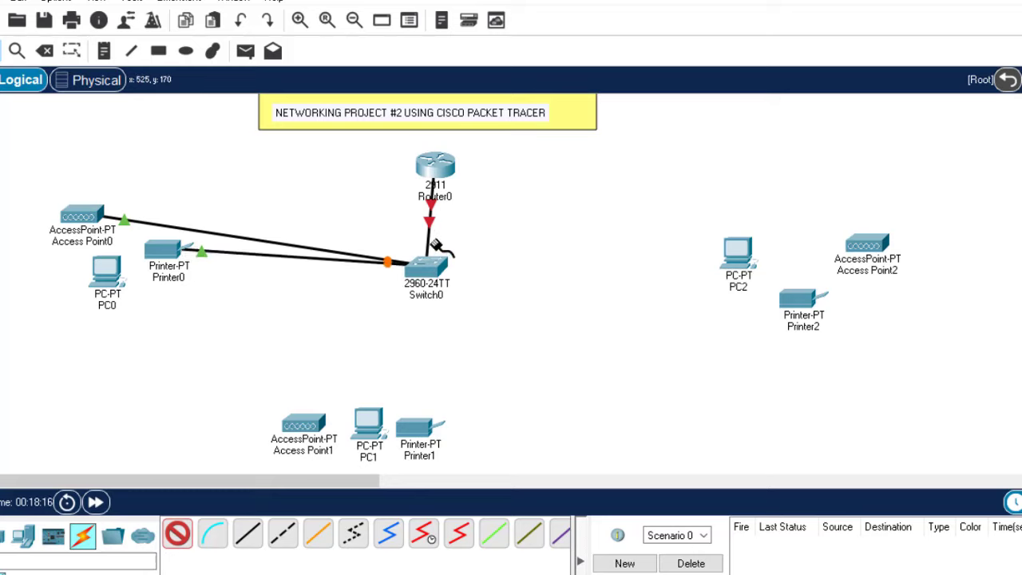
{"action": "left_click", "coordinate": [419, 267]}
{"action": "left_click", "coordinate": [105, 272]}
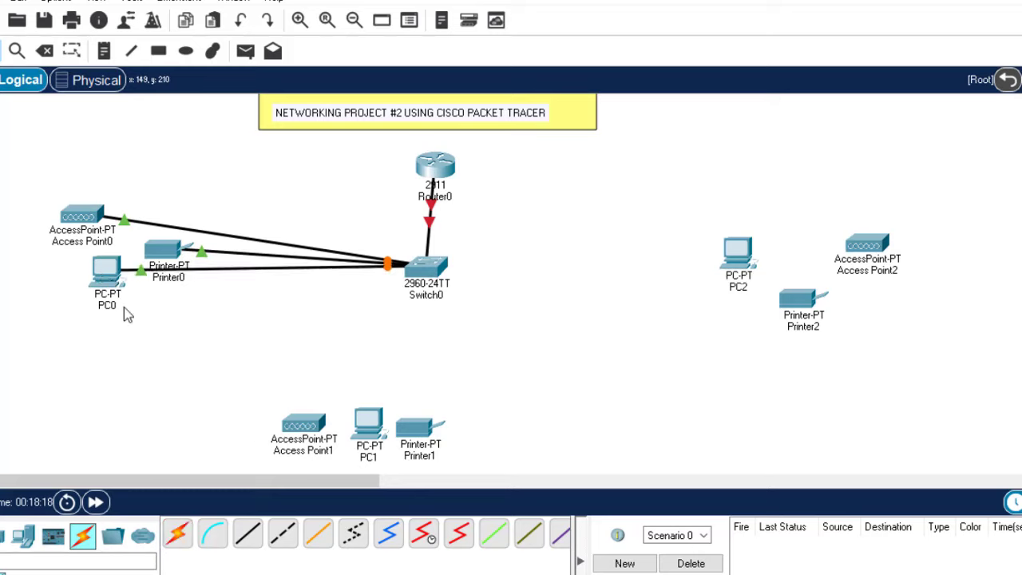
Cable Switch0 to Access Point1, PC1, Printer1 and PC2
{"action": "left_click", "coordinate": [177, 534]}
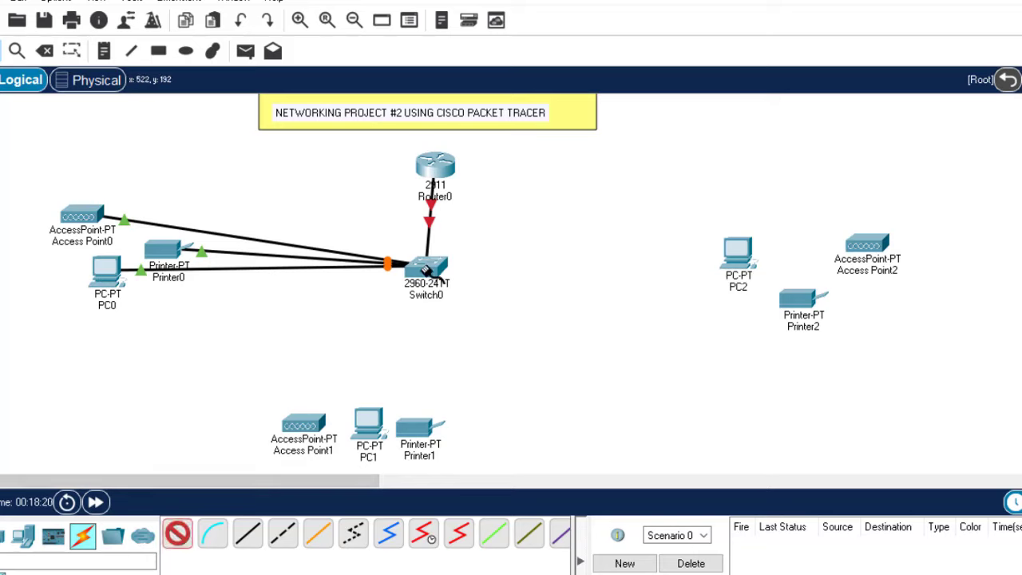
{"action": "left_click", "coordinate": [424, 270]}
{"action": "left_click", "coordinate": [302, 427]}
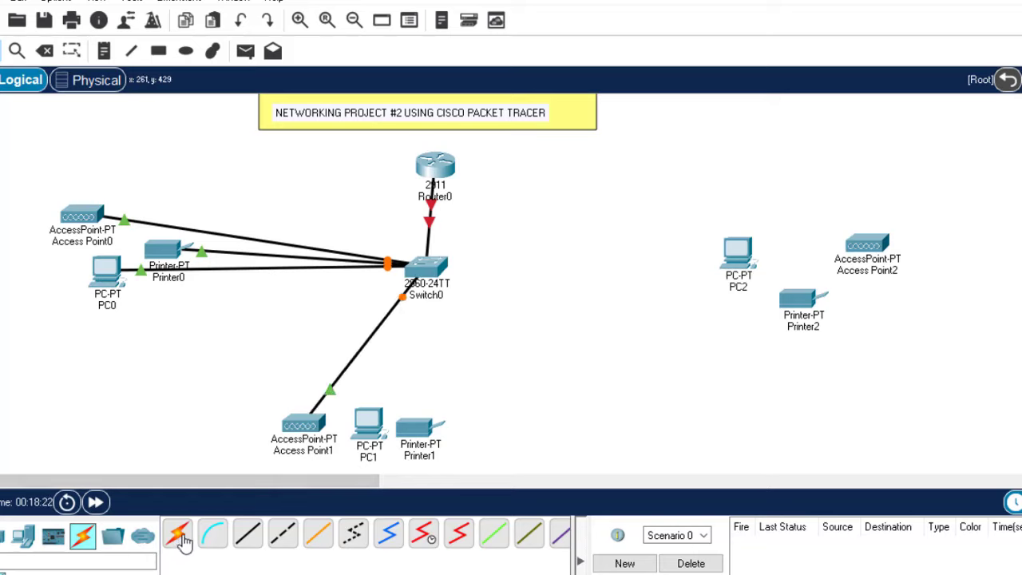
{"action": "left_click", "coordinate": [177, 534]}
{"action": "left_click", "coordinate": [425, 269]}
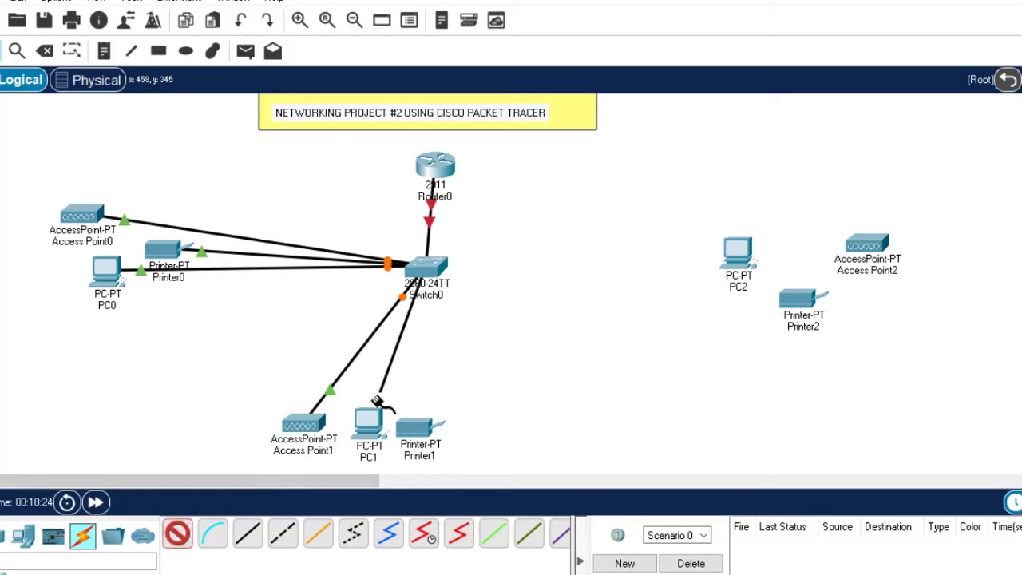
{"action": "left_click", "coordinate": [369, 421]}
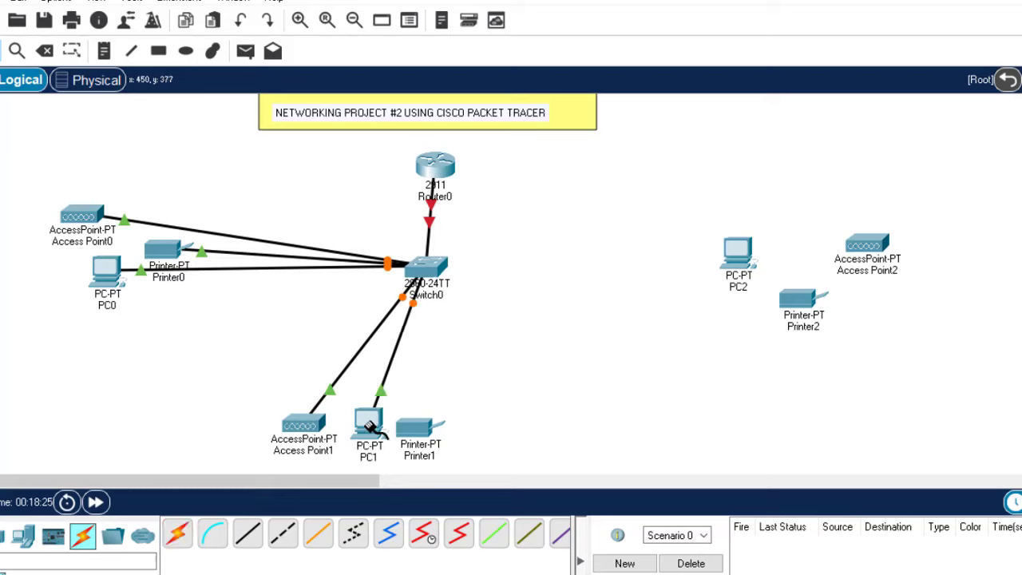
{"action": "left_click", "coordinate": [177, 533]}
{"action": "left_click", "coordinate": [428, 269]}
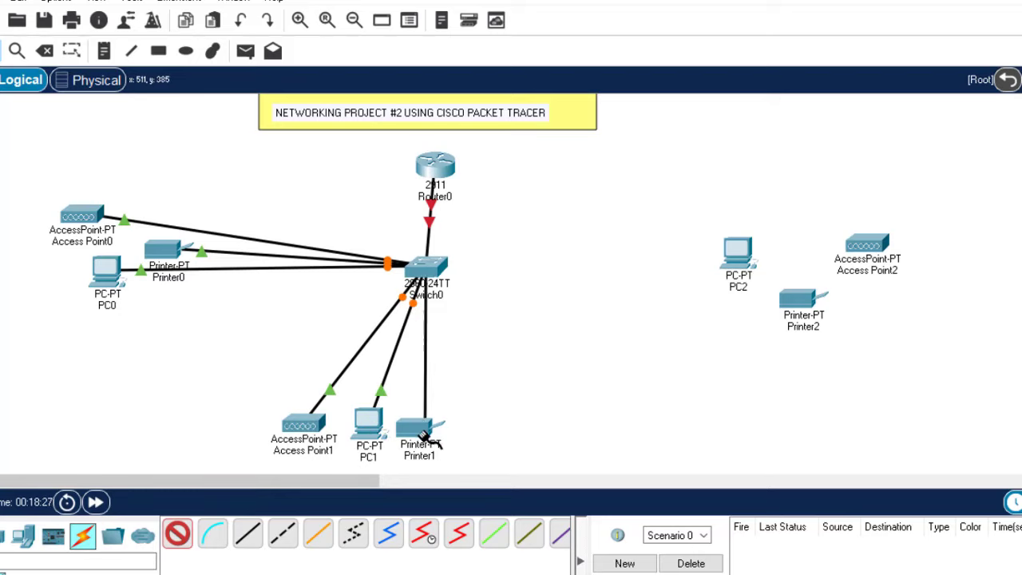
{"action": "left_click", "coordinate": [423, 436]}
{"action": "left_click", "coordinate": [177, 534]}
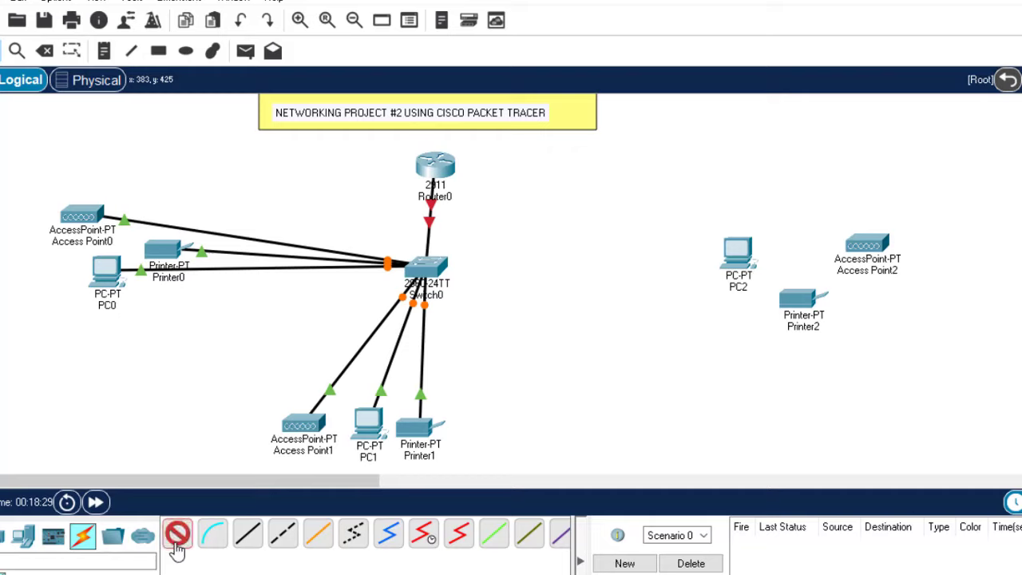
{"action": "left_click", "coordinate": [428, 269]}
{"action": "left_click", "coordinate": [731, 255]}
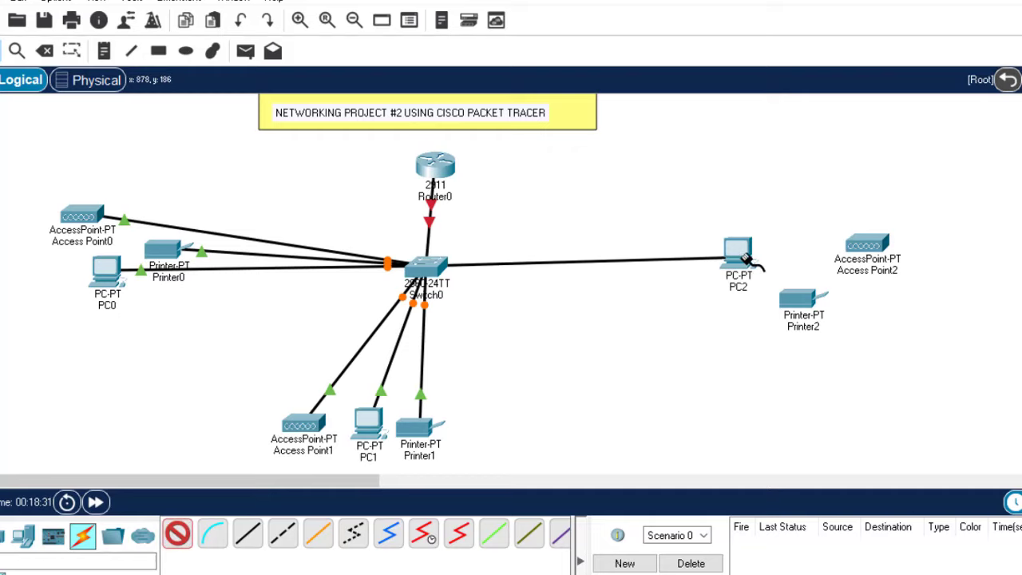
{"action": "left_click", "coordinate": [177, 534]}
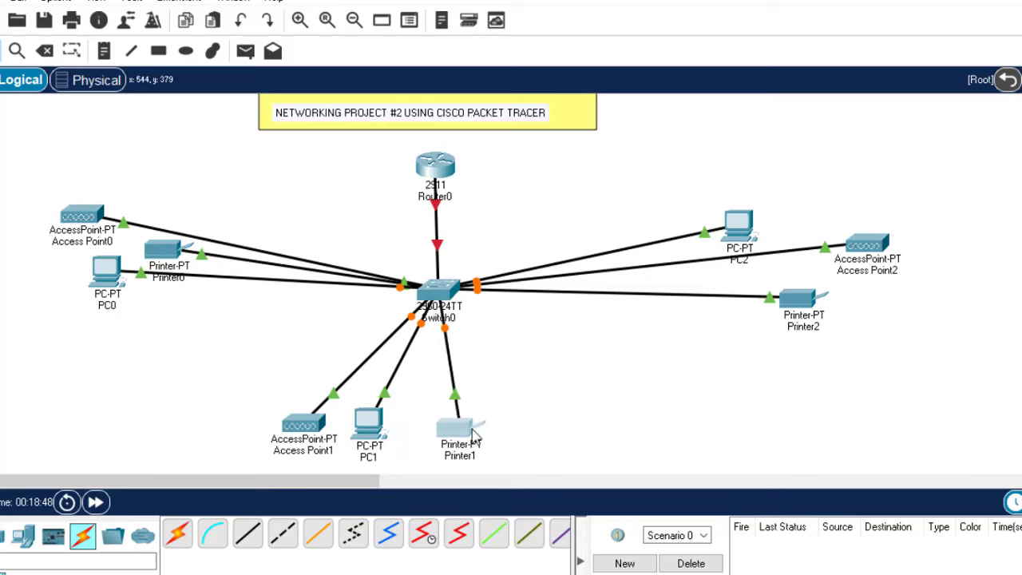
Shift Printer1, PC1 and Access Point1 to the right below the switch
{"action": "left_click_drag", "start_coordinate": [452, 432], "coordinate": [485, 435]}
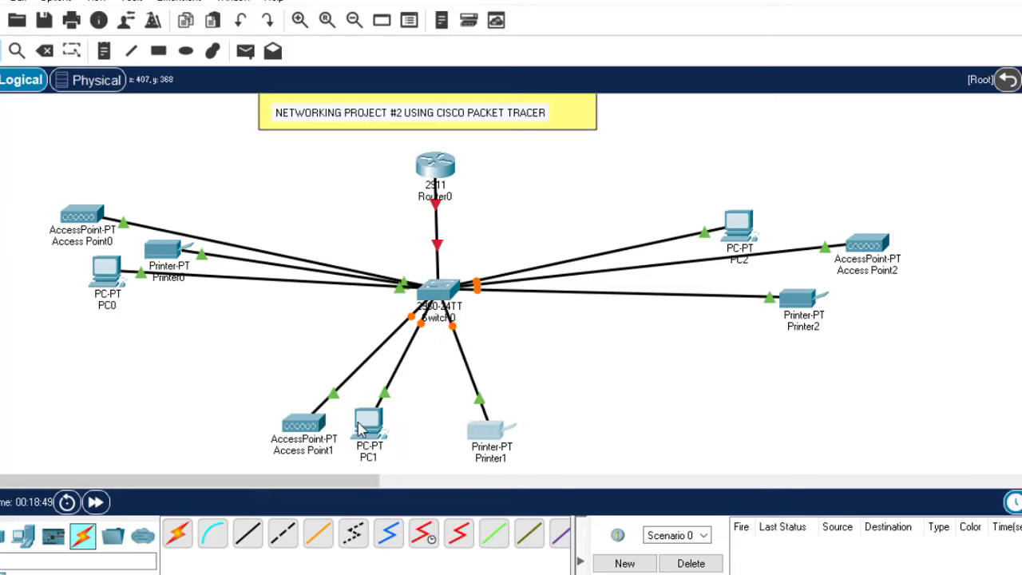
{"action": "left_click_drag", "start_coordinate": [360, 430], "coordinate": [427, 445]}
{"action": "left_click_drag", "start_coordinate": [289, 432], "coordinate": [357, 441]}
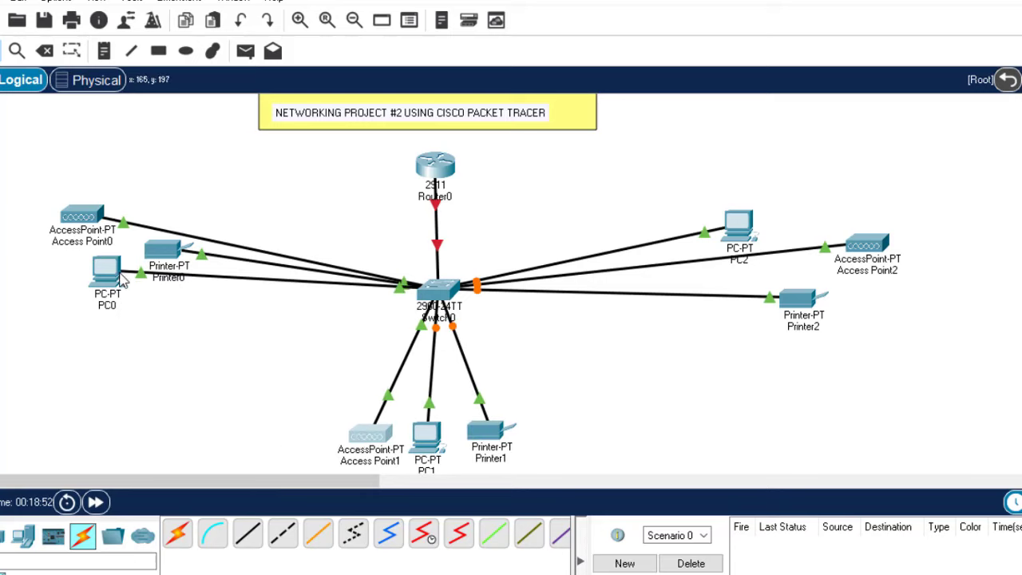
Stack PC0, Printer0 and Access Point0 on the left and regroup Printer2, Access Point2 and PC2 on the right
{"action": "left_click_drag", "start_coordinate": [111, 275], "coordinate": [135, 331]}
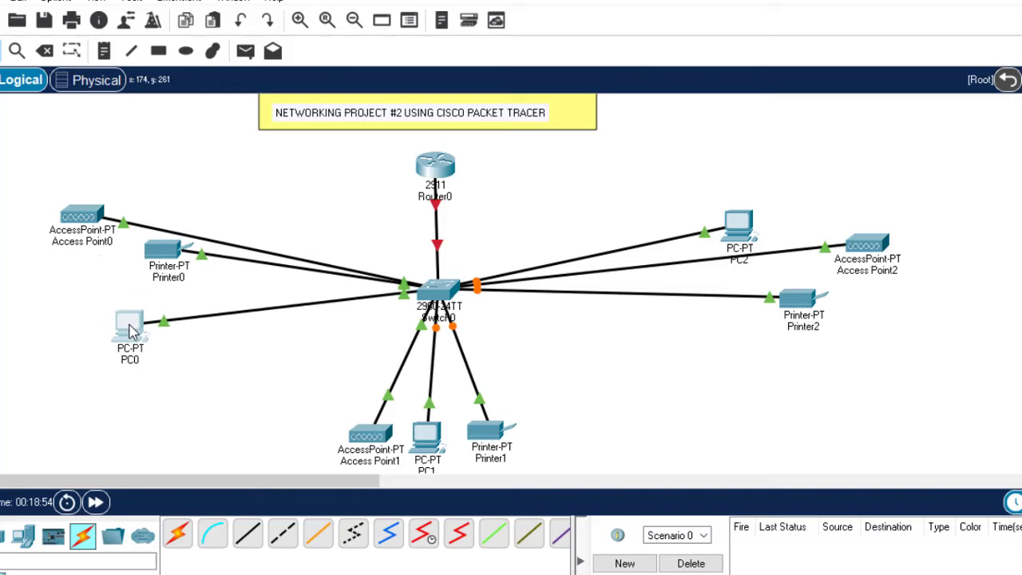
{"action": "left_click_drag", "start_coordinate": [170, 262], "coordinate": [132, 280]}
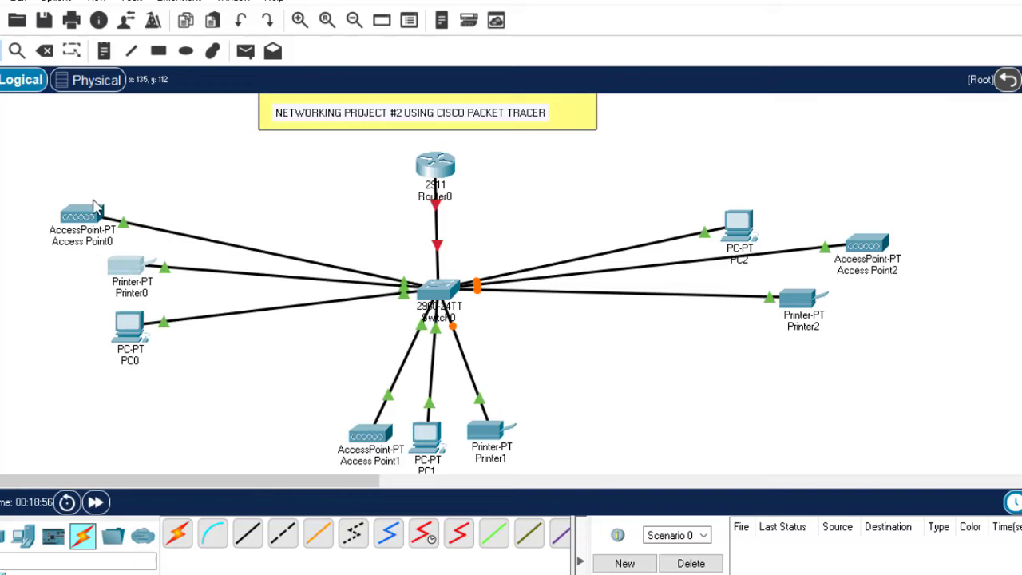
{"action": "left_click_drag", "start_coordinate": [94, 207], "coordinate": [133, 215]}
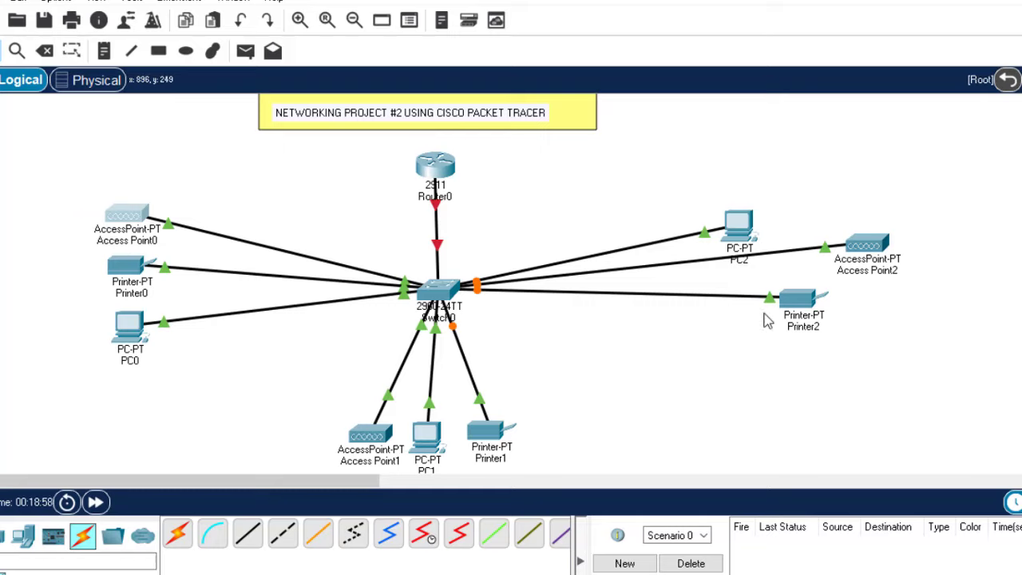
{"action": "left_click_drag", "start_coordinate": [801, 302], "coordinate": [753, 328]}
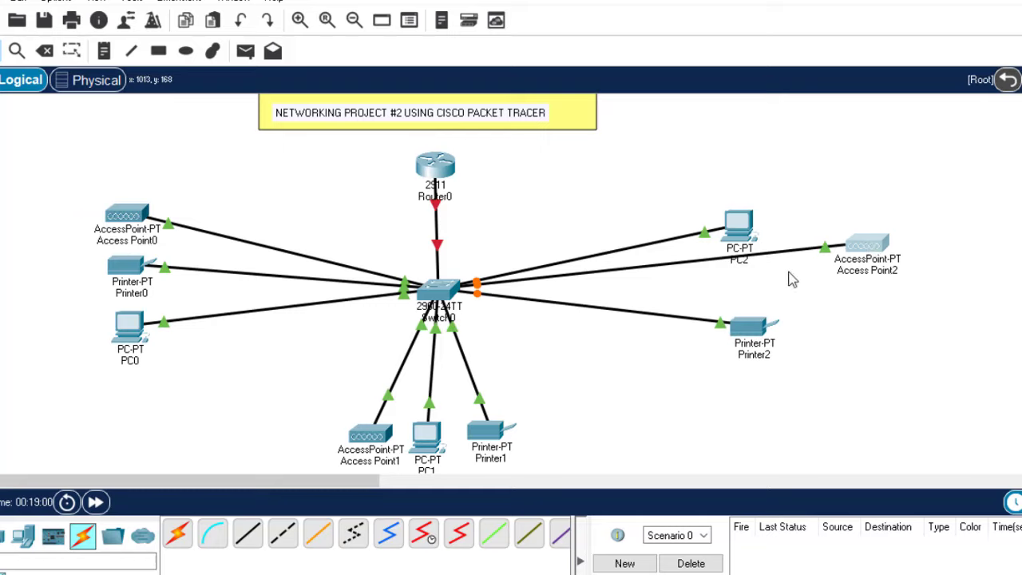
{"action": "left_click_drag", "start_coordinate": [866, 244], "coordinate": [786, 276]}
{"action": "left_click_drag", "start_coordinate": [739, 226], "coordinate": [778, 226]}
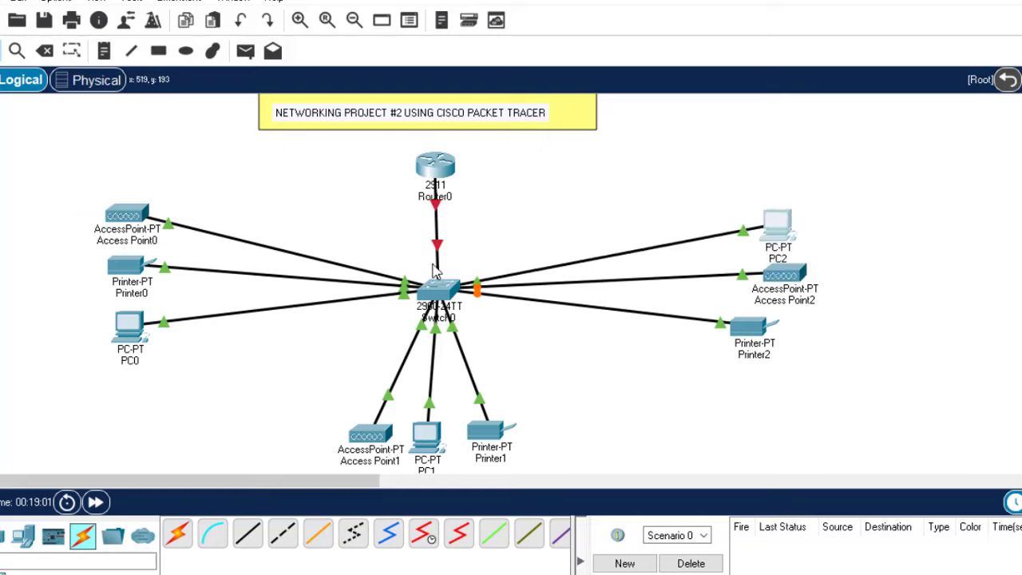
Move Router0 up and to the right, and Switch0 up toward the centre
{"action": "left_click_drag", "start_coordinate": [438, 171], "coordinate": [524, 160]}
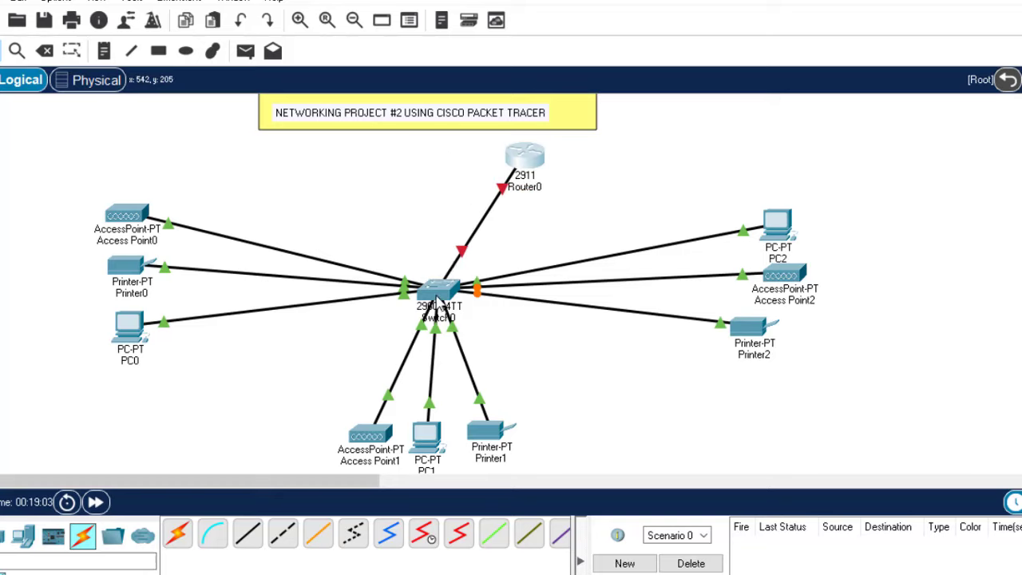
{"action": "left_click_drag", "start_coordinate": [437, 301], "coordinate": [424, 243]}
{"action": "left_click_drag", "start_coordinate": [525, 162], "coordinate": [575, 154]}
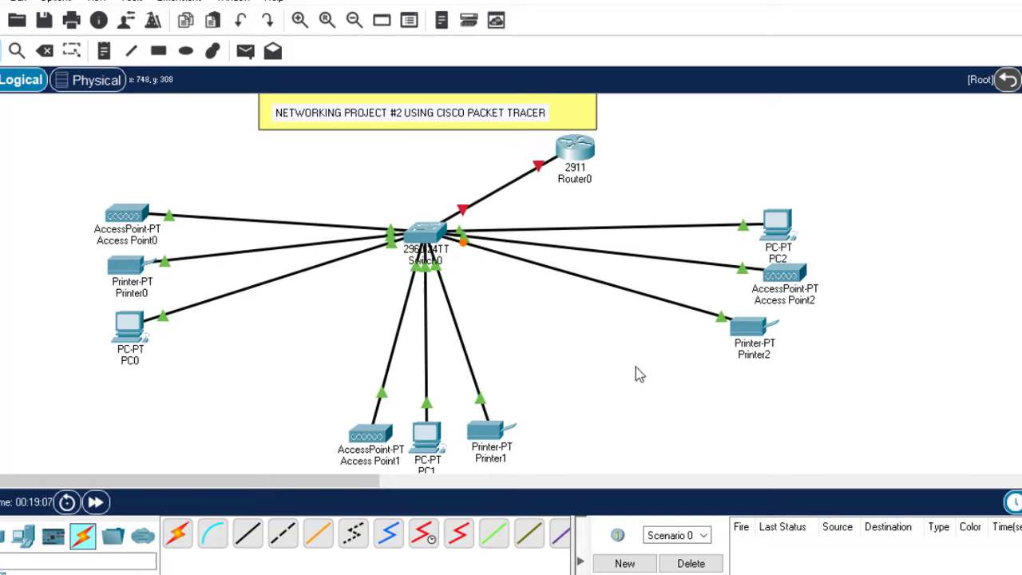
{"action": "scroll", "coordinate": [457, 284], "scroll_direction": "down", "scroll_amount": 2}
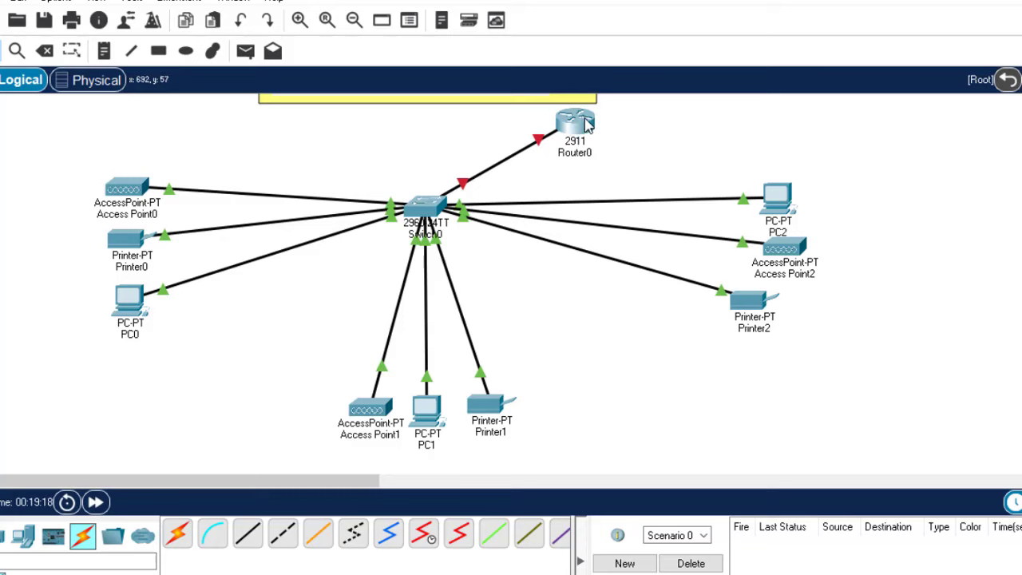
{"action": "mouse_move", "coordinate": [588, 123]}
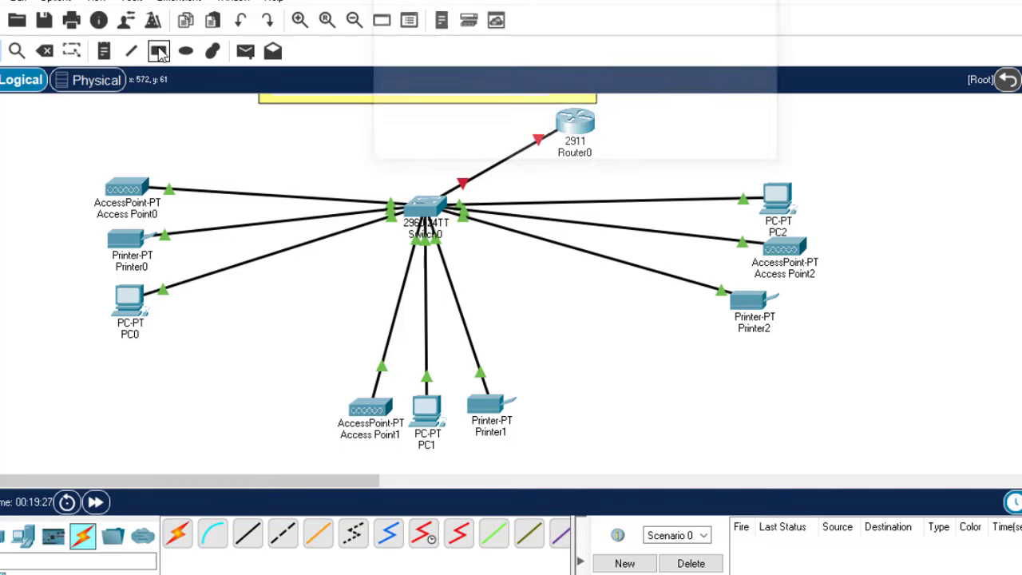
Draw a pink filled rectangle around the left group and a green one around the bottom group
{"action": "left_click", "coordinate": [643, 112]}
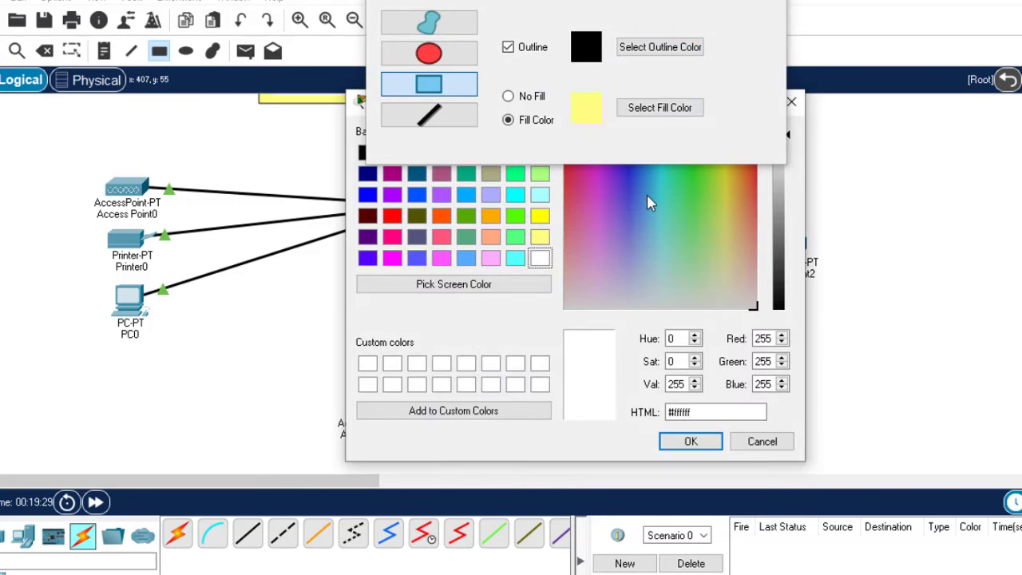
{"action": "left_click", "coordinate": [493, 260]}
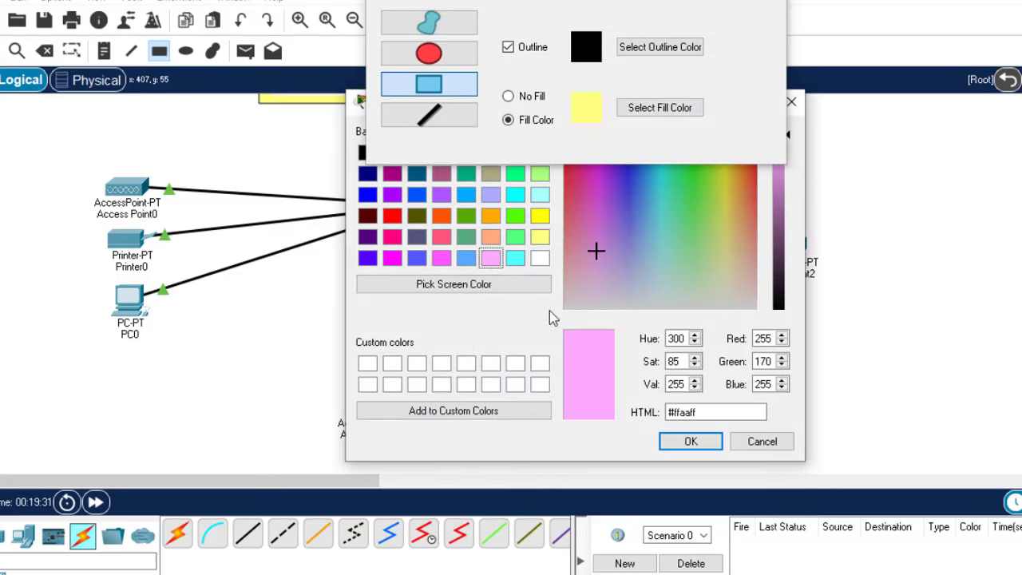
{"action": "left_click", "coordinate": [691, 441]}
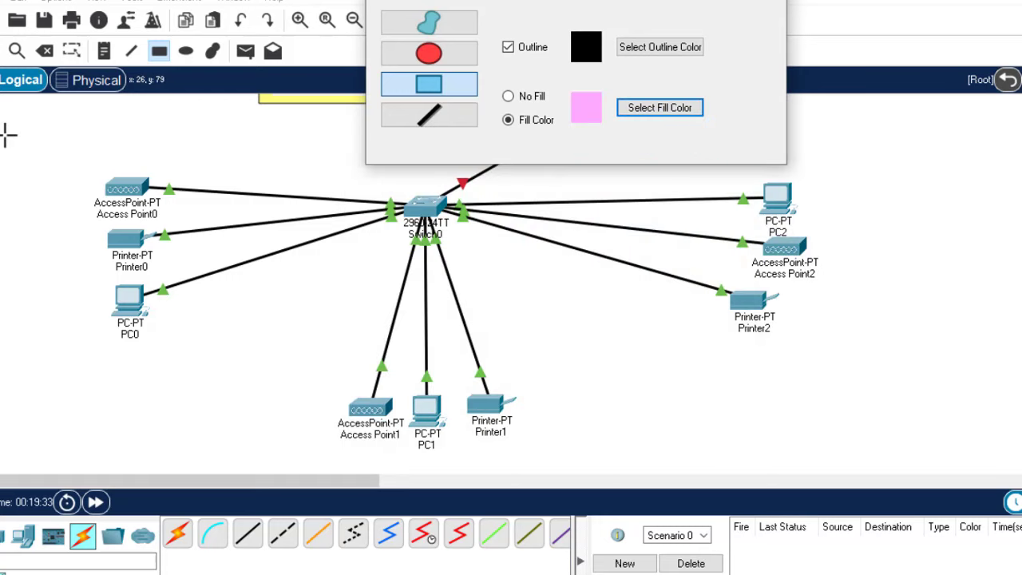
{"action": "mouse_move", "coordinate": [7, 130]}
{"action": "left_mouse_down"}
{"action": "mouse_move", "coordinate": [85, 157]}
{"action": "mouse_move", "coordinate": [290, 324]}
{"action": "mouse_move", "coordinate": [303, 419]}
{"action": "mouse_move", "coordinate": [292, 415]}
{"action": "left_mouse_up"}
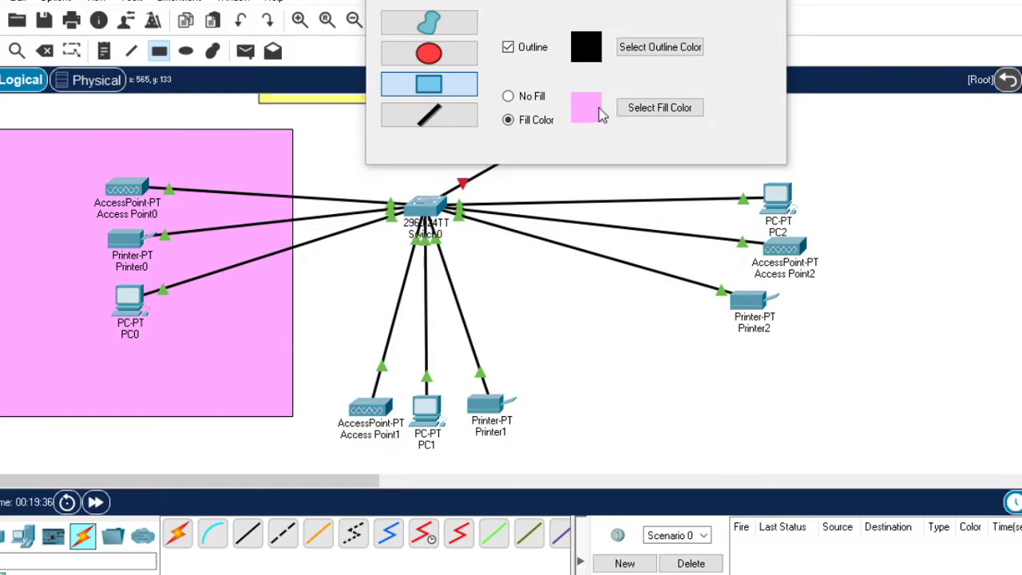
{"action": "left_click", "coordinate": [663, 107]}
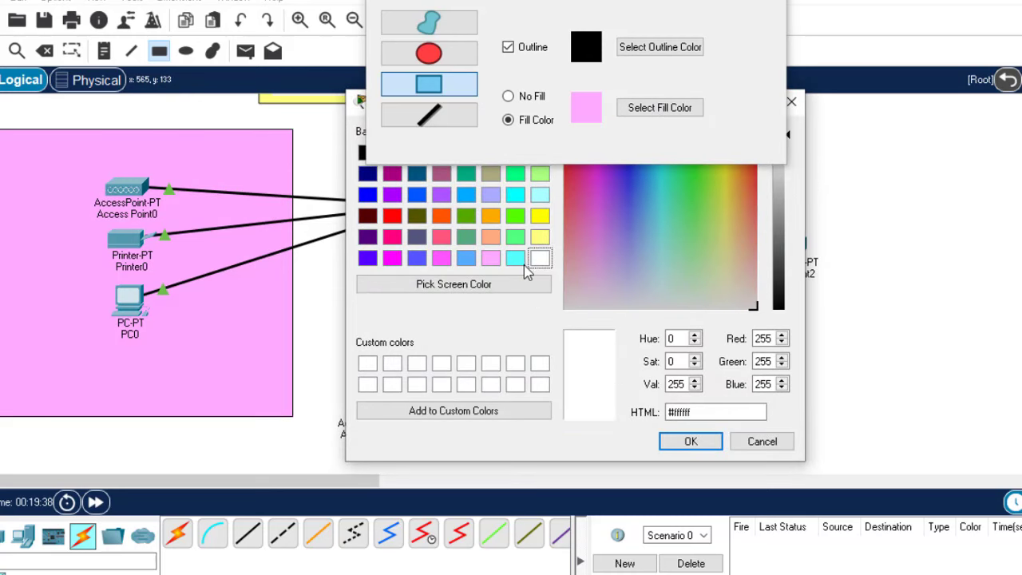
{"action": "left_click", "coordinate": [513, 240]}
{"action": "left_click", "coordinate": [693, 445]}
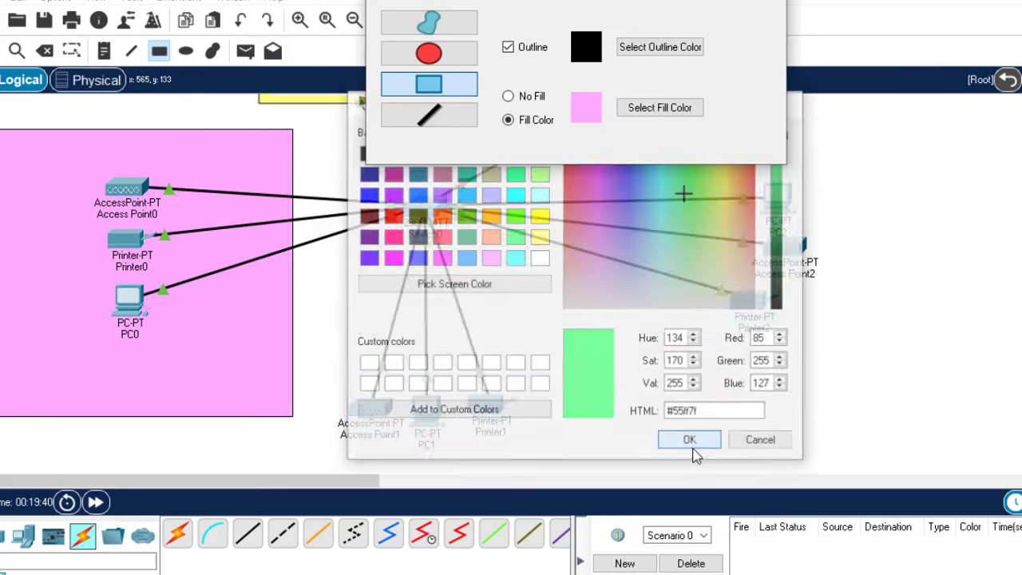
{"action": "left_click_drag", "start_coordinate": [307, 299], "coordinate": [629, 519]}
Draw a cyan filled rectangle around PC2, Access Point2 and Printer2, then close the palette
{"action": "left_click", "coordinate": [677, 107]}
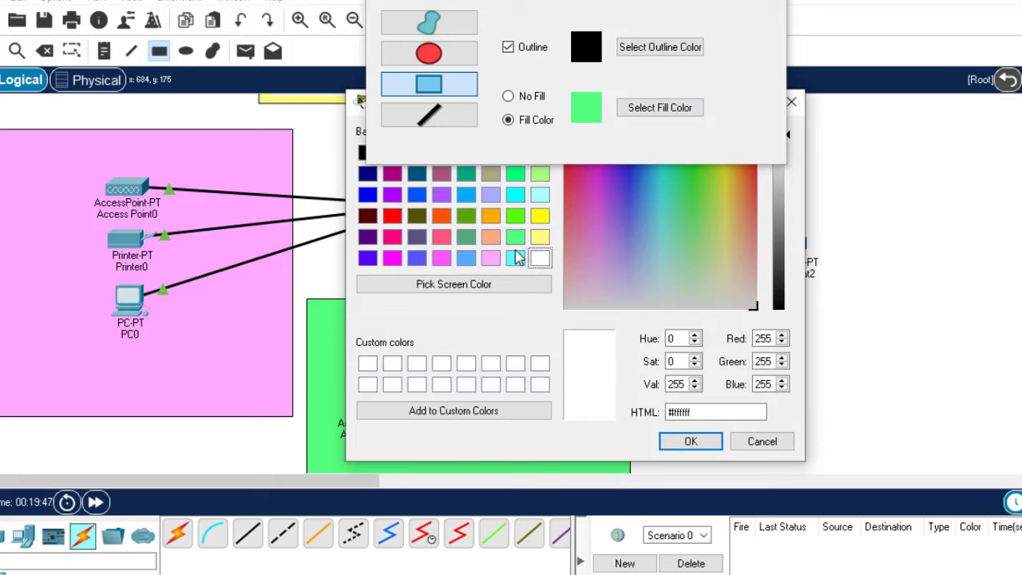
{"action": "left_click", "coordinate": [516, 257]}
{"action": "left_click", "coordinate": [692, 441]}
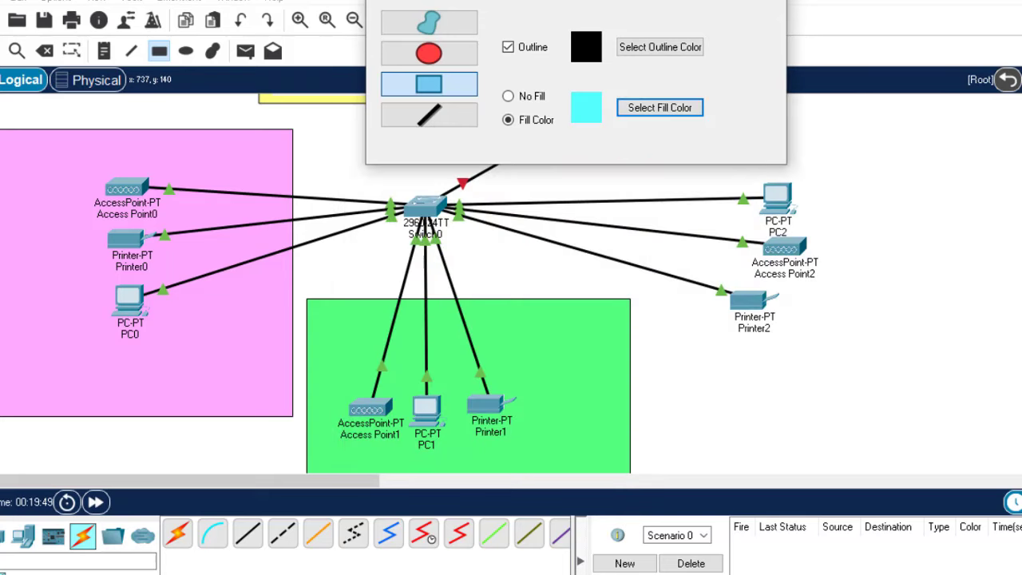
{"action": "left_click_drag", "start_coordinate": [669, 0], "coordinate": [489, 52]}
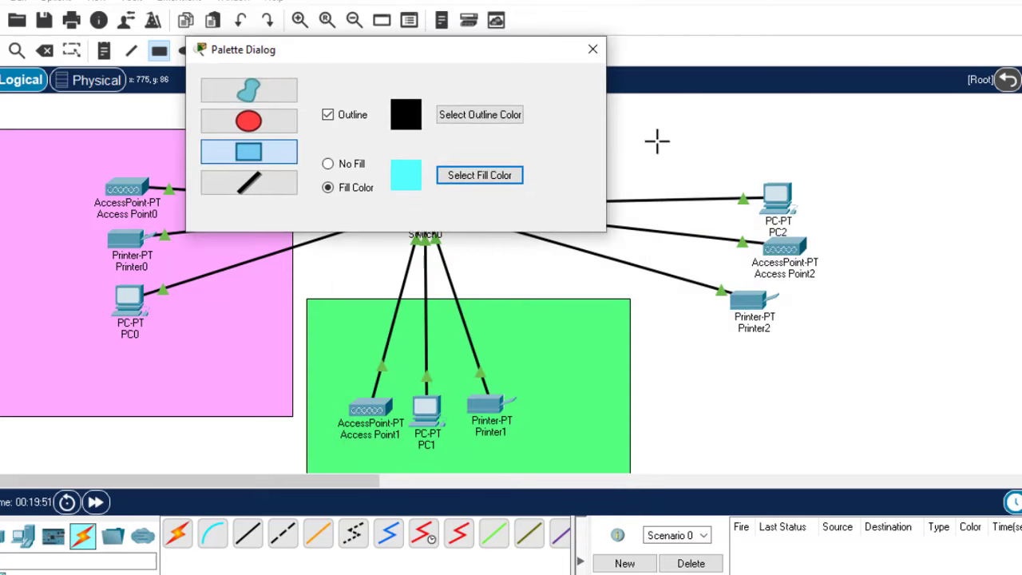
{"action": "mouse_move", "coordinate": [657, 142]}
{"action": "left_mouse_down"}
{"action": "mouse_move", "coordinate": [836, 403]}
{"action": "mouse_move", "coordinate": [982, 343]}
{"action": "mouse_move", "coordinate": [1019, 345]}
{"action": "mouse_move", "coordinate": [1021, 357]}
{"action": "left_mouse_up"}
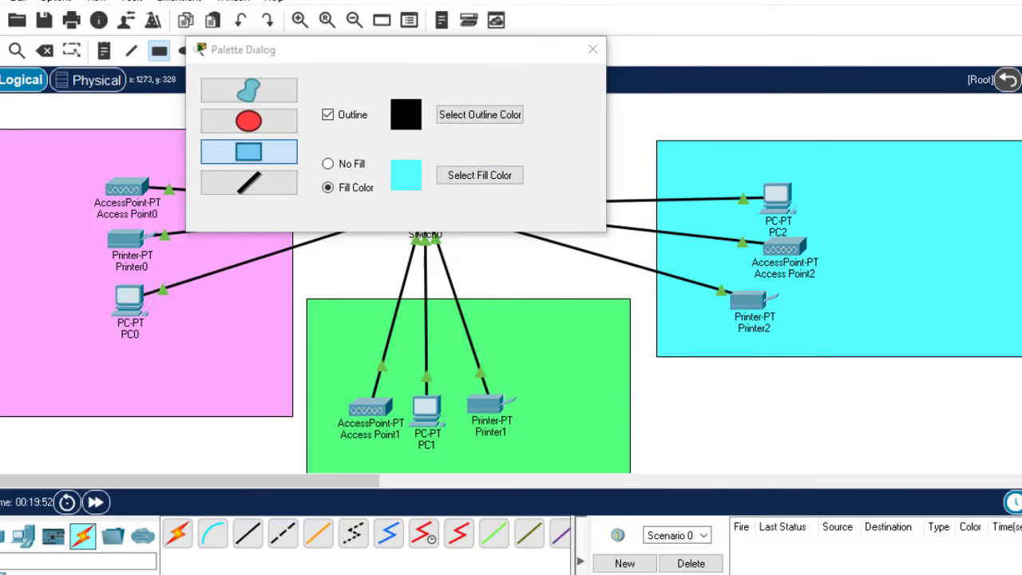
{"action": "left_click", "coordinate": [592, 50]}
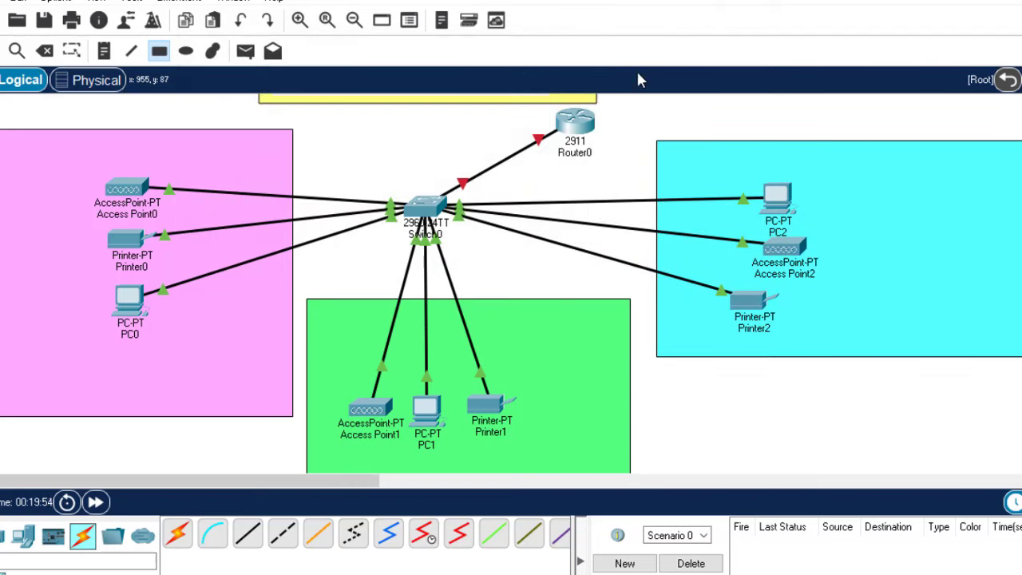
Place notes reading ADMIN/IT in the pink zone, FINANCE/HR in green and CS/RECEPTION in cyan
{"action": "key", "text": "Escape"}
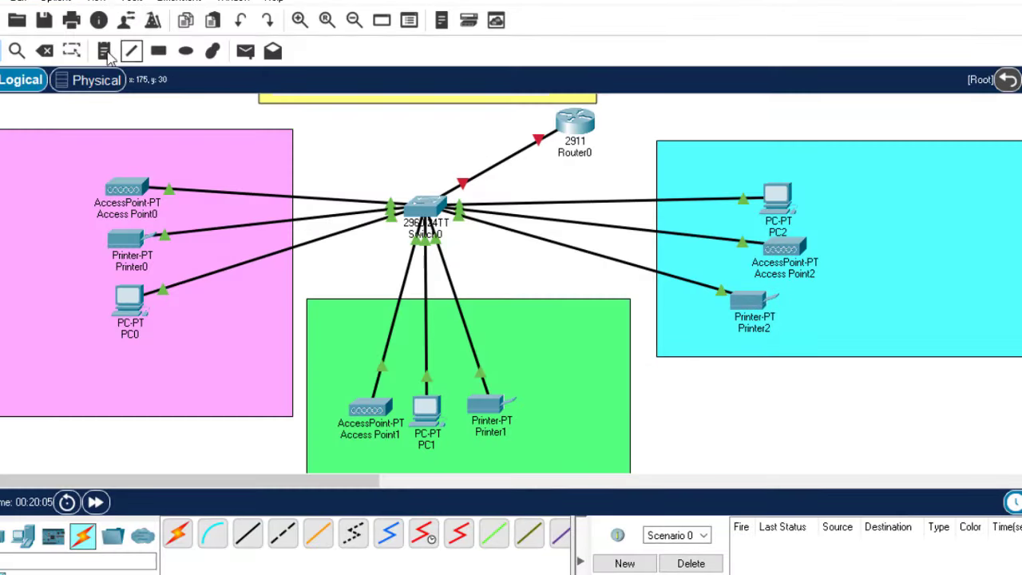
{"action": "left_click", "coordinate": [105, 52]}
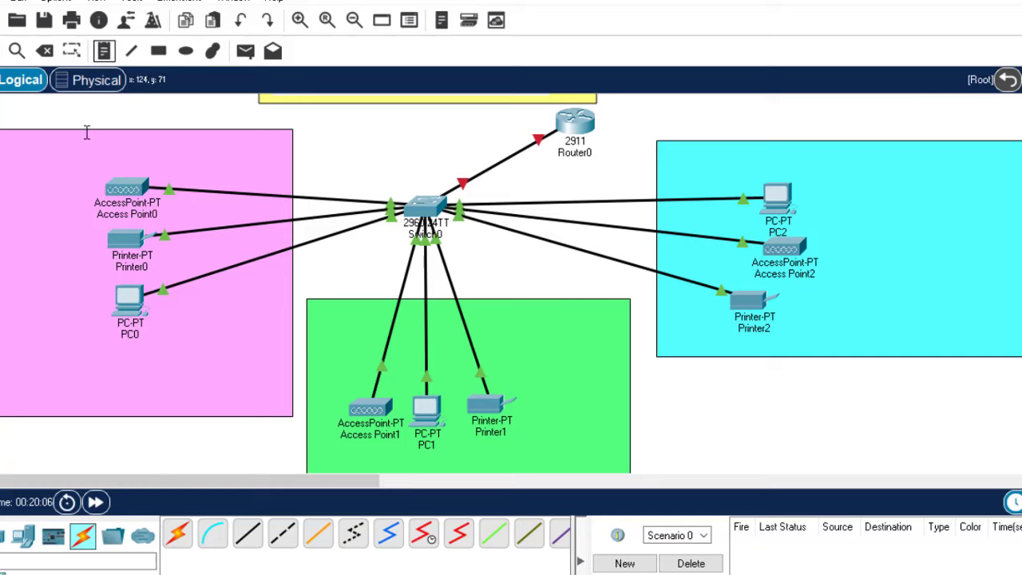
{"action": "left_click", "coordinate": [35, 145]}
{"action": "type", "text": "ADMIN"}
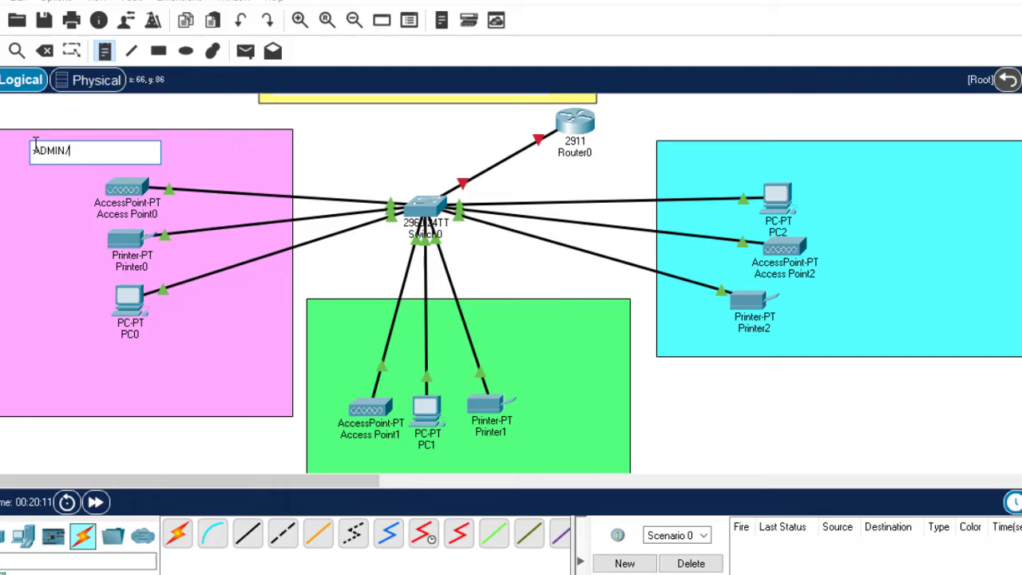
{"action": "type", "text": "/IT"}
{"action": "left_click", "coordinate": [496, 316]}
{"action": "type", "text": "F"}
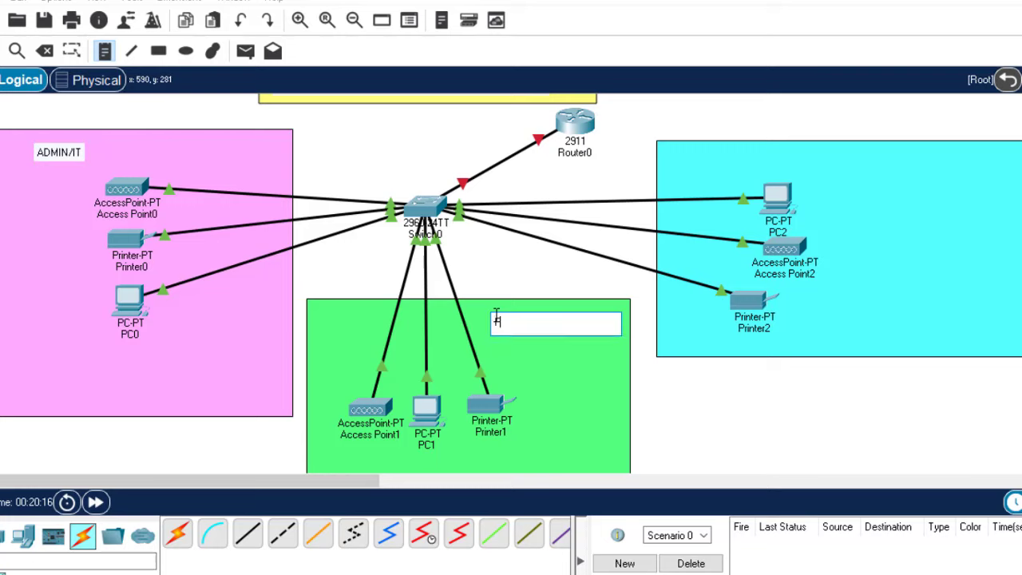
{"action": "type", "text": "INANCE/HR"}
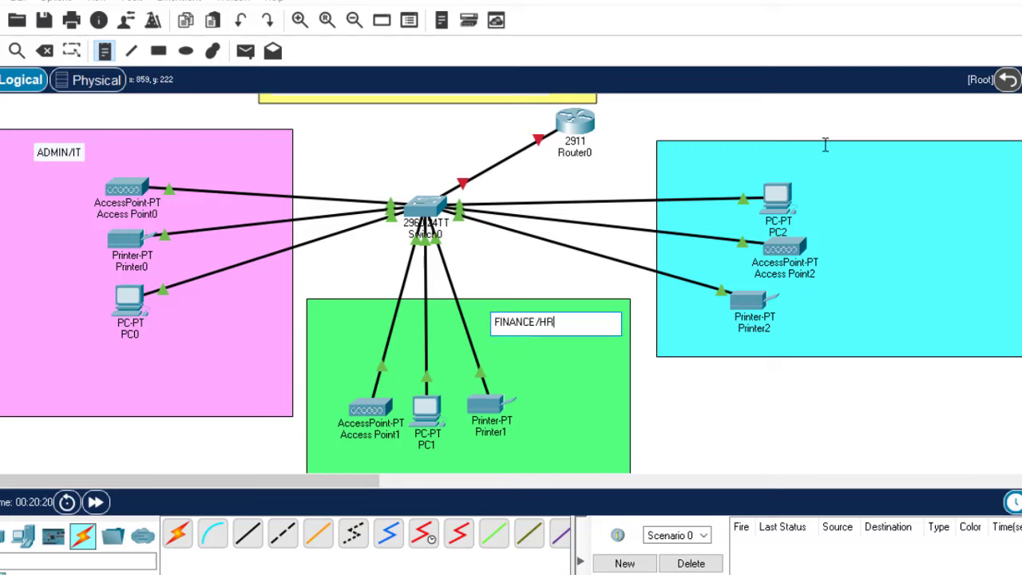
{"action": "left_click", "coordinate": [887, 146]}
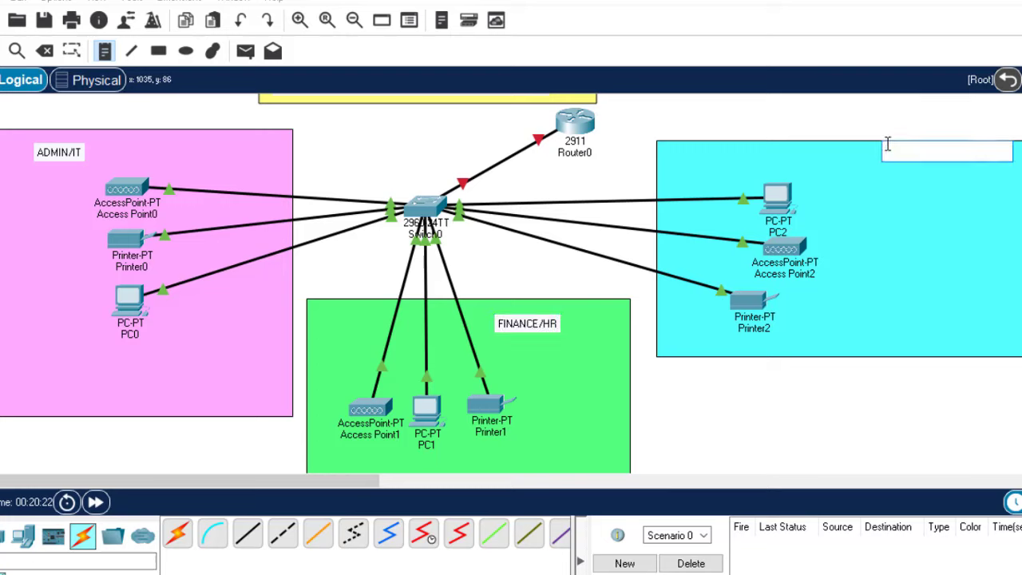
{"action": "type", "text": "CS/REC"}
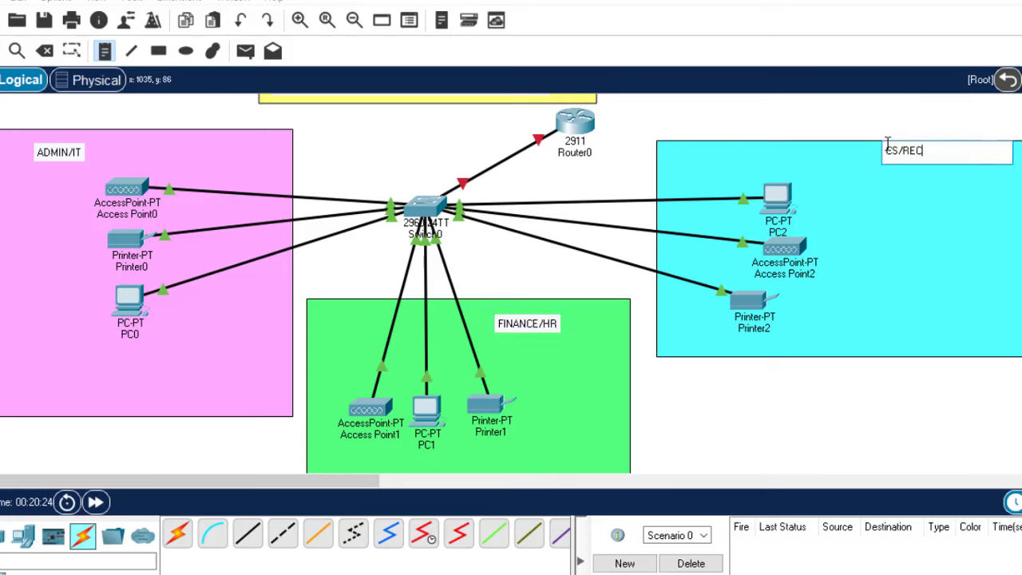
{"action": "type", "text": "EPTION"}
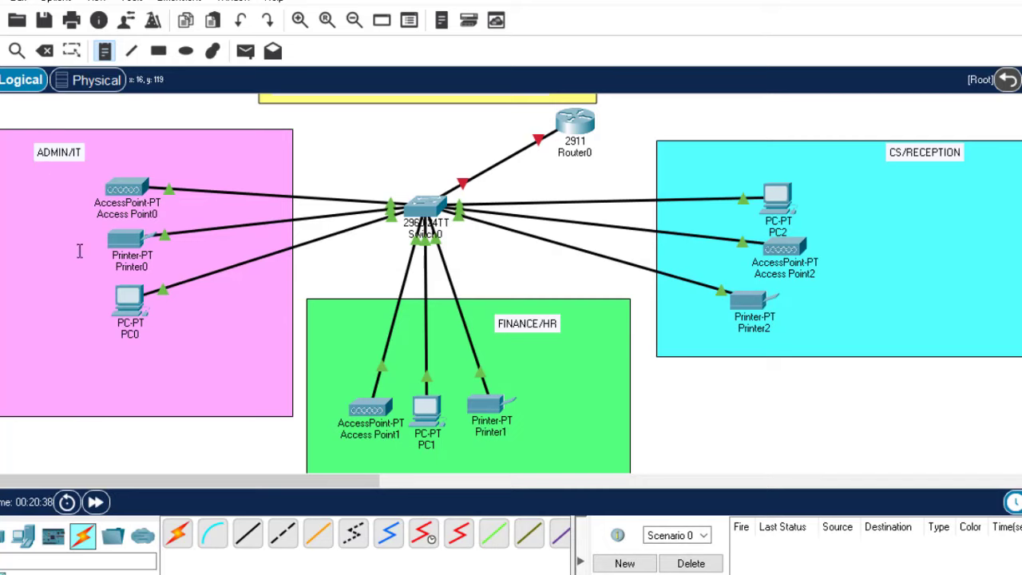
Add VLAN 10, VLAN 20 and VLAN 30 notes in the ADMIN/IT, FINANCE/HR and CS/RECEPTION zones
{"action": "left_click", "coordinate": [33, 169]}
{"action": "type", "text": "VLAN 10"}
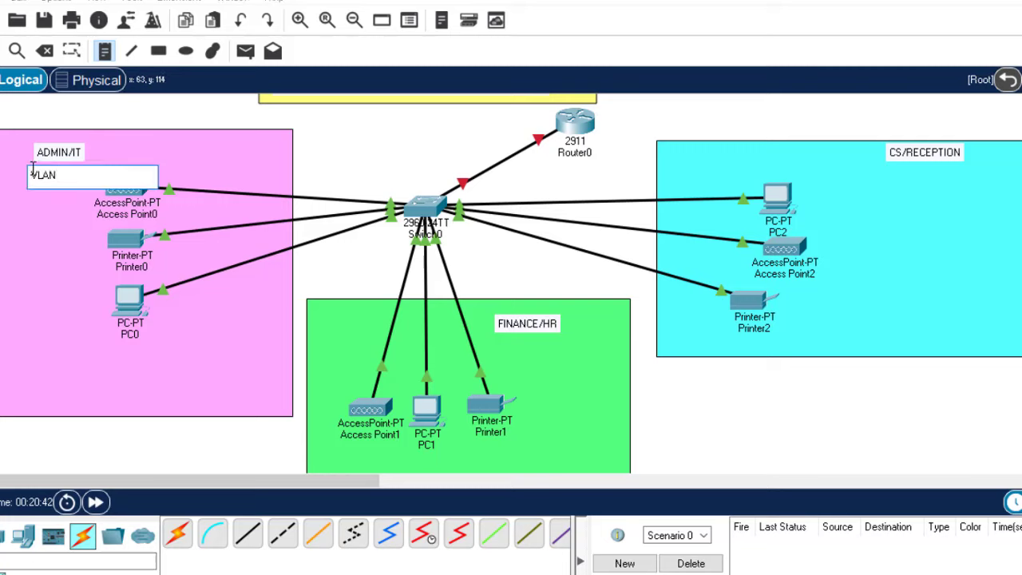
{"action": "left_click", "coordinate": [532, 357]}
{"action": "type", "text": "VLAN 20"}
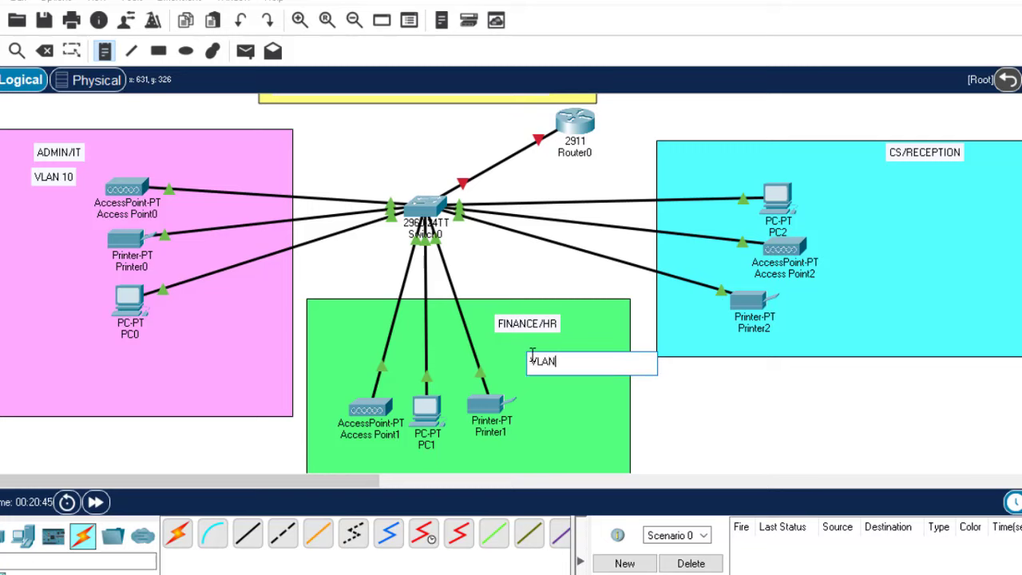
{"action": "left_click", "coordinate": [927, 183]}
{"action": "type", "text": "VLAN 30"}
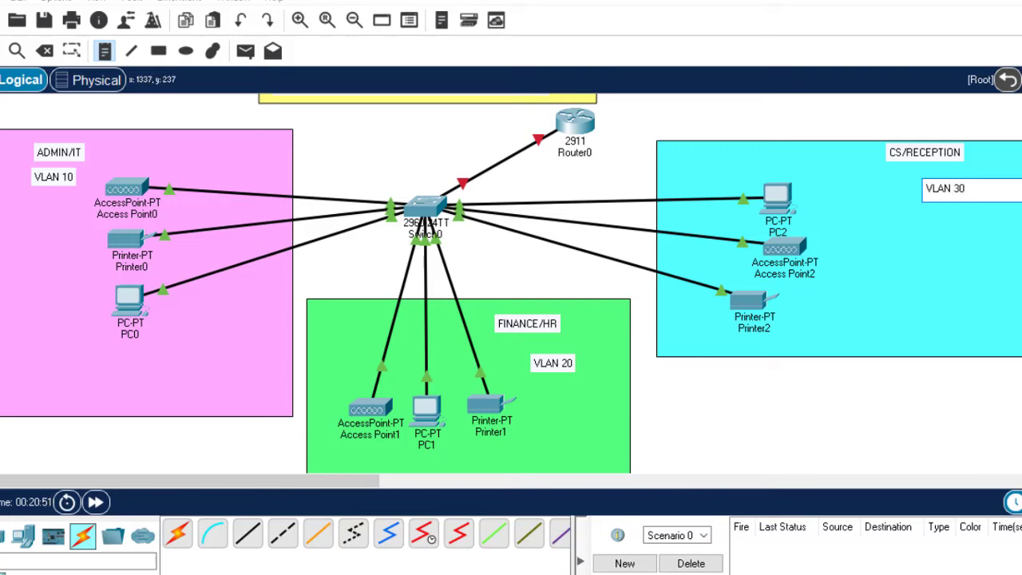
{"action": "key", "text": "Escape"}
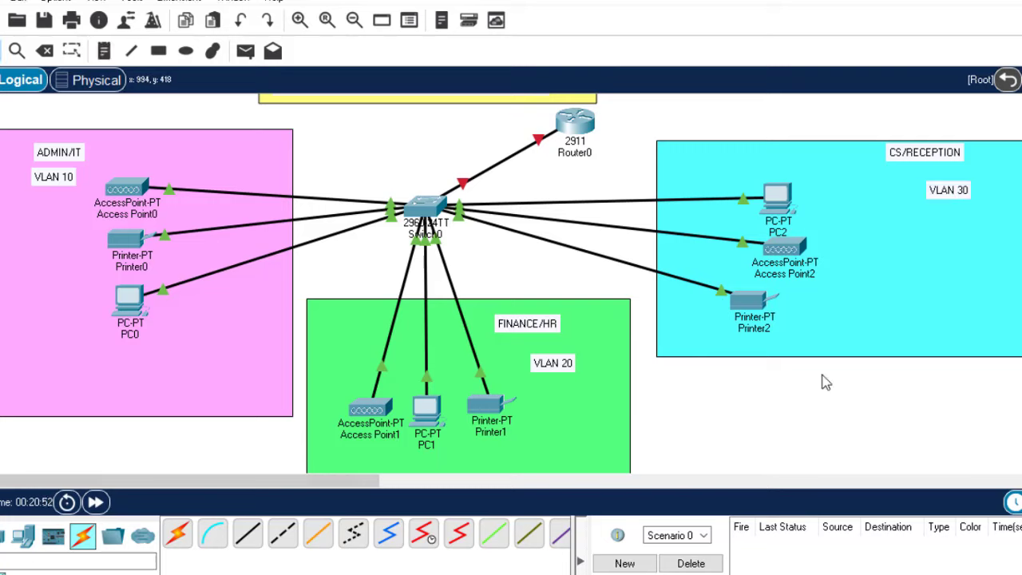
Align the VLAN 20, VLAN 10 and VLAN 30 notes directly beneath their department labels
{"action": "left_click_drag", "start_coordinate": [557, 364], "coordinate": [550, 346]}
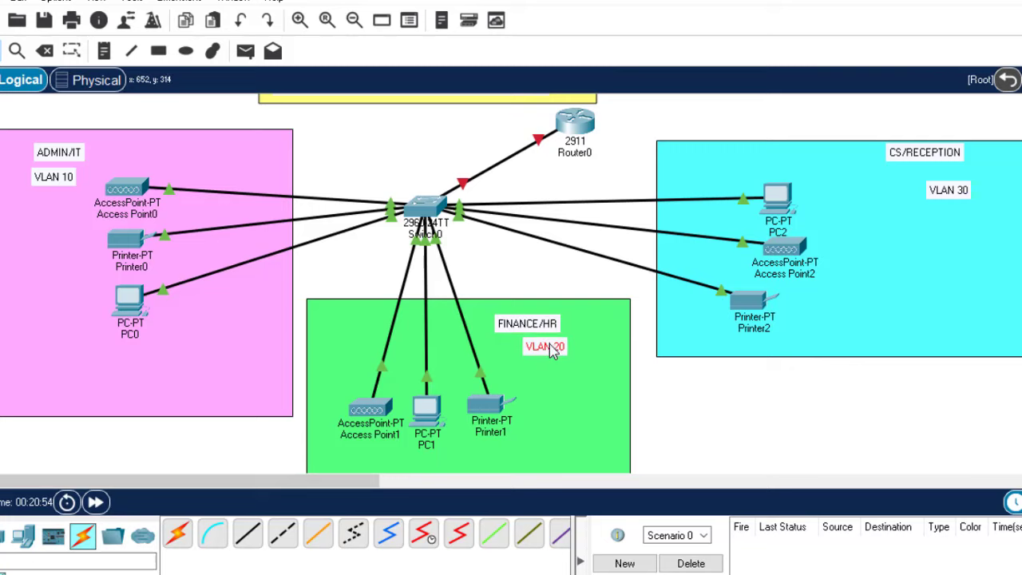
{"action": "left_click_drag", "start_coordinate": [53, 187], "coordinate": [67, 181]}
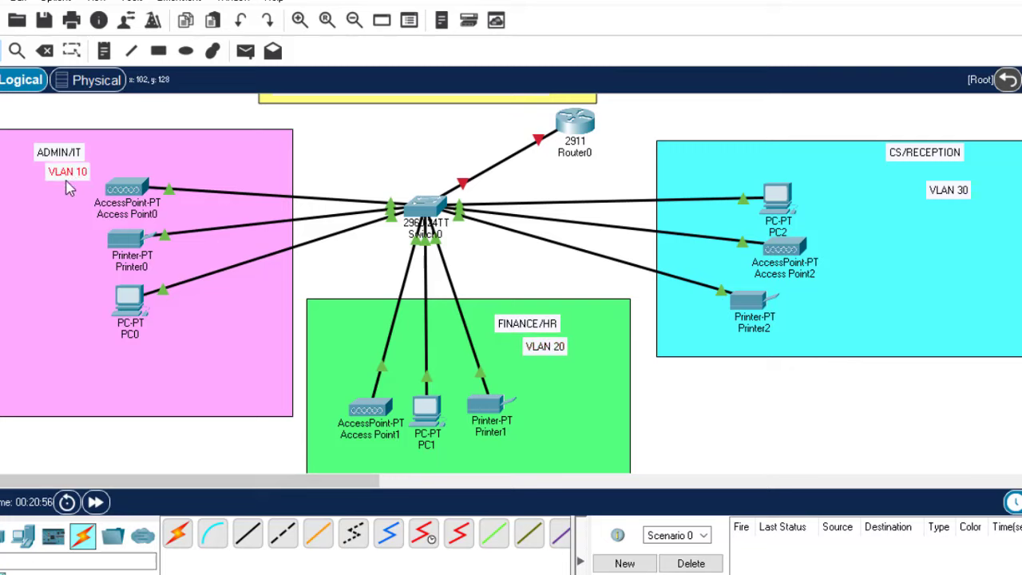
{"action": "left_click_drag", "start_coordinate": [951, 199], "coordinate": [943, 180]}
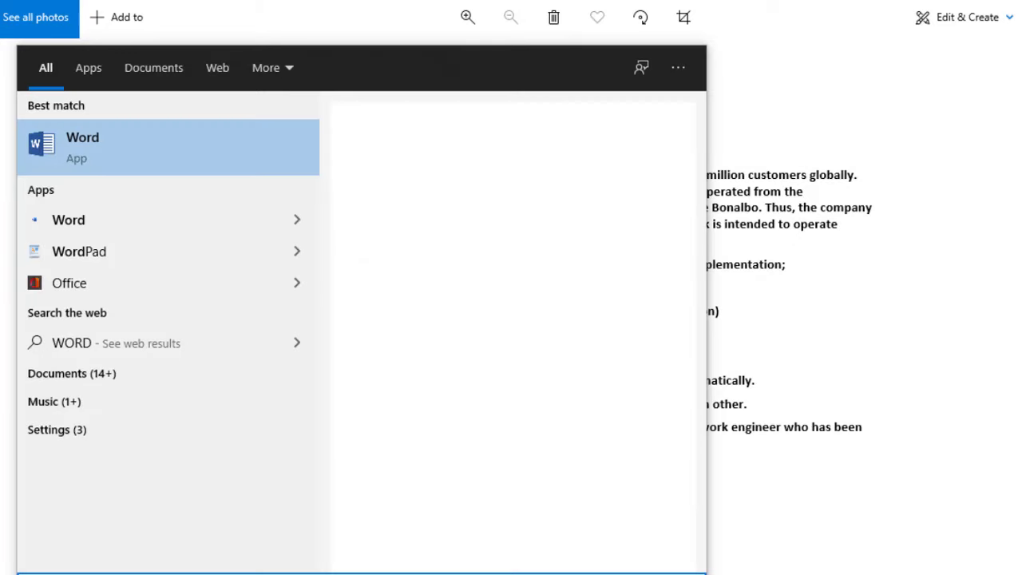
Launch Word from the search results and start a blank document
{"action": "key", "text": "Return"}
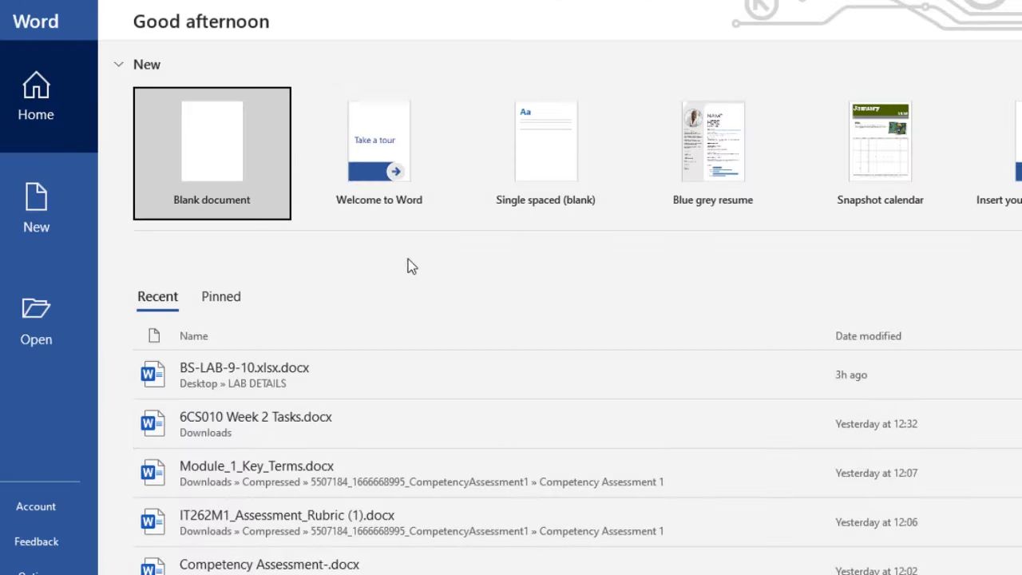
{"action": "left_click", "coordinate": [224, 157]}
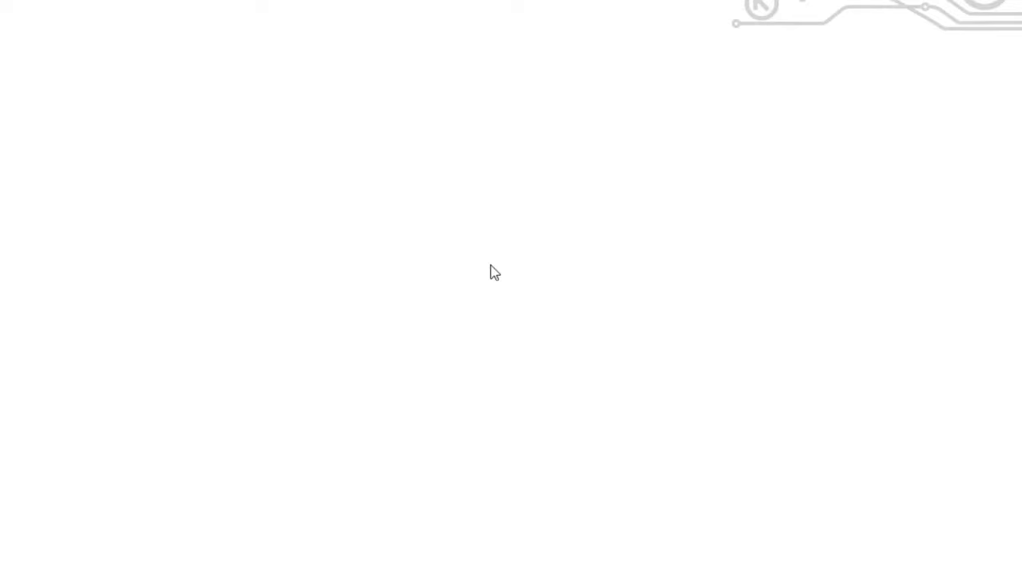
Write 'Base network: 192.168.1.0' on the first line of the Word page
{"action": "key", "text": "ctrl+a"}
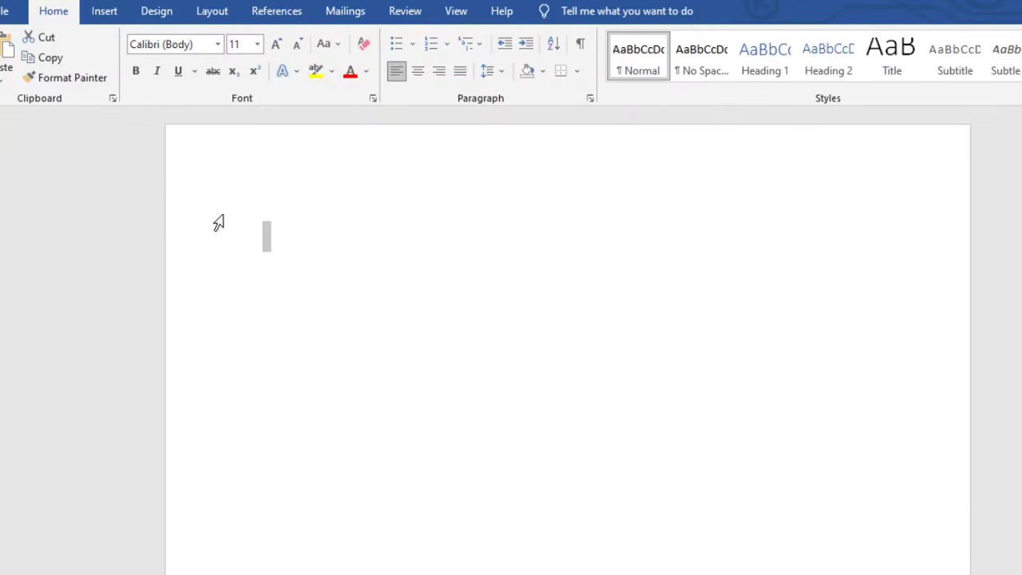
{"action": "left_click", "coordinate": [287, 235]}
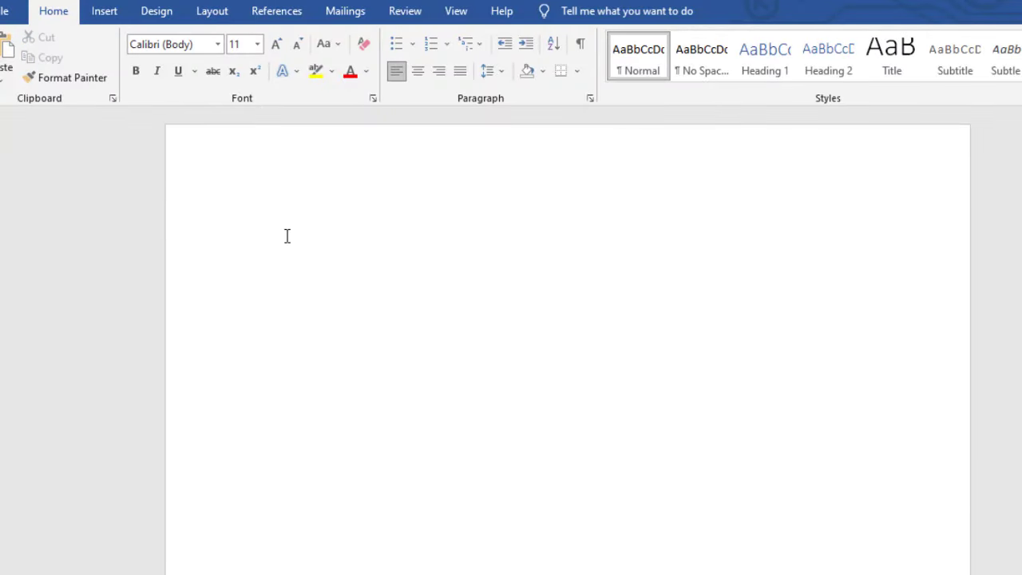
{"action": "type", "text": "BASE"}
{"action": "key", "text": "BackSpace"}
{"action": "key", "text": "BackSpace"}
{"action": "key", "text": "BackSpace"}
{"action": "type", "text": "ase network:"}
{"action": "key", "text": "alt+Tab"}
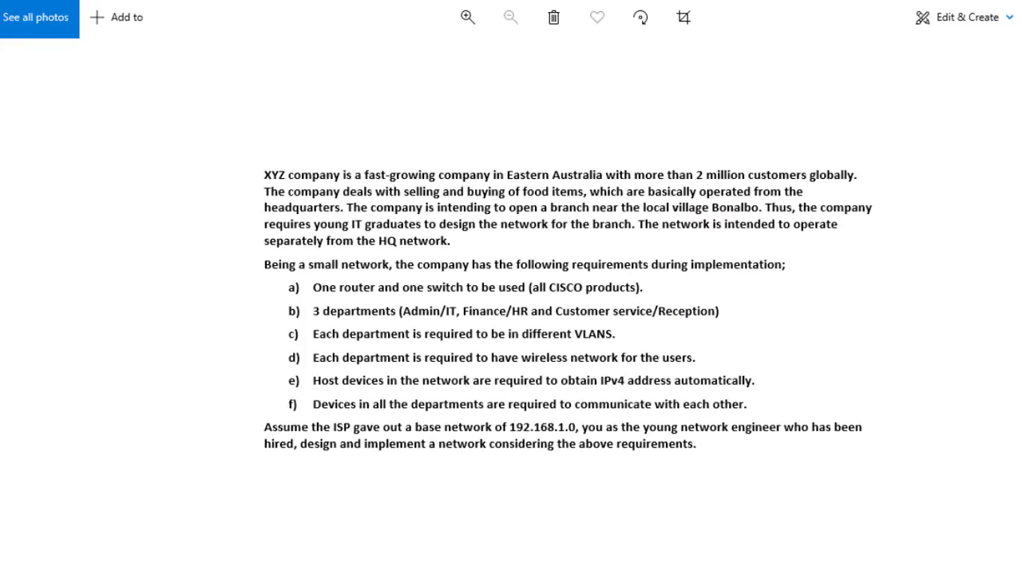
{"action": "key", "text": "alt+Tab"}
{"action": "type", "text": "192"}
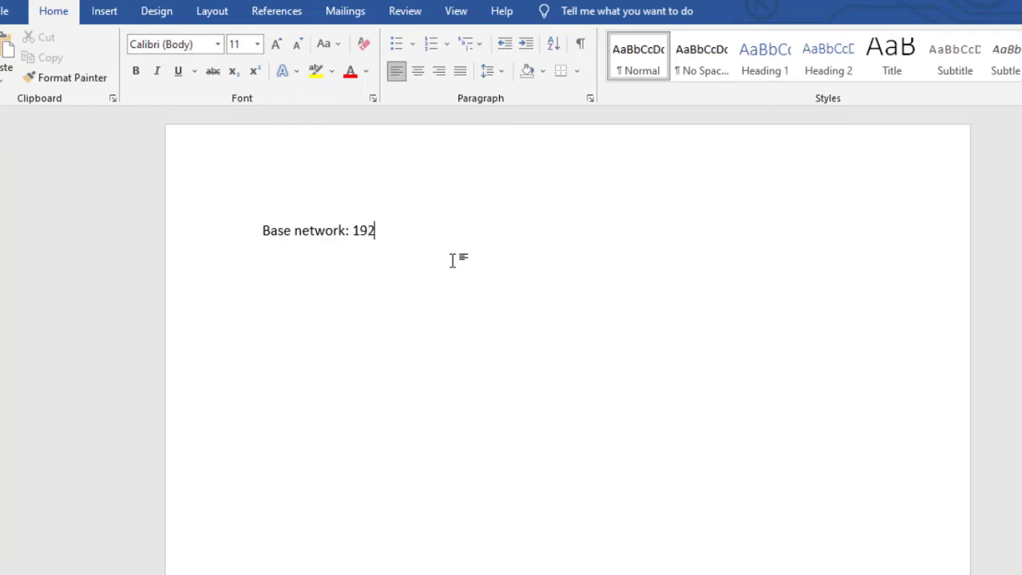
{"action": "type", "text": ".168.1.0"}
Add 'No. of subnets= 3' on the line below
{"action": "key", "text": "Return"}
{"action": "type", "text": "No. o"}
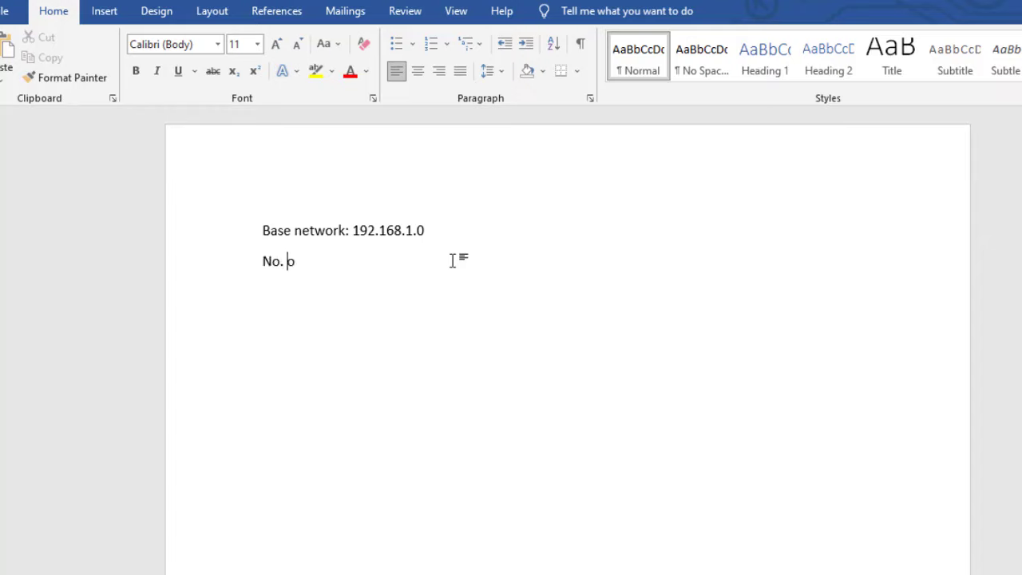
{"action": "type", "text": "f subnets= 3"}
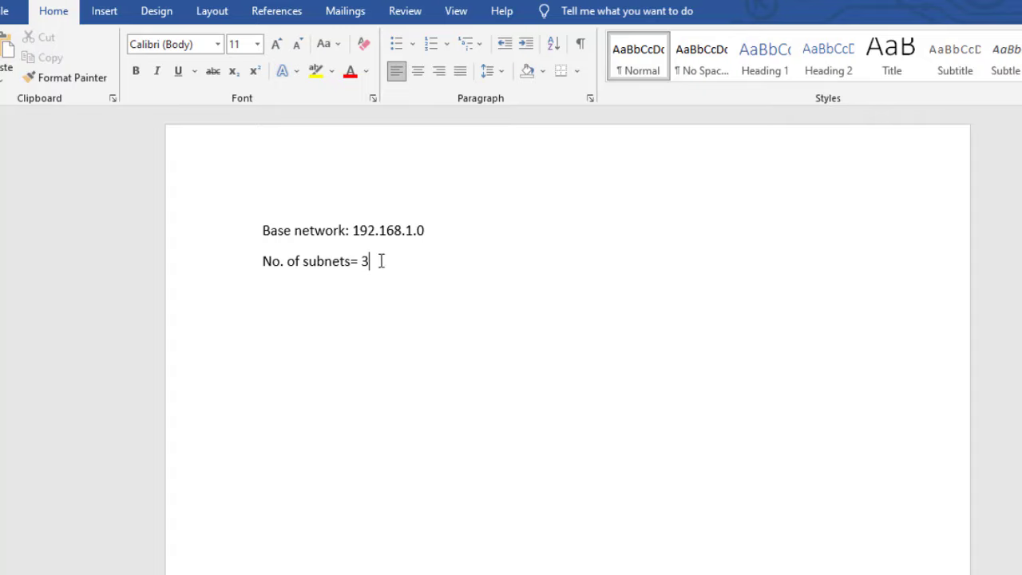
{"action": "left_click_drag", "start_coordinate": [381, 262], "coordinate": [269, 229]}
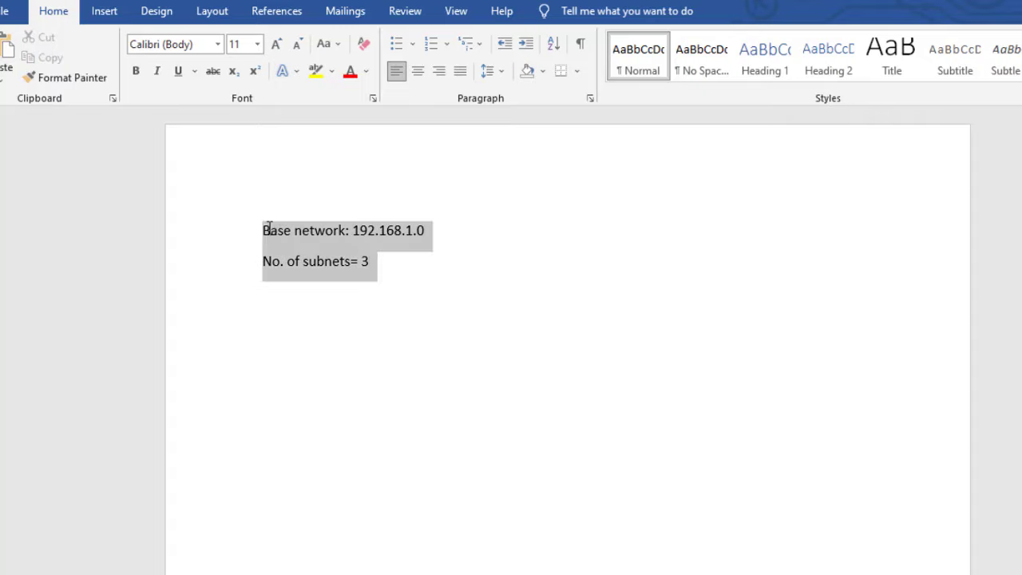
{"action": "left_click", "coordinate": [385, 266]}
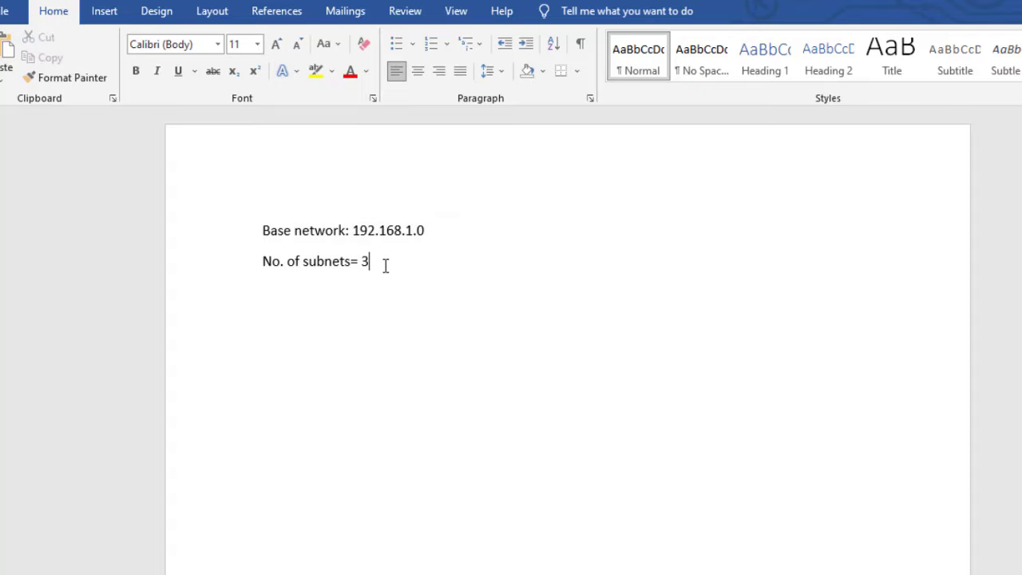
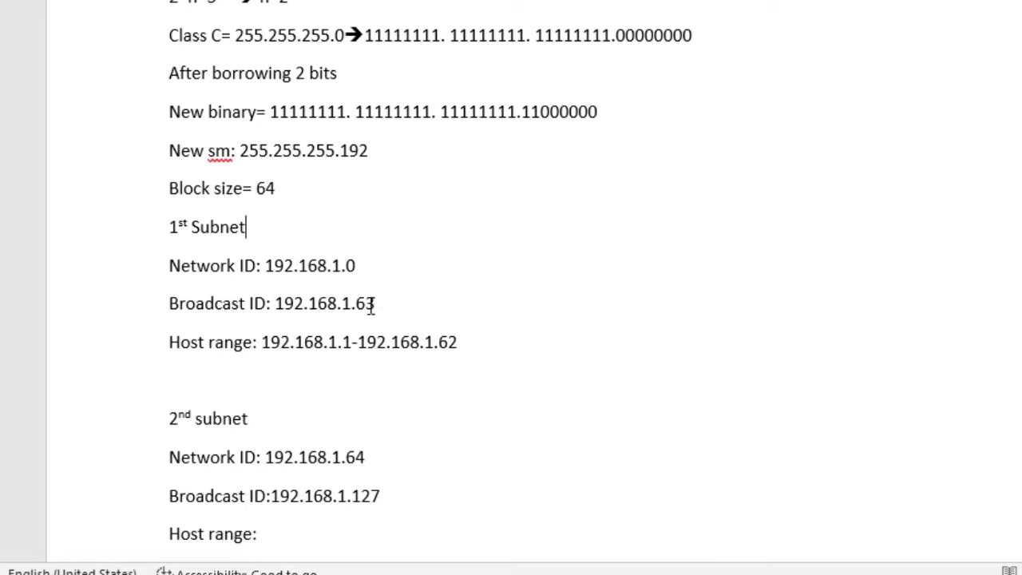
Fill in the 2nd subnet's host range as 192.168.1.65-192.168.1.126
{"action": "scroll", "coordinate": [632, 240], "scroll_direction": "down", "scroll_amount": 2}
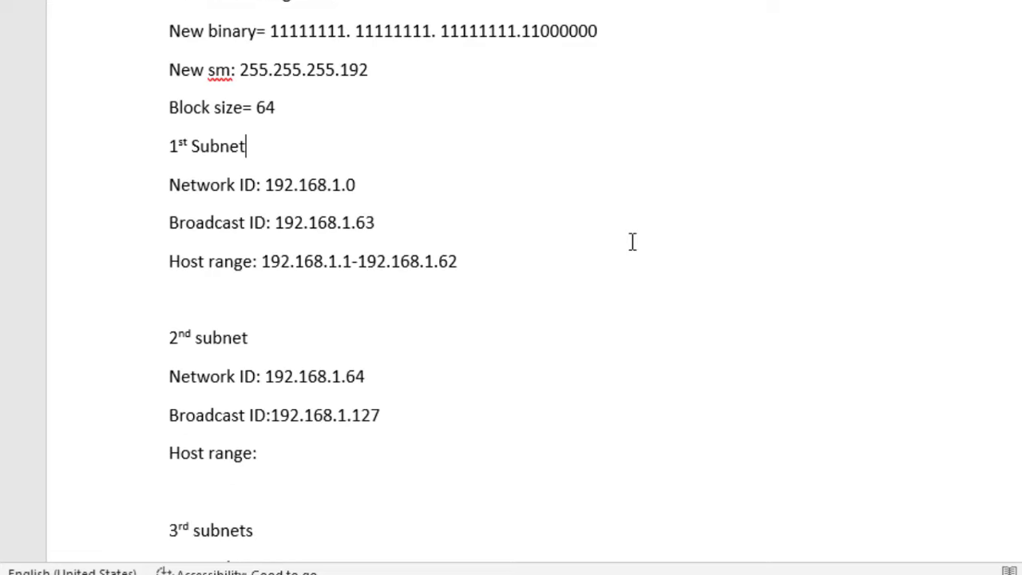
{"action": "left_click_drag", "start_coordinate": [486, 260], "coordinate": [262, 276]}
{"action": "key", "text": "ctrl+c"}
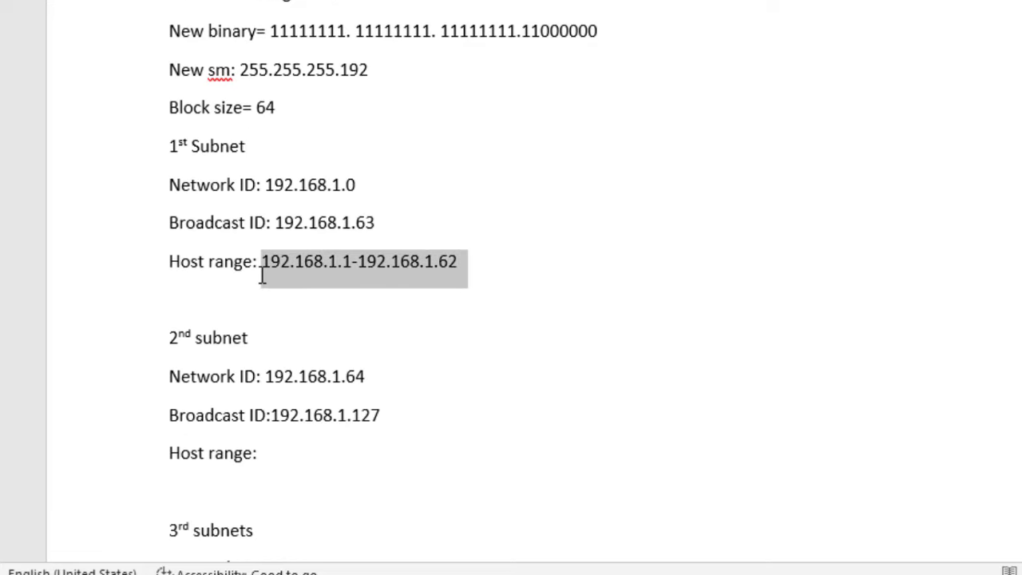
{"action": "left_click", "coordinate": [275, 453]}
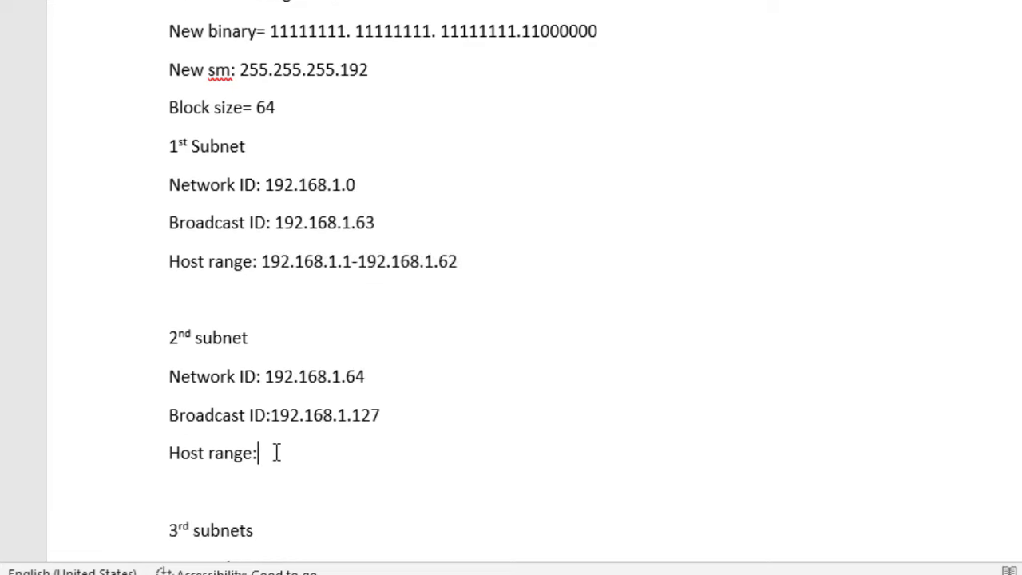
{"action": "key", "text": "ctrl+v"}
{"action": "key", "text": "Delete"}
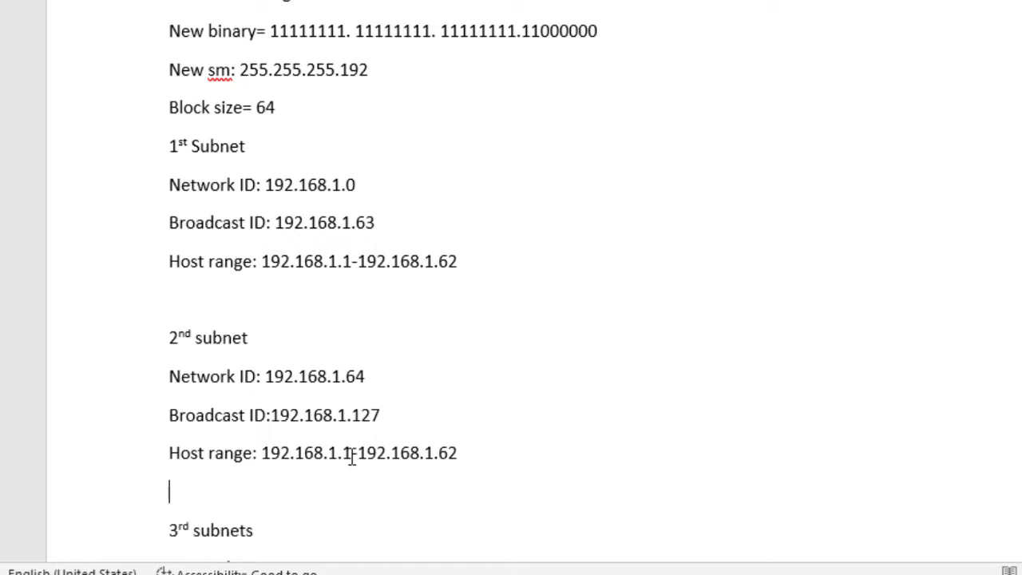
{"action": "left_click", "coordinate": [351, 453]}
{"action": "key", "text": "BackSpace"}
{"action": "type", "text": "65"}
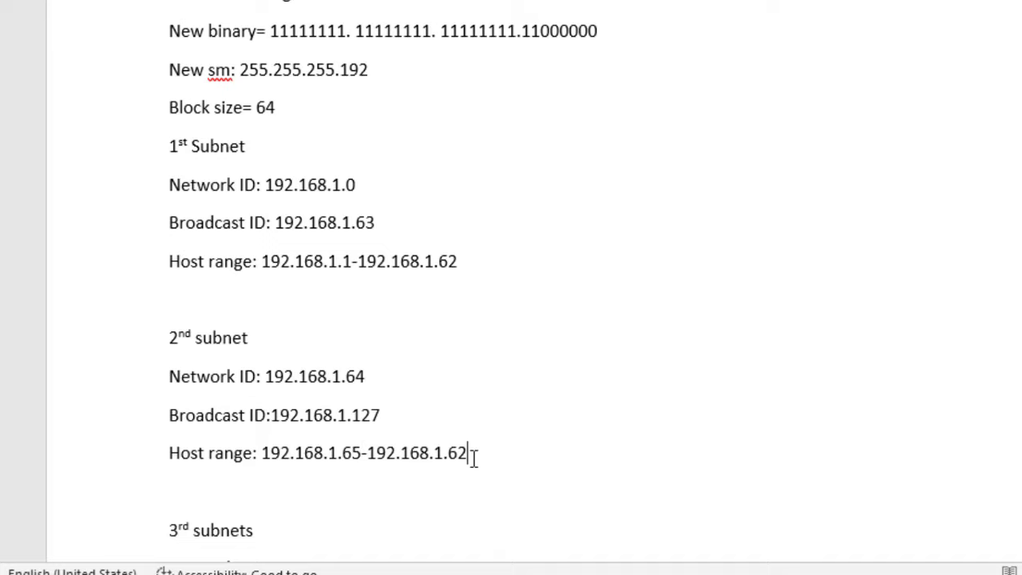
{"action": "key", "text": "BackSpace"}
{"action": "key", "text": "BackSpace"}
{"action": "type", "text": "126"}
Fill in the 3rd subnet's host range as 192.168.1.129-192.168.1.190
{"action": "scroll", "coordinate": [324, 255], "scroll_direction": "down", "scroll_amount": 3}
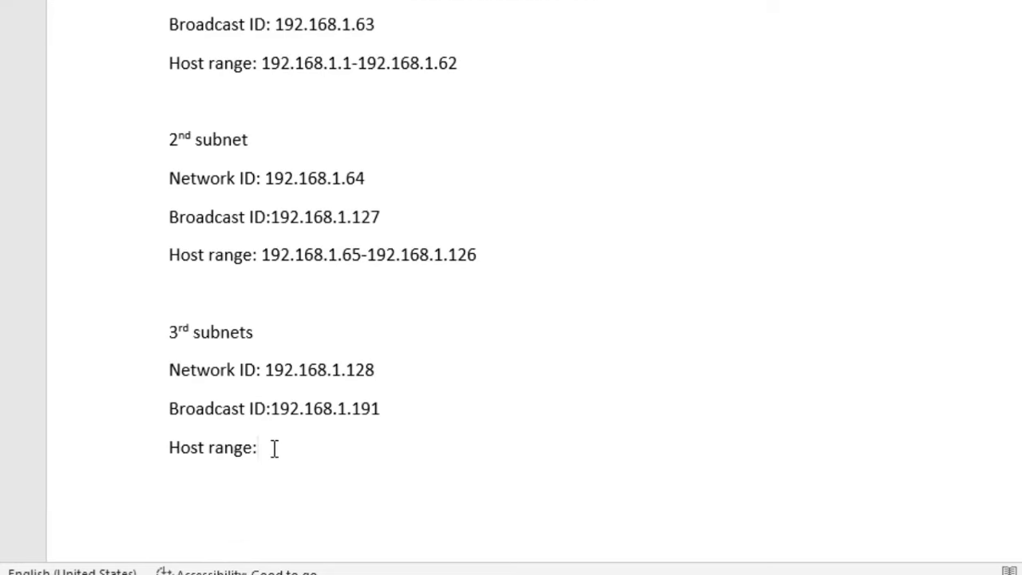
{"action": "key", "text": "ctrl+v"}
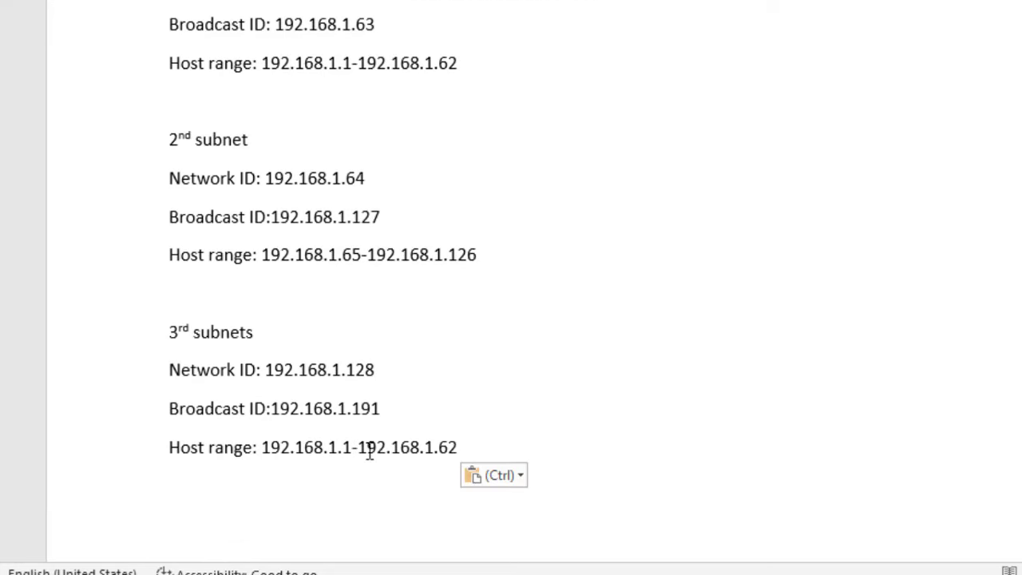
{"action": "left_click", "coordinate": [351, 447]}
{"action": "type", "text": "29"}
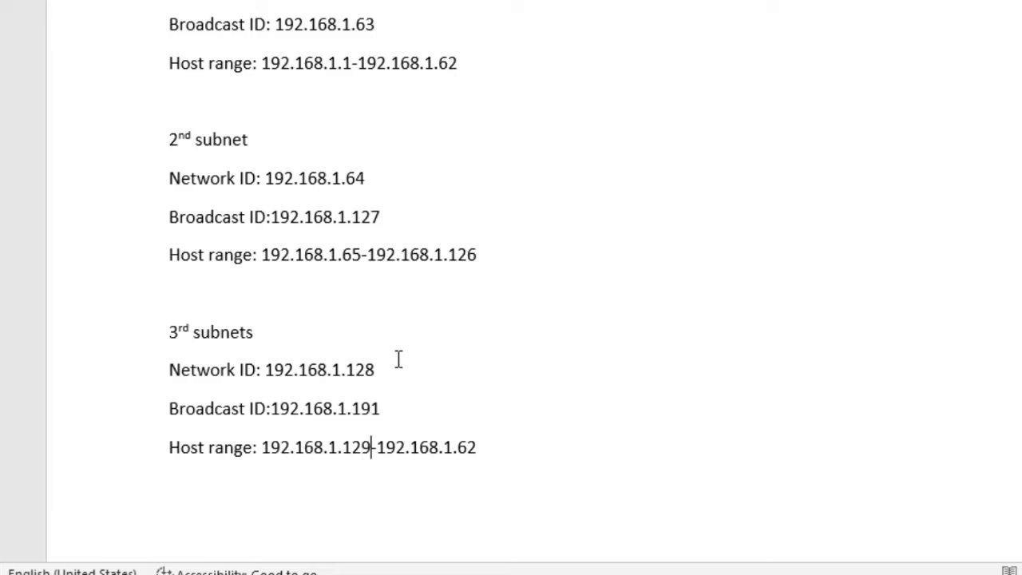
{"action": "left_click", "coordinate": [480, 445]}
{"action": "key", "text": "BackSpace"}
{"action": "key", "text": "BackSpace"}
{"action": "type", "text": "190"}
{"action": "scroll", "coordinate": [328, 288], "scroll_direction": "up", "scroll_amount": 10}
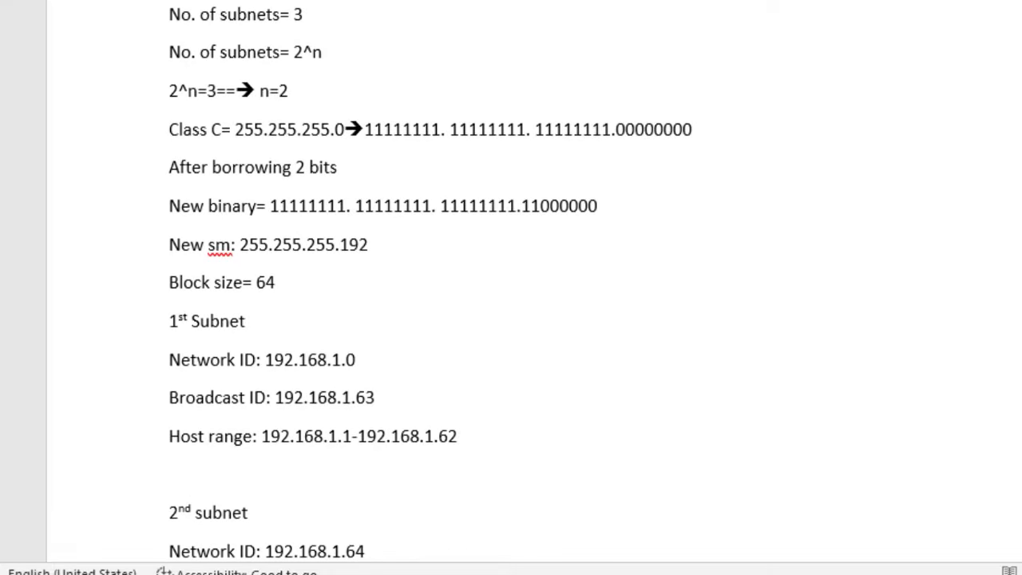
{"action": "scroll", "coordinate": [432, 287], "scroll_direction": "up", "scroll_amount": 3}
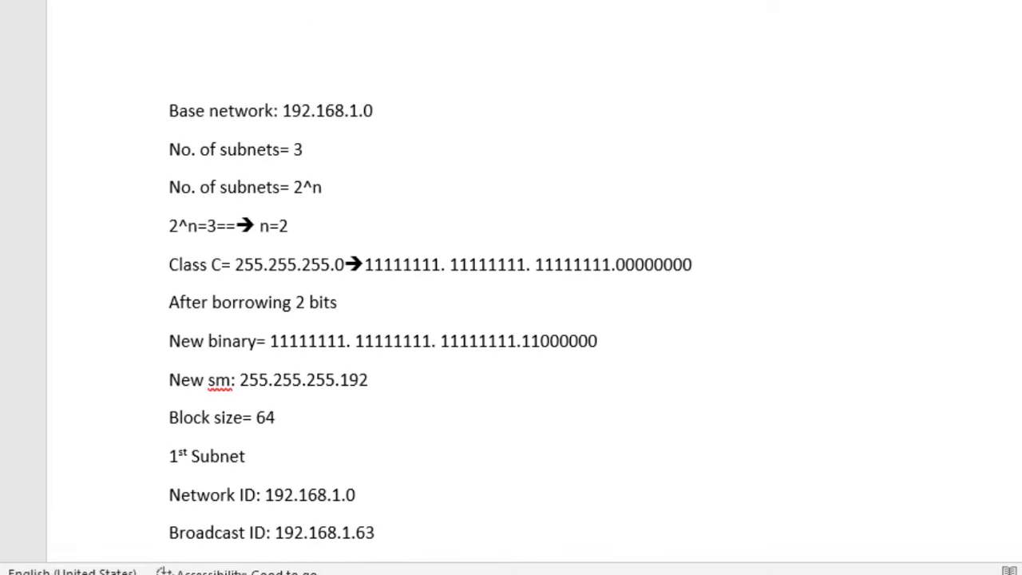
{"action": "scroll", "coordinate": [431, 287], "scroll_direction": "down", "scroll_amount": 10}
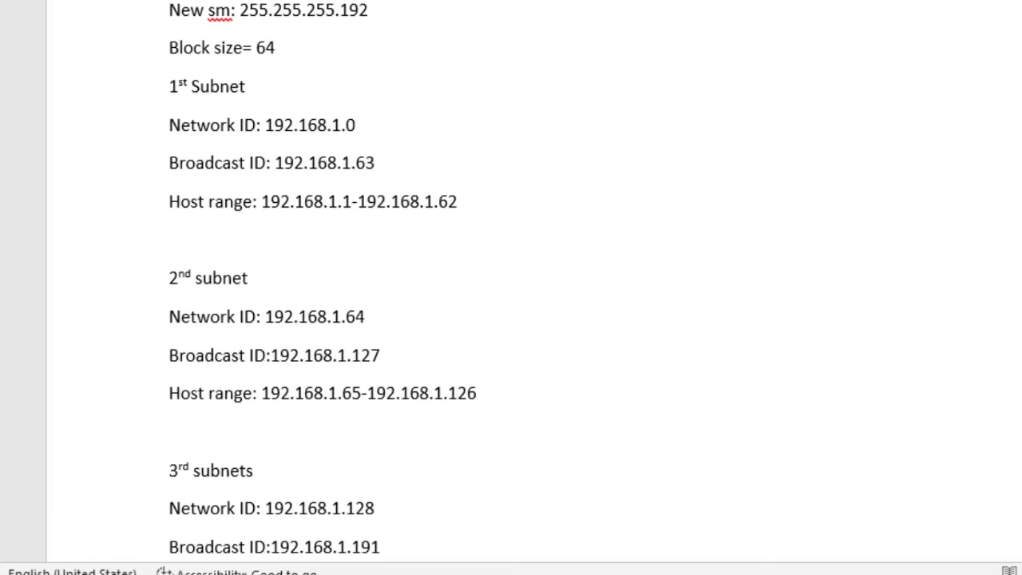
{"action": "scroll", "coordinate": [383, 287], "scroll_direction": "up", "scroll_amount": 2}
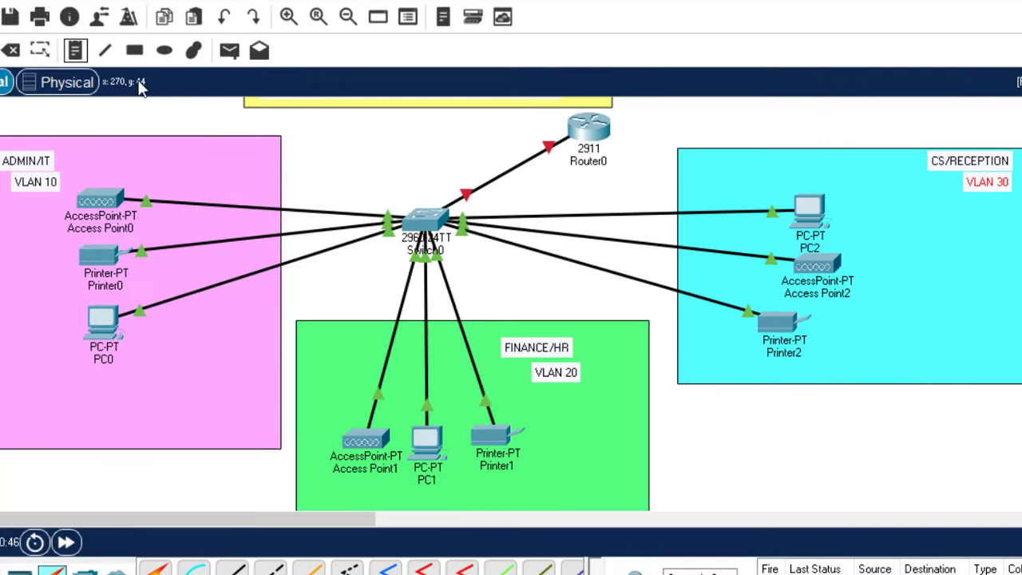
Place a note in the ADMIN/IT area and begin typing the subnet address 192
{"action": "left_click", "coordinate": [158, 160]}
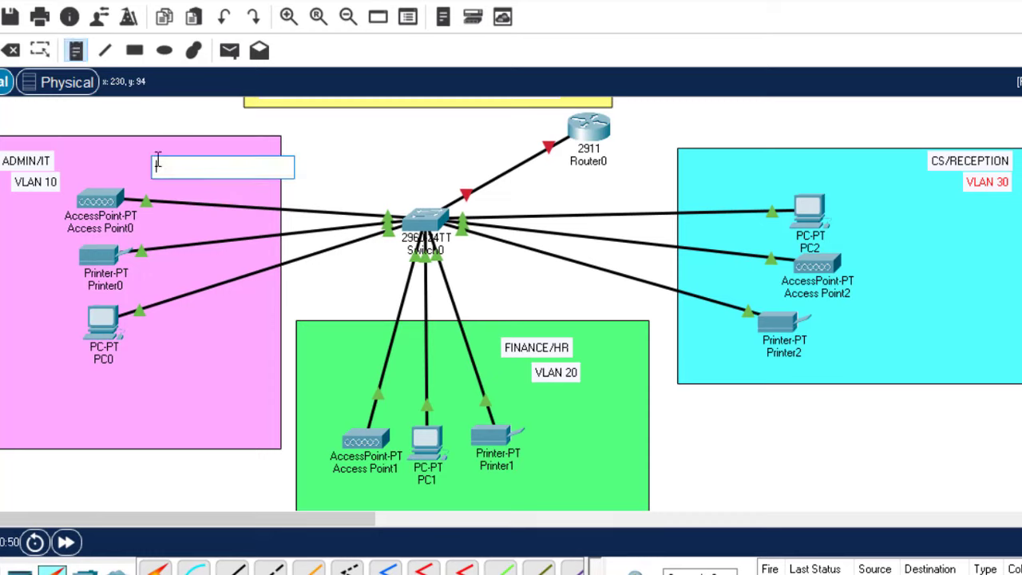
{"action": "type", "text": "192"}
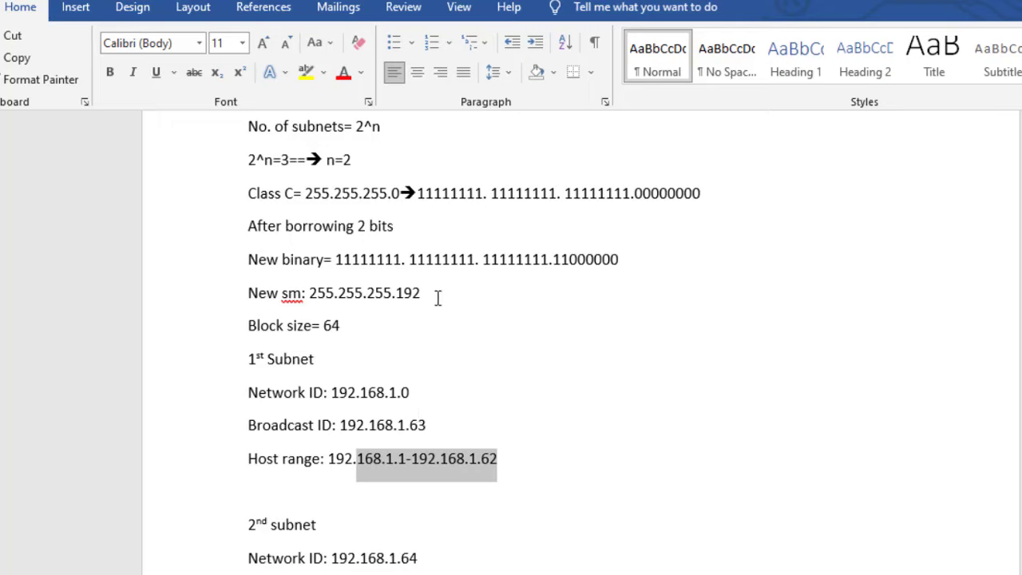
{"action": "left_click", "coordinate": [435, 295]}
{"action": "left_click_drag", "start_coordinate": [395, 289], "coordinate": [314, 289]}
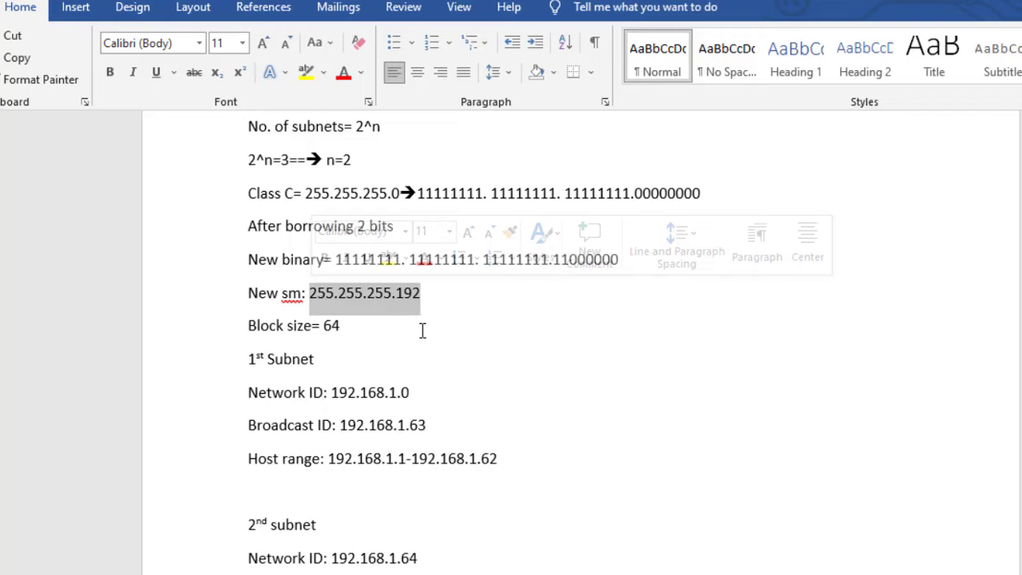
{"action": "left_click", "coordinate": [393, 304]}
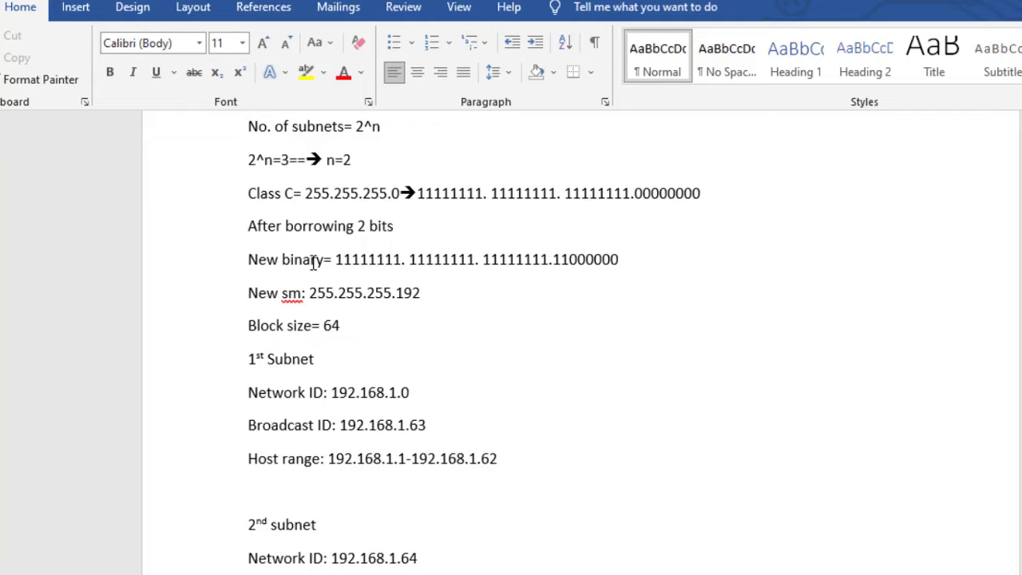
{"action": "left_click_drag", "start_coordinate": [336, 259], "coordinate": [414, 256]}
{"action": "left_click", "coordinate": [433, 259]}
{"action": "left_click", "coordinate": [518, 264]}
{"action": "left_click_drag", "start_coordinate": [439, 294], "coordinate": [310, 295]}
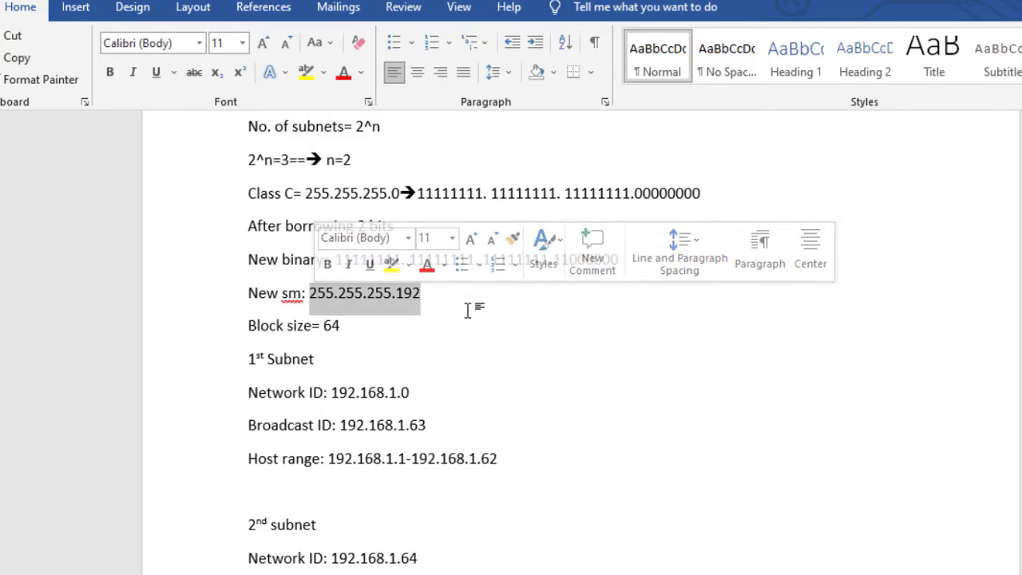
{"action": "key", "text": "Right"}
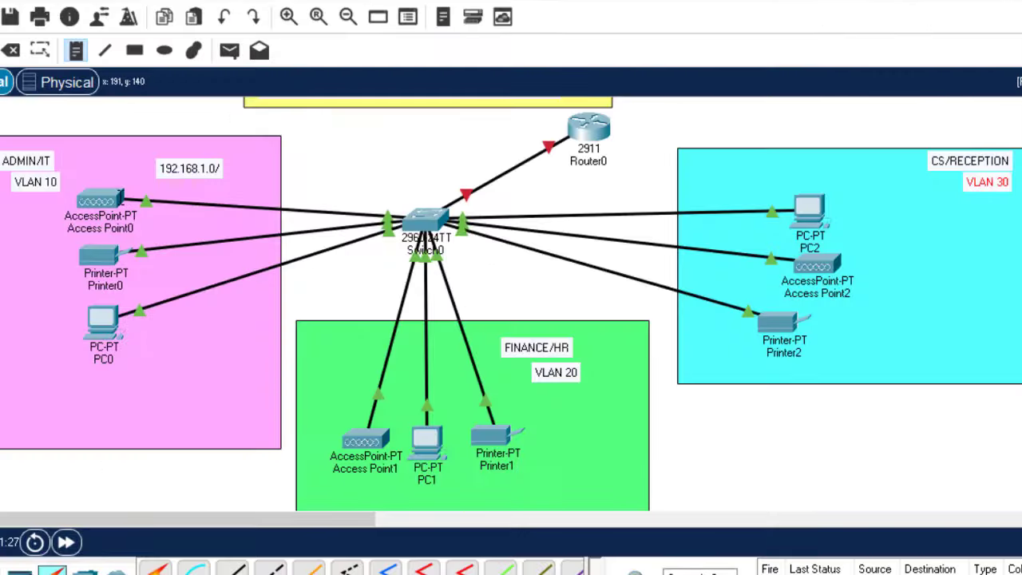
Complete the 192.168.1.0/26 note and add a 192.168.1.64/26 note under VLAN 20
{"action": "type", "text": "/"}
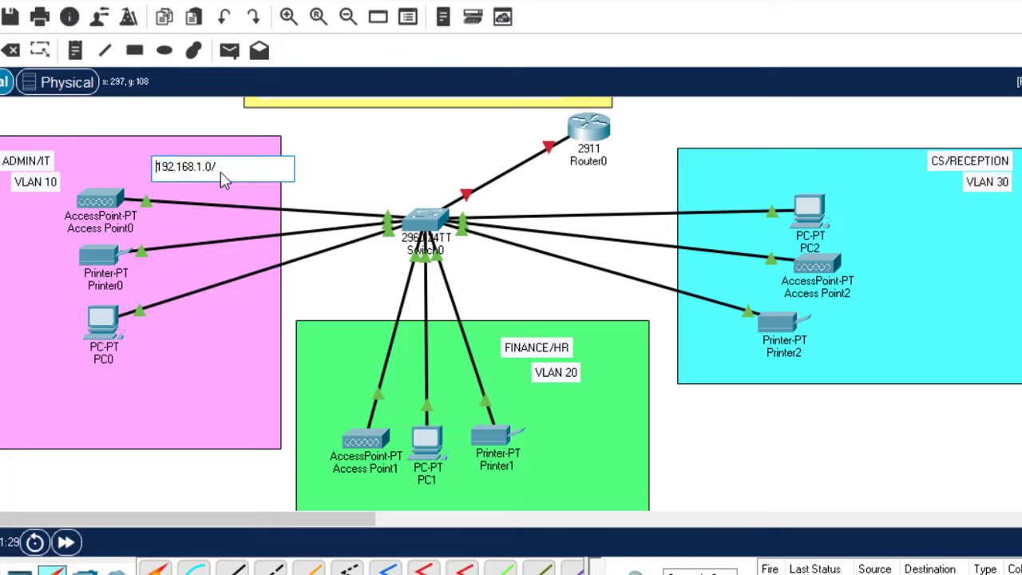
{"action": "type", "text": "26"}
{"action": "left_click", "coordinate": [74, 49]}
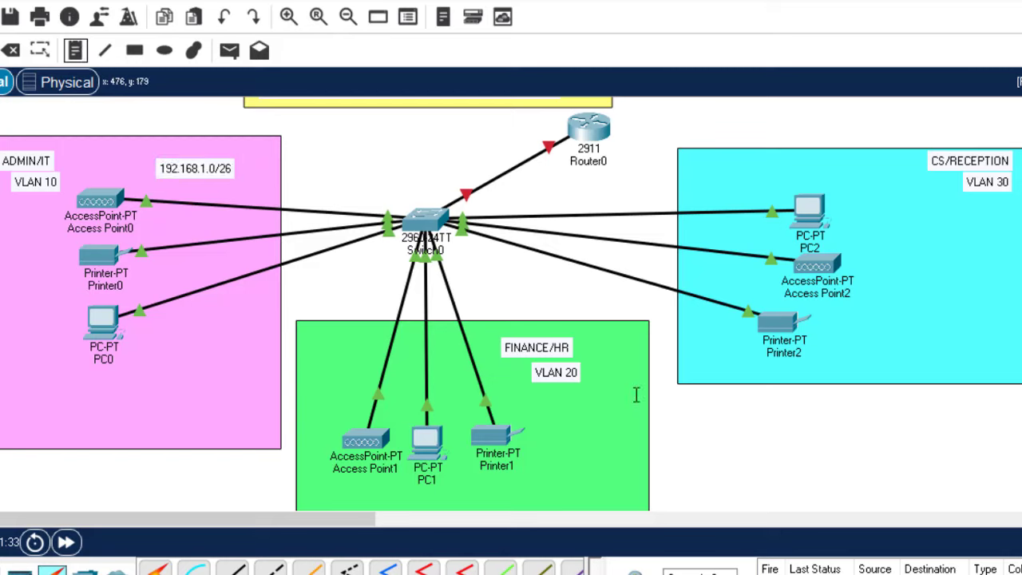
{"action": "left_click", "coordinate": [547, 406]}
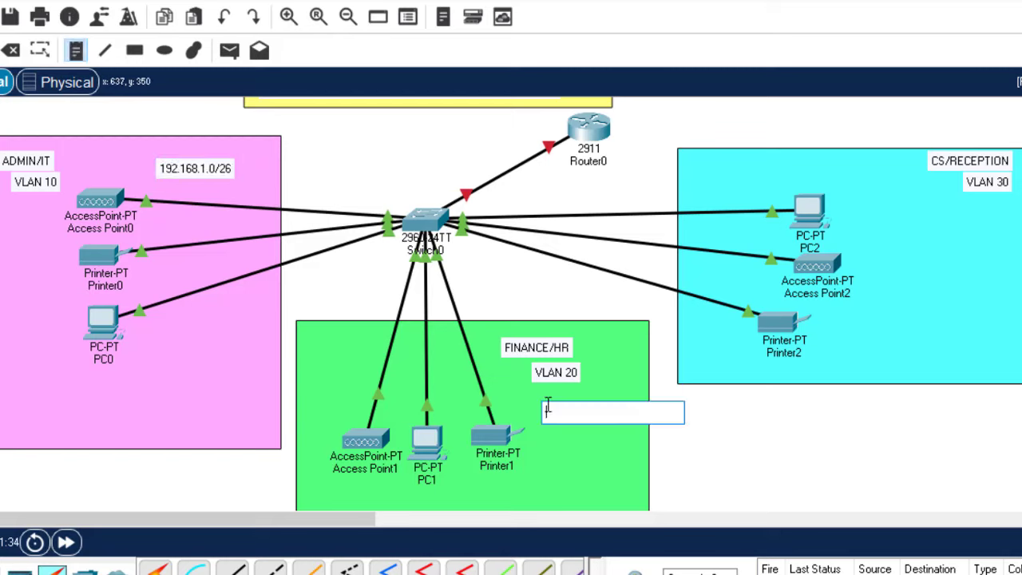
{"action": "type", "text": "192.168"}
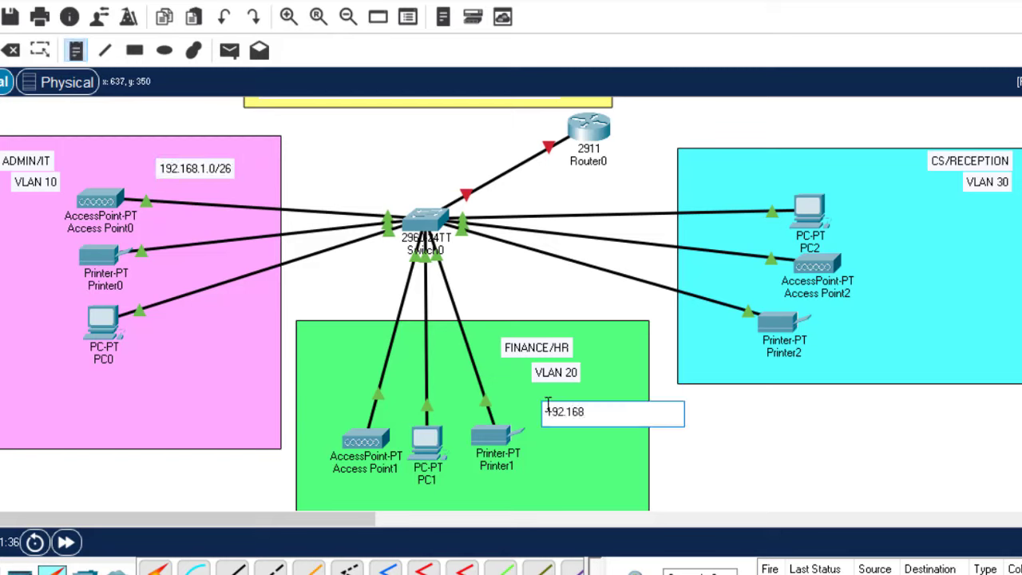
{"action": "type", "text": ".1.64"}
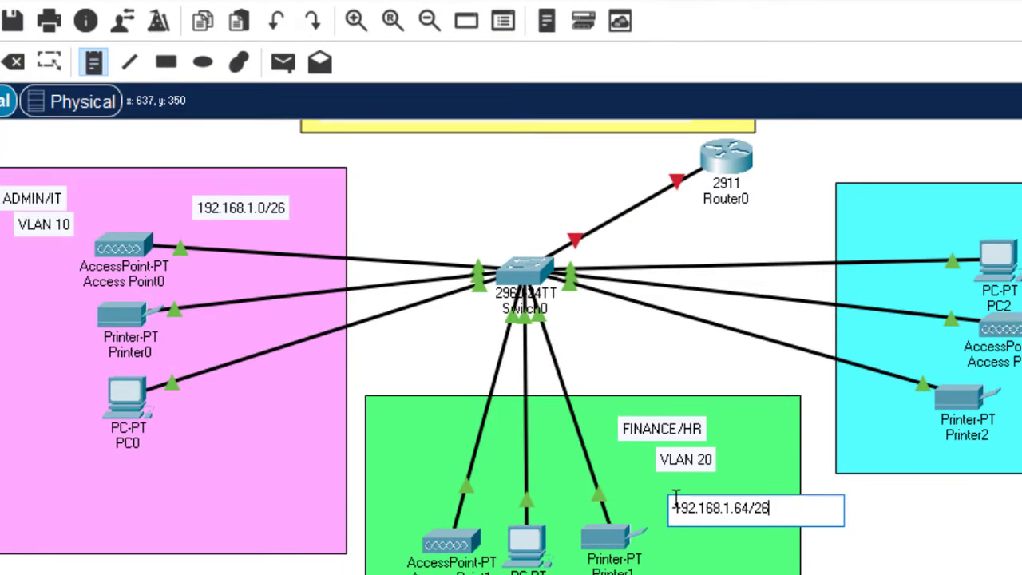
{"action": "type", "text": "/26"}
Add a 192.168.1.128/26 note under VLAN 30 and align both notes beneath their VLAN labels
{"action": "left_click", "coordinate": [952, 214]}
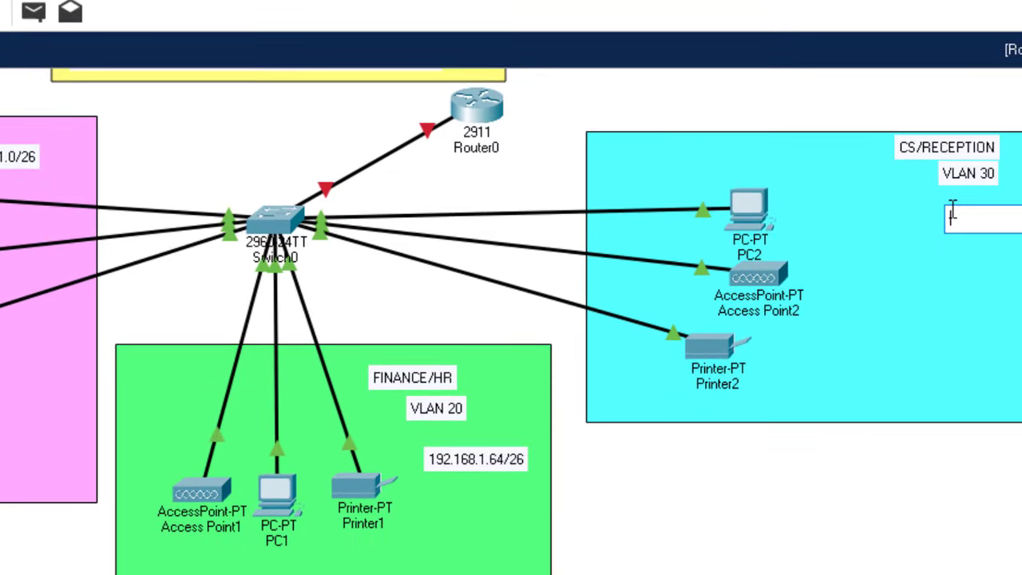
{"action": "type", "text": "192.168.1.128/26"}
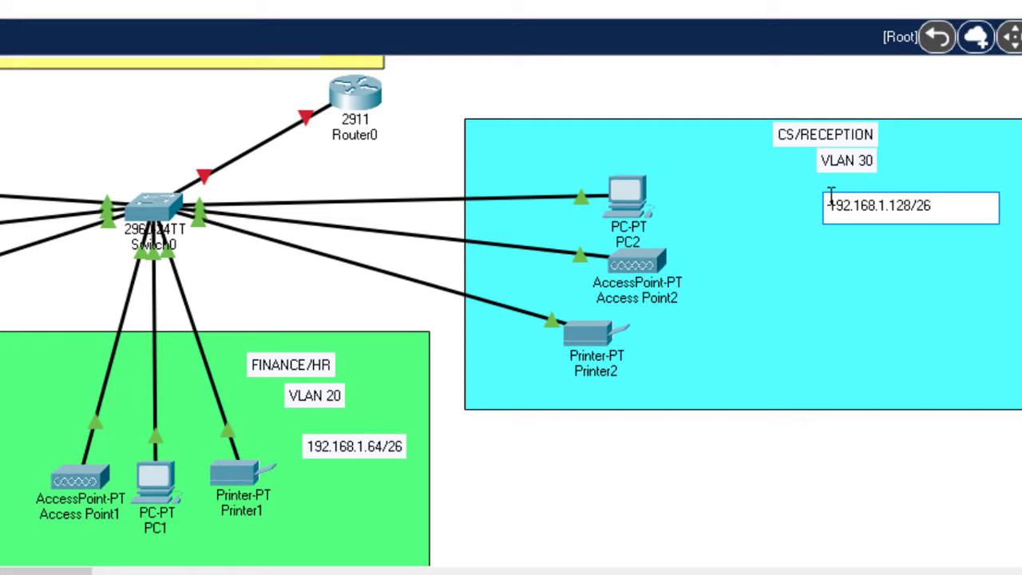
{"action": "key", "text": "Escape"}
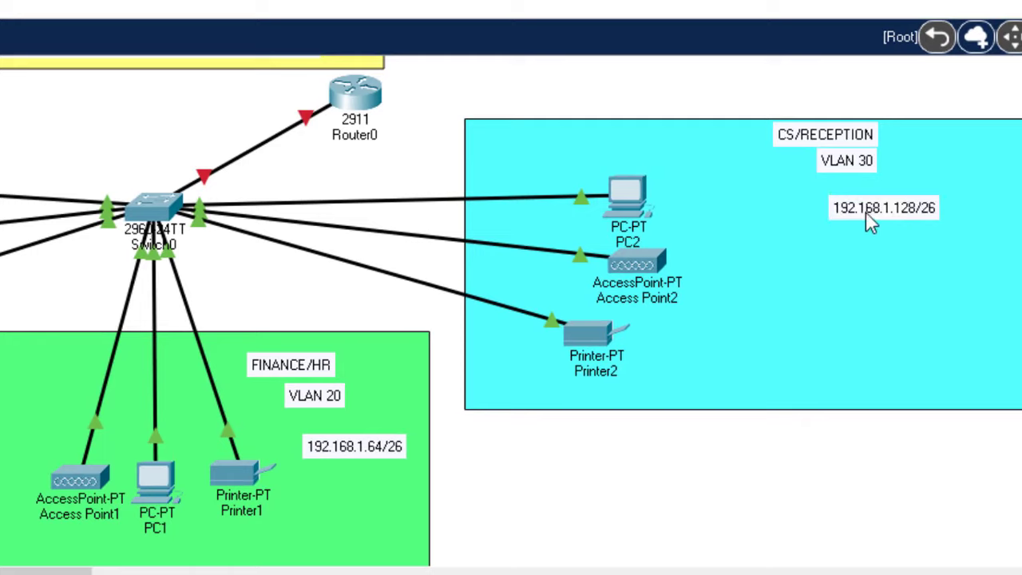
{"action": "left_click_drag", "start_coordinate": [866, 213], "coordinate": [853, 195]}
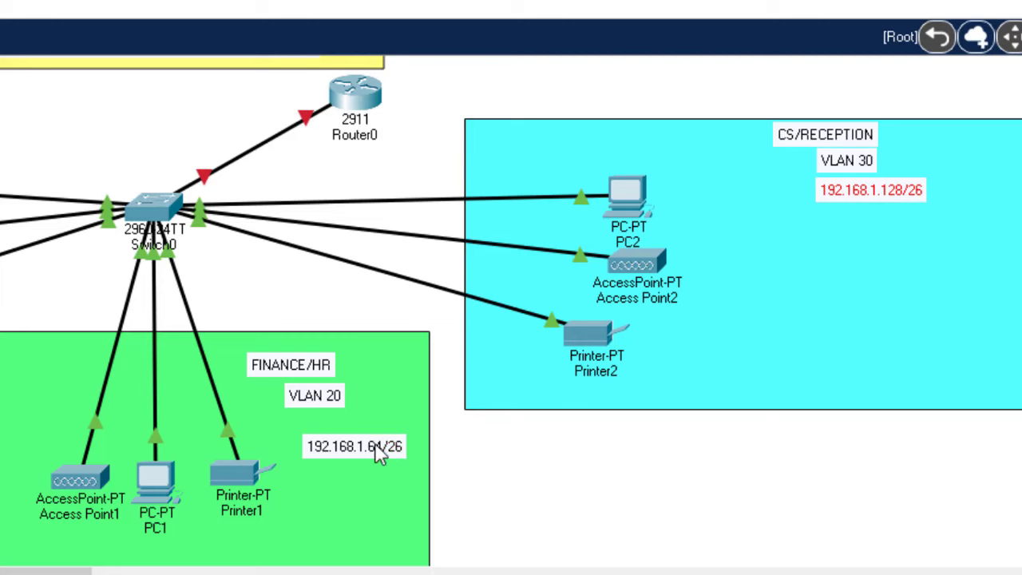
{"action": "left_click_drag", "start_coordinate": [382, 452], "coordinate": [373, 436]}
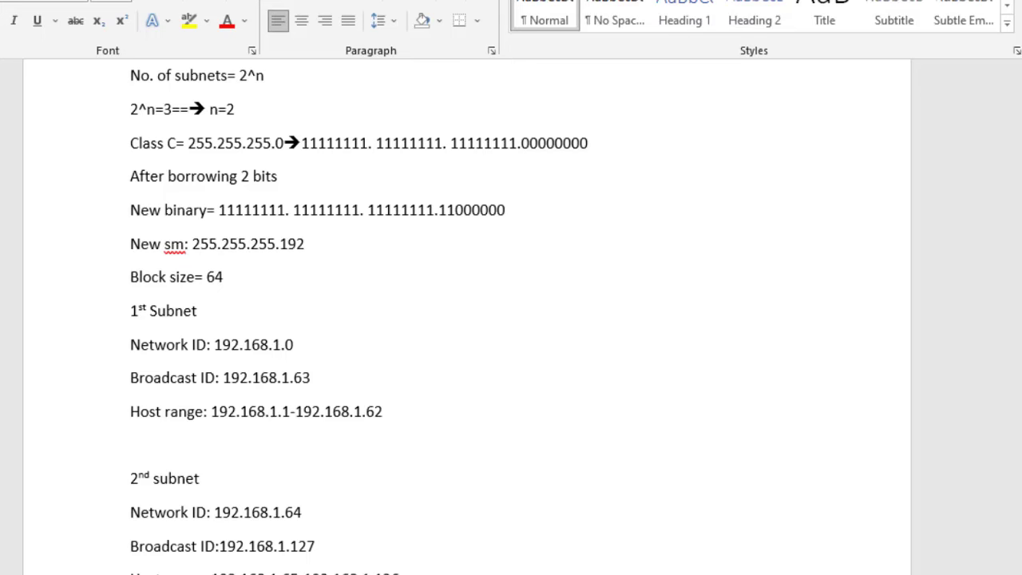
Highlight the network IDs 192.168.1.0, .64 and .128 and the mask 255.255.255.192
{"action": "scroll", "coordinate": [436, 299], "scroll_direction": "down", "scroll_amount": 5}
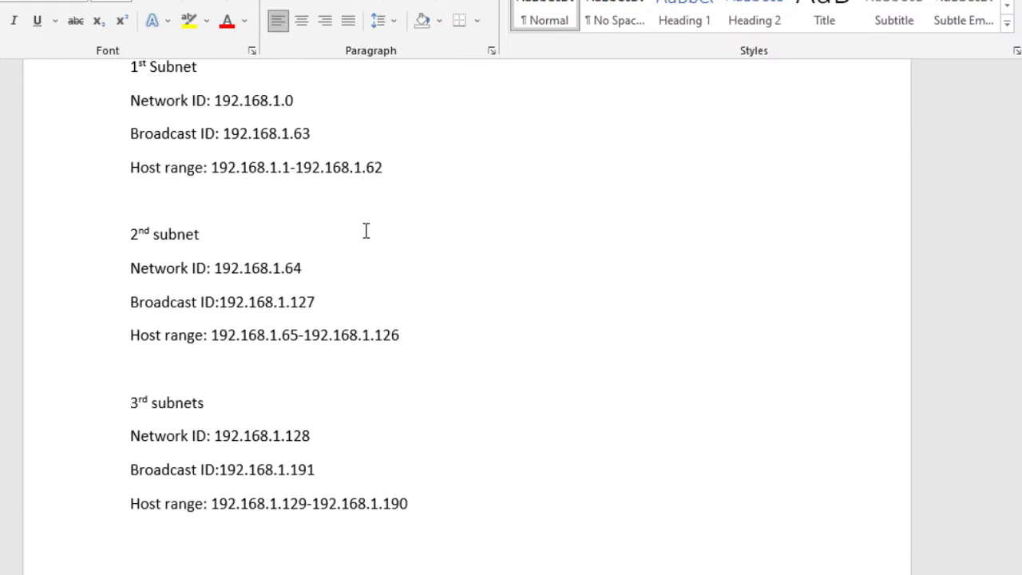
{"action": "left_click_drag", "start_coordinate": [294, 101], "coordinate": [222, 97]}
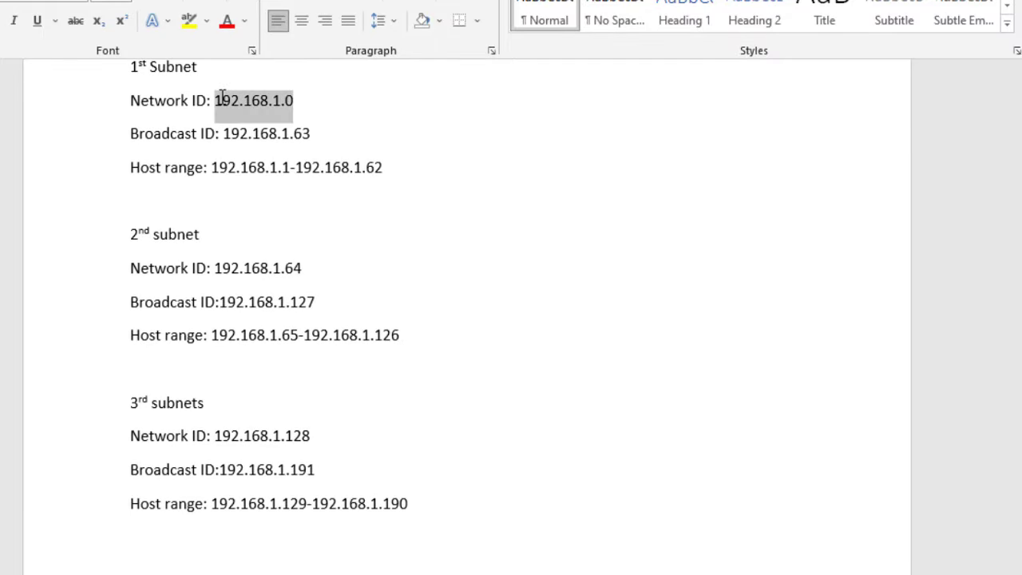
{"action": "left_click_drag", "start_coordinate": [308, 267], "coordinate": [248, 269]}
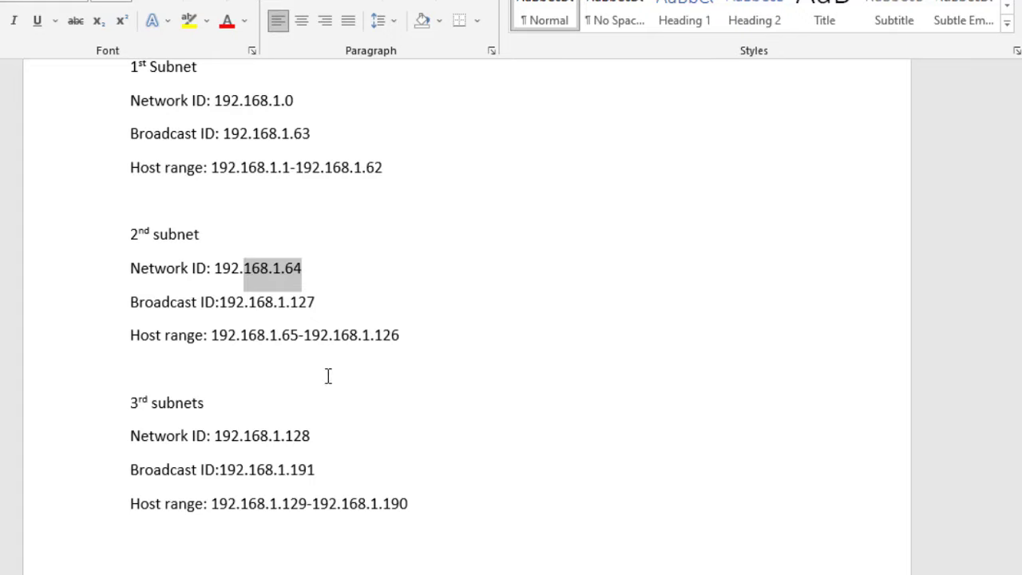
{"action": "left_click_drag", "start_coordinate": [311, 437], "coordinate": [281, 440]}
{"action": "scroll", "coordinate": [319, 335], "scroll_direction": "up", "scroll_amount": 8}
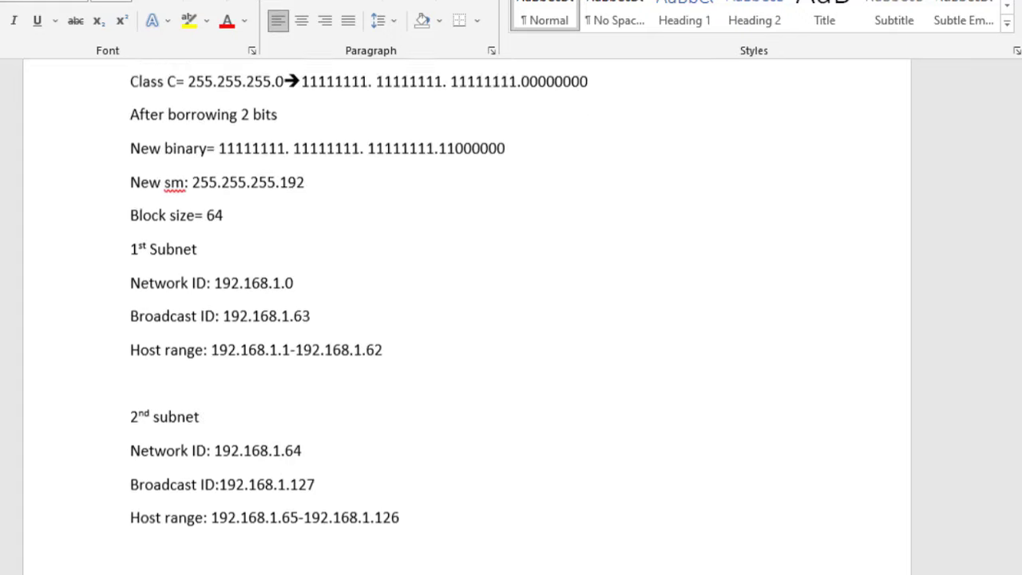
{"action": "left_click_drag", "start_coordinate": [308, 340], "coordinate": [194, 343]}
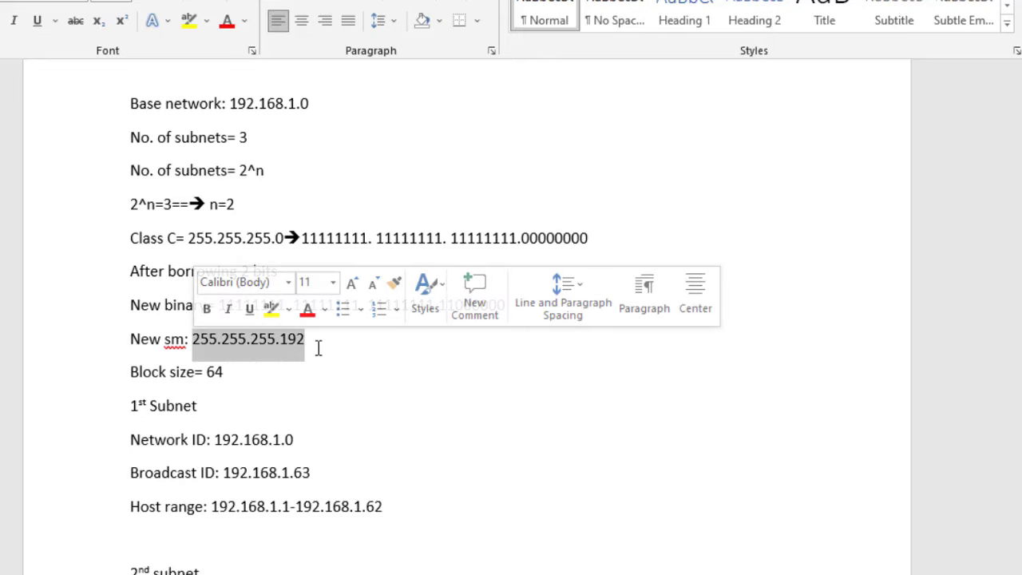
{"action": "key", "text": "Right"}
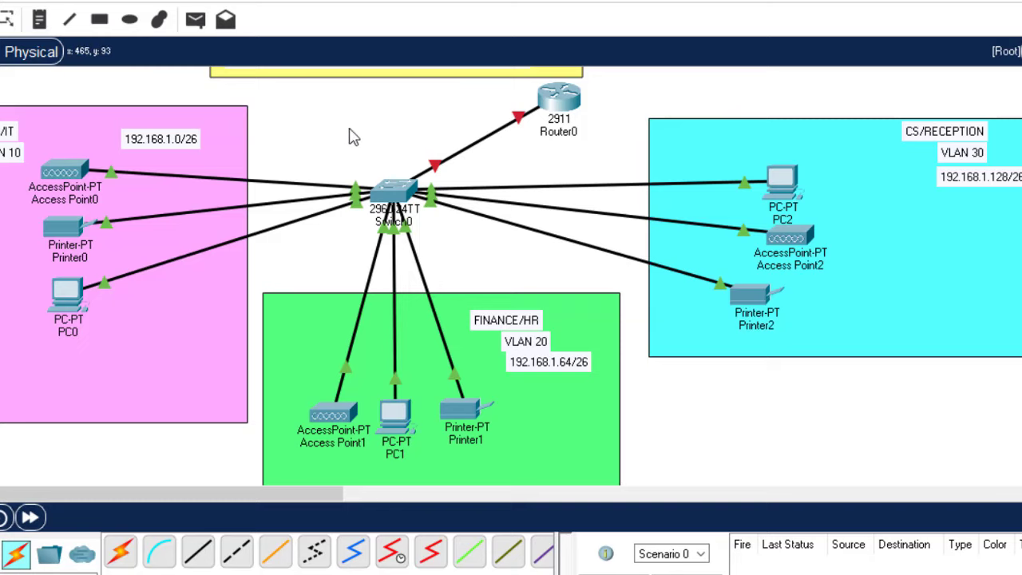
Open Switch0's CLI and enter global configuration mode with en and conf t
{"action": "left_click", "coordinate": [392, 195]}
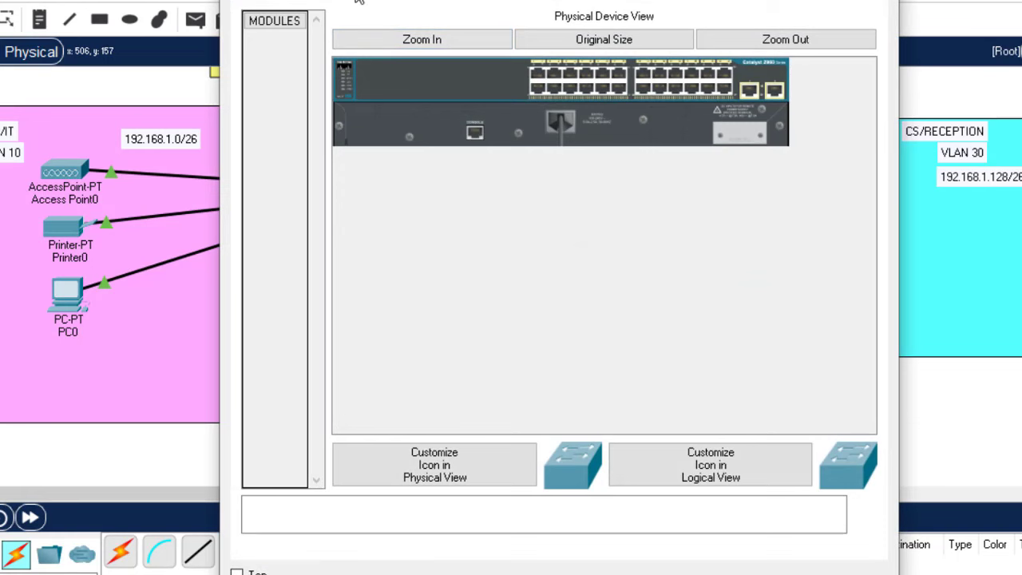
{"action": "left_click", "coordinate": [359, 2]}
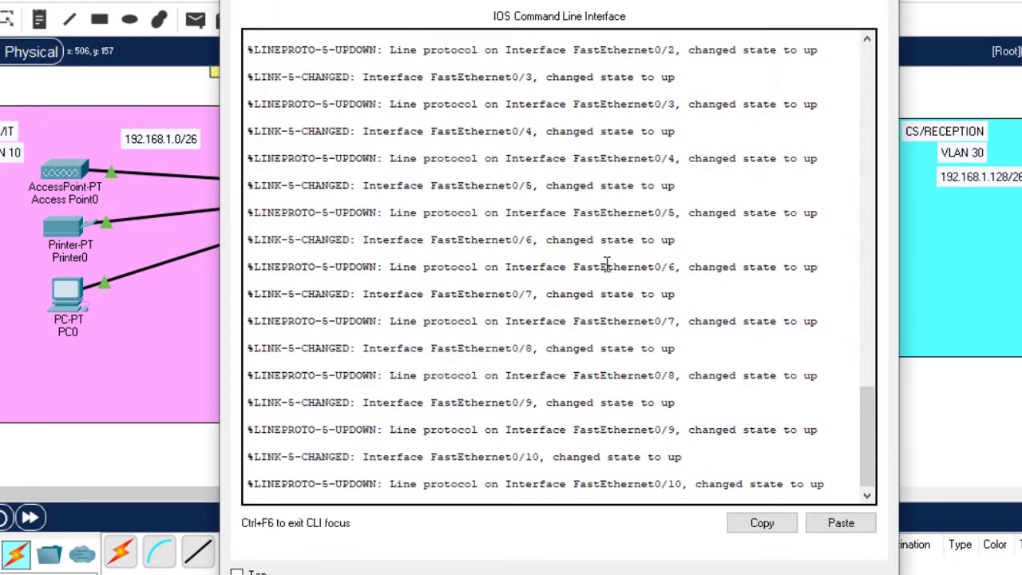
{"action": "key", "text": "Return"}
{"action": "key", "text": "Return"}
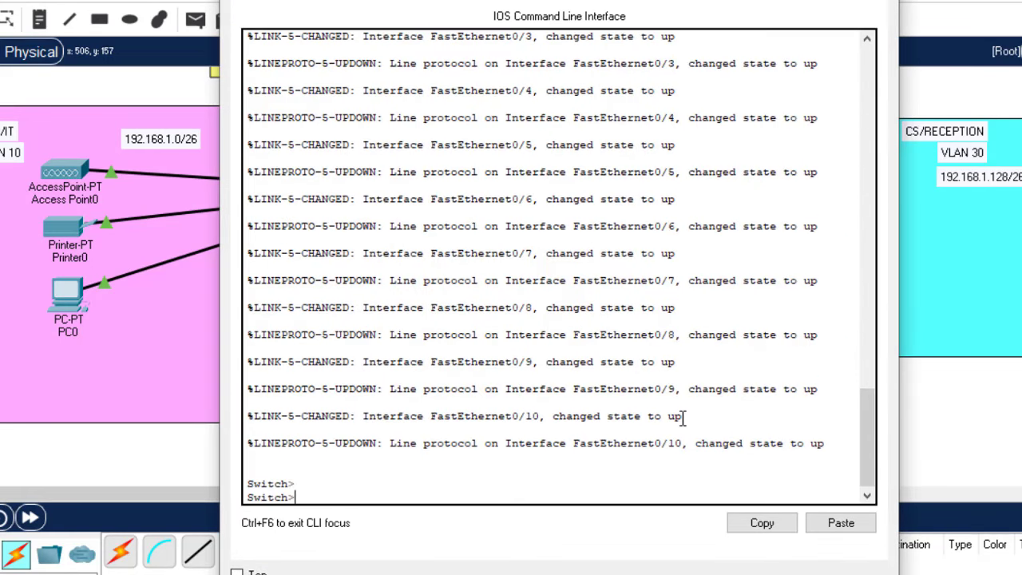
{"action": "type", "text": "en"}
{"action": "key", "text": "Return"}
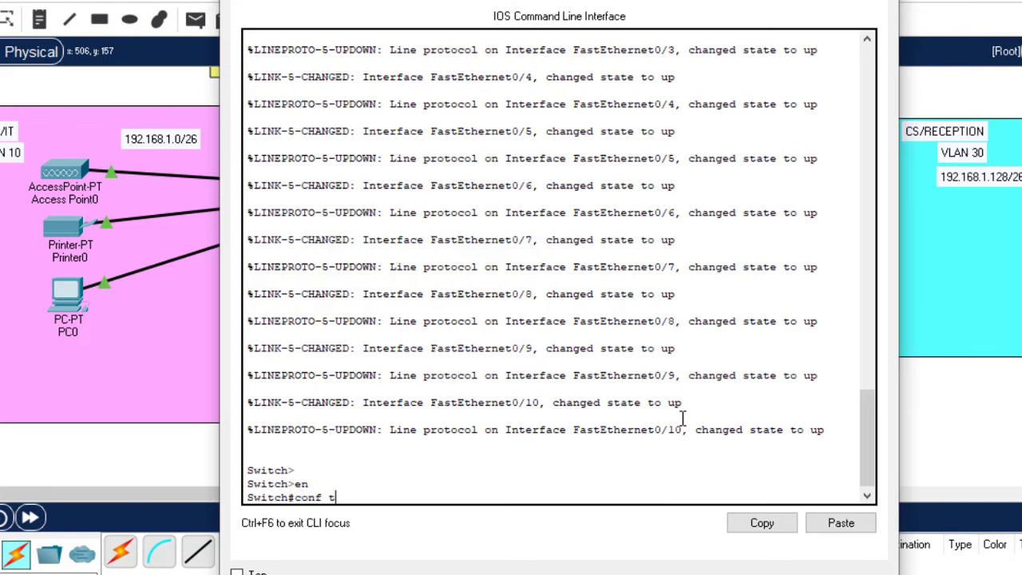
{"action": "type", "text": "conf t"}
{"action": "key", "text": "Return"}
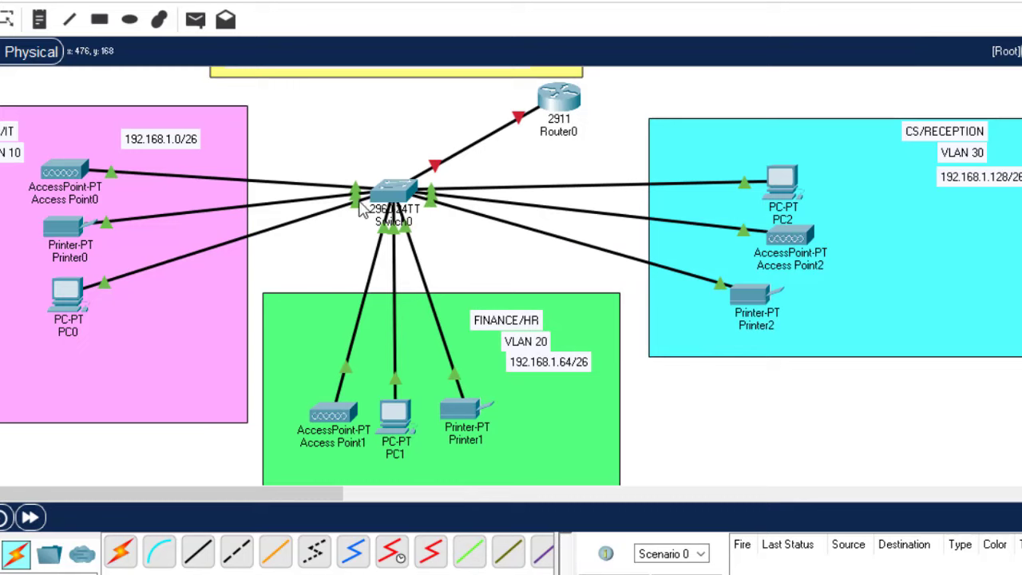
{"action": "mouse_move", "coordinate": [357, 206]}
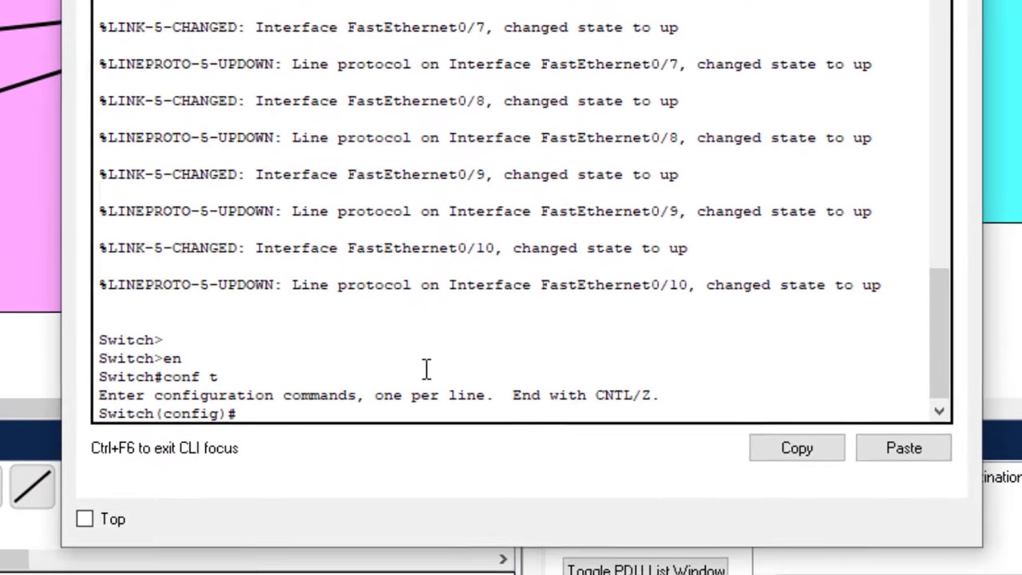
{"action": "key", "text": "Return"}
{"action": "key", "text": "Return"}
Select ports Fa0/2-4 with int range and set them to switchport mode access
{"action": "type", "text": "int"}
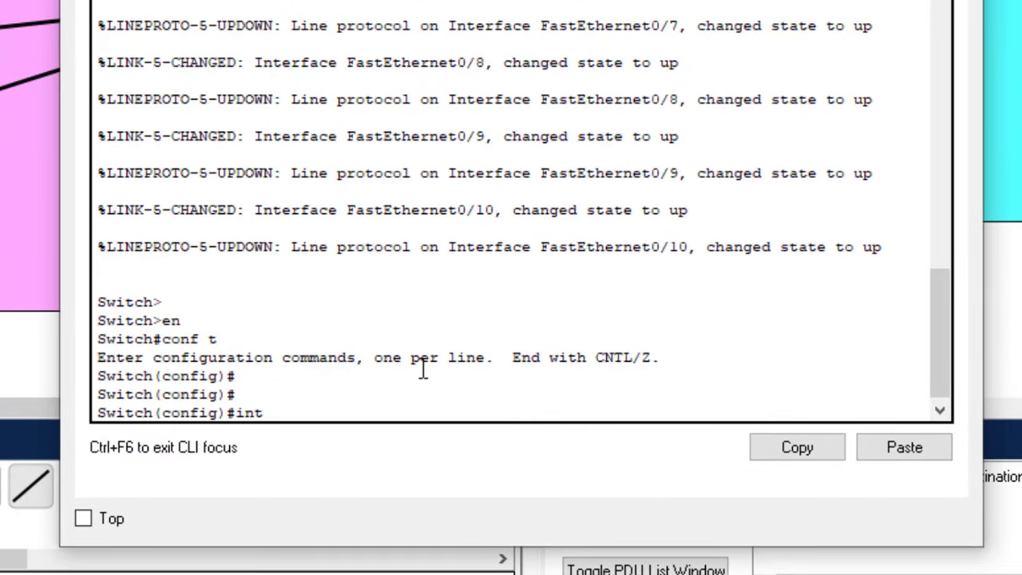
{"action": "type", "text": " git"}
{"action": "key", "text": "BackSpace"}
{"action": "type", "text": "range"}
{"action": "type", "text": "fa"}
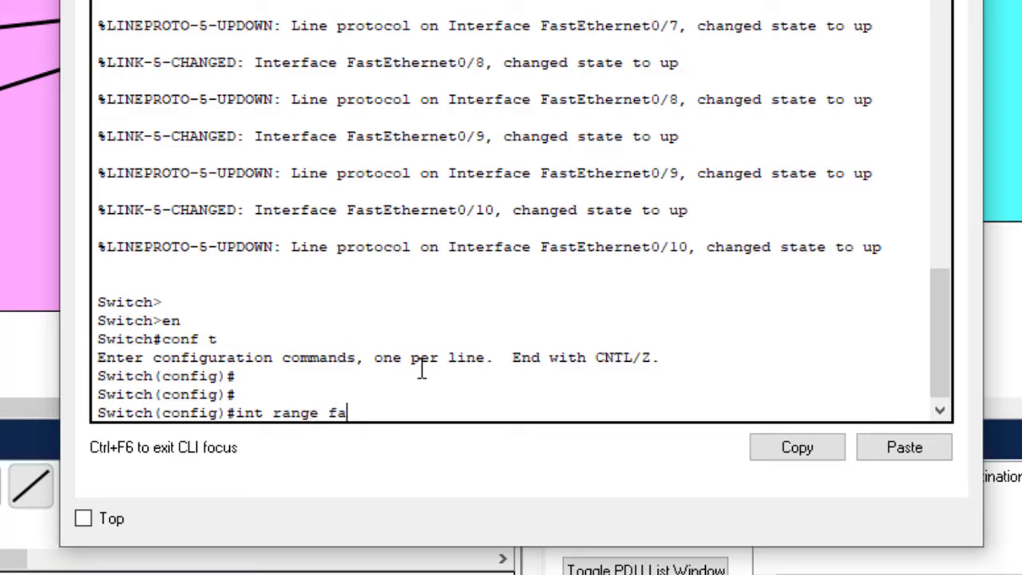
{"action": "type", "text": "0/2-4"}
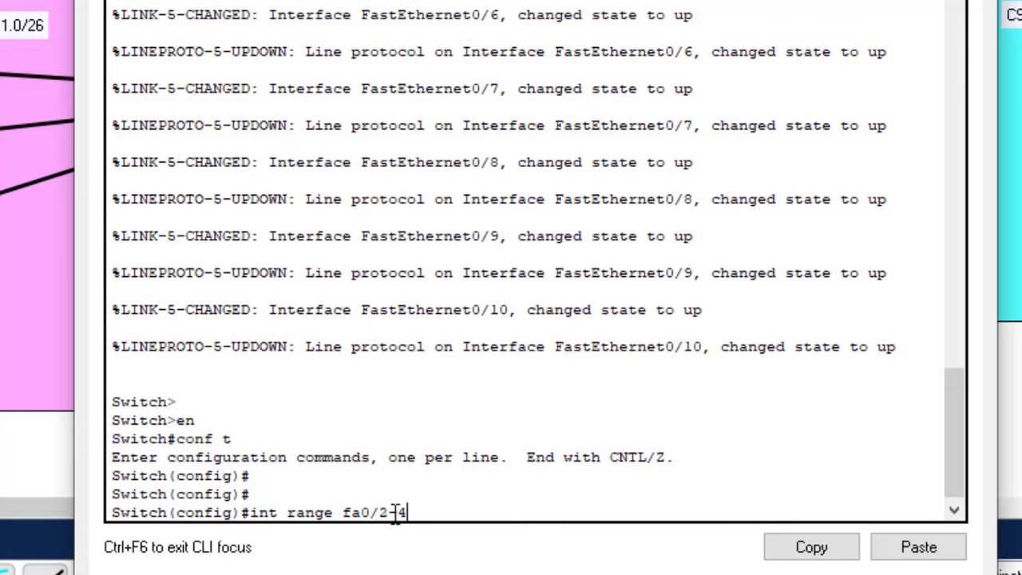
{"action": "left_click_drag", "start_coordinate": [416, 509], "coordinate": [356, 512]}
{"action": "key", "text": "Return"}
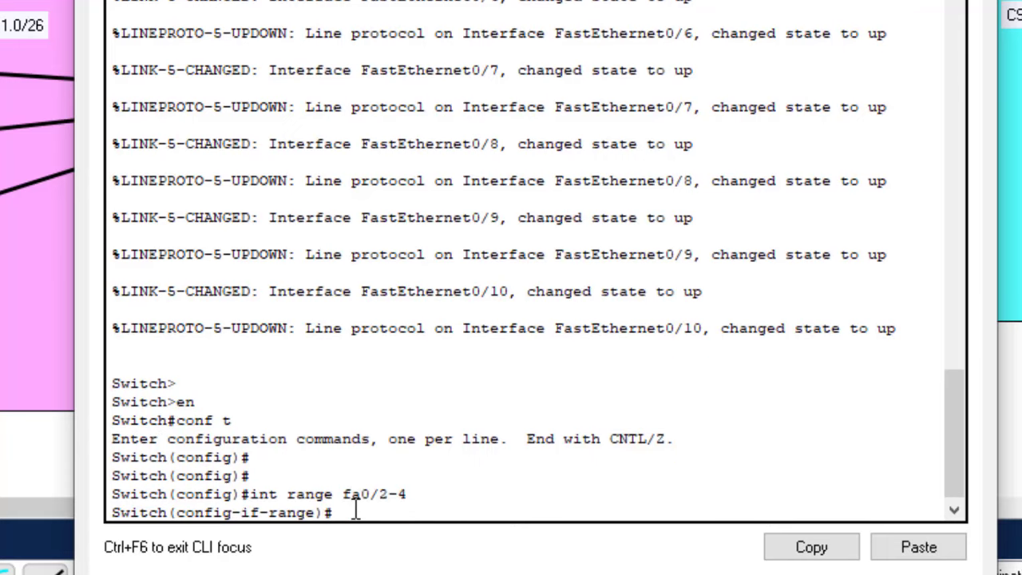
{"action": "type", "text": "switc"}
{"action": "key", "text": "Tab"}
{"action": "type", "text": "mo"}
{"action": "key", "text": "Tab"}
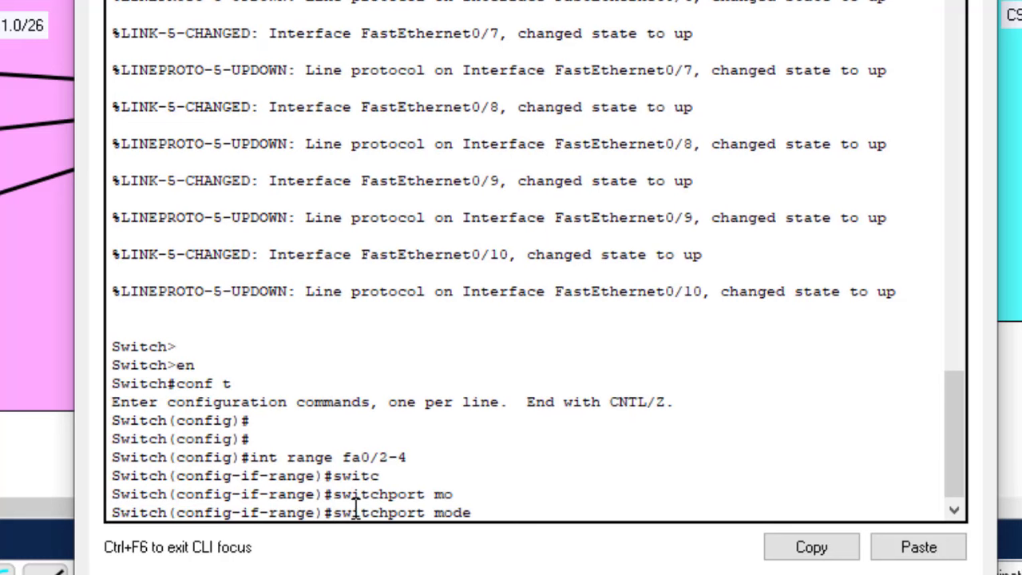
{"action": "type", "text": "acc"}
{"action": "key", "text": "Tab"}
{"action": "key", "text": "Return"}
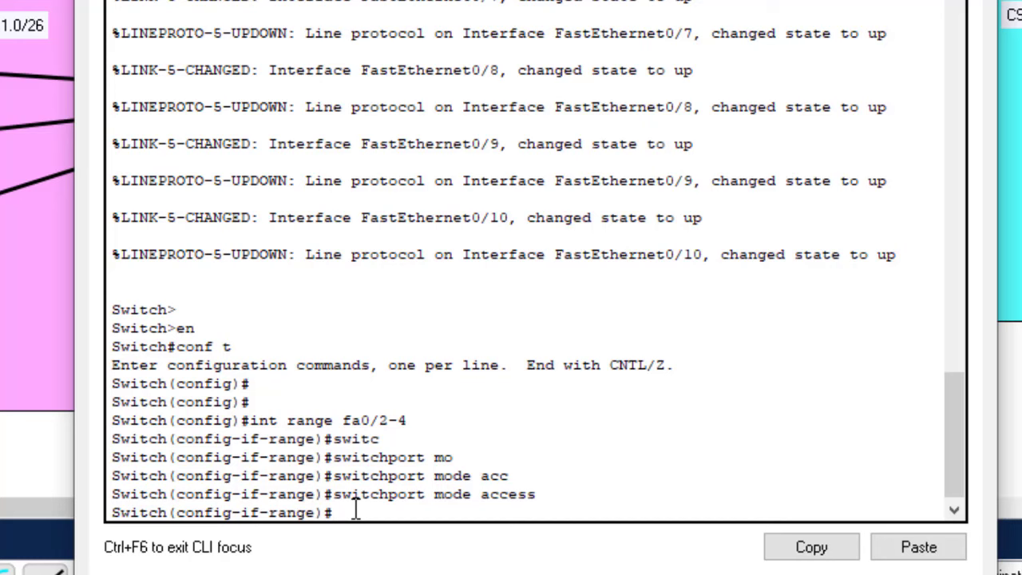
Assign ports Fa0/2-4 to VLAN 10 and close the switch window
{"action": "type", "text": "it"}
{"action": "key", "text": "Tab"}
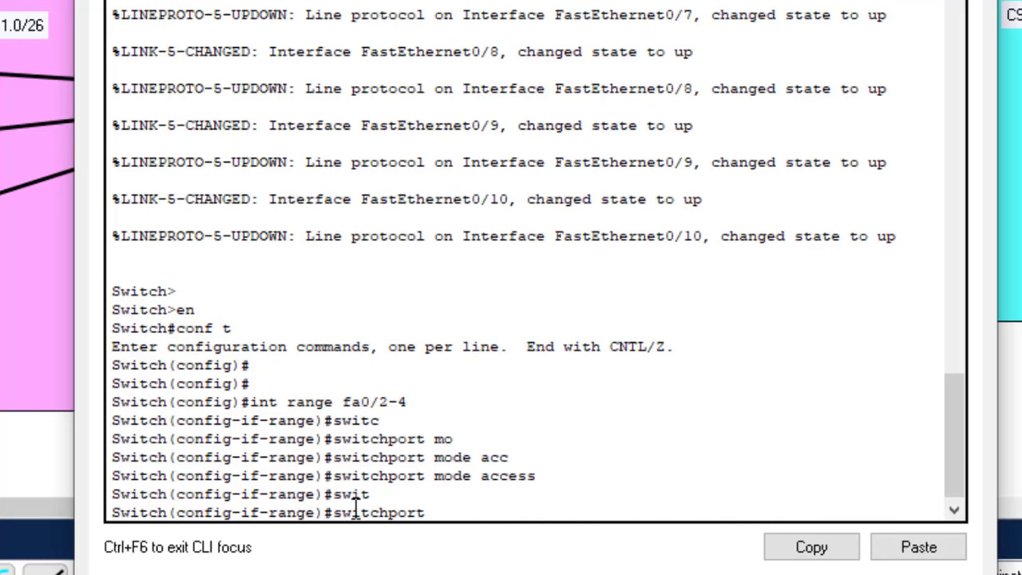
{"action": "type", "text": "acc"}
{"action": "key", "text": "Tab"}
{"action": "type", "text": "vla"}
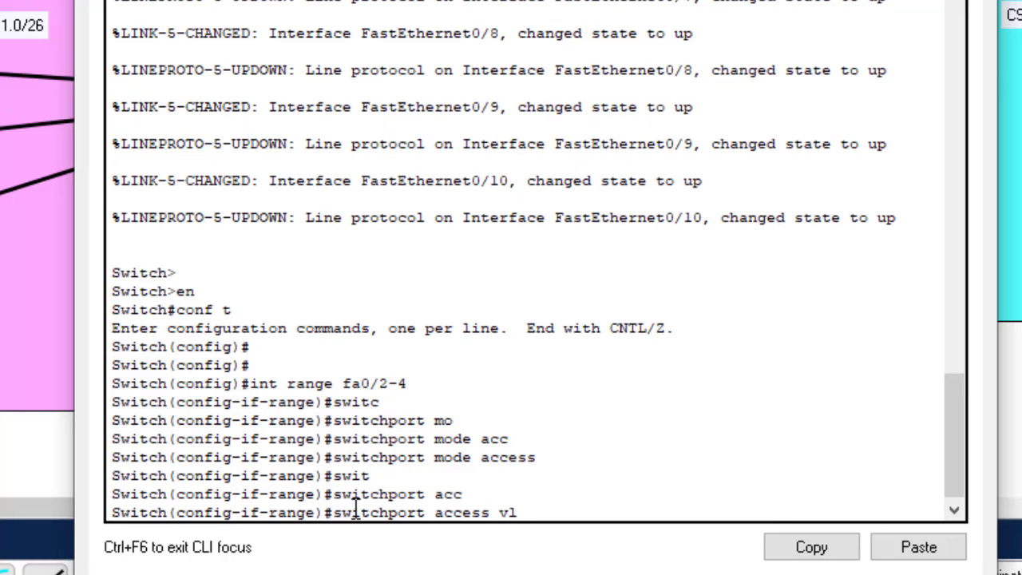
{"action": "key", "text": "Tab"}
{"action": "type", "text": "10"}
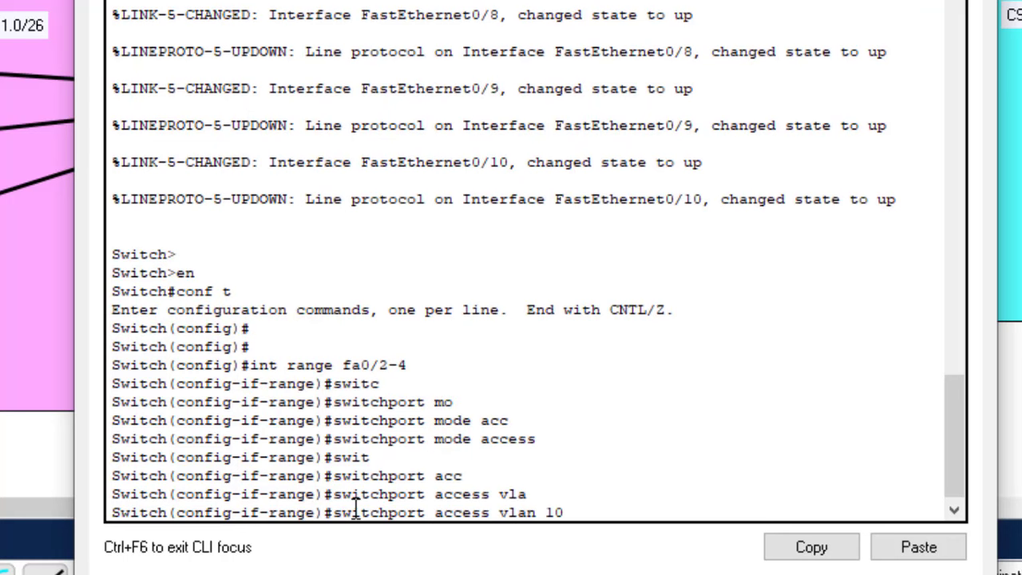
{"action": "key", "text": "Return"}
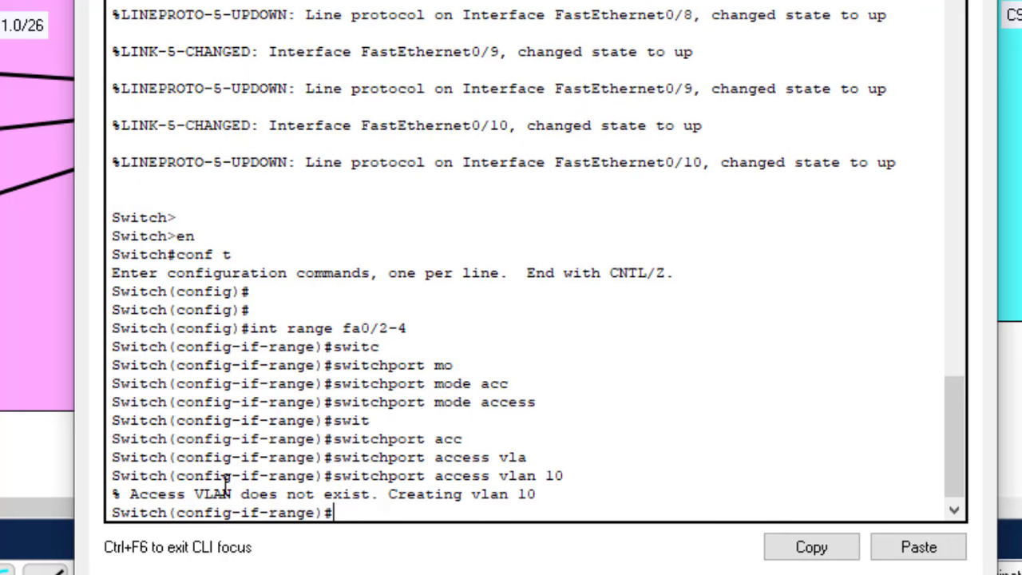
{"action": "left_click_drag", "start_coordinate": [388, 493], "coordinate": [543, 495]}
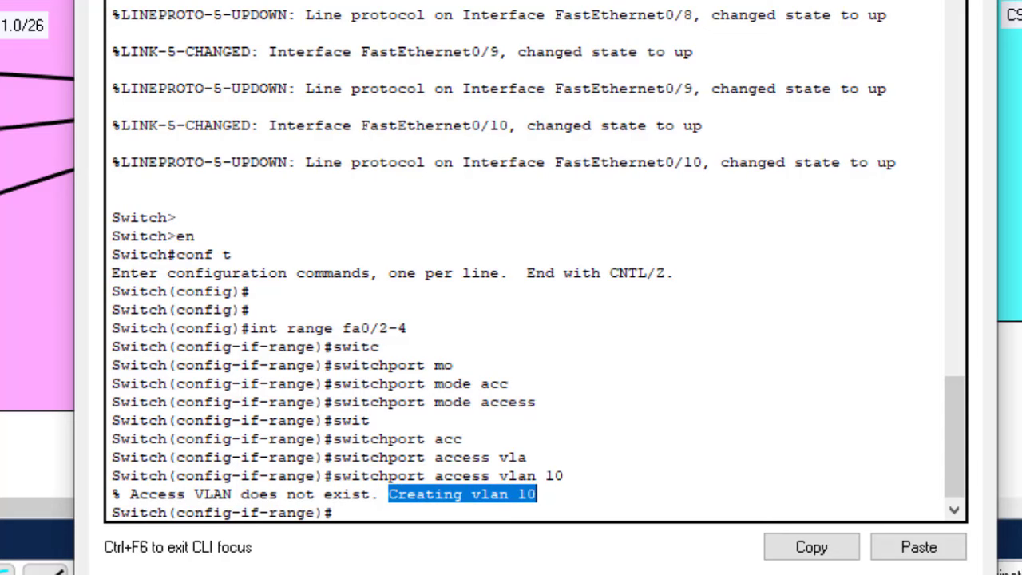
{"action": "left_click", "coordinate": [337, 19]}
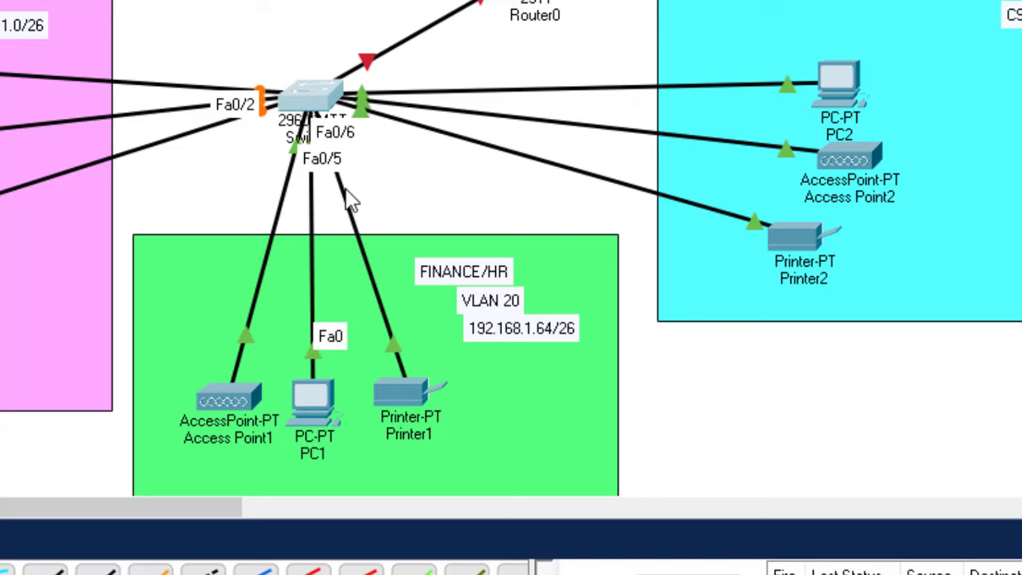
Make ports Fa0/5-7 access ports in VLAN 20 by editing recalled commands
{"action": "left_click", "coordinate": [320, 103]}
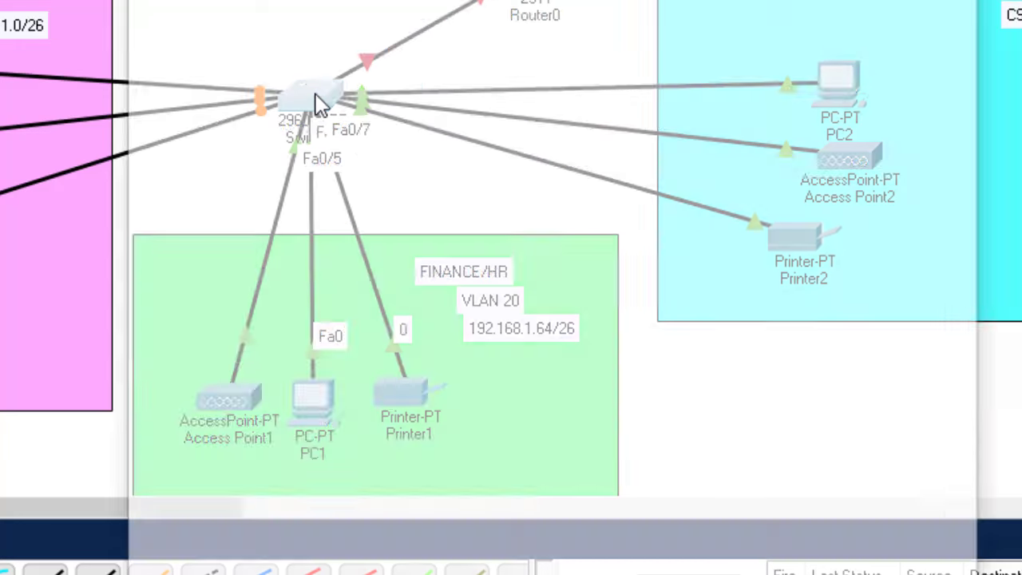
{"action": "left_click", "coordinate": [421, 493]}
{"action": "key", "text": "Return"}
{"action": "key", "text": "Return"}
{"action": "key", "text": "Return"}
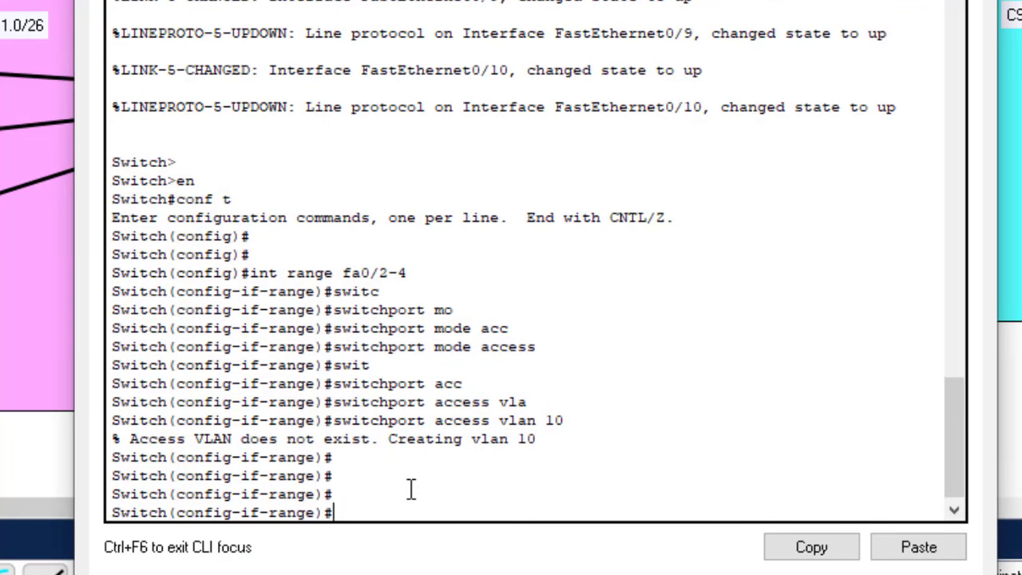
{"action": "key", "text": "Up"}
{"action": "key", "text": "Up"}
{"action": "key", "text": "Up"}
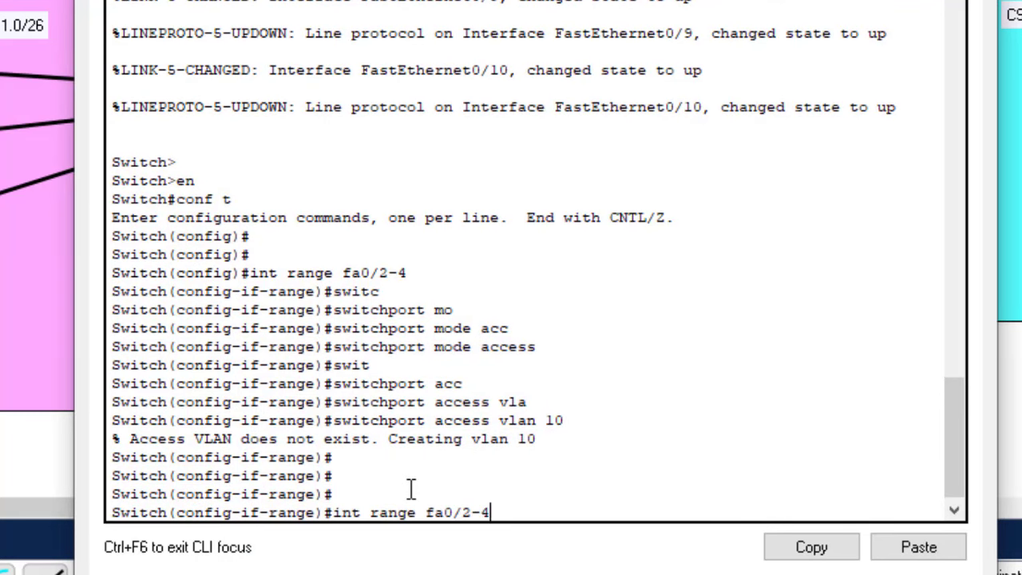
{"action": "key", "text": "BackSpace"}
{"action": "key", "text": "BackSpace"}
{"action": "key", "text": "BackSpace"}
{"action": "type", "text": "5-7"}
{"action": "key", "text": "Return"}
{"action": "key", "text": "Up"}
{"action": "key", "text": "Up"}
{"action": "key", "text": "Up"}
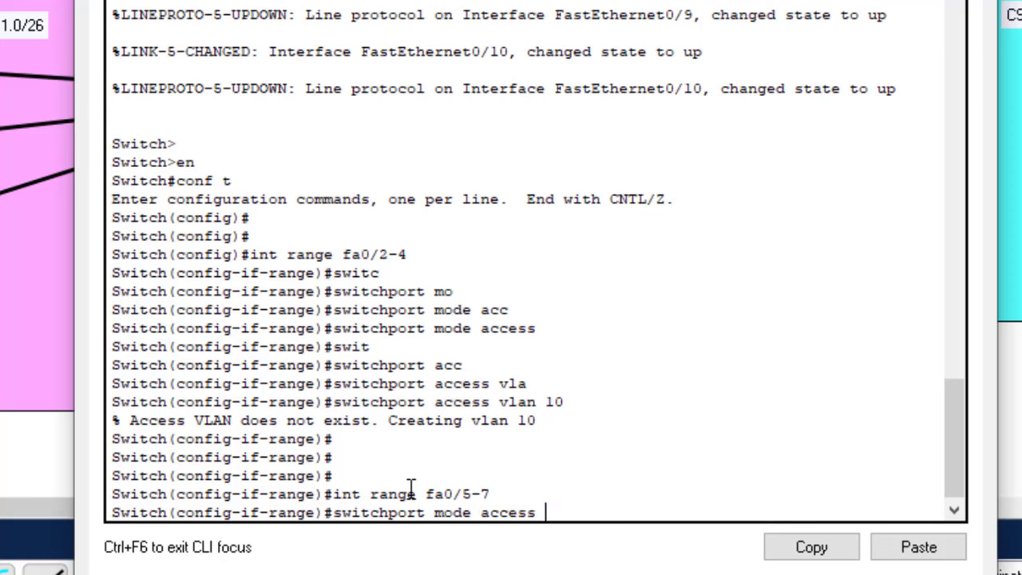
{"action": "key", "text": "Return"}
{"action": "key", "text": "Up"}
{"action": "key", "text": "Up"}
{"action": "key", "text": "Up"}
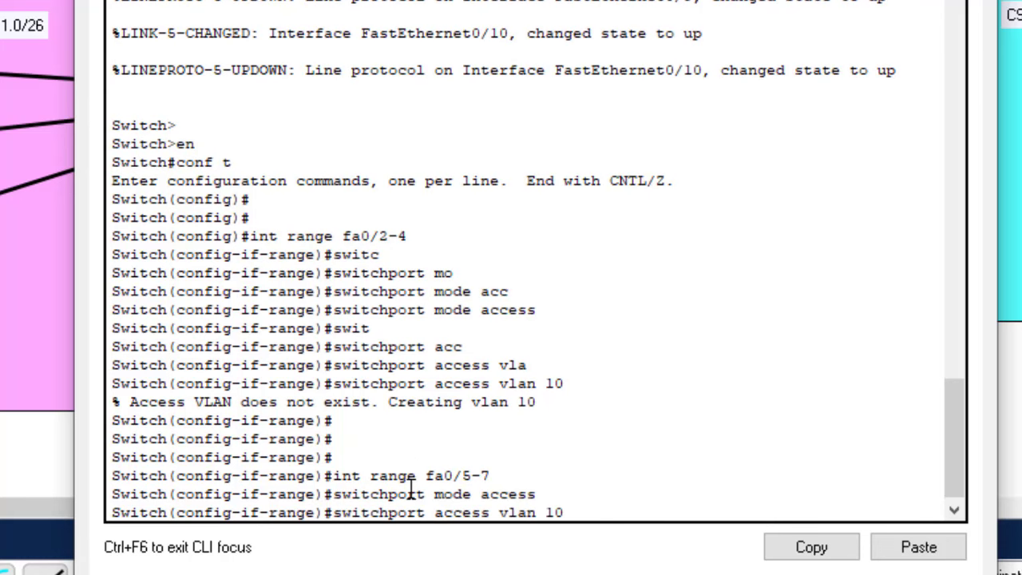
{"action": "key", "text": "BackSpace"}
{"action": "key", "text": "BackSpace"}
{"action": "key", "text": "Return"}
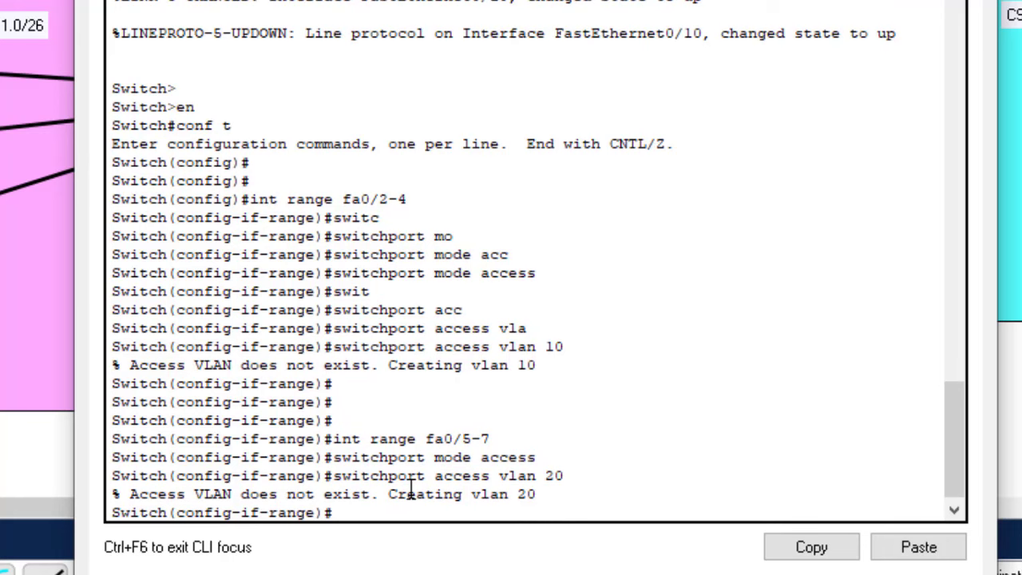
Recall the interface range command, then reopen Switch0's CLI
{"action": "key", "text": "Return"}
{"action": "key", "text": "Up"}
{"action": "key", "text": "Up"}
{"action": "key", "text": "Up"}
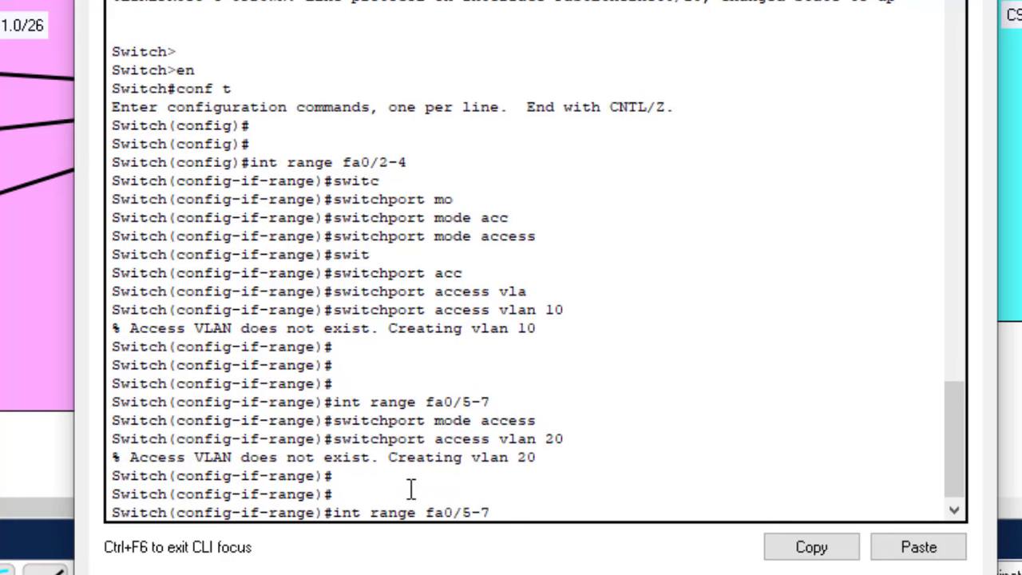
{"action": "key", "text": "BackSpace"}
{"action": "key", "text": "alt+Tab"}
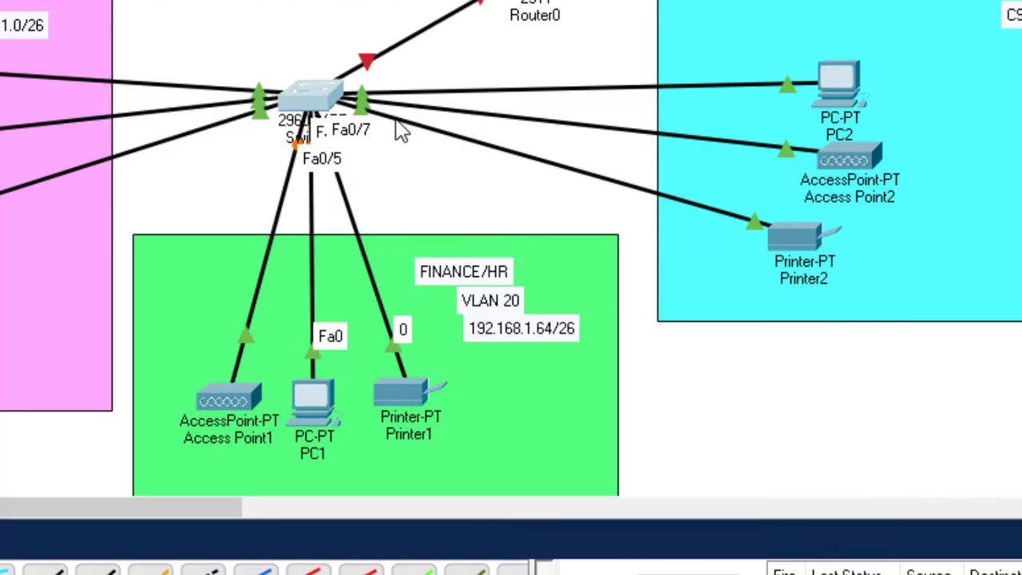
{"action": "mouse_move", "coordinate": [399, 130]}
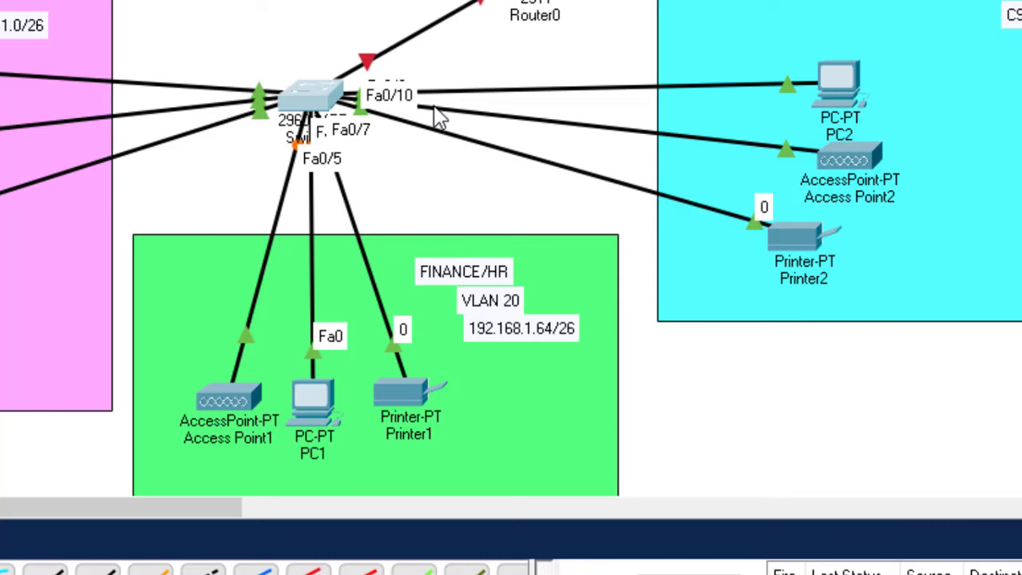
{"action": "mouse_move", "coordinate": [451, 96]}
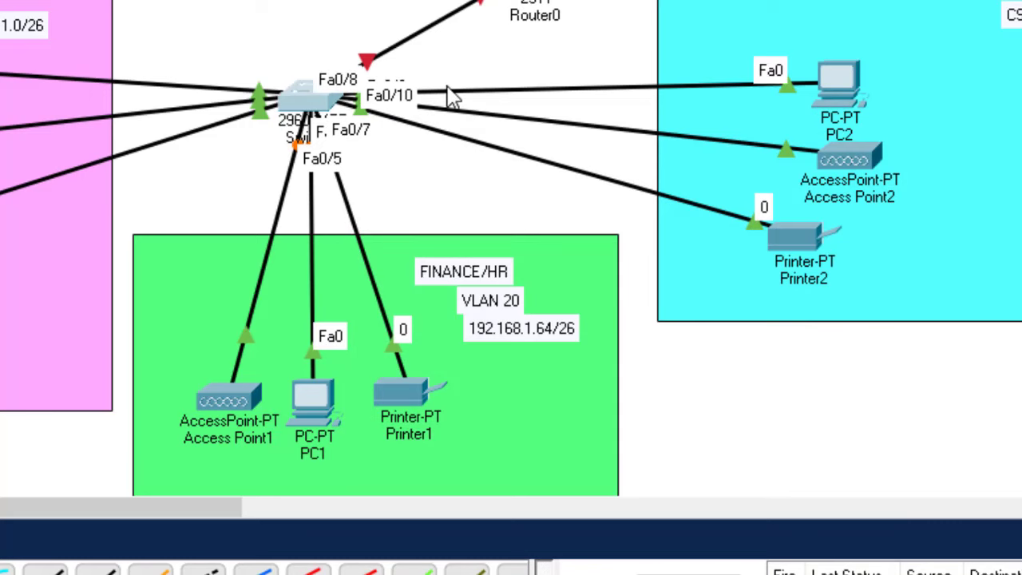
{"action": "left_click", "coordinate": [302, 99]}
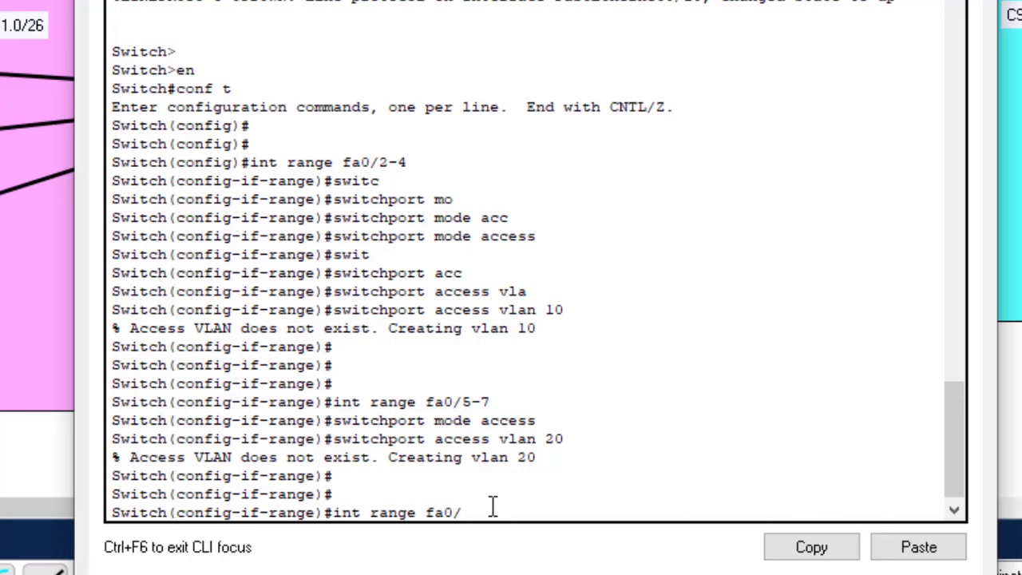
Make ports Fa0/8-10 access ports in VLAN 30
{"action": "type", "text": "int range fa0/8-10"}
{"action": "key", "text": "Return"}
{"action": "key", "text": "Up"}
{"action": "key", "text": "Up"}
{"action": "key", "text": "Up"}
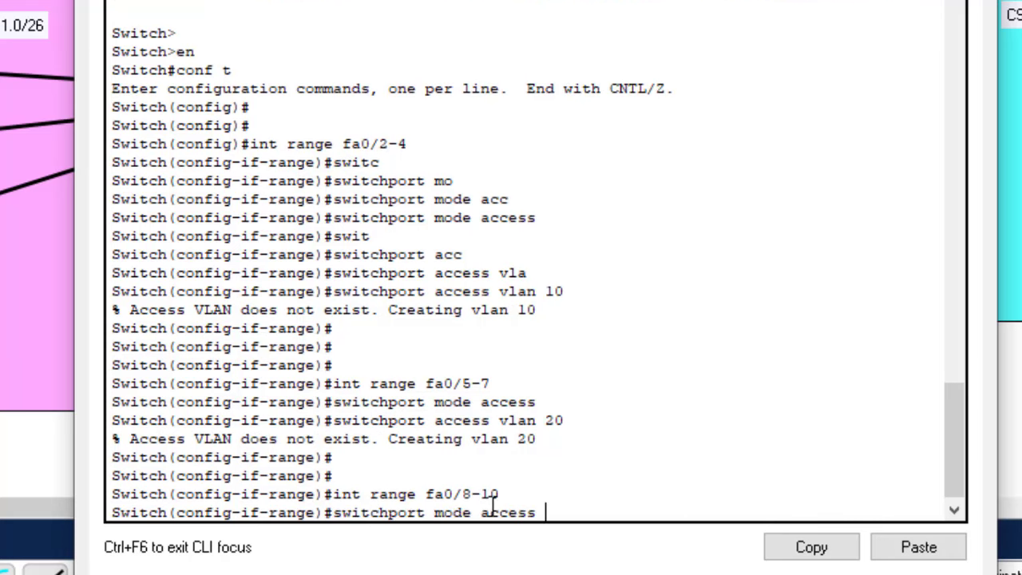
{"action": "key", "text": "Return"}
{"action": "key", "text": "Up"}
{"action": "key", "text": "Up"}
{"action": "key", "text": "Up"}
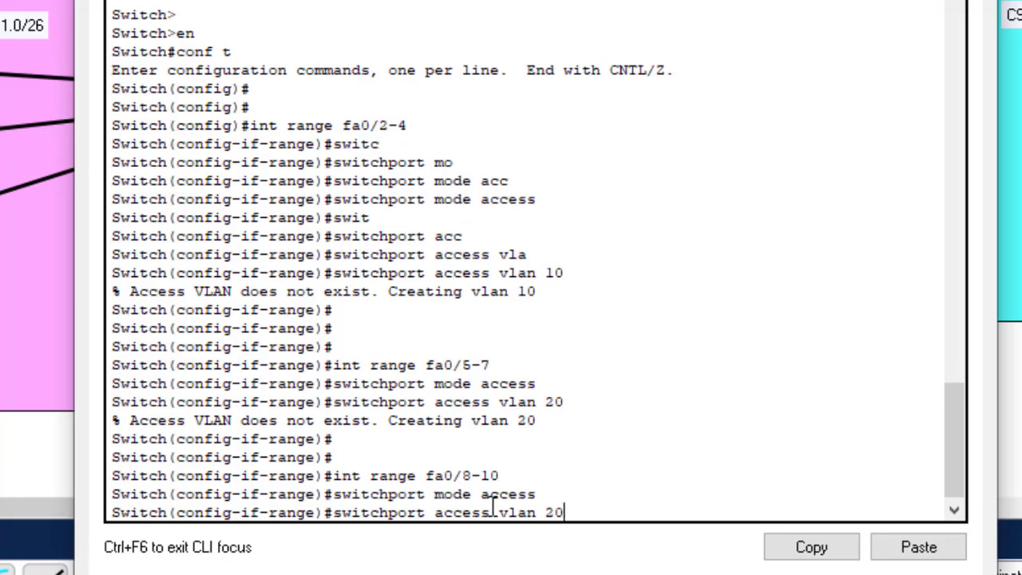
{"action": "key", "text": "Left"}
{"action": "key", "text": "BackSpace"}
{"action": "type", "text": "3"}
{"action": "key", "text": "Return"}
Save the configuration with do wr and display it with do sh start
{"action": "type", "text": "do wr"}
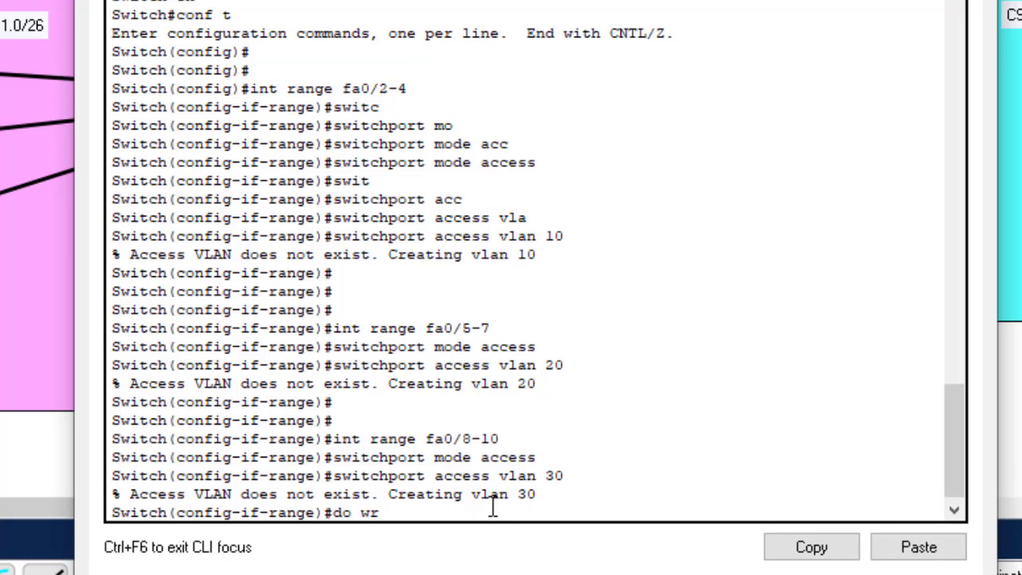
{"action": "key", "text": "Return"}
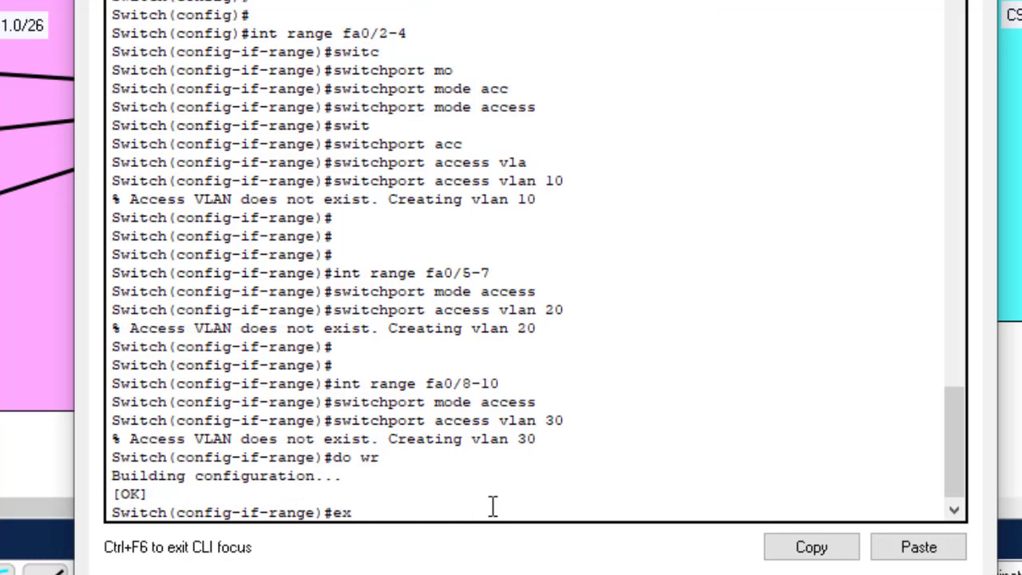
{"action": "type", "text": "exi"}
{"action": "key", "text": "Return"}
{"action": "key", "text": "Return"}
{"action": "key", "text": "Return"}
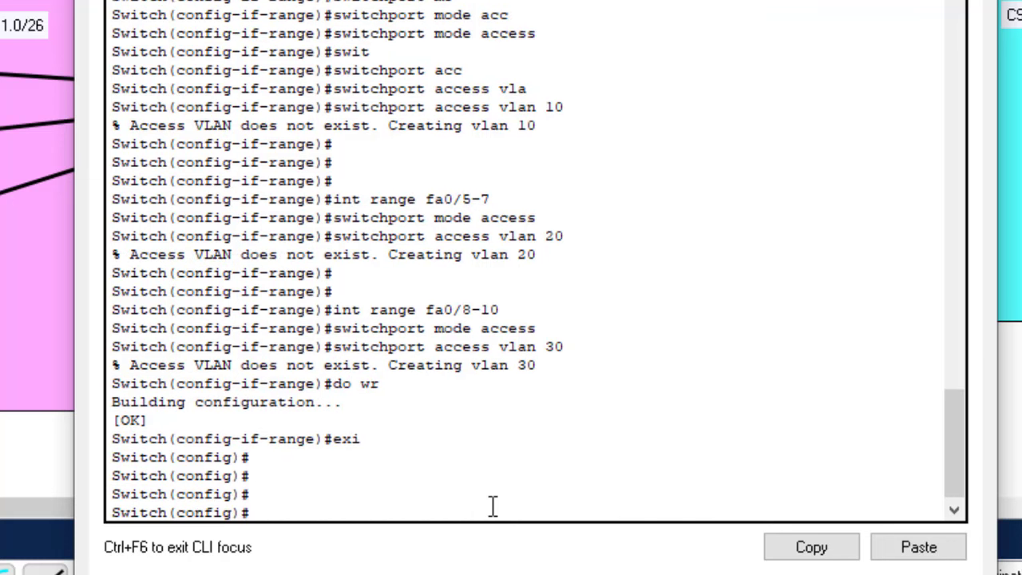
{"action": "type", "text": "do sh start"}
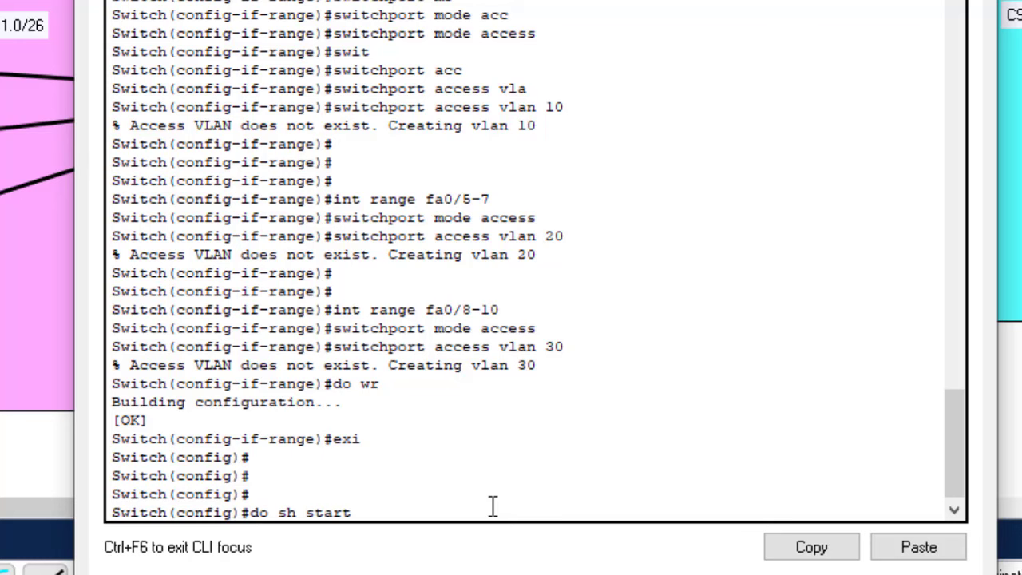
{"action": "key", "text": "Return"}
Page through the startup config, highlighting the Fa0/2-4 VLAN 10, Fa0/5-6 VLAN 20 and Fa0/10 VLAN 30 entries
{"action": "key", "text": "Return"}
{"action": "key", "text": "Return"}
{"action": "key", "text": "Return"}
{"action": "key", "text": "Return"}
{"action": "key", "text": "Return"}
{"action": "key", "text": "Return"}
{"action": "key", "text": "Return"}
{"action": "key", "text": "Return"}
{"action": "key", "text": "Return"}
{"action": "key", "text": "Return"}
{"action": "key", "text": "Return"}
{"action": "key", "text": "Return"}
{"action": "key", "text": "Return"}
{"action": "key", "text": "Return"}
{"action": "key", "text": "Return"}
{"action": "key", "text": "Return"}
{"action": "key", "text": "Return"}
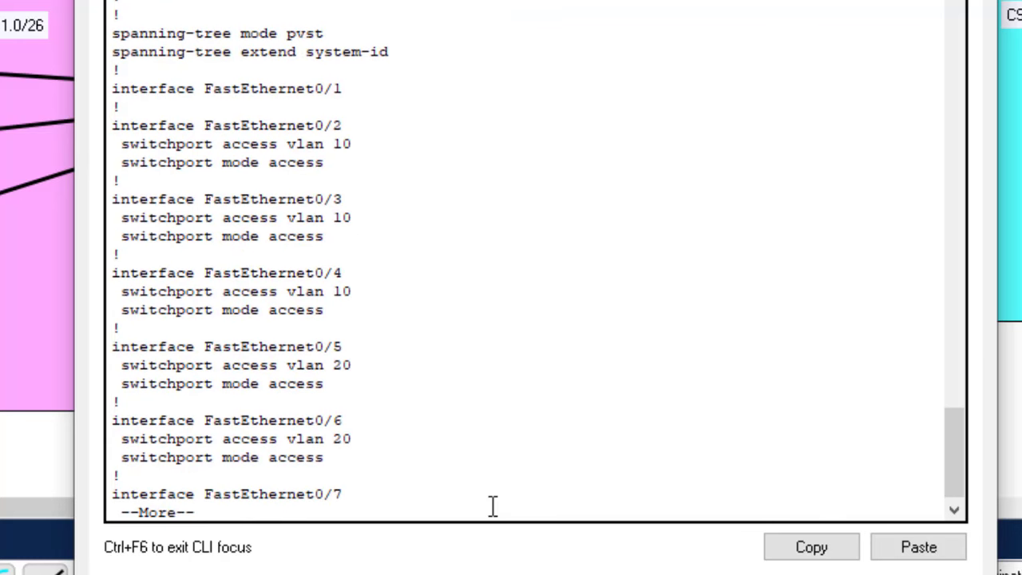
{"action": "key", "text": "Return"}
{"action": "key", "text": "Return"}
{"action": "key", "text": "Return"}
{"action": "key", "text": "Return"}
{"action": "key", "text": "Return"}
{"action": "key", "text": "Return"}
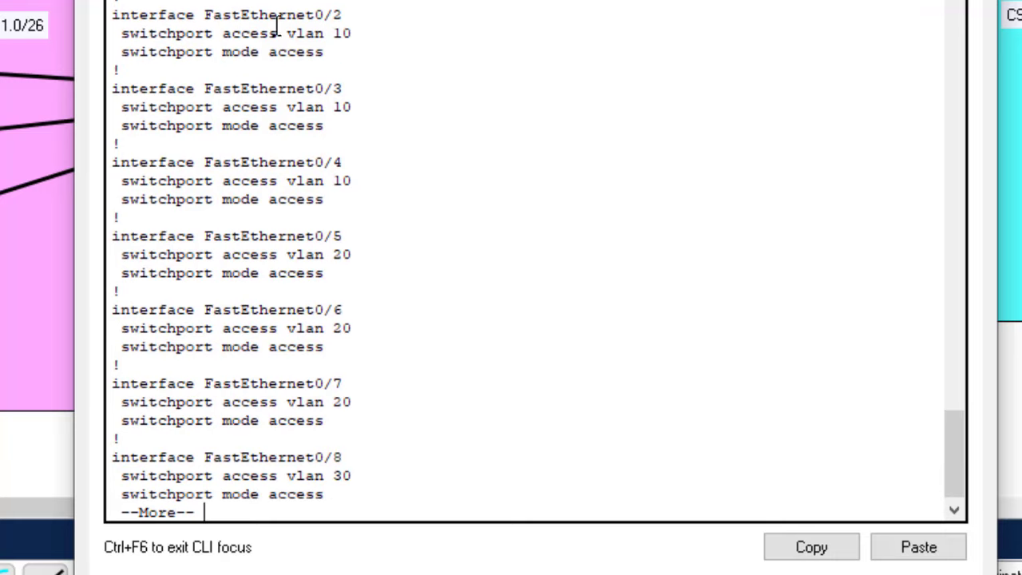
{"action": "left_click_drag", "start_coordinate": [349, 16], "coordinate": [342, 107]}
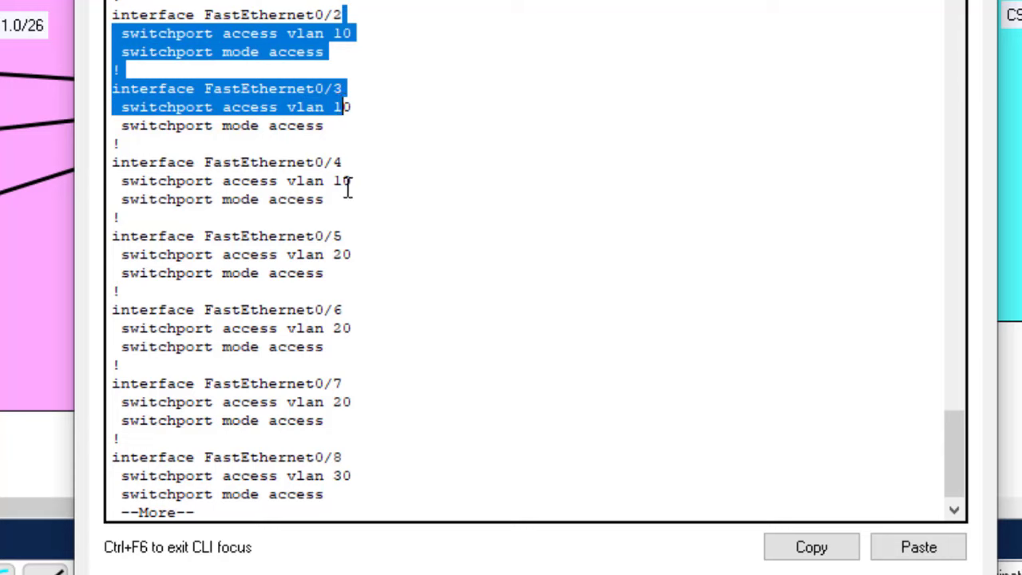
{"action": "left_click", "coordinate": [337, 164]}
{"action": "left_click_drag", "start_coordinate": [336, 163], "coordinate": [359, 178]}
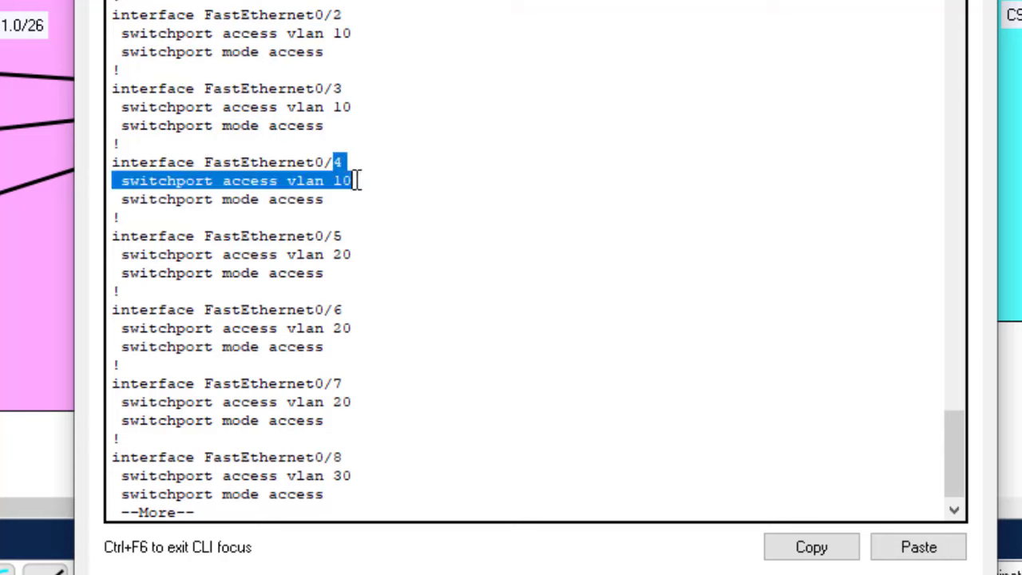
{"action": "left_click", "coordinate": [363, 180]}
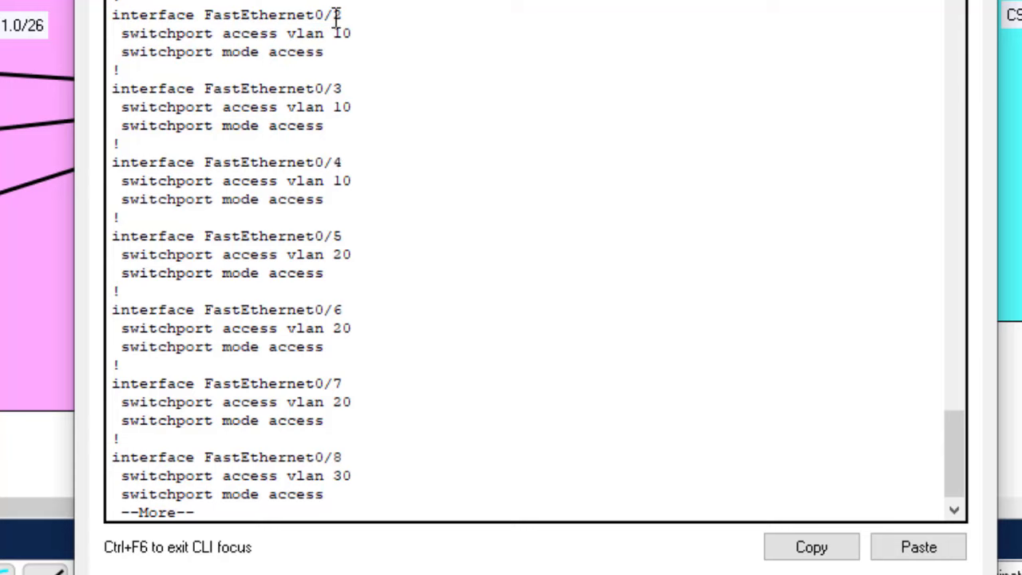
{"action": "left_click_drag", "start_coordinate": [333, 15], "coordinate": [336, 163]}
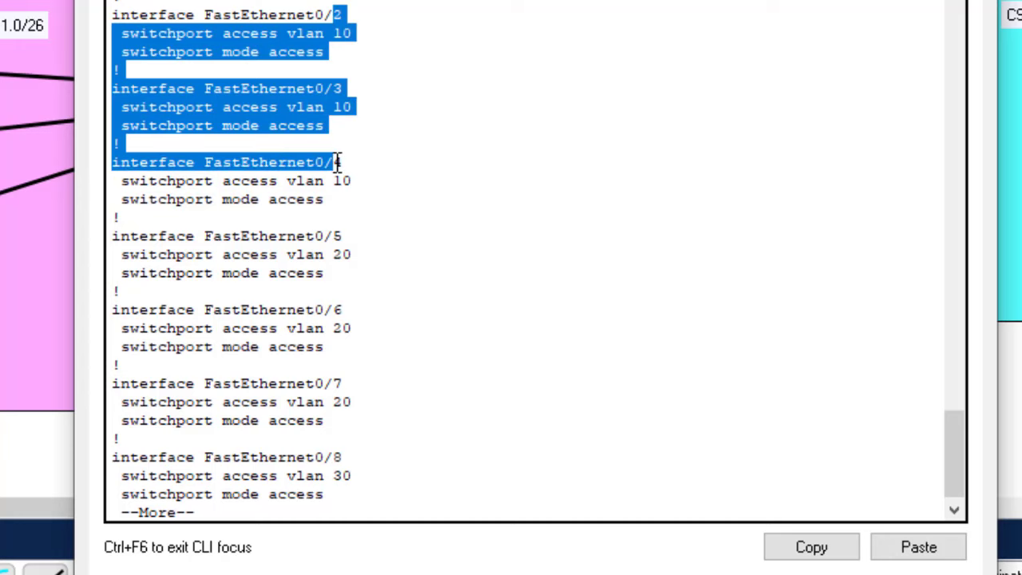
{"action": "left_click_drag", "start_coordinate": [334, 235], "coordinate": [339, 377]}
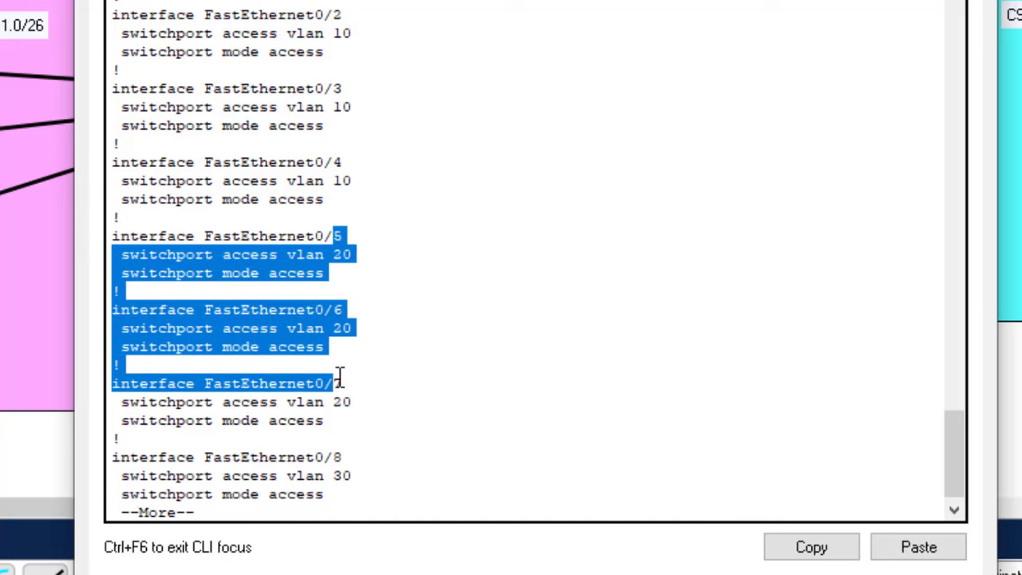
{"action": "scroll", "coordinate": [958, 453], "scroll_direction": "down", "scroll_amount": 1}
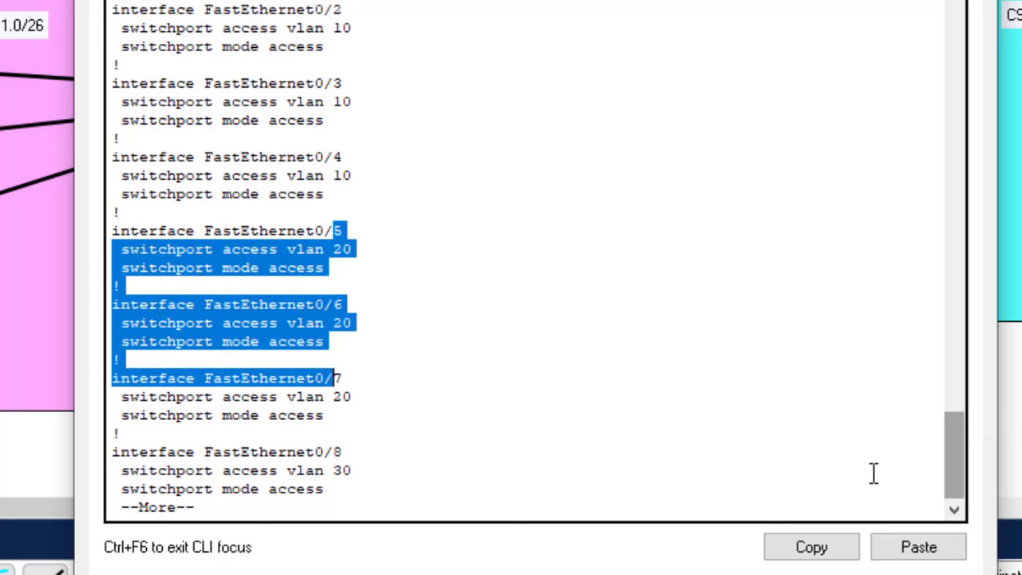
{"action": "left_click", "coordinate": [712, 473]}
{"action": "key", "text": "Return"}
{"action": "key", "text": "Return"}
{"action": "key", "text": "Return"}
{"action": "key", "text": "Return"}
{"action": "key", "text": "Return"}
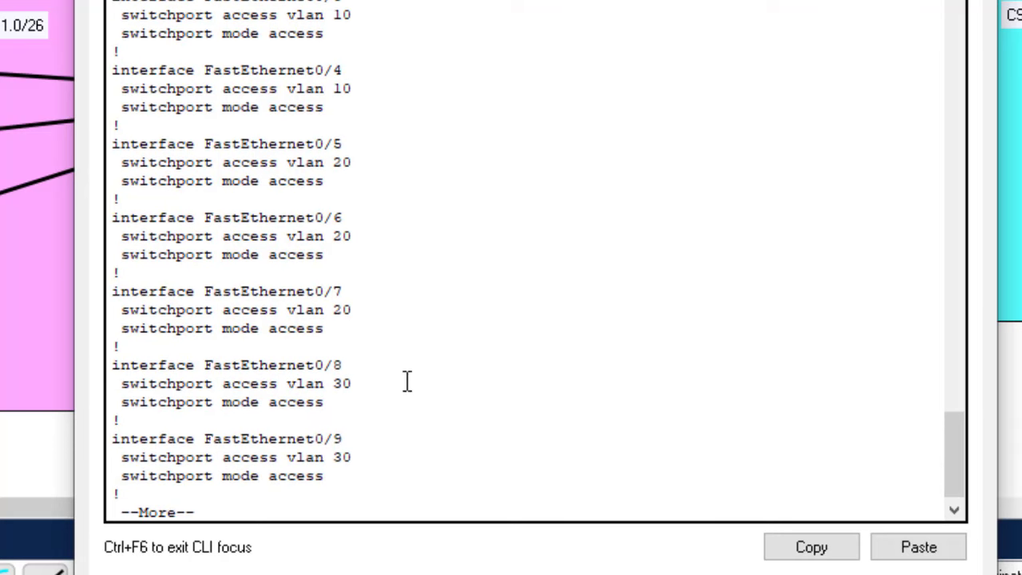
{"action": "key", "text": "Return"}
{"action": "key", "text": "Return"}
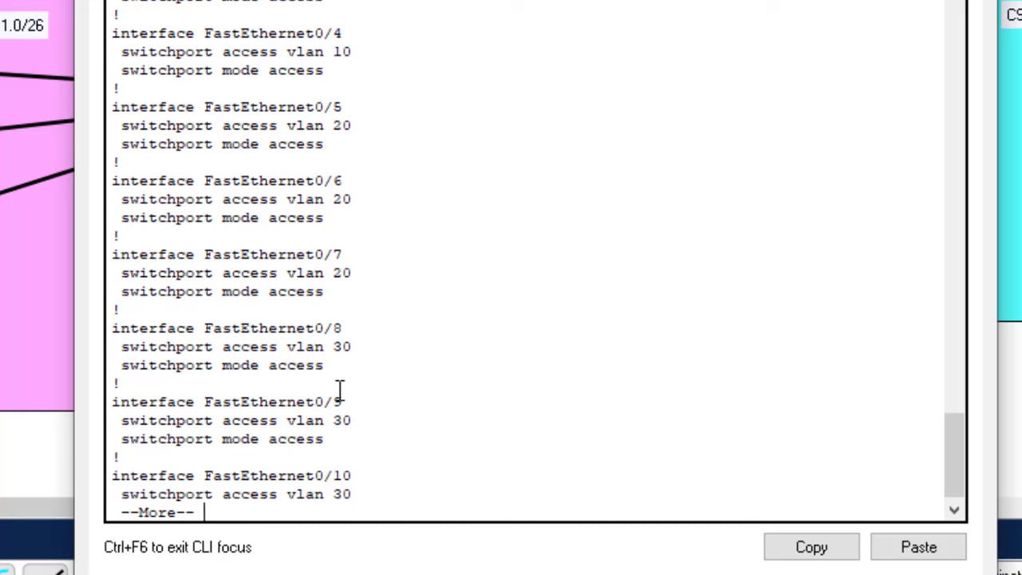
{"action": "left_click_drag", "start_coordinate": [340, 389], "coordinate": [353, 494]}
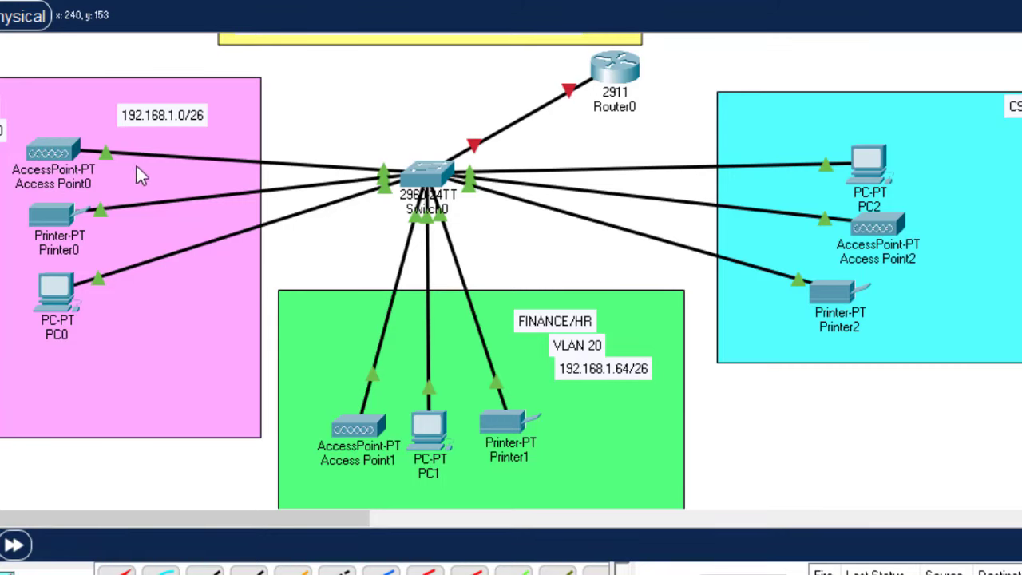
Open Access Point0's Config settings for wireless Port 1
{"action": "left_click", "coordinate": [58, 141]}
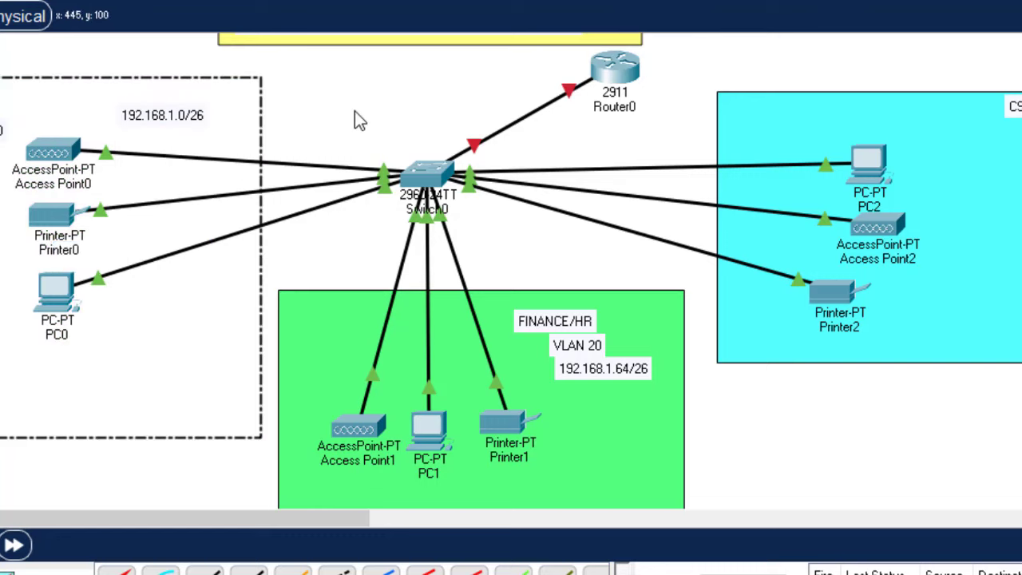
{"action": "left_click", "coordinate": [356, 112]}
{"action": "left_click", "coordinate": [56, 146]}
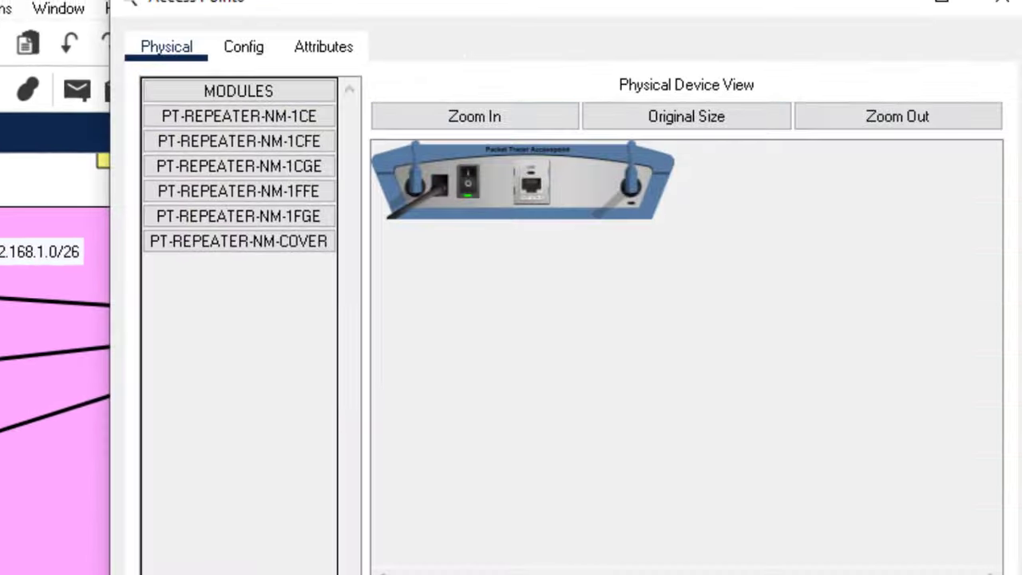
{"action": "left_click", "coordinate": [250, 53]}
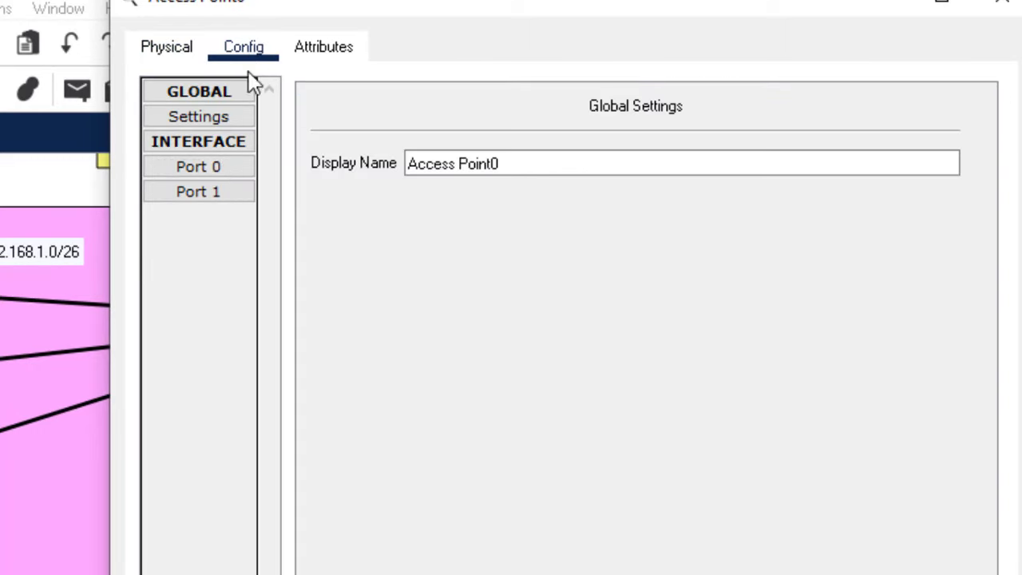
{"action": "left_click", "coordinate": [218, 195]}
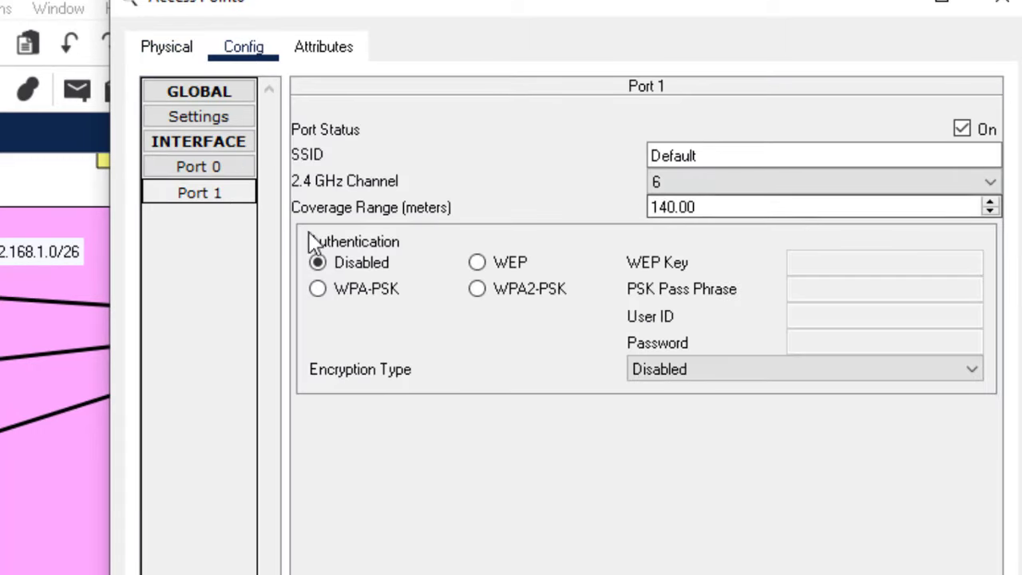
Set SSID Admin-WIFI with WPA2-PSK security and a pass phrase, then close the window
{"action": "left_click_drag", "start_coordinate": [712, 155], "coordinate": [511, 166]}
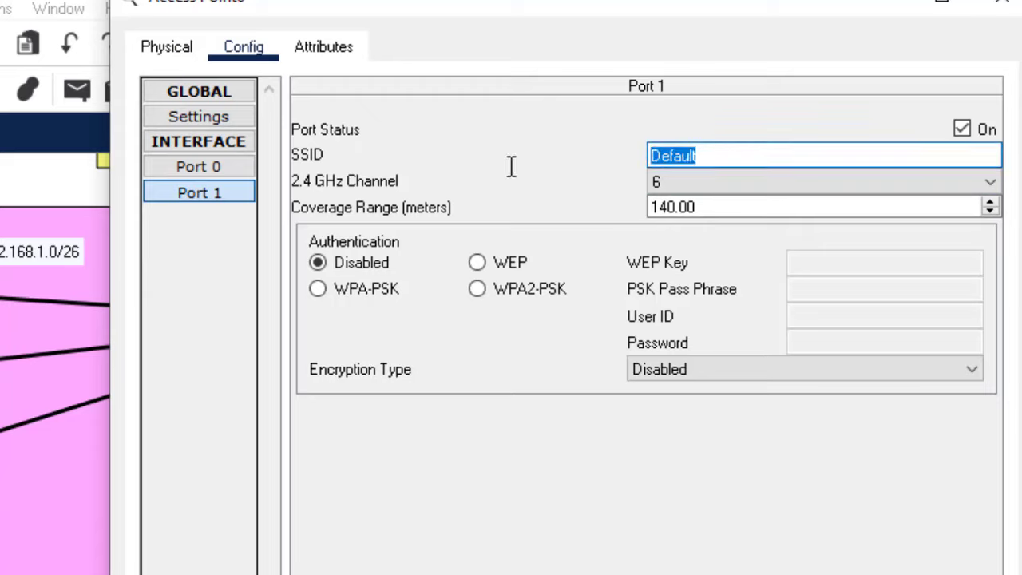
{"action": "type", "text": "Admin"}
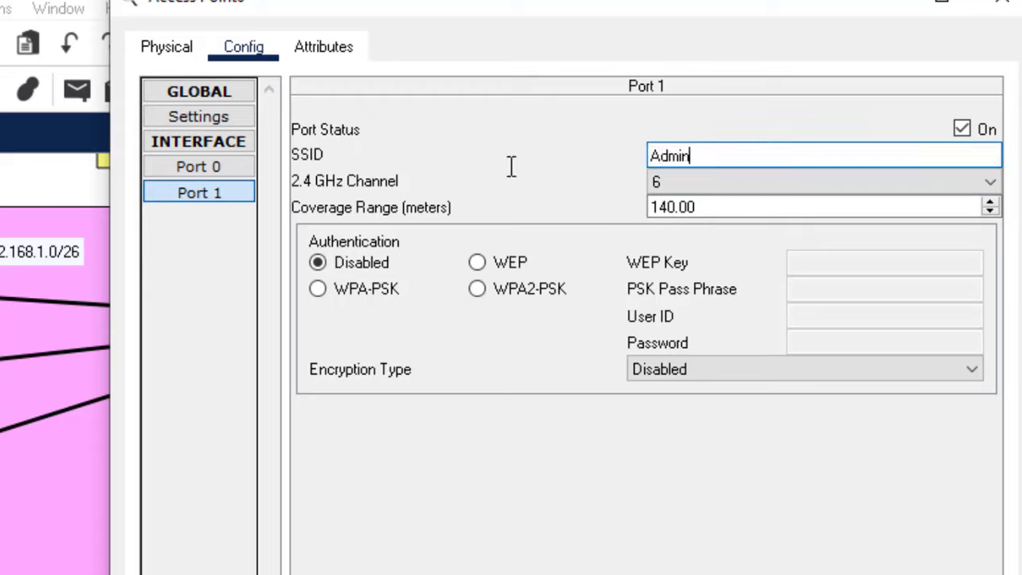
{"action": "type", "text": "-WIFI"}
{"action": "left_click", "coordinate": [478, 290]}
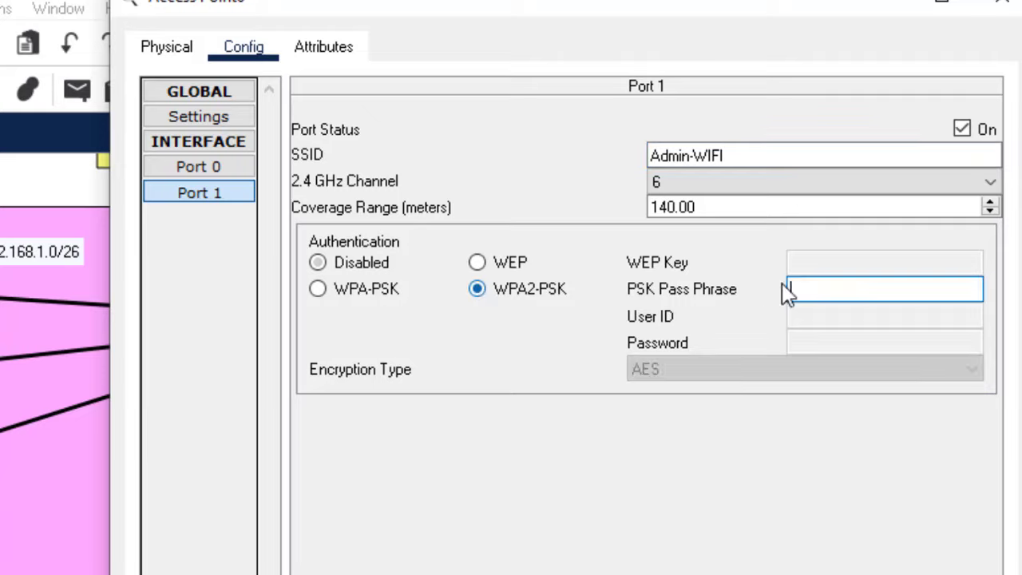
{"action": "left_click", "coordinate": [817, 294]}
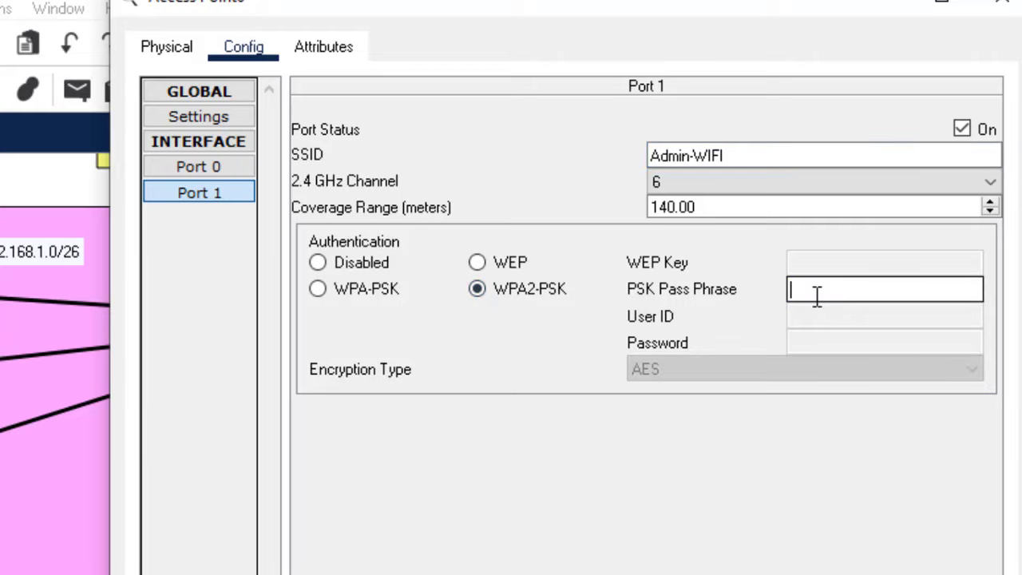
{"action": "type", "text": "Admin@123"}
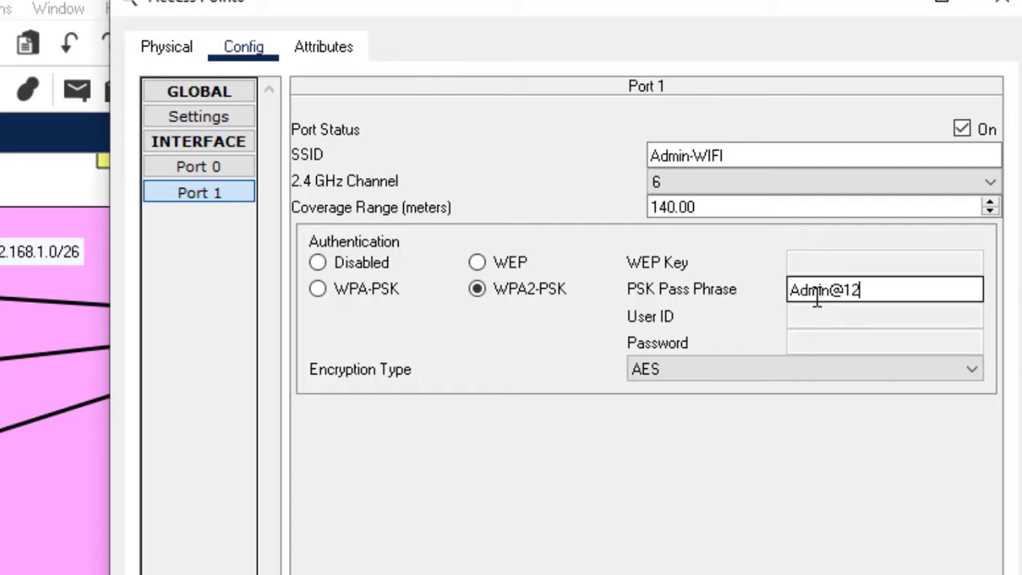
{"action": "left_click", "coordinate": [993, 13]}
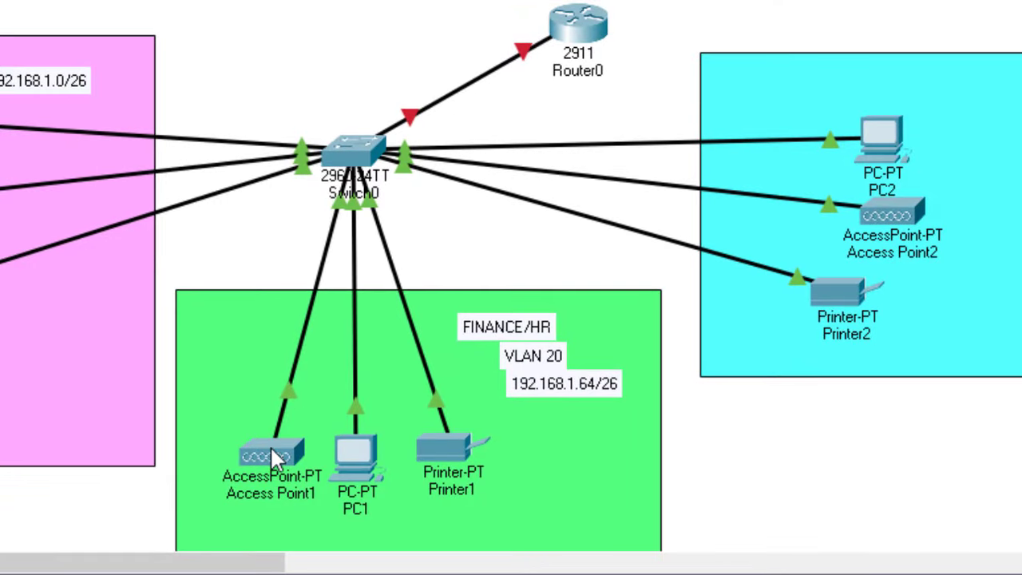
Open Access Point1's Config settings for wireless Port 1
{"action": "left_click", "coordinate": [269, 453]}
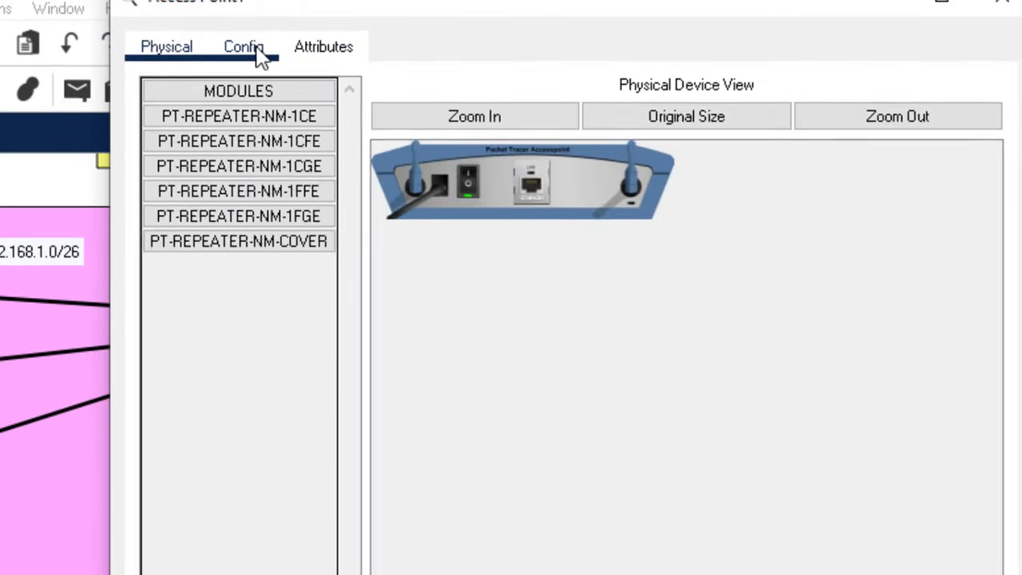
{"action": "left_click", "coordinate": [248, 48]}
{"action": "left_click", "coordinate": [190, 200]}
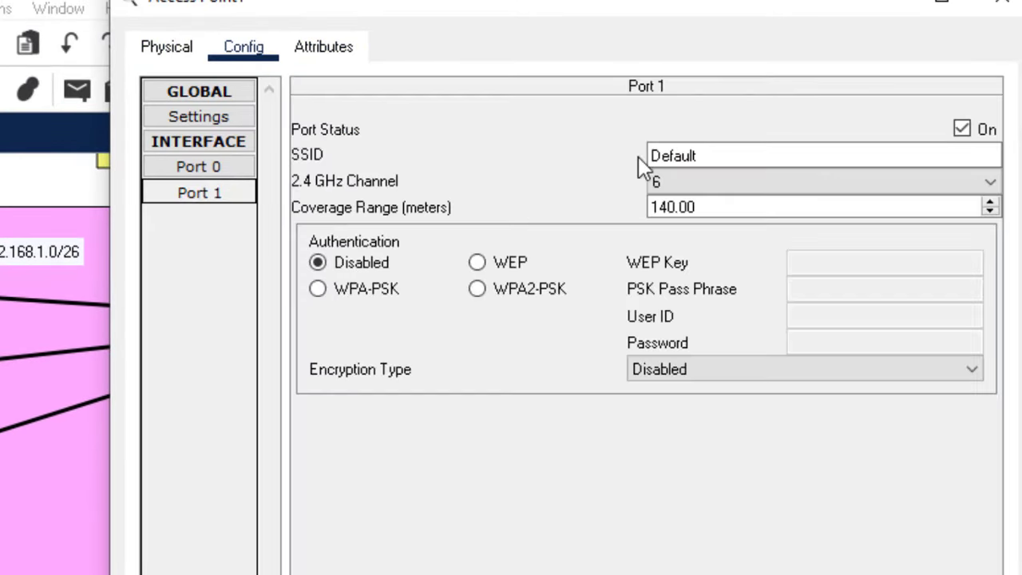
{"action": "left_click", "coordinate": [716, 157]}
Set SSID Finance-WIFI with WPA2-PSK security and a pass phrase, then close the window
{"action": "left_click_drag", "start_coordinate": [717, 158], "coordinate": [571, 157]}
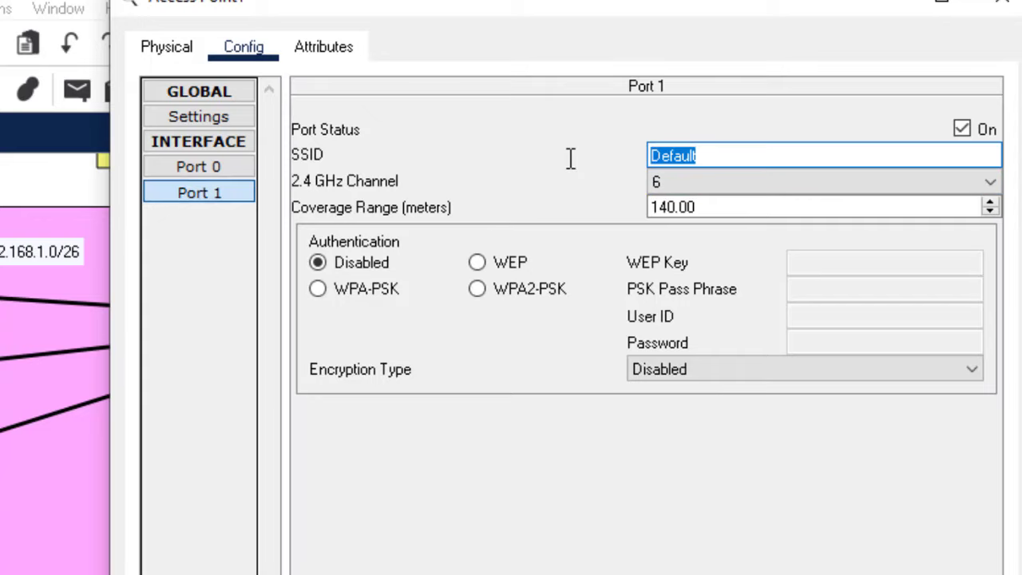
{"action": "type", "text": "Finance"}
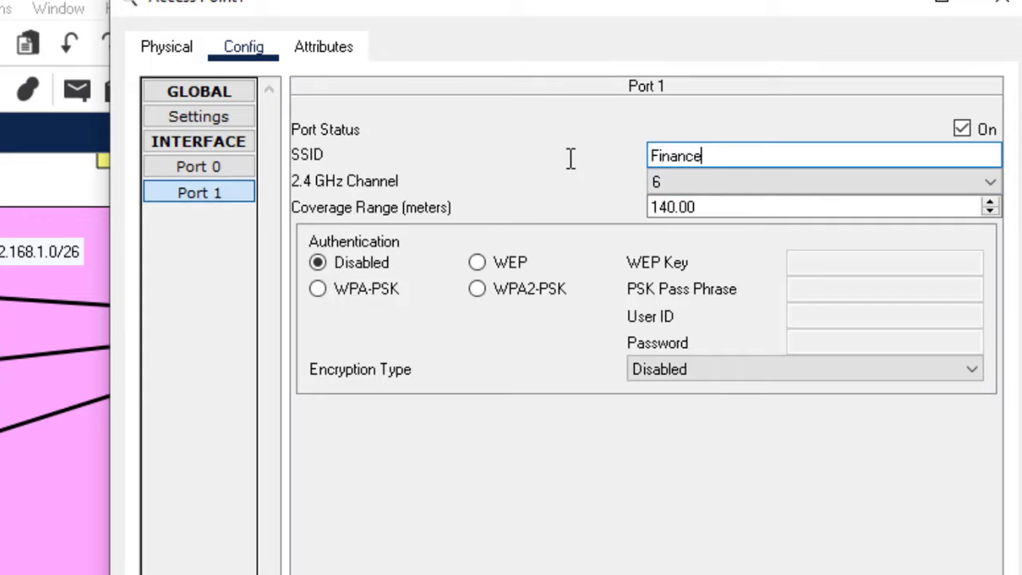
{"action": "type", "text": "-W"}
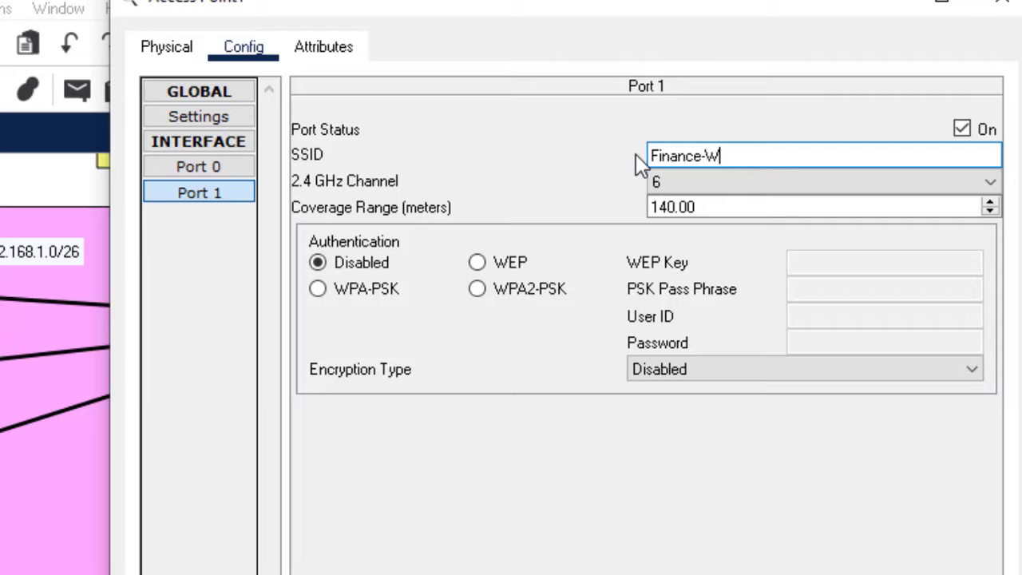
{"action": "type", "text": "IFI"}
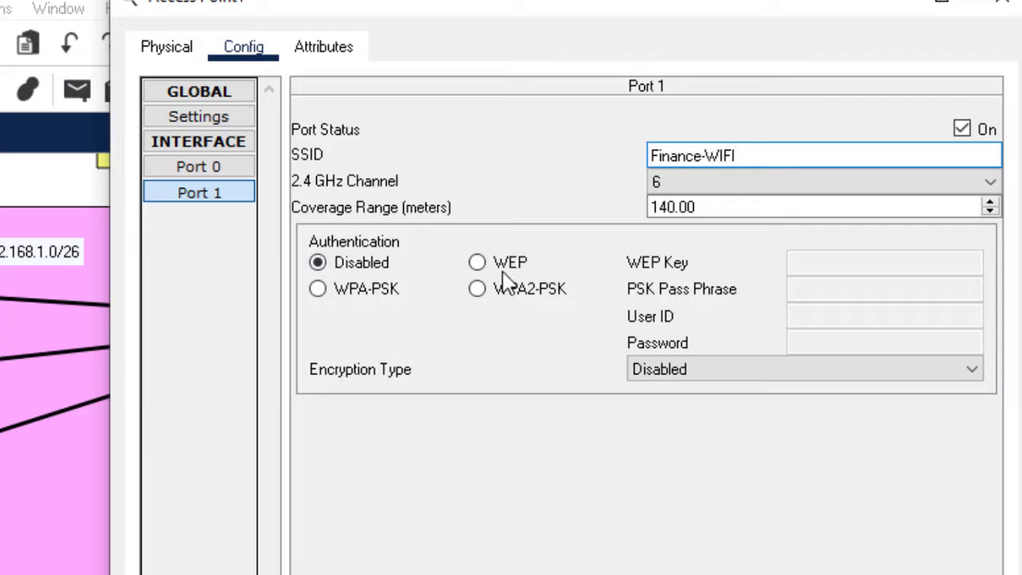
{"action": "left_click", "coordinate": [479, 289]}
{"action": "left_click", "coordinate": [901, 292]}
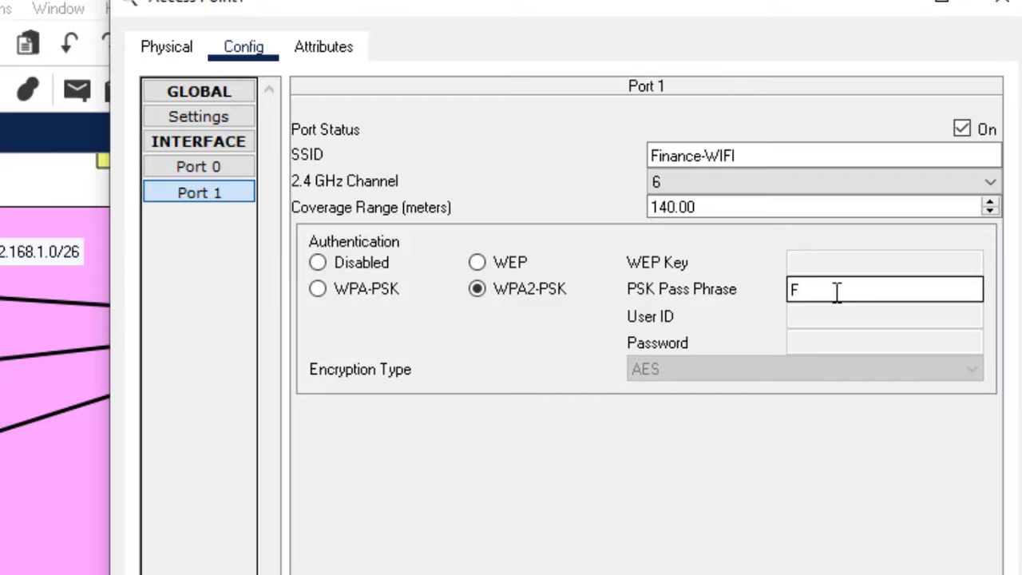
{"action": "type", "text": "Finance@"}
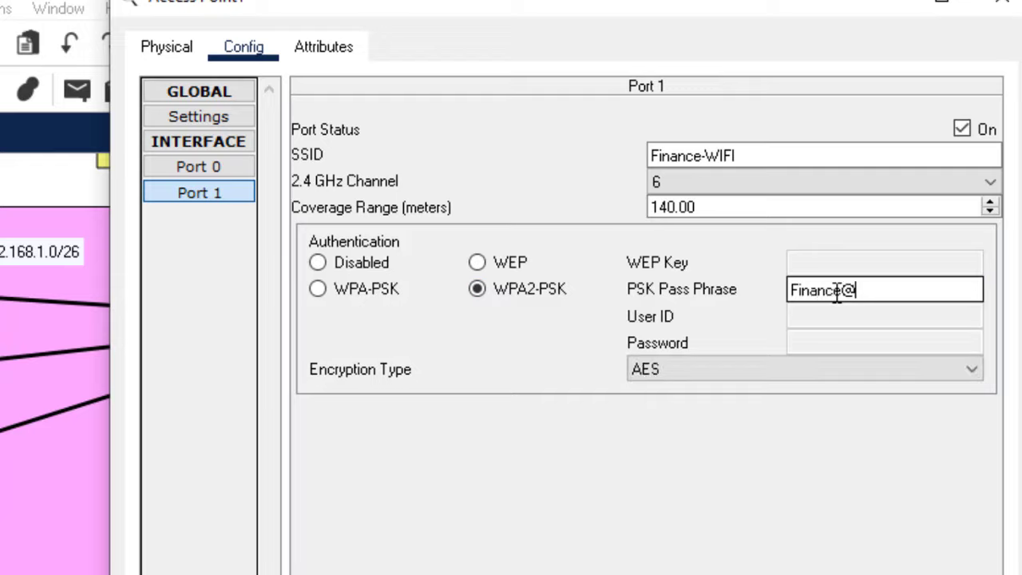
{"action": "type", "text": "123"}
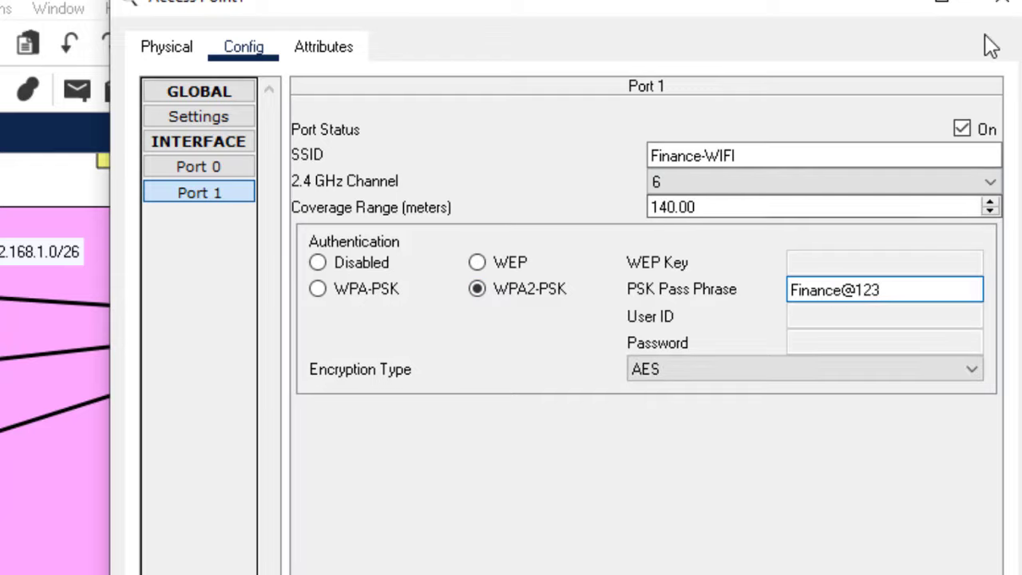
{"action": "left_click", "coordinate": [1001, 11]}
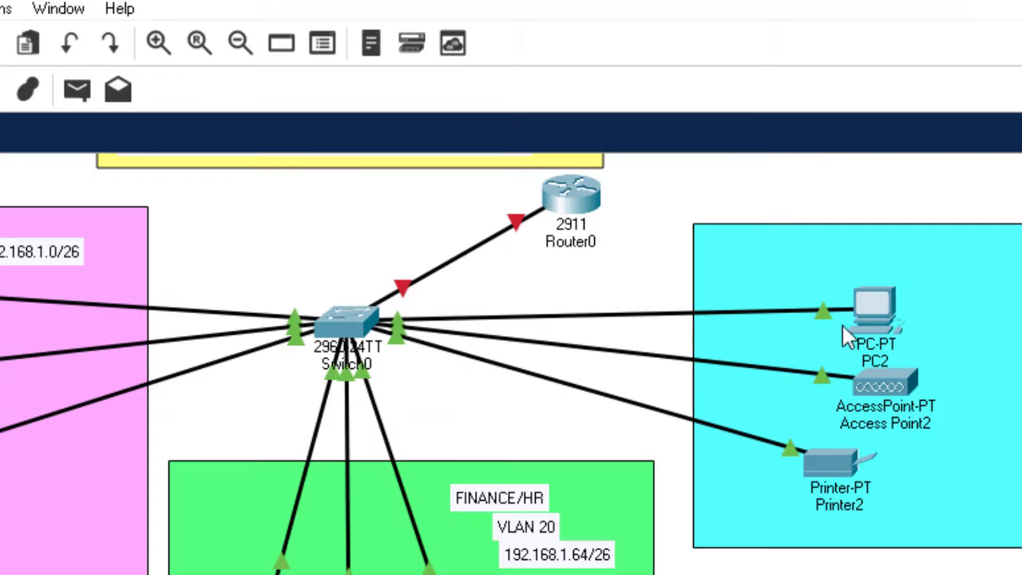
Rename Access Point2's Port 1 wireless network (SSID) to CS-WIFI
{"action": "left_click", "coordinate": [898, 377]}
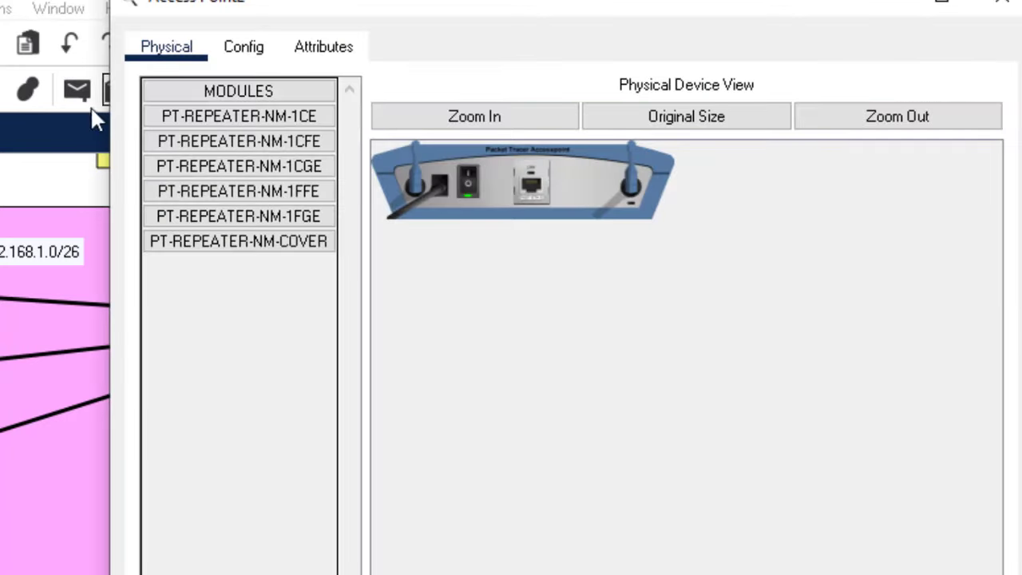
{"action": "left_click", "coordinate": [243, 48]}
{"action": "left_click", "coordinate": [198, 192]}
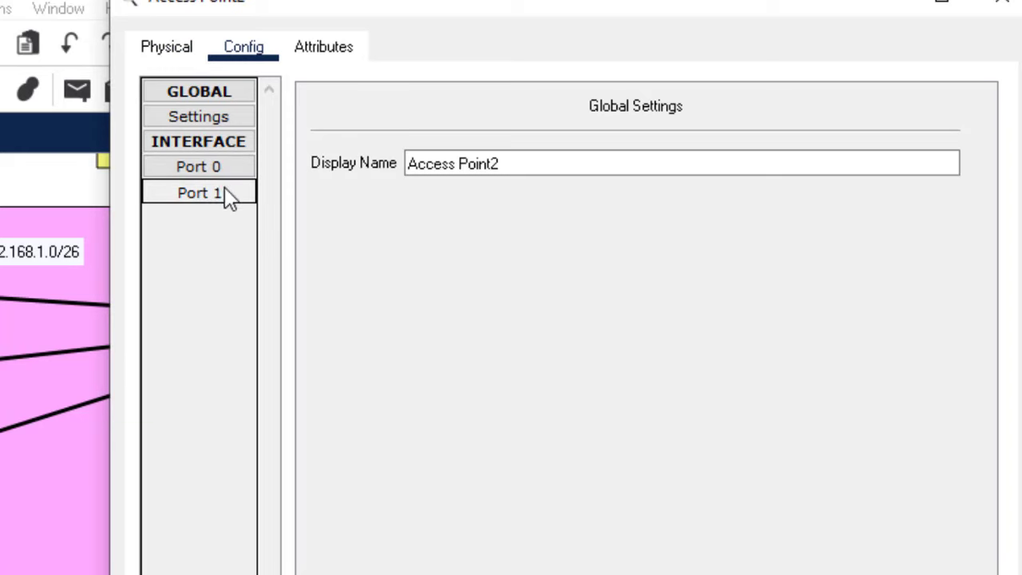
{"action": "left_click_drag", "start_coordinate": [703, 158], "coordinate": [538, 154]}
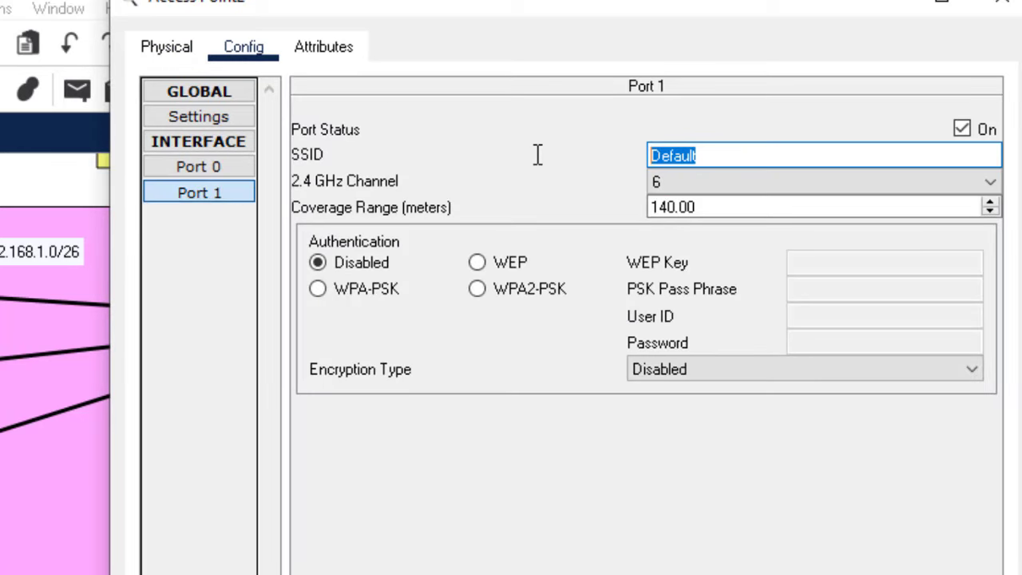
{"action": "type", "text": "CS-WIF"}
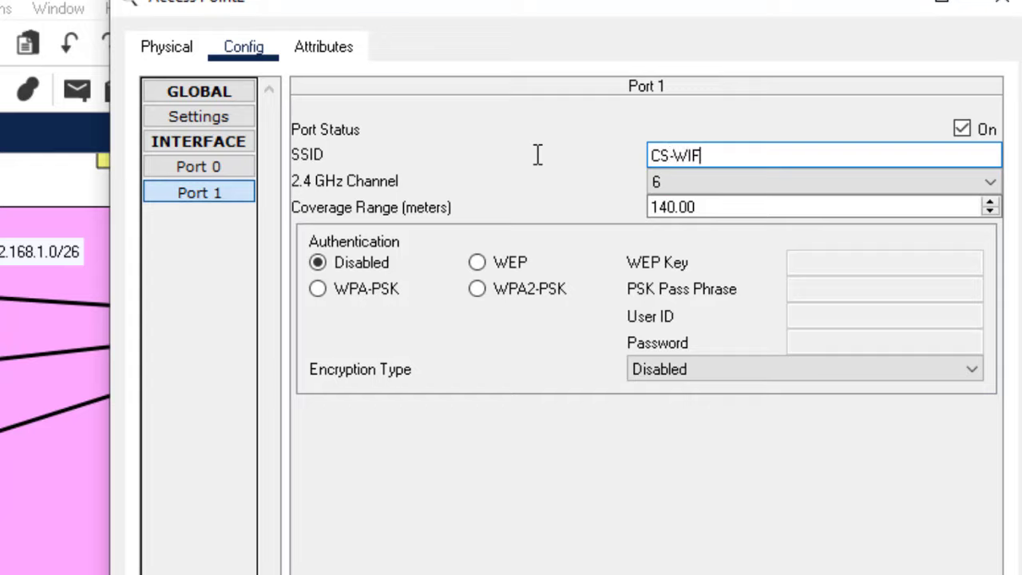
{"action": "type", "text": "I"}
Select WPA2-PSK and try a six-character pass phrase, then dismiss the too-short error
{"action": "left_click", "coordinate": [477, 289]}
{"action": "left_click", "coordinate": [835, 294]}
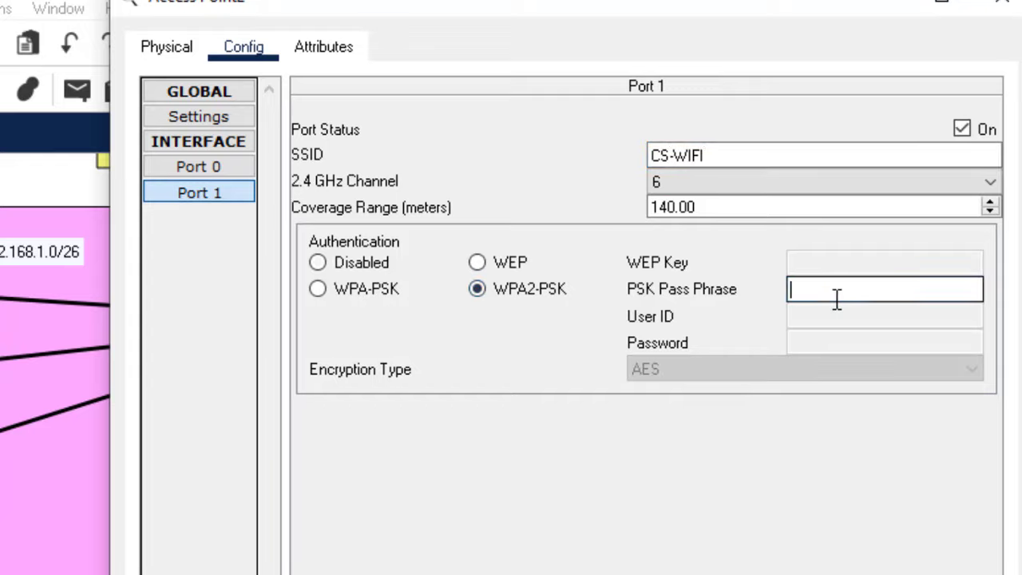
{"action": "type", "text": "CS@123"}
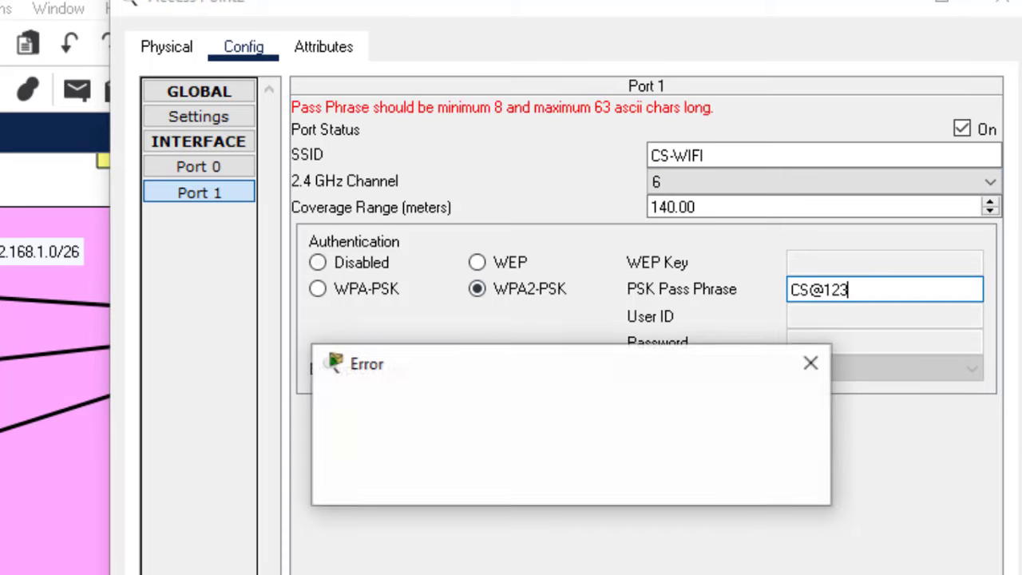
{"action": "key", "text": "Return"}
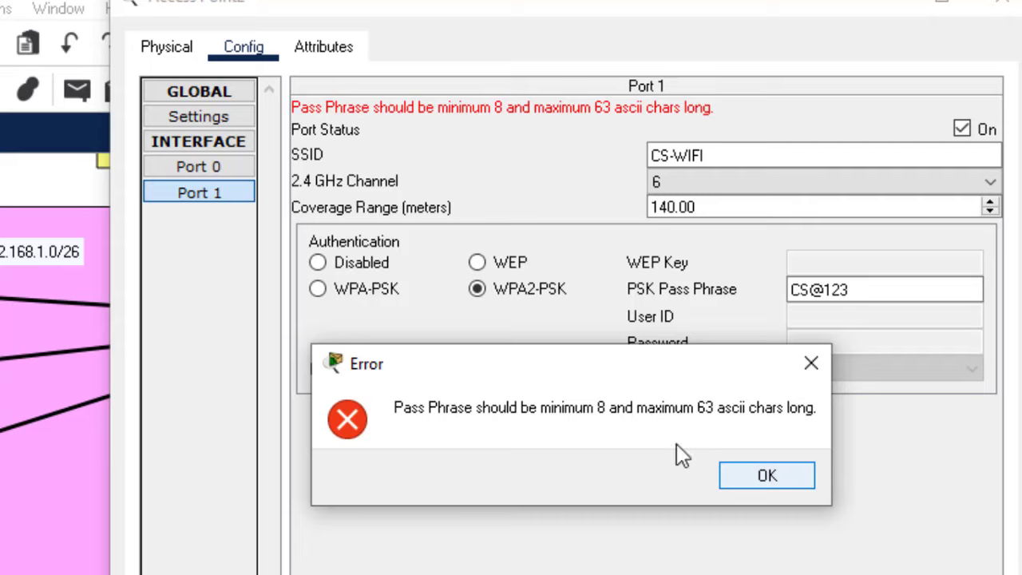
{"action": "left_click", "coordinate": [768, 475]}
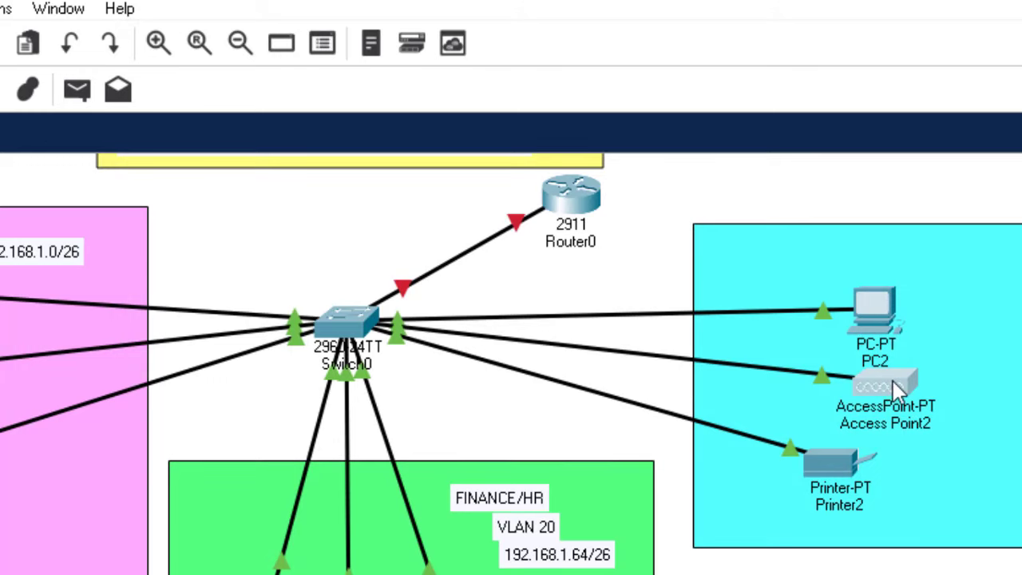
Reselect WPA2-PSK on Port 1 and enter a pass phrase of at least eight characters
{"action": "left_click", "coordinate": [893, 380]}
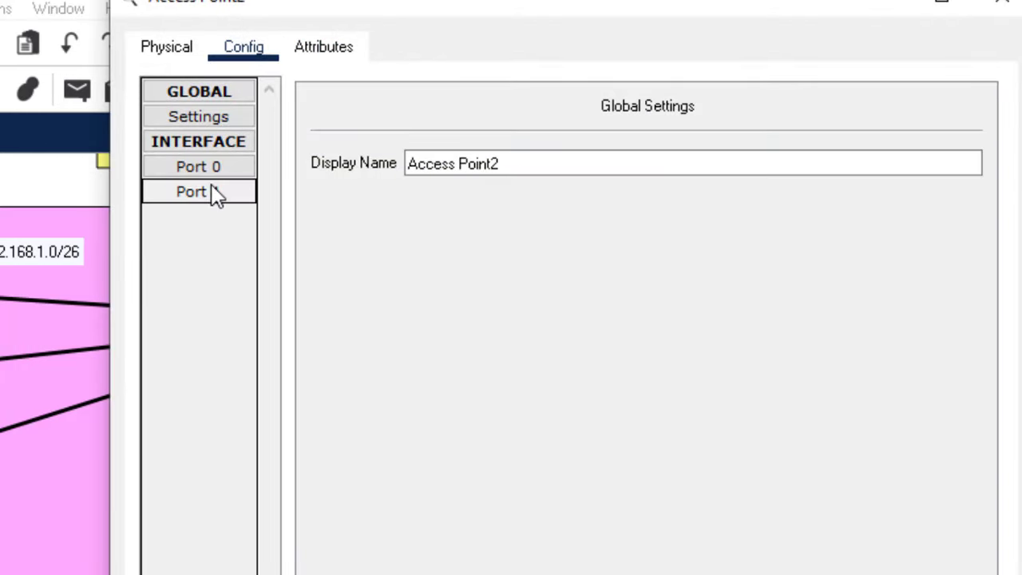
{"action": "left_click", "coordinate": [213, 192]}
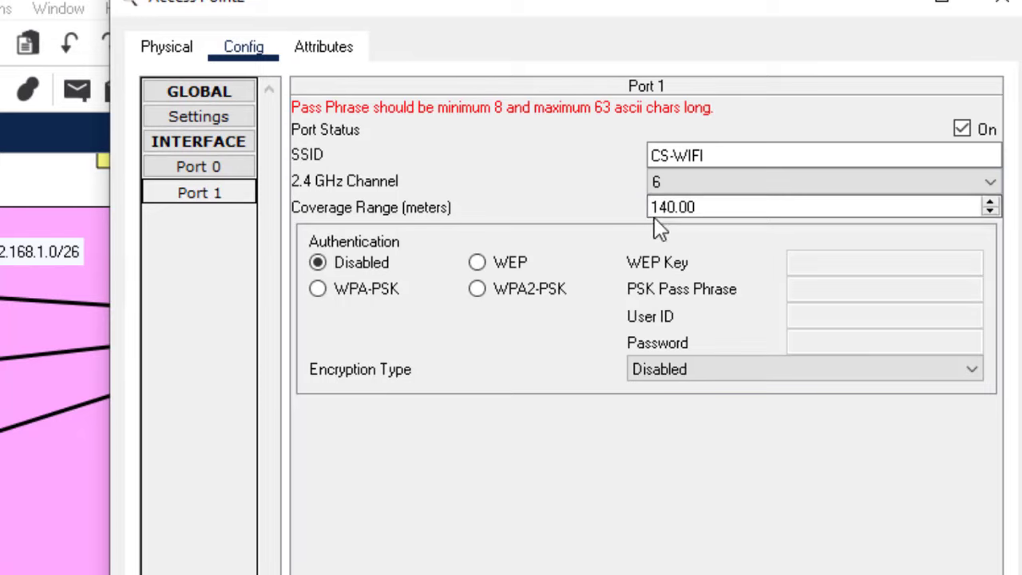
{"action": "left_click", "coordinate": [540, 294]}
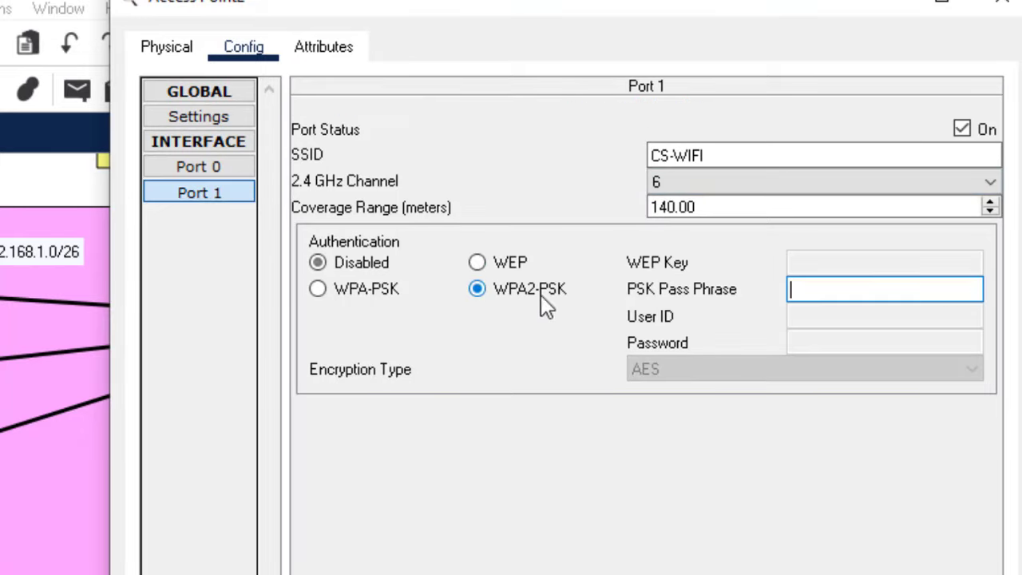
{"action": "left_click", "coordinate": [833, 294]}
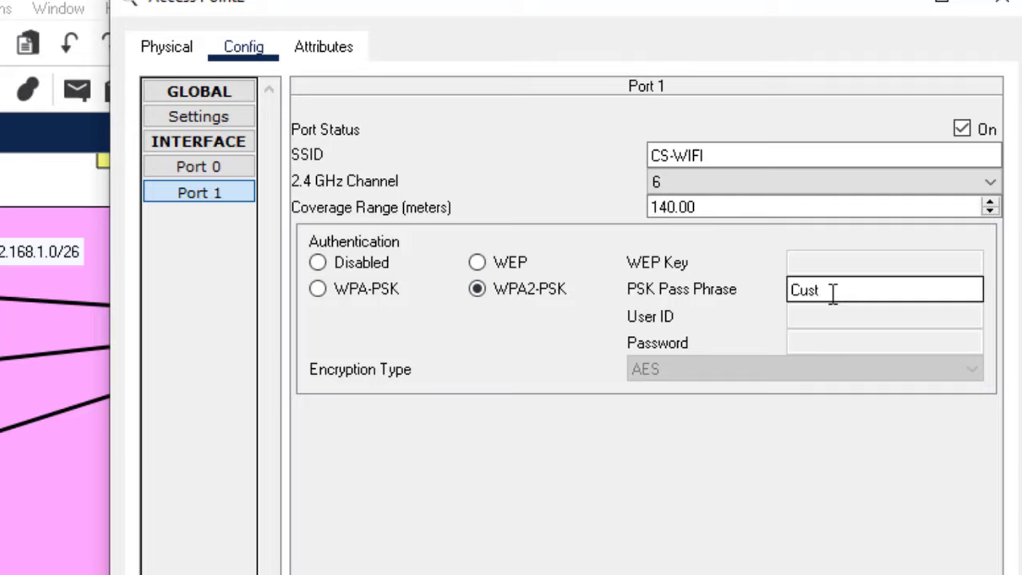
{"action": "type", "text": "Customer"}
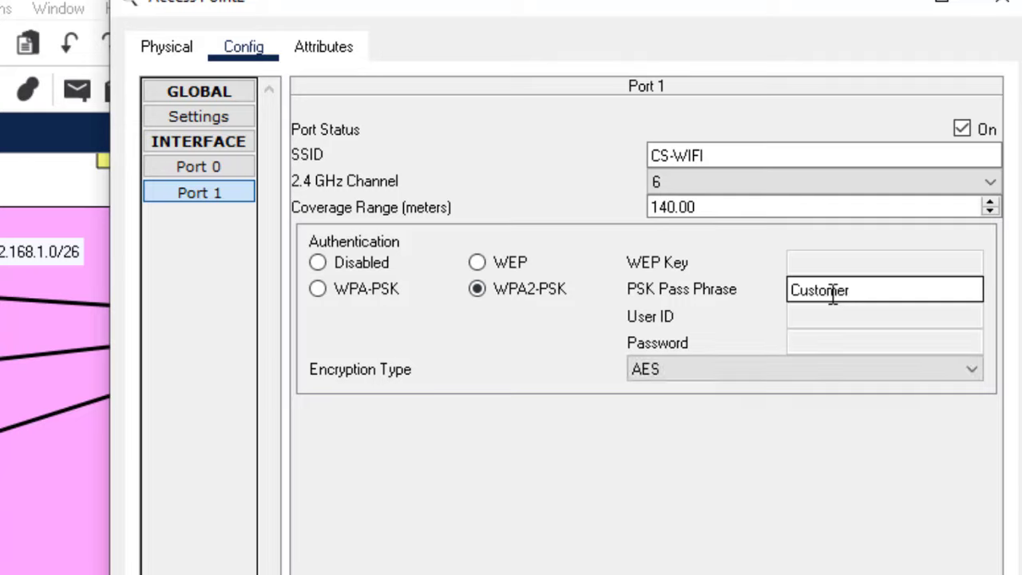
{"action": "type", "text": "@123"}
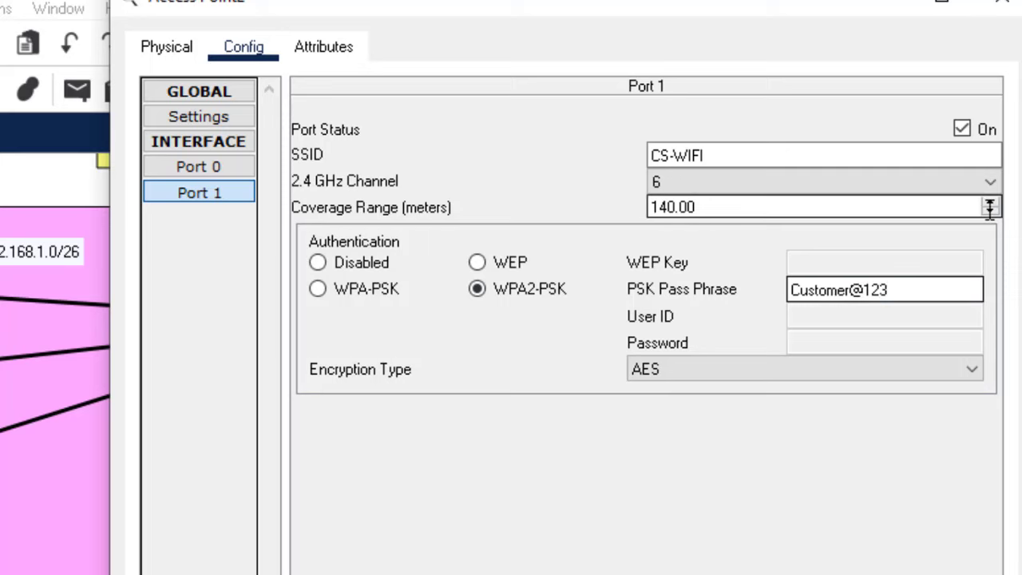
Close Access Point2's settings window to return to the topology
{"action": "left_click", "coordinate": [1001, 5]}
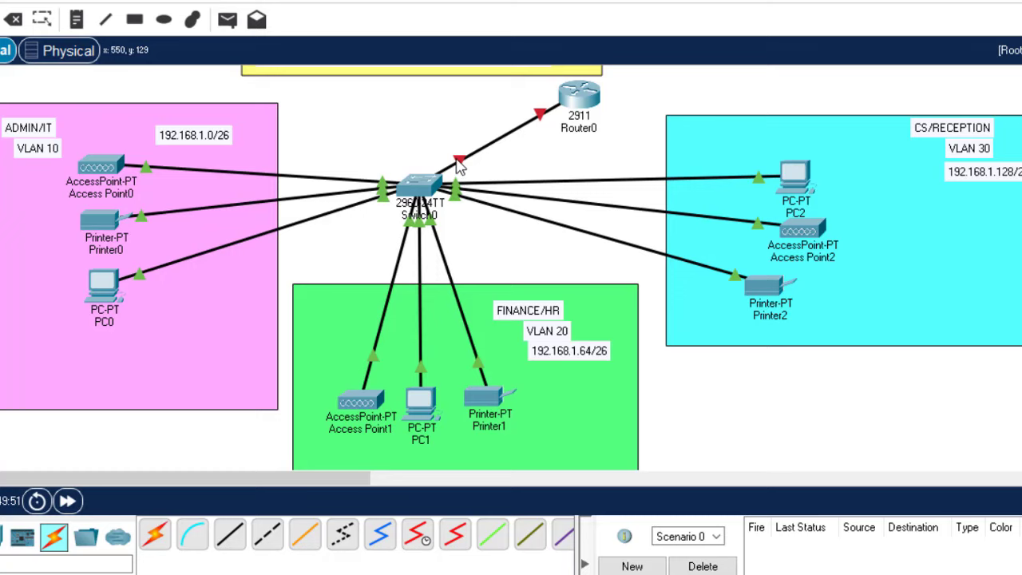
Open Switch0's CLI and clear the paged output to get a clean prompt
{"action": "mouse_move", "coordinate": [458, 165]}
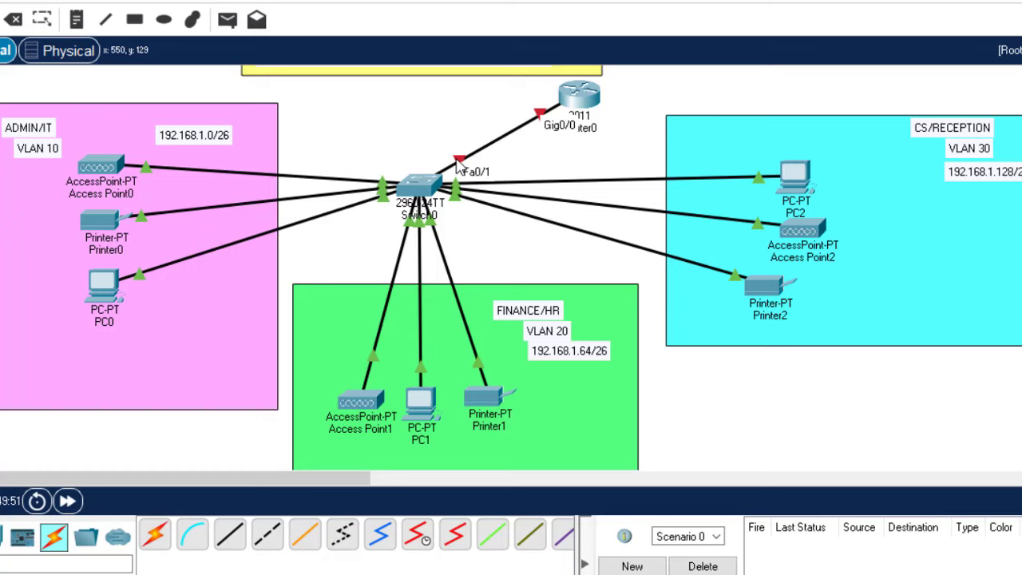
{"action": "left_click", "coordinate": [423, 187]}
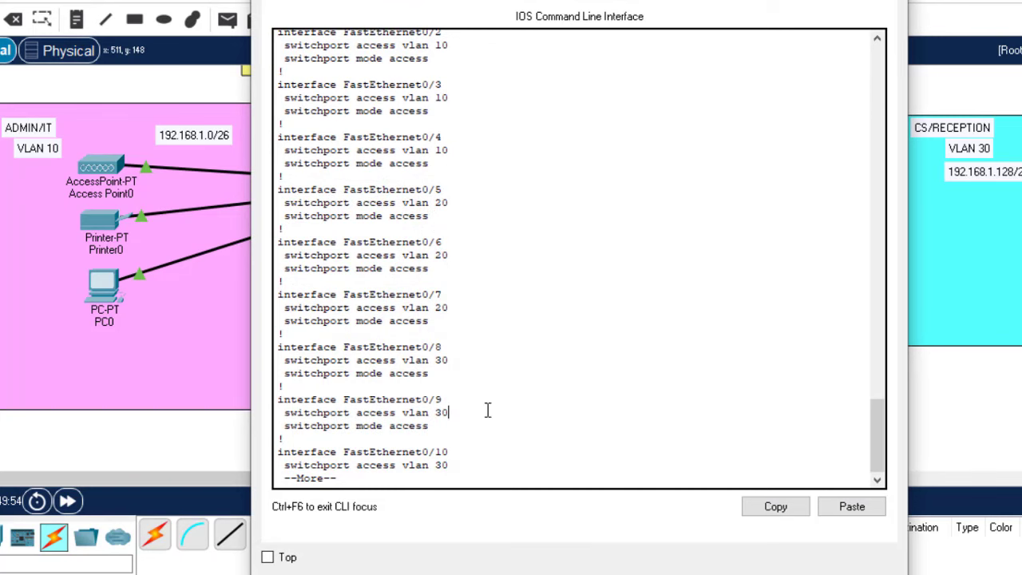
{"action": "key", "text": "Return"}
{"action": "key", "text": "Return"}
{"action": "key", "text": "Return"}
{"action": "type", "text": "x"}
{"action": "key", "text": "Return"}
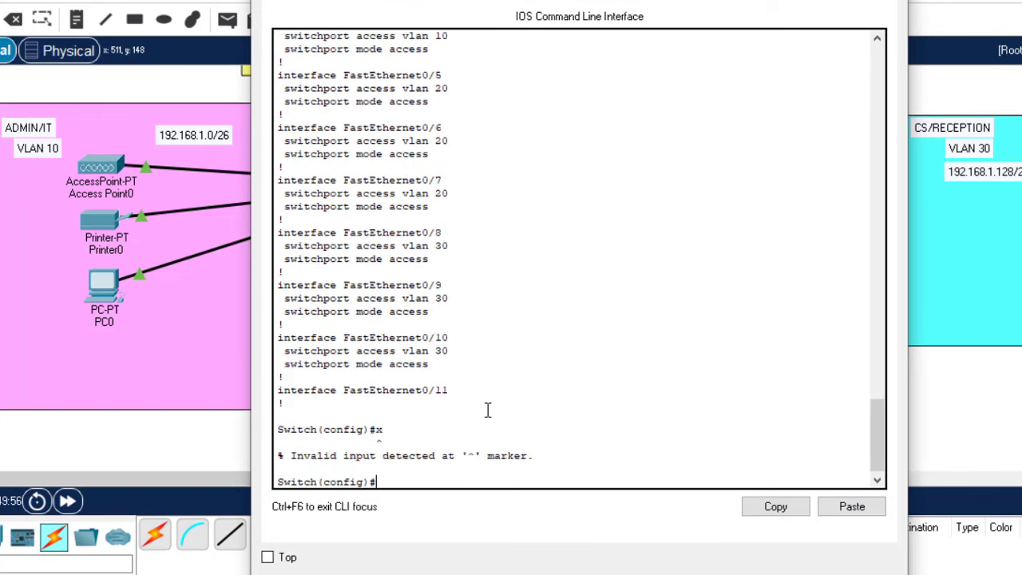
{"action": "key", "text": "Return"}
{"action": "key", "text": "Return"}
{"action": "key", "text": "Return"}
Make switch port Fa0/1 a trunk with 'switchport mode trunk'
{"action": "type", "text": "int fa0"}
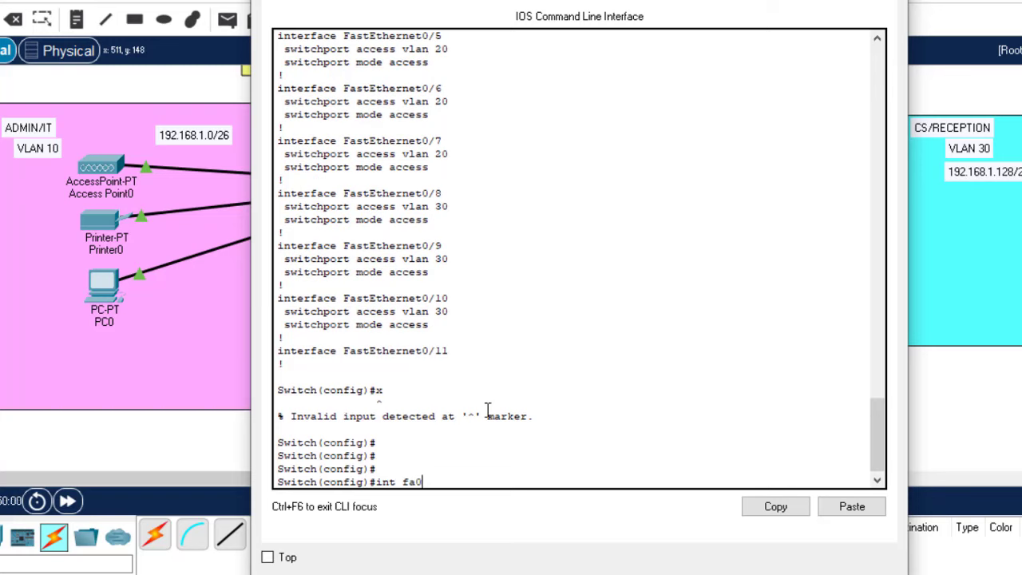
{"action": "type", "text": "/1"}
{"action": "key", "text": "Return"}
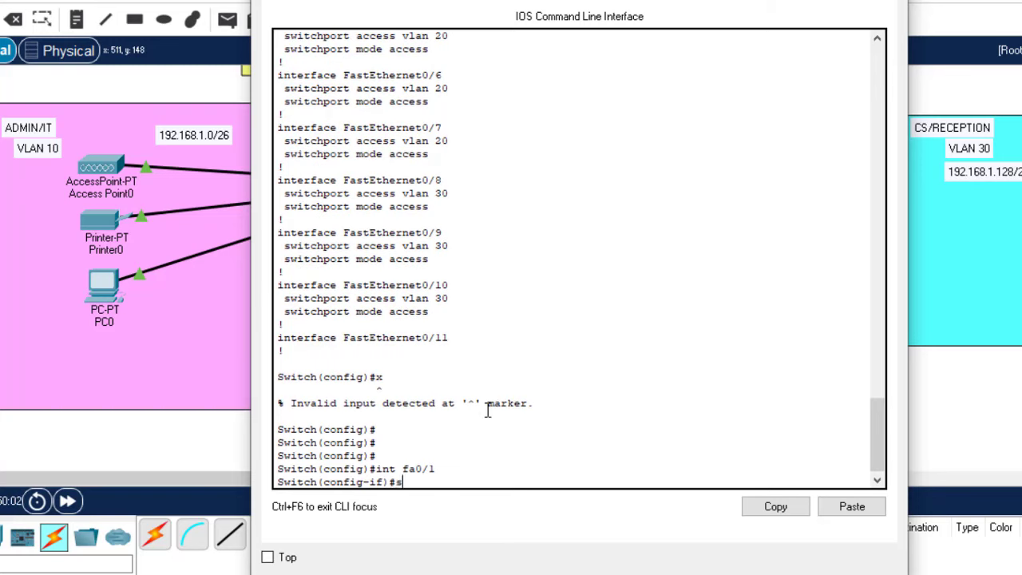
{"action": "type", "text": "swit"}
{"action": "key", "text": "Tab"}
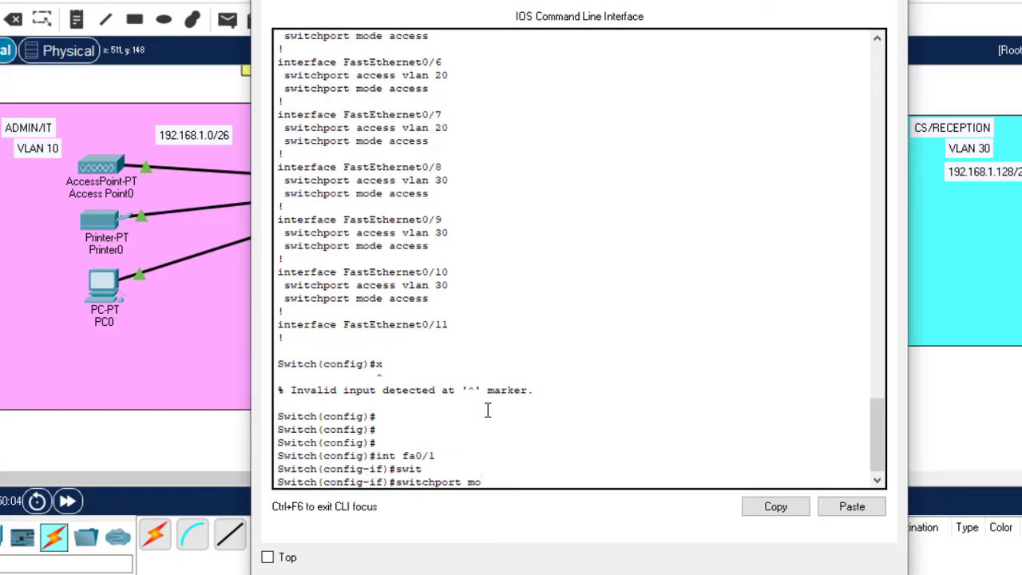
{"action": "type", "text": "mo"}
{"action": "key", "text": "Tab"}
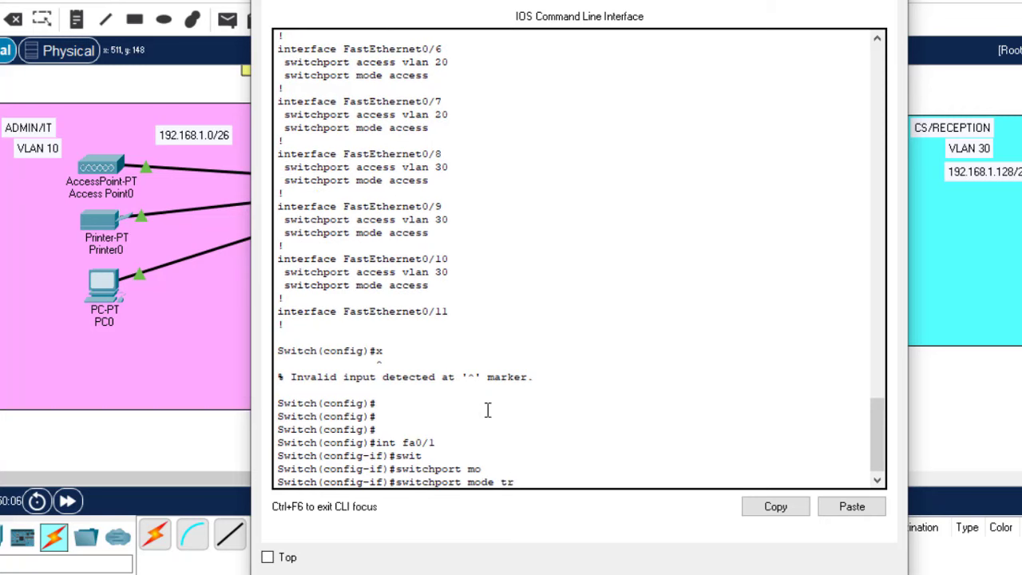
{"action": "type", "text": "tr"}
{"action": "key", "text": "Tab"}
{"action": "key", "text": "Return"}
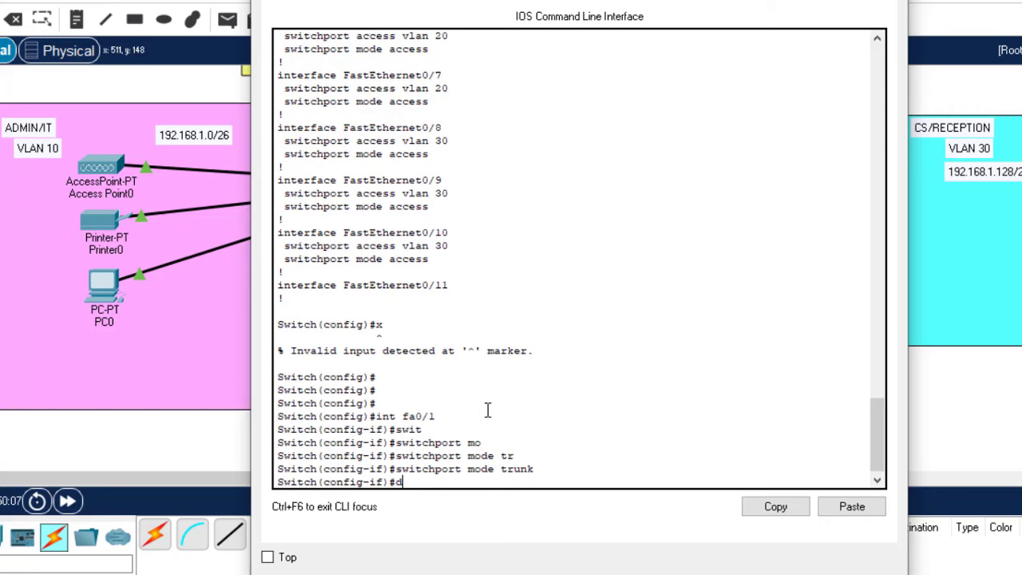
Save the switch configuration with 'do wr' and close the CLI
{"action": "type", "text": "do wr"}
{"action": "key", "text": "Return"}
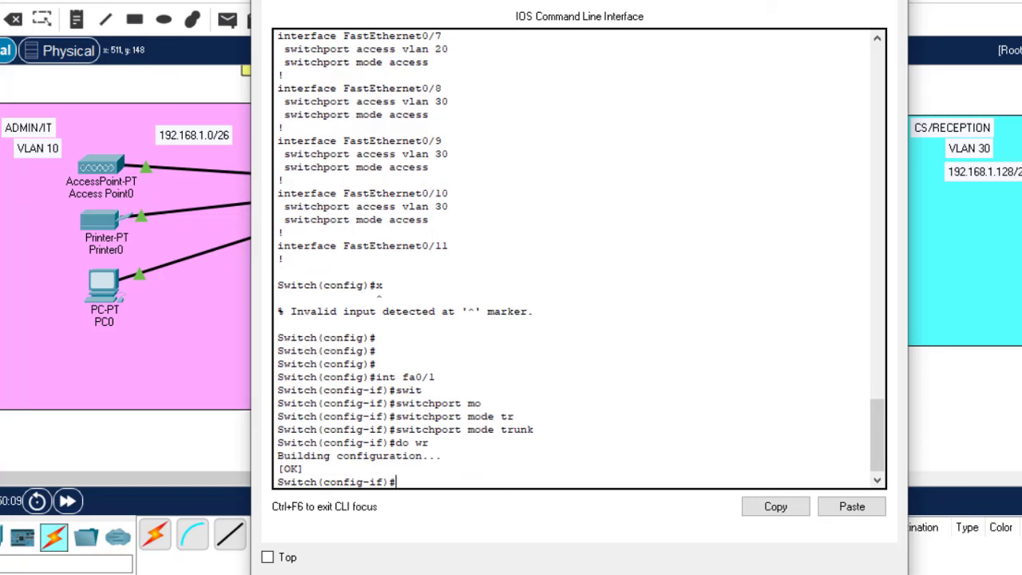
{"action": "key", "text": "alt+F4"}
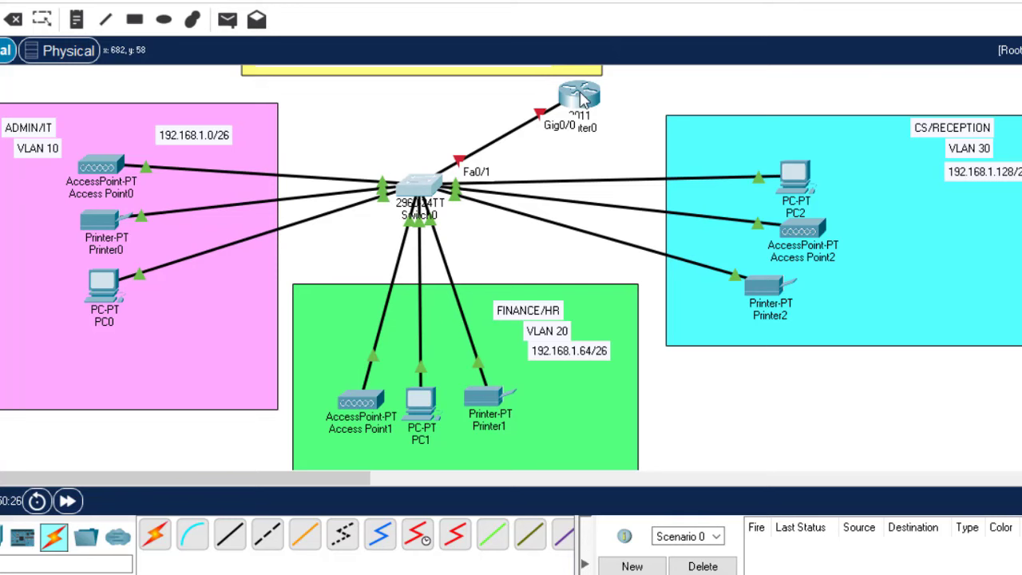
Open Router0's CLI and decline the initial configuration dialog with 'n'
{"action": "left_click", "coordinate": [582, 97]}
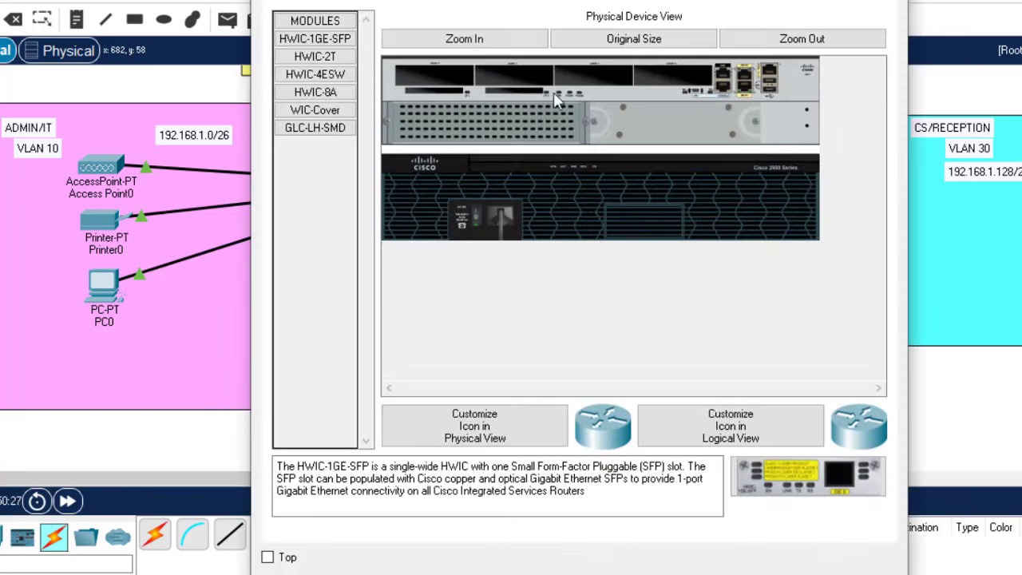
{"action": "left_click", "coordinate": [391, 3]}
{"action": "key", "text": "Return"}
{"action": "key", "text": "Return"}
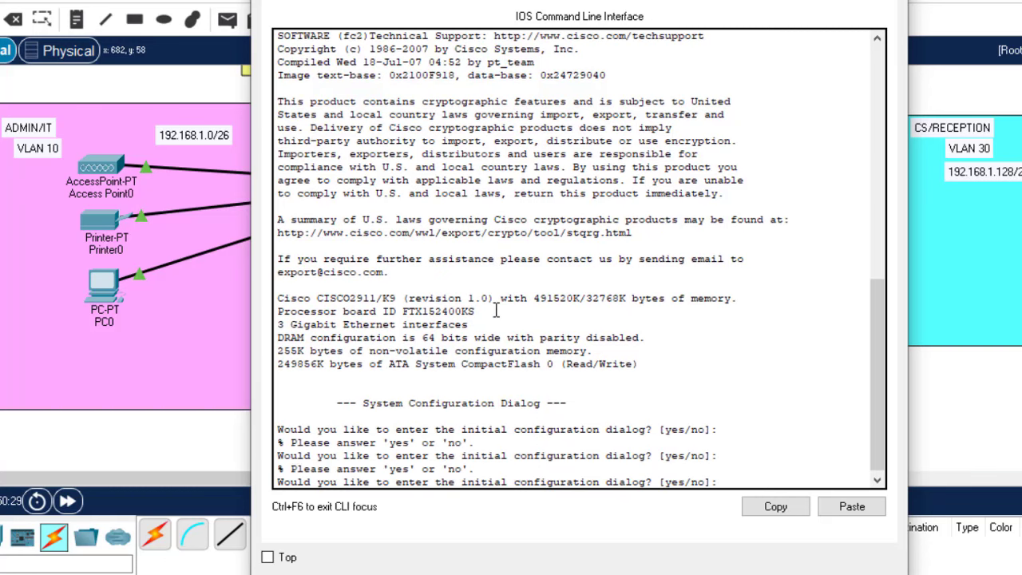
{"action": "type", "text": "n"}
{"action": "key", "text": "Return"}
{"action": "key", "text": "Return"}
{"action": "key", "text": "Return"}
{"action": "key", "text": "Return"}
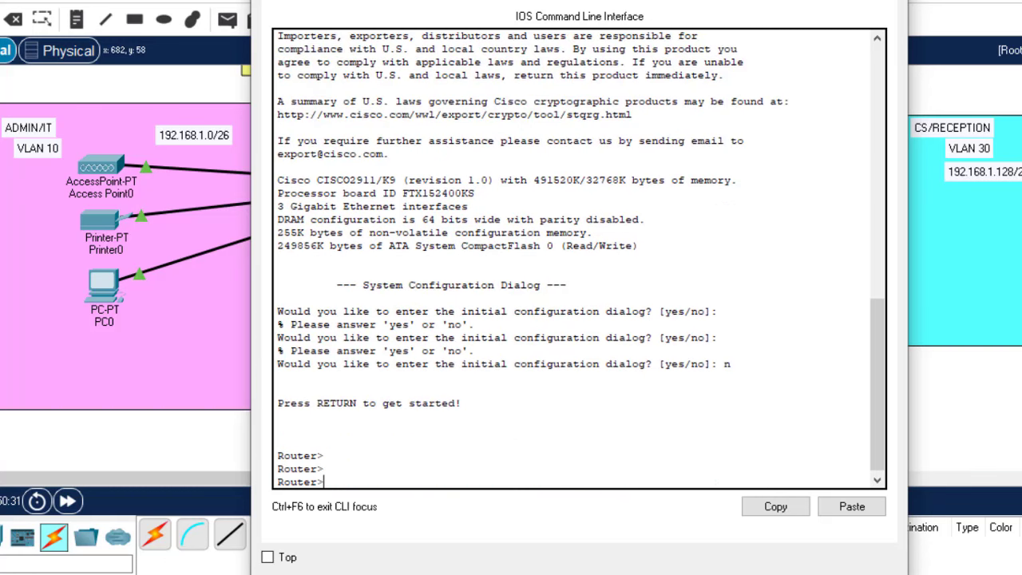
{"action": "key", "text": "alt+F4"}
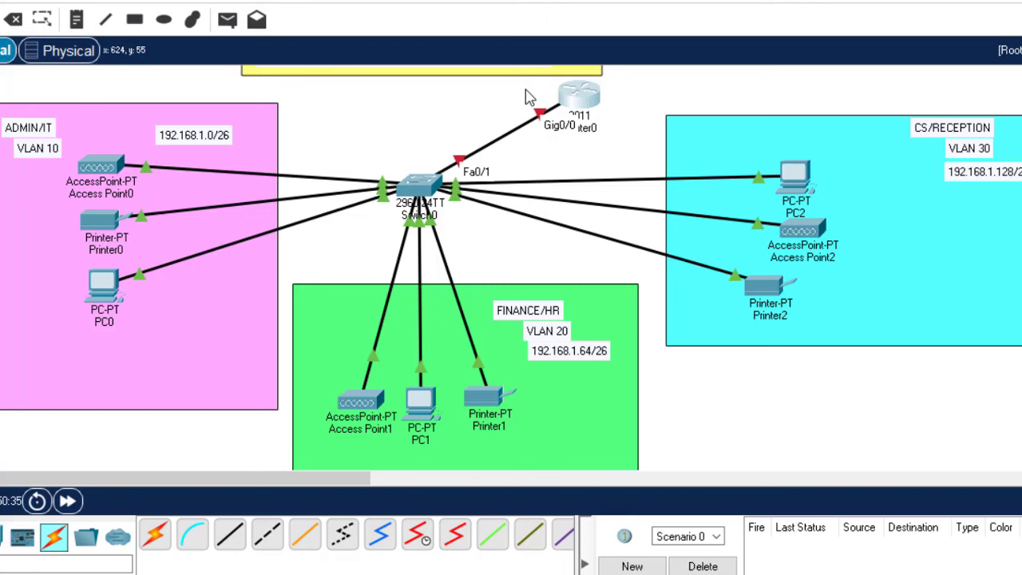
Enter enable and global config mode, then bring up GigabitEthernet0/0 with 'no shutdown'
{"action": "left_click", "coordinate": [587, 94]}
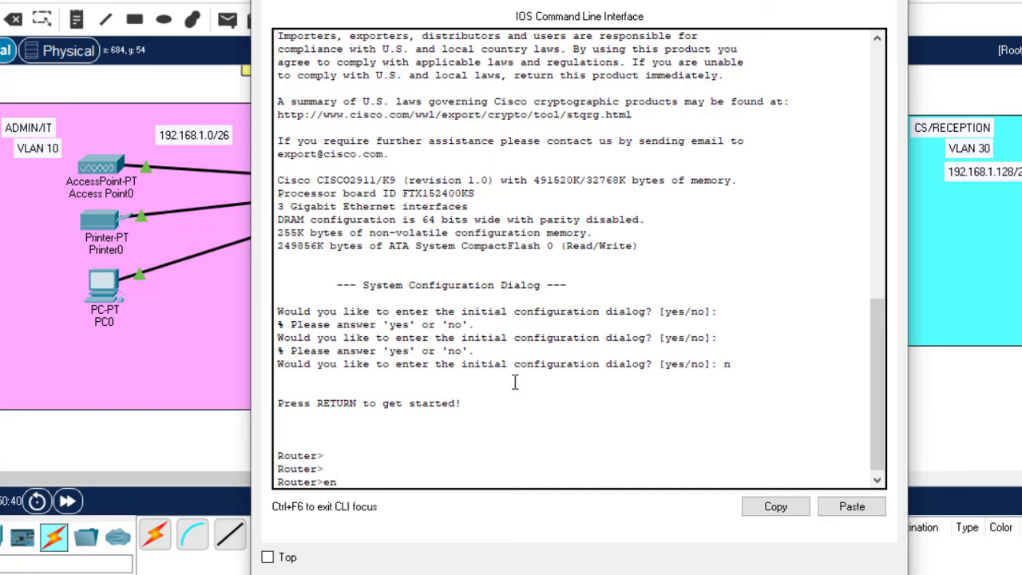
{"action": "type", "text": "en"}
{"action": "key", "text": "Return"}
{"action": "key", "text": "Return"}
{"action": "key", "text": "Return"}
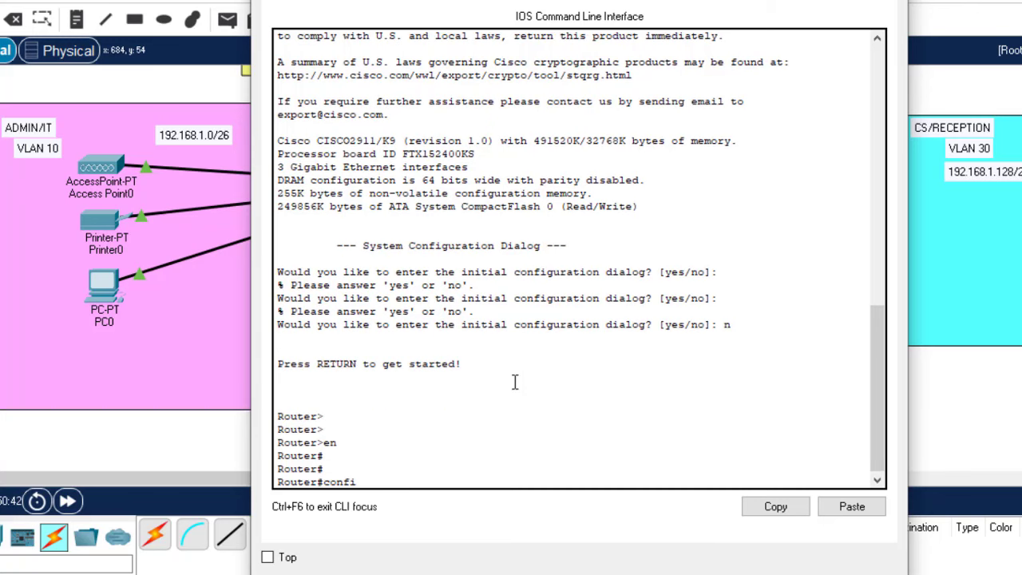
{"action": "type", "text": "confi t"}
{"action": "key", "text": "Return"}
{"action": "key", "text": "Return"}
{"action": "key", "text": "Return"}
{"action": "key", "text": "Return"}
{"action": "type", "text": "ig)#int gig0/0"}
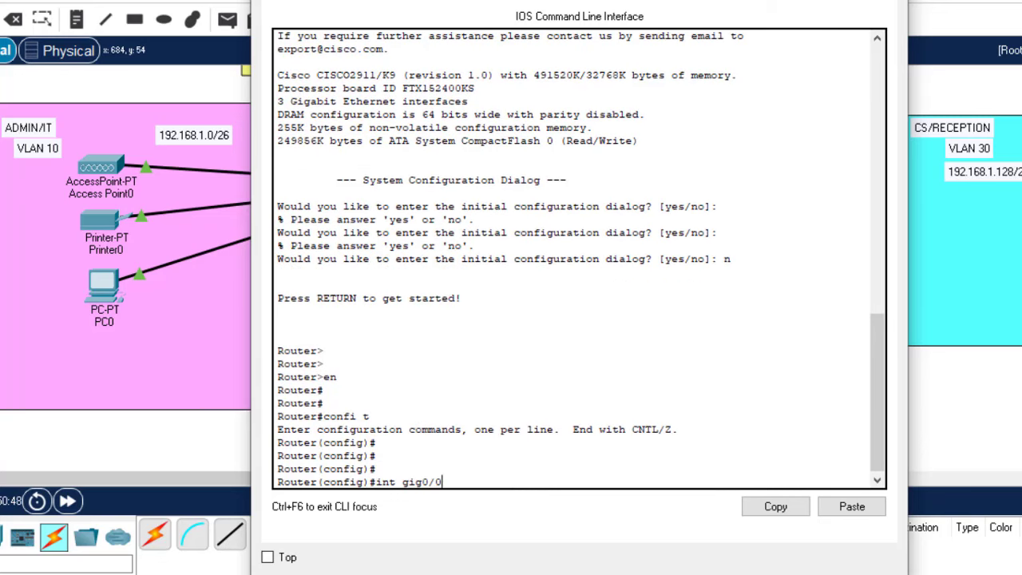
{"action": "left_click", "coordinate": [527, 182]}
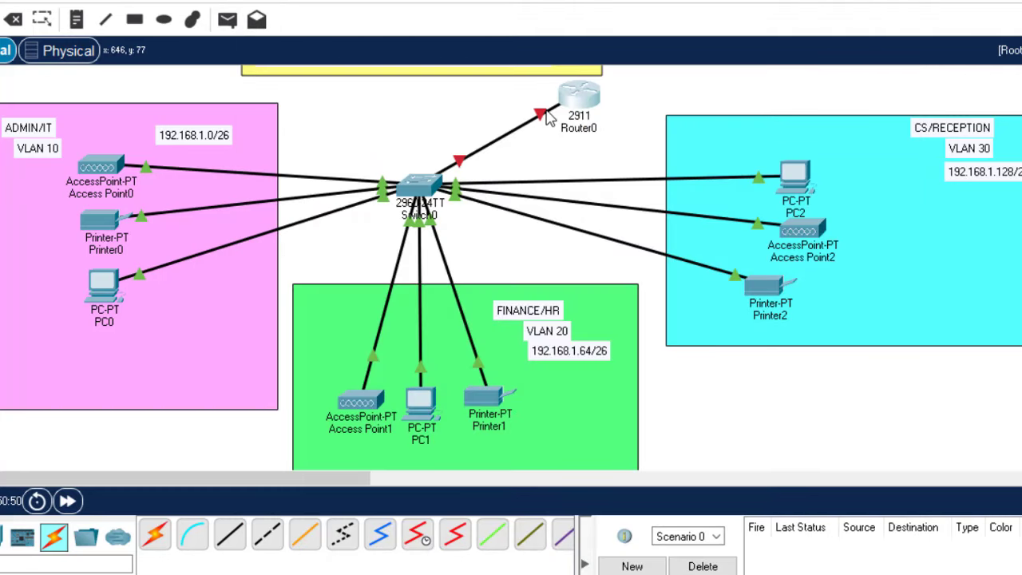
{"action": "left_click", "coordinate": [574, 104]}
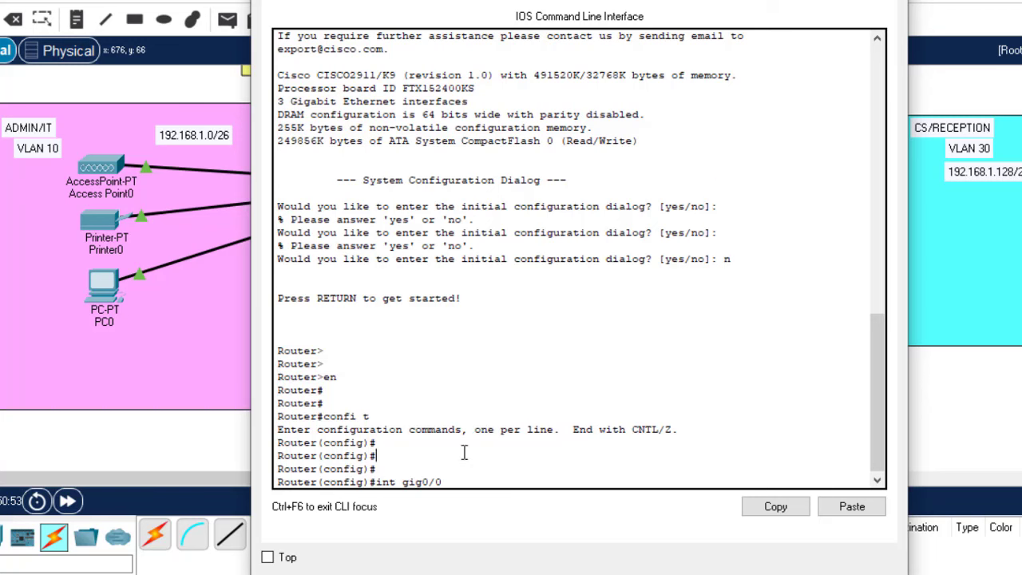
{"action": "key", "text": "Return"}
{"action": "key", "text": "Return"}
{"action": "key", "text": "Return"}
{"action": "type", "text": "no"}
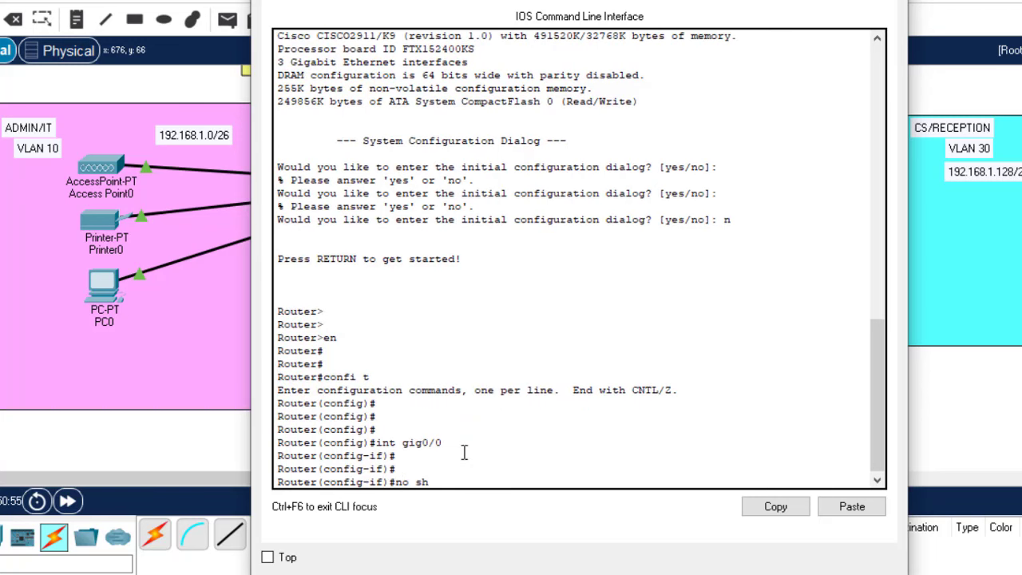
{"action": "type", "text": " sh"}
{"action": "key", "text": "Return"}
Save the router configuration with 'do wr' and close the CLI
{"action": "type", "text": "do wr"}
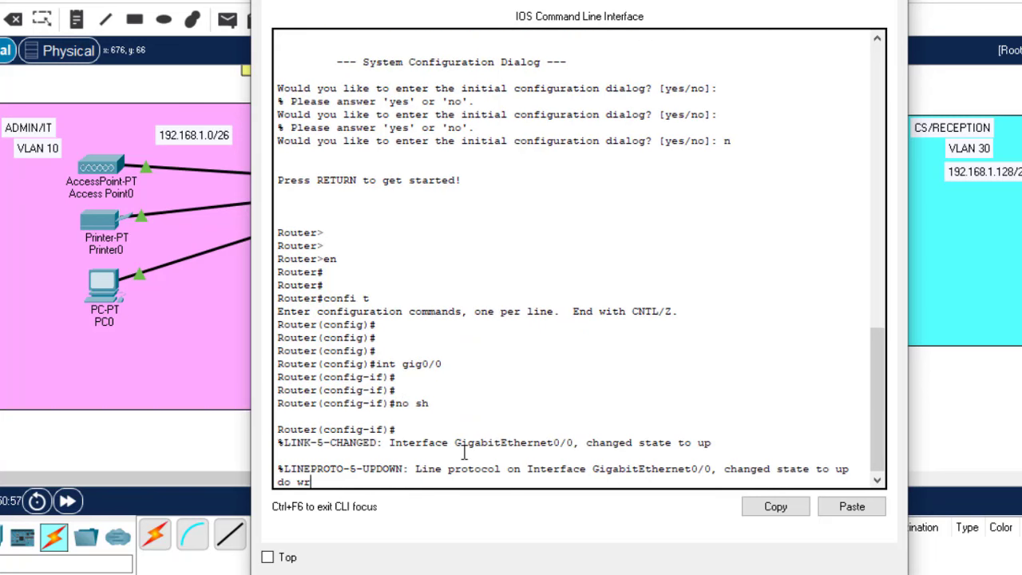
{"action": "key", "text": "Return"}
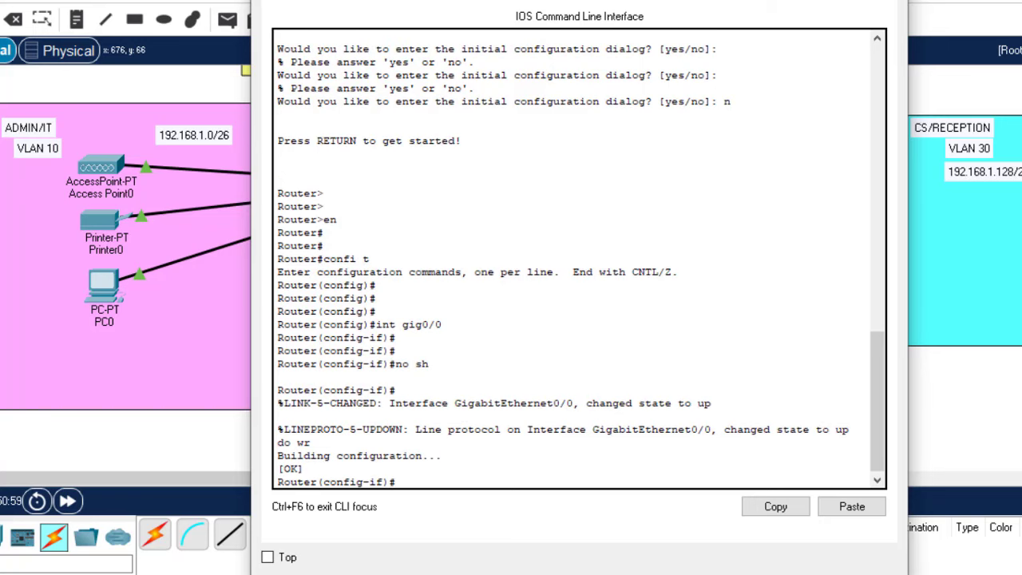
{"action": "key", "text": "alt+F4"}
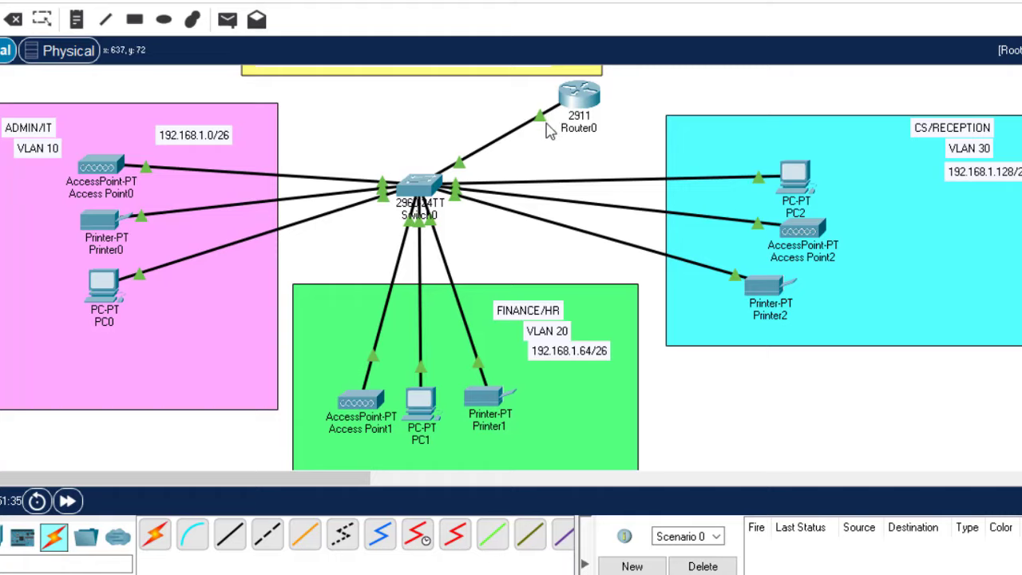
{"action": "mouse_move", "coordinate": [543, 122]}
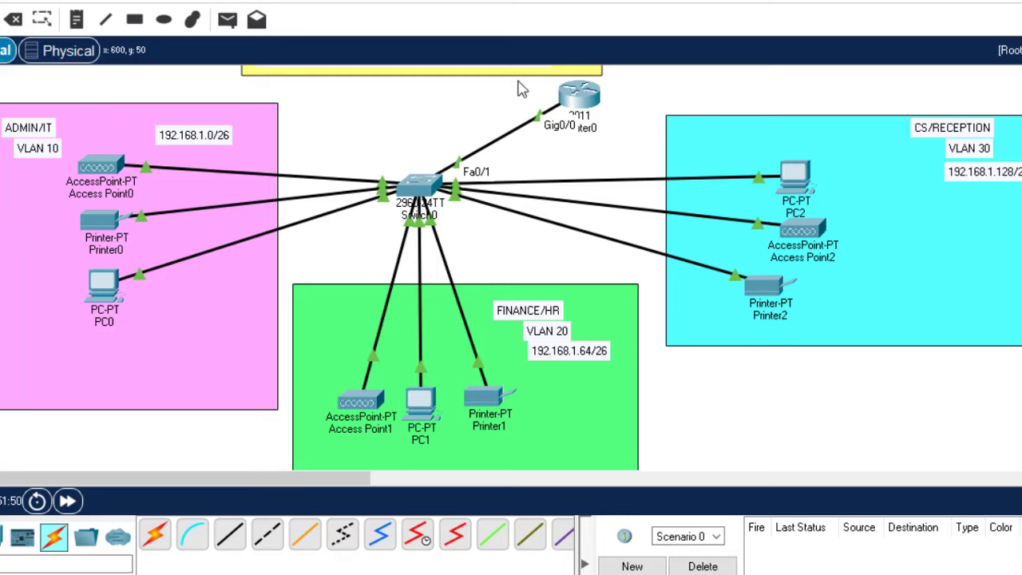
Leave interface mode and create subinterface gig0/0.10 on Router0
{"action": "key", "text": "alt+Tab"}
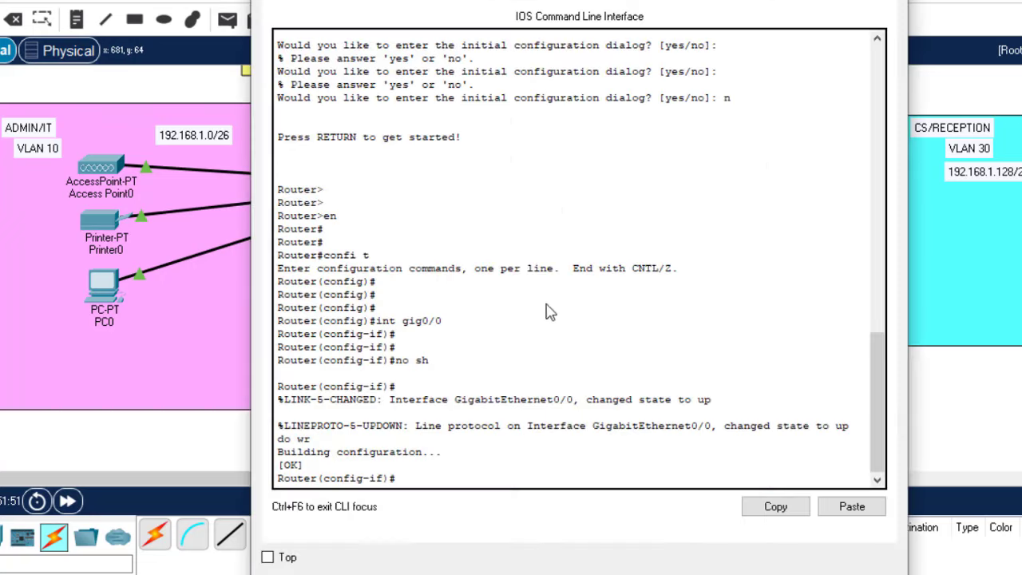
{"action": "key", "text": "Return"}
{"action": "key", "text": "Return"}
{"action": "type", "text": "exi"}
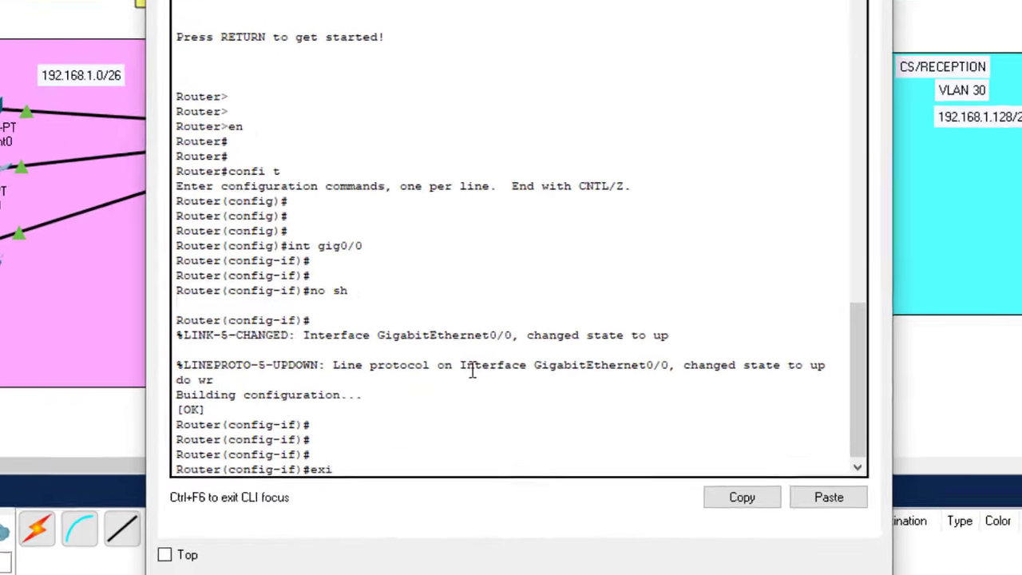
{"action": "key", "text": "Return"}
{"action": "key", "text": "Return"}
{"action": "key", "text": "Return"}
{"action": "key", "text": "Return"}
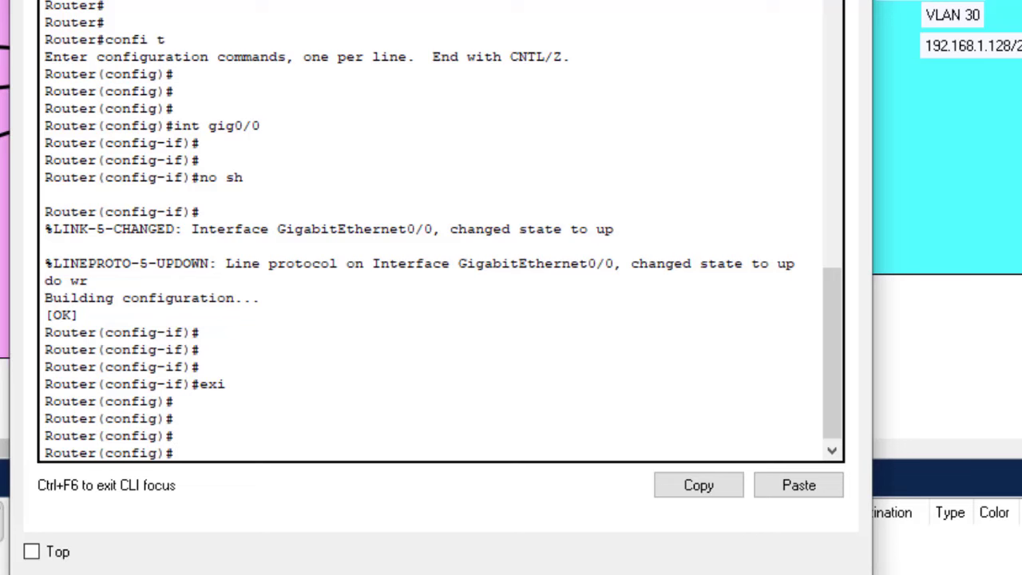
{"action": "key", "text": "alt+Tab"}
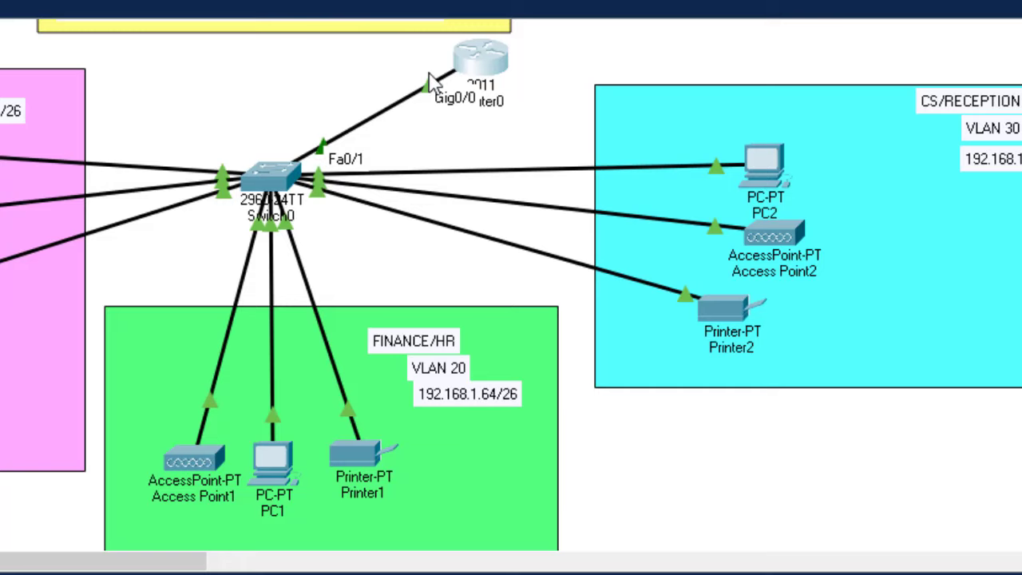
{"action": "left_click", "coordinate": [477, 58]}
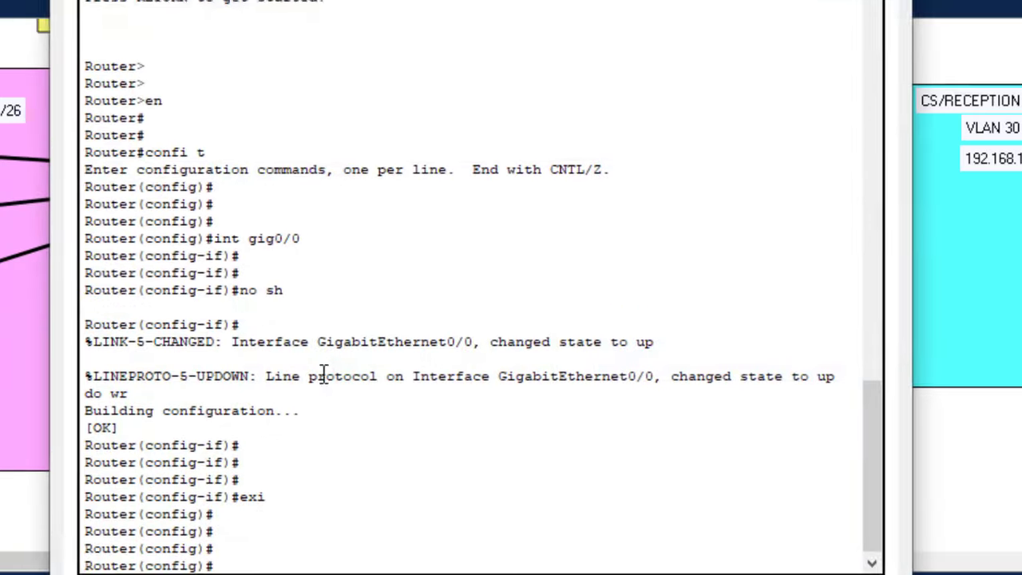
{"action": "key", "text": "Return"}
{"action": "key", "text": "Return"}
{"action": "type", "text": "int"}
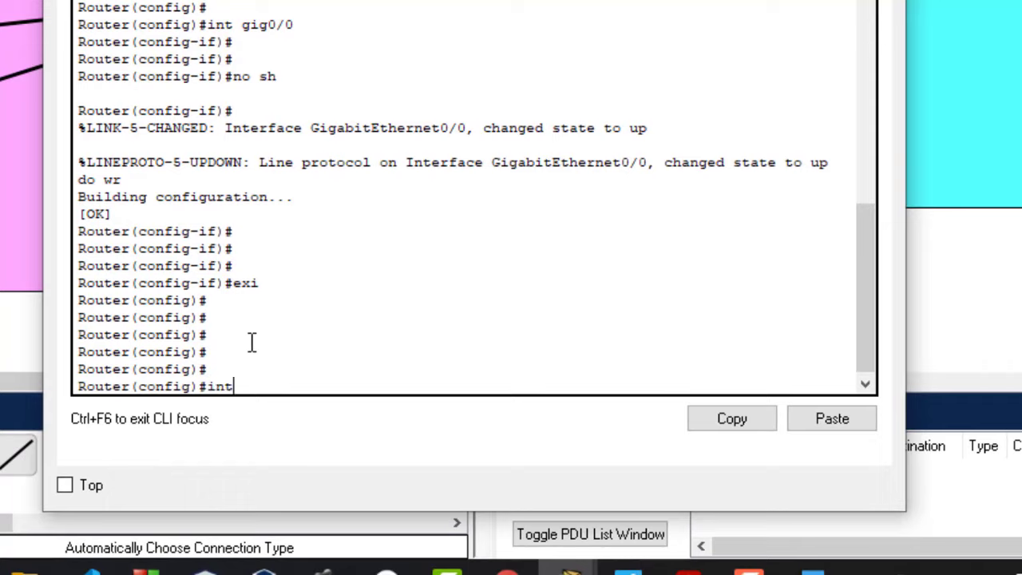
{"action": "type", "text": " gig0/0"}
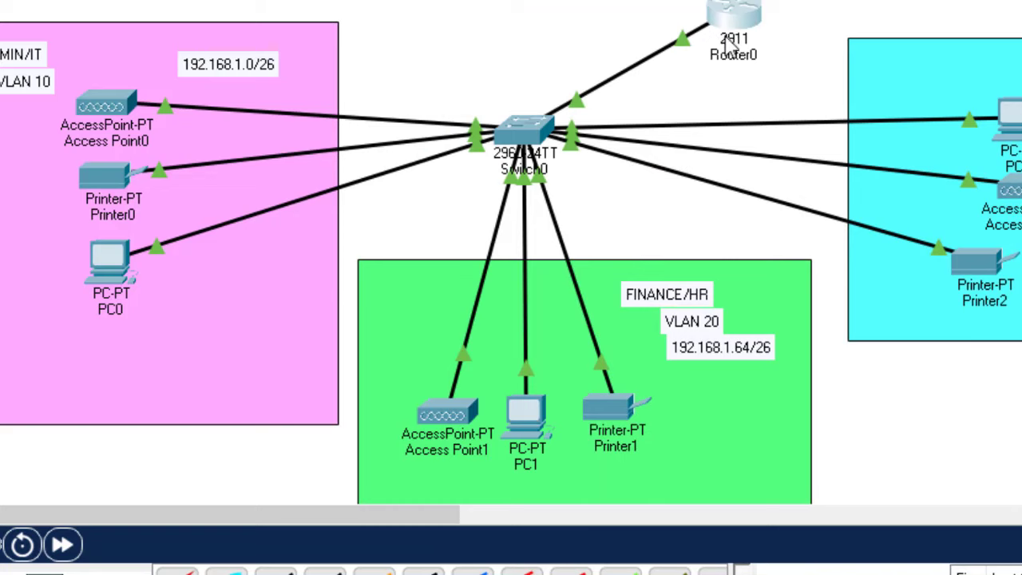
{"action": "left_click", "coordinate": [730, 25]}
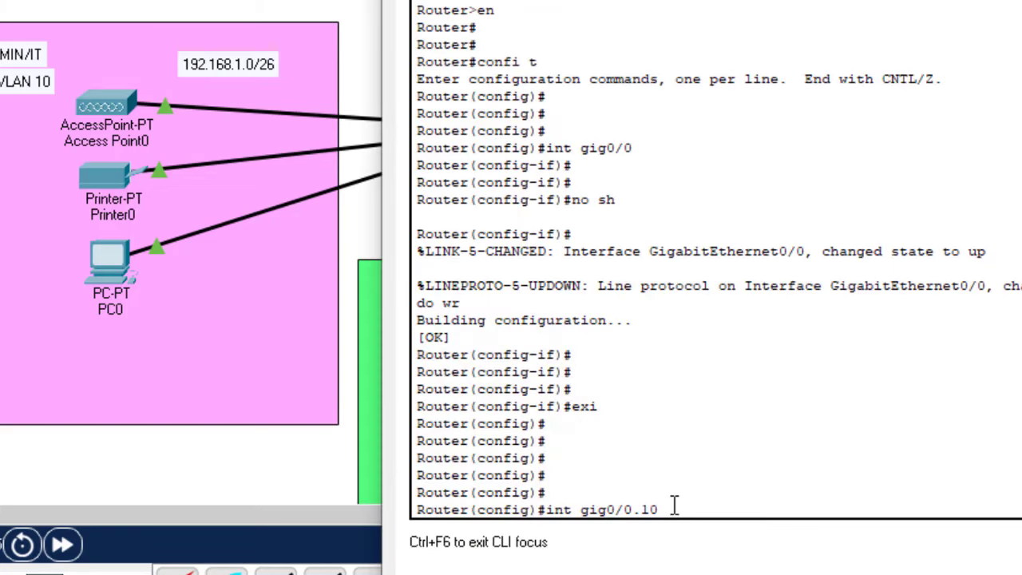
{"action": "key", "text": "Return"}
{"action": "key", "text": "Return"}
{"action": "key", "text": "Return"}
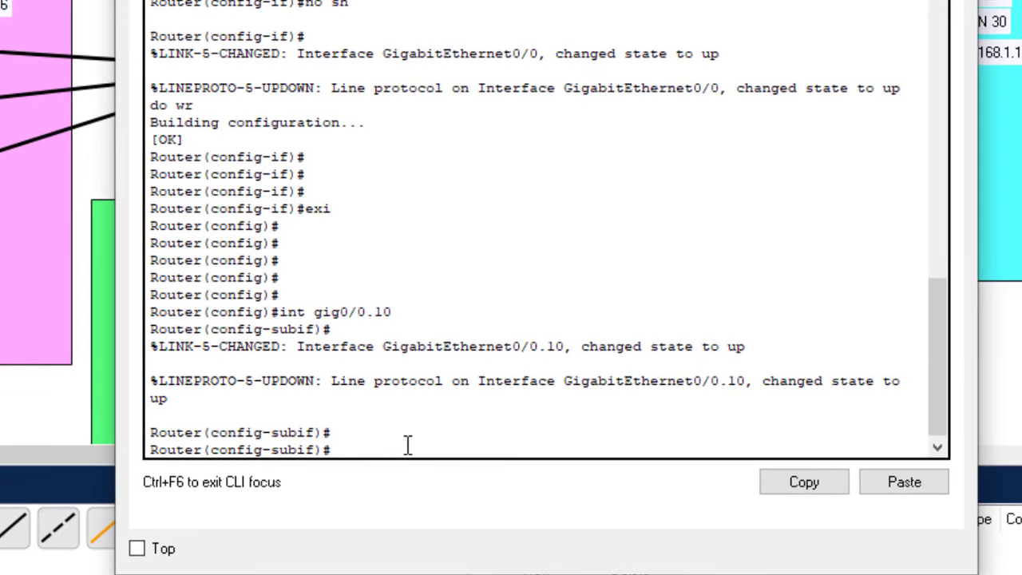
Apply 'encapsulation dot1Q 10' to subinterface gig0/0.10
{"action": "left_click_drag", "start_coordinate": [396, 328], "coordinate": [301, 313]}
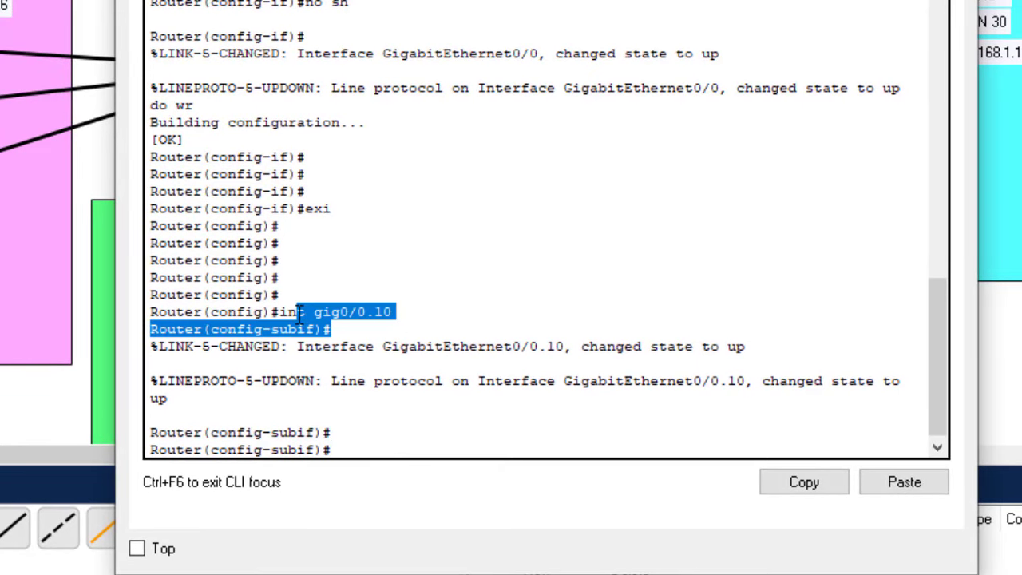
{"action": "left_click", "coordinate": [399, 321]}
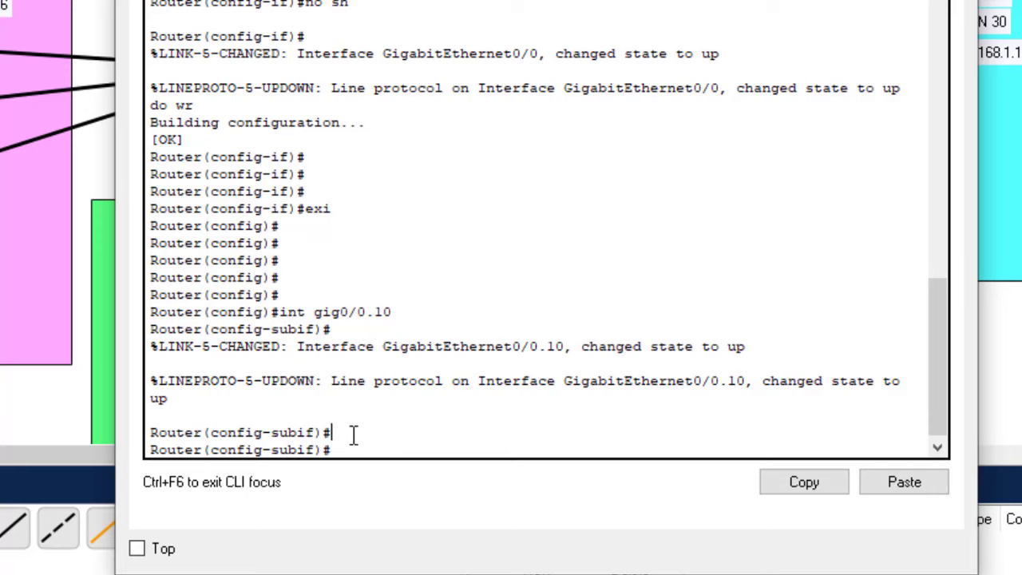
{"action": "type", "text": "enc"}
{"action": "key", "text": "Tab"}
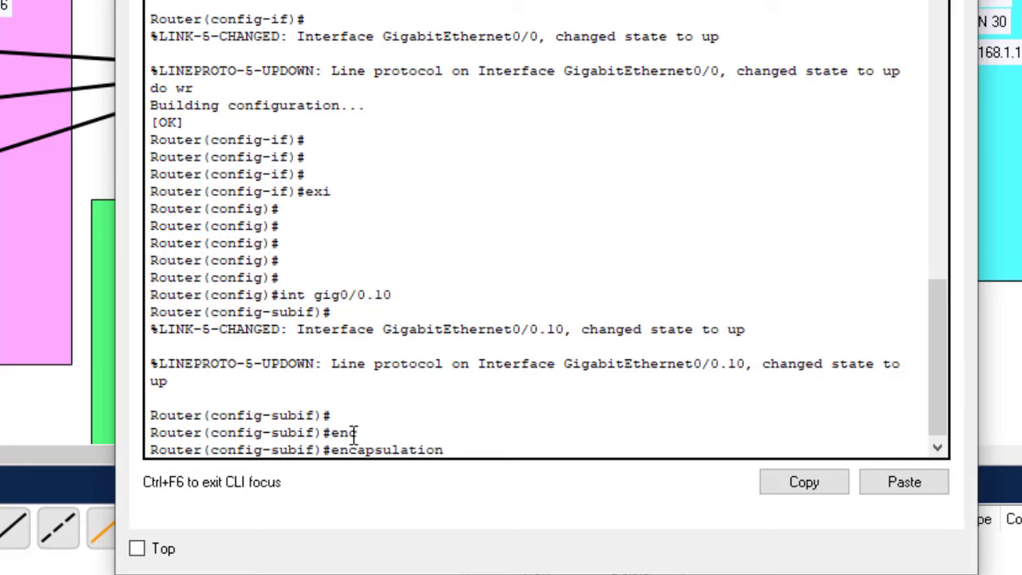
{"action": "type", "text": "do"}
{"action": "key", "text": "Tab"}
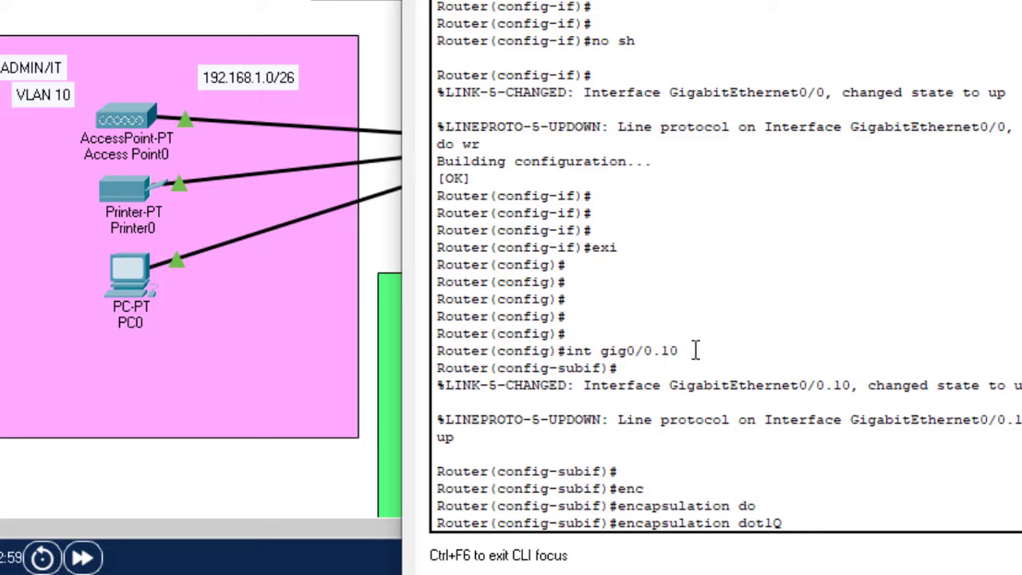
{"action": "left_click_drag", "start_coordinate": [695, 350], "coordinate": [578, 345]}
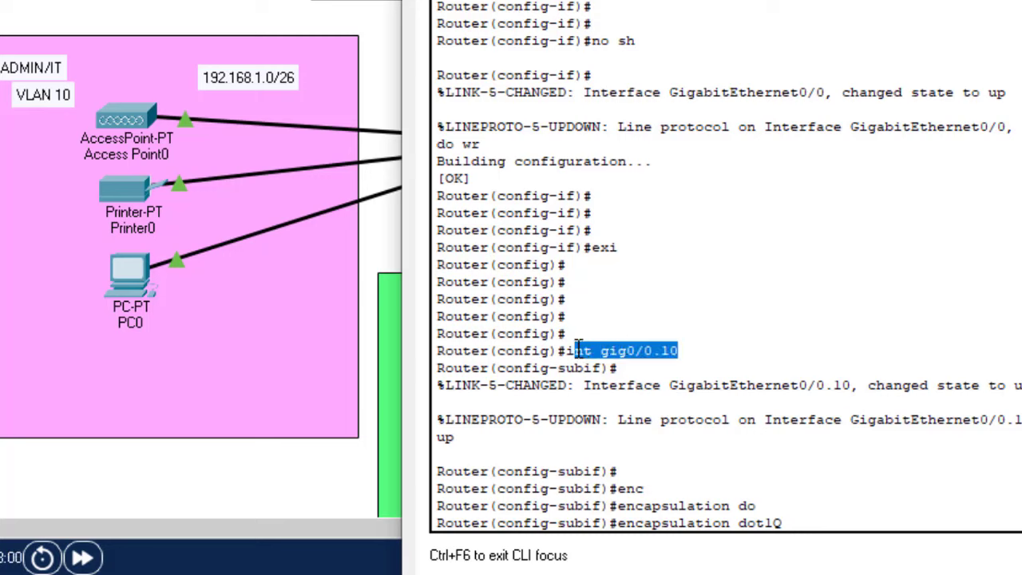
{"action": "left_click", "coordinate": [679, 374]}
{"action": "left_click_drag", "start_coordinate": [678, 350], "coordinate": [655, 349]}
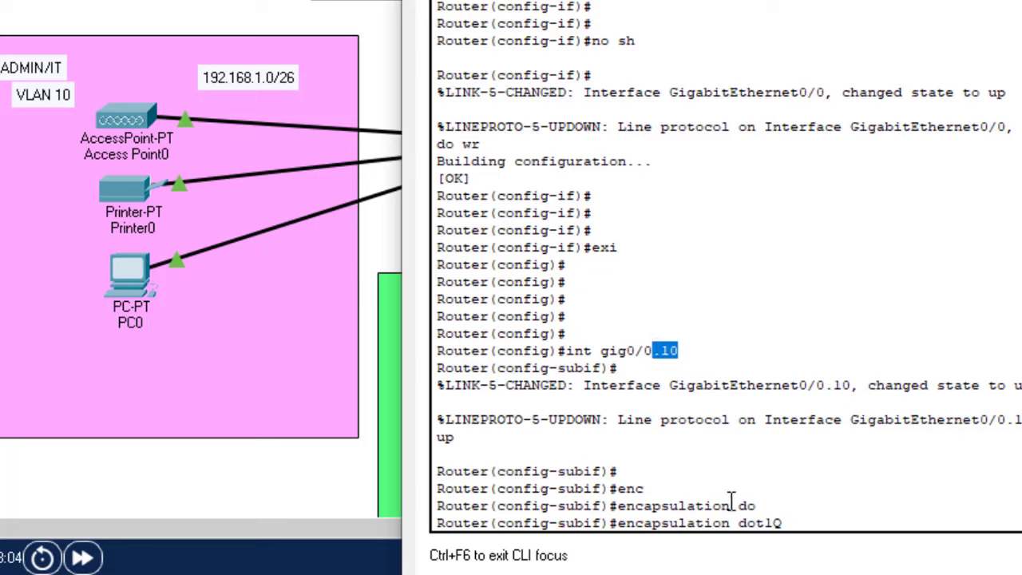
{"action": "left_click", "coordinate": [808, 516]}
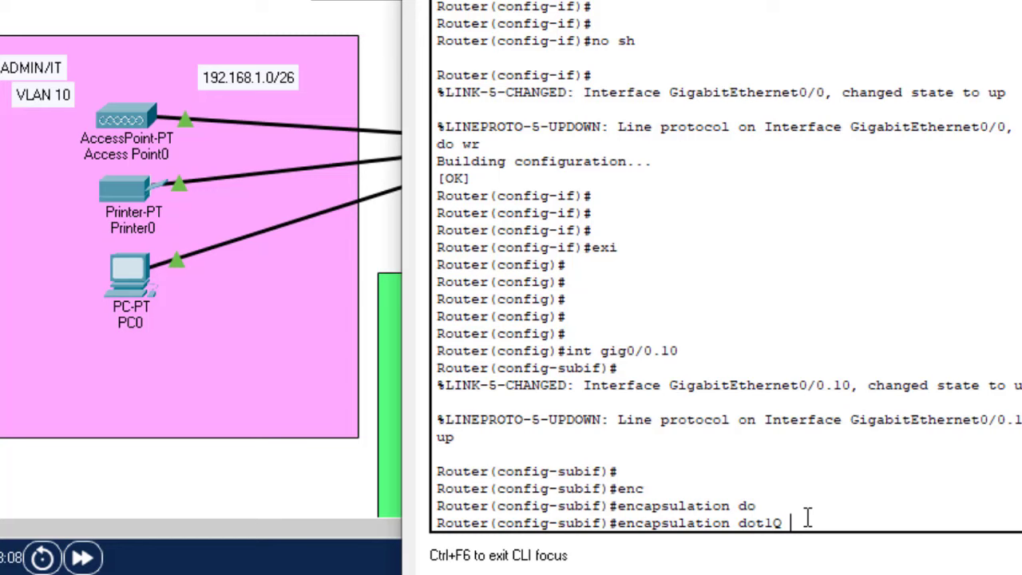
{"action": "type", "text": "10"}
{"action": "key", "text": "Return"}
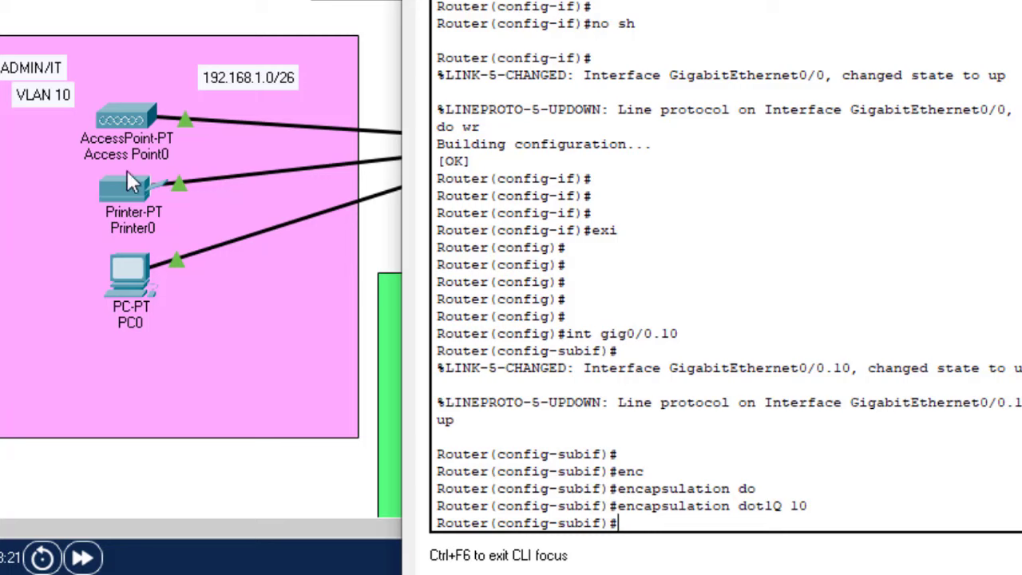
Assign gig0/0.10 the IP address 192.168.1.1 with mask 255.255.255.192
{"action": "type", "text": "ip "}
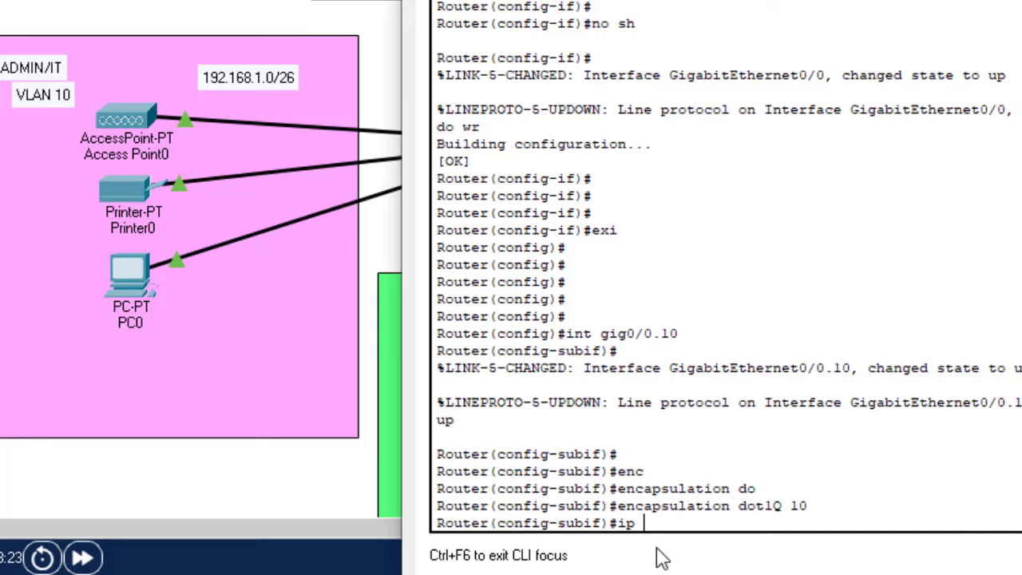
{"action": "type", "text": "add"}
{"action": "key", "text": "Tab"}
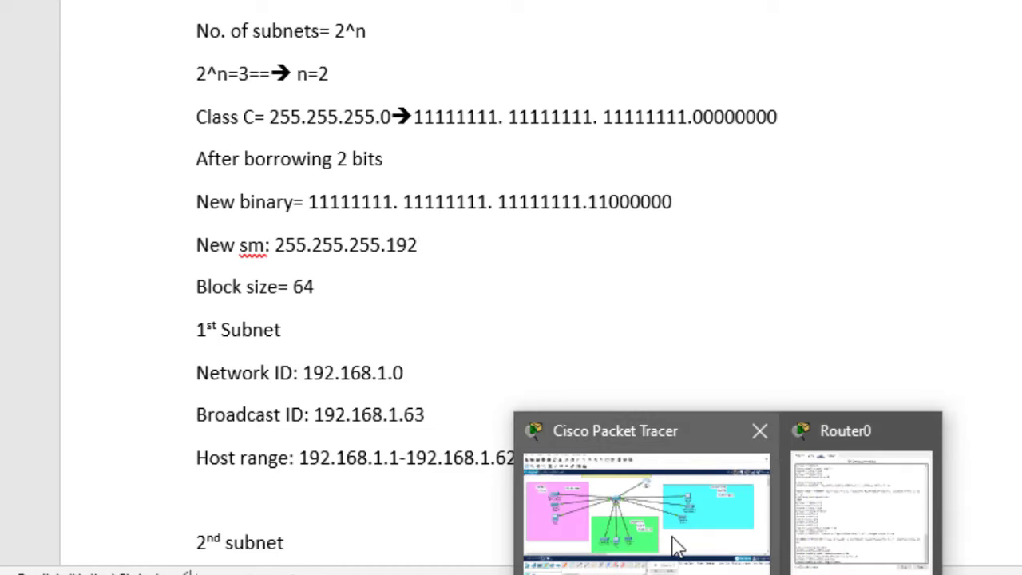
{"action": "left_click", "coordinate": [680, 543]}
{"action": "key", "text": "alt+Tab"}
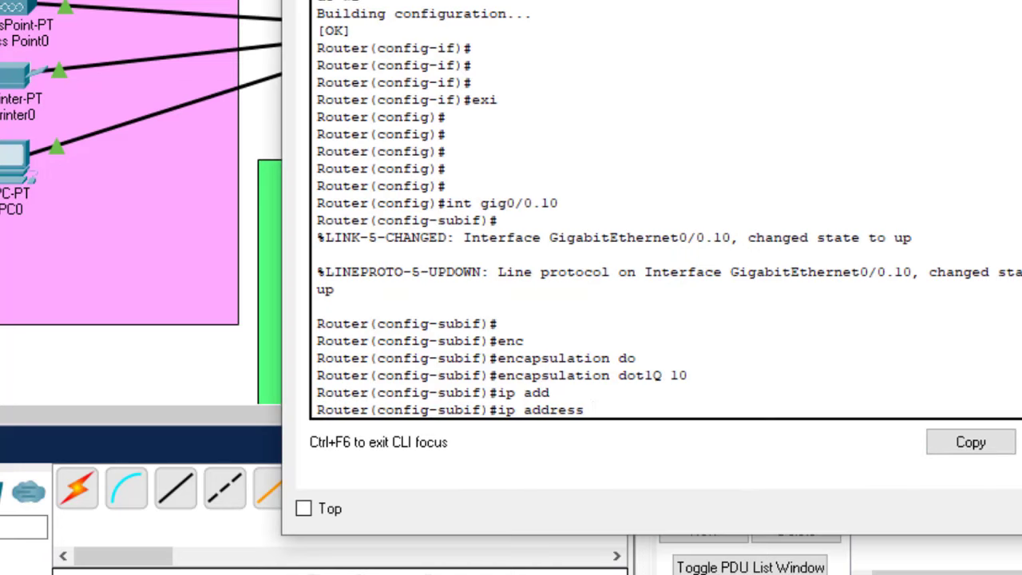
{"action": "type", "text": "192.168.1.1 "}
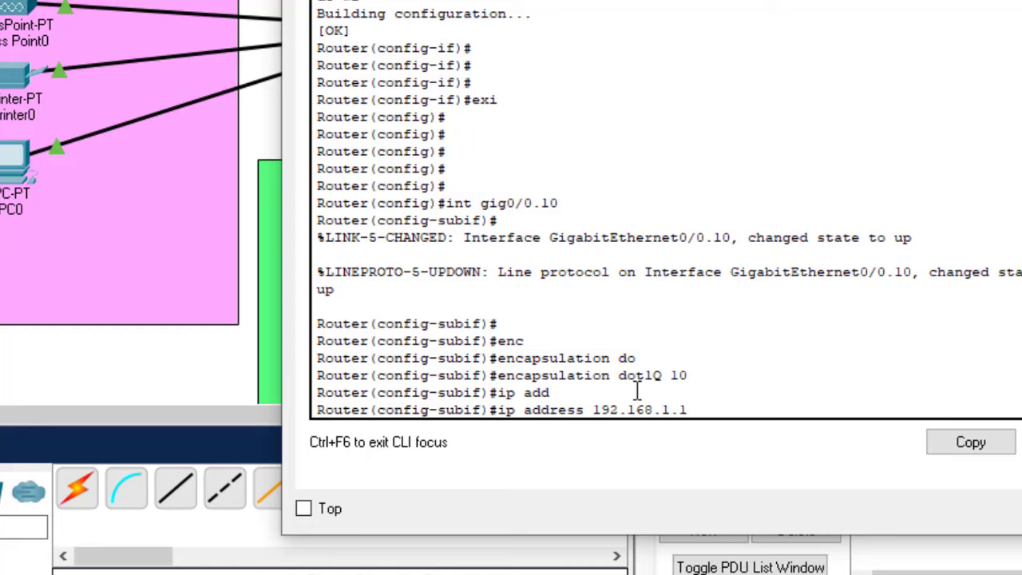
{"action": "type", "text": "1"}
{"action": "key", "text": "BackSpace"}
{"action": "type", "text": "255.255.255."}
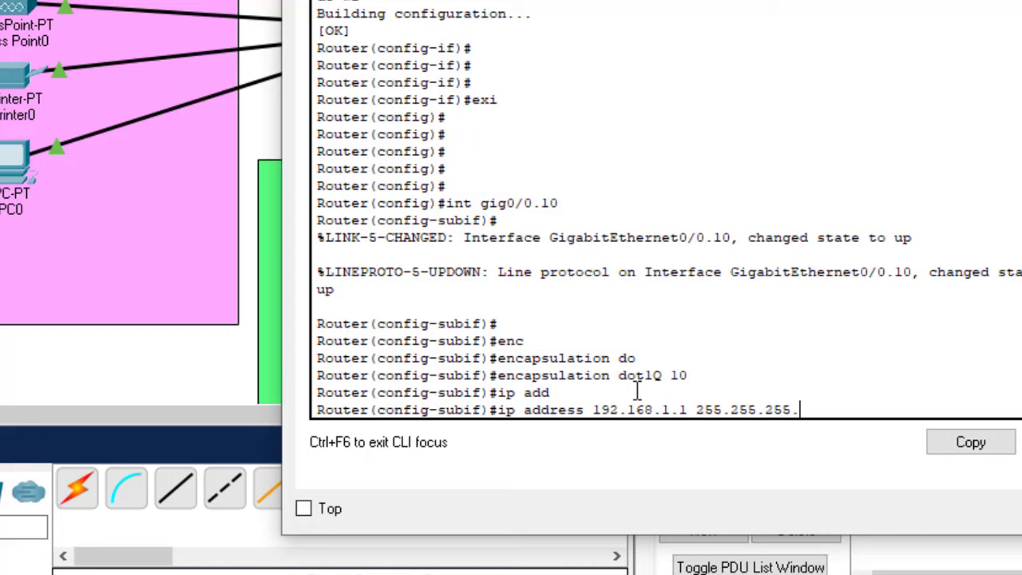
{"action": "type", "text": "192"}
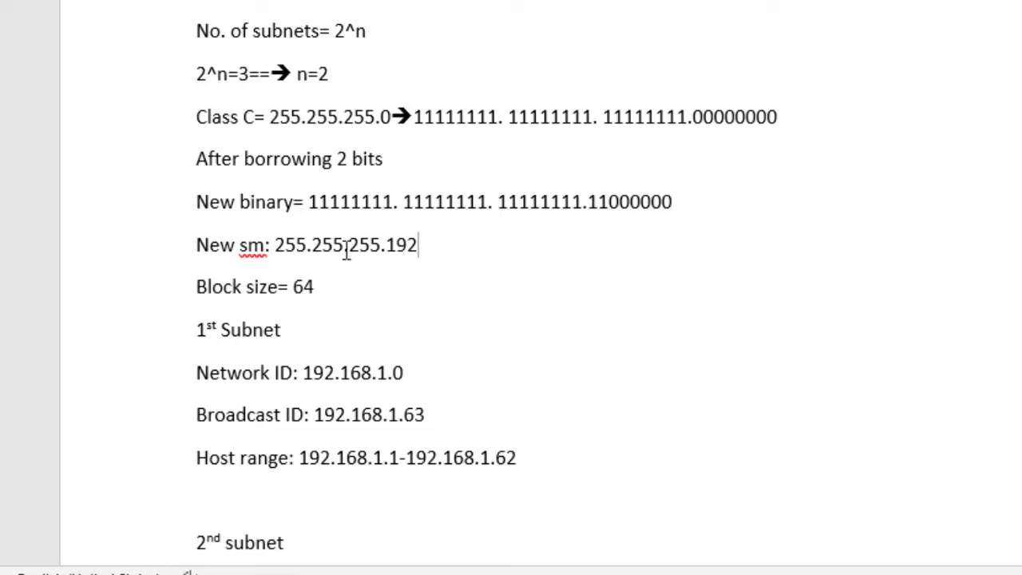
{"action": "left_click_drag", "start_coordinate": [424, 244], "coordinate": [285, 245]}
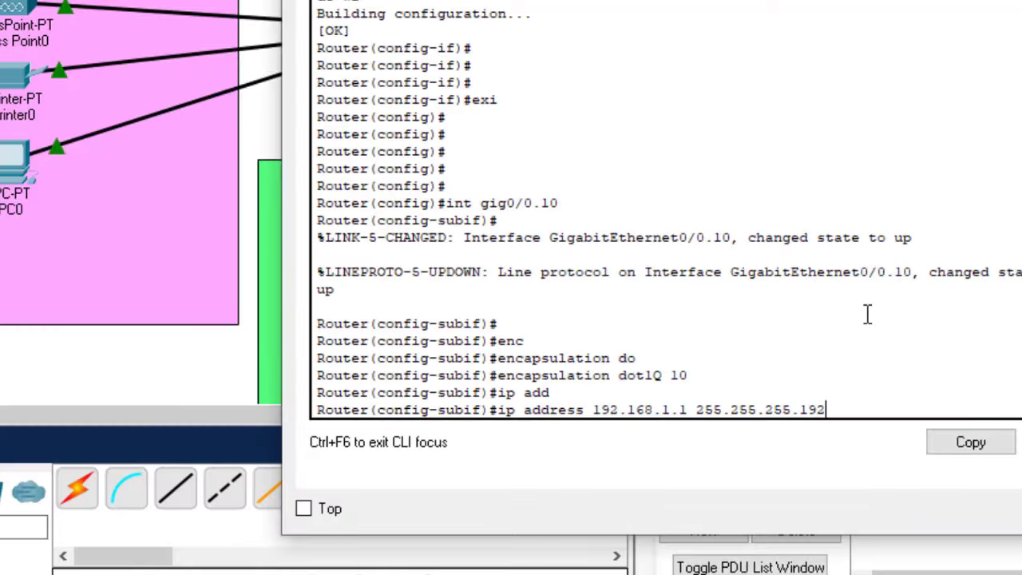
{"action": "key", "text": "Return"}
Exit the subinterface and recall 'int gig0/0.10', deleting the 10 to reuse it
{"action": "key", "text": "Return"}
{"action": "key", "text": "Return"}
{"action": "type", "text": "er(config-subif)#e"}
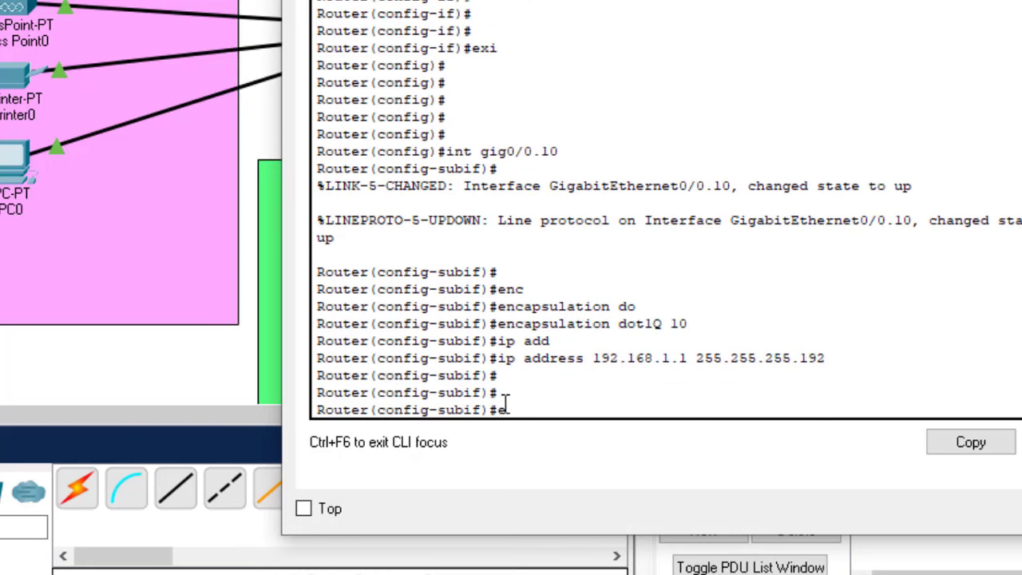
{"action": "type", "text": "x"}
{"action": "key", "text": "Return"}
{"action": "key", "text": "Return"}
{"action": "key", "text": "Return"}
{"action": "key", "text": "Return"}
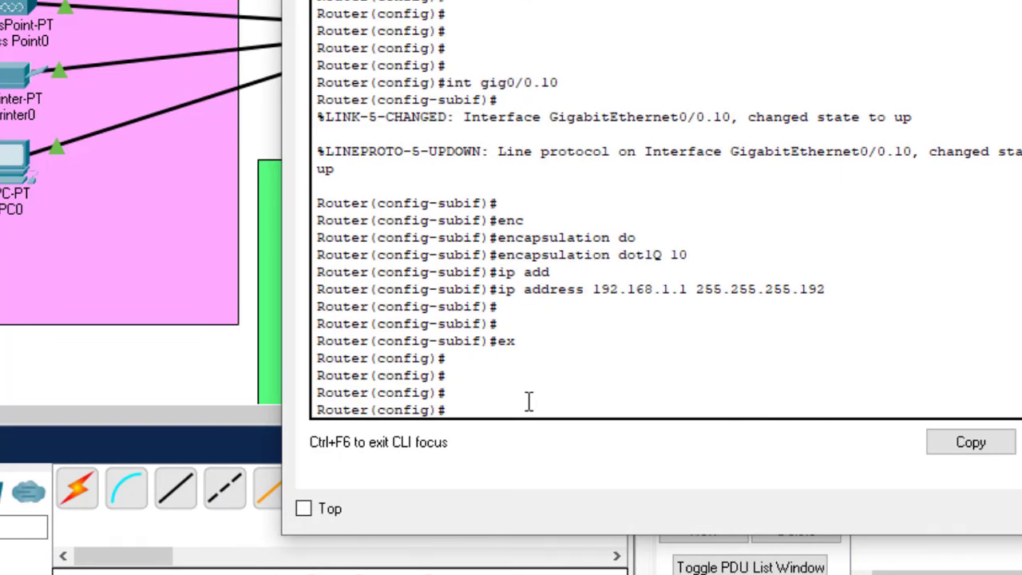
{"action": "key", "text": "Up"}
{"action": "key", "text": "Up"}
{"action": "key", "text": "Down"}
{"action": "key", "text": "Down"}
{"action": "type", "text": "exi"}
{"action": "key", "text": "Up"}
{"action": "key", "text": "Up"}
{"action": "key", "text": "Up"}
{"action": "key", "text": "Up"}
{"action": "key", "text": "BackSpace"}
{"action": "key", "text": "BackSpace"}
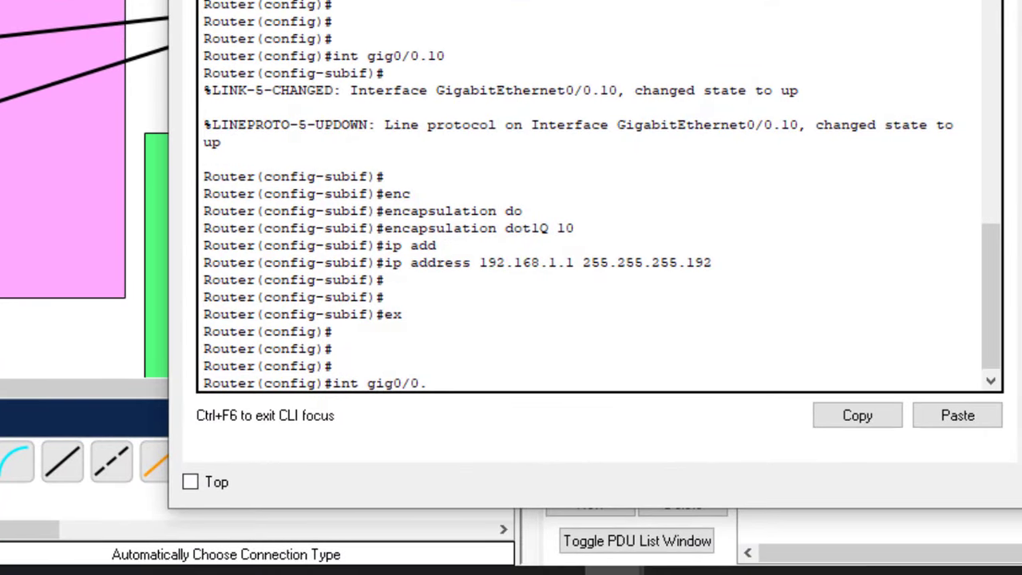
{"action": "left_click_drag", "start_coordinate": [559, 0], "coordinate": [924, 0]}
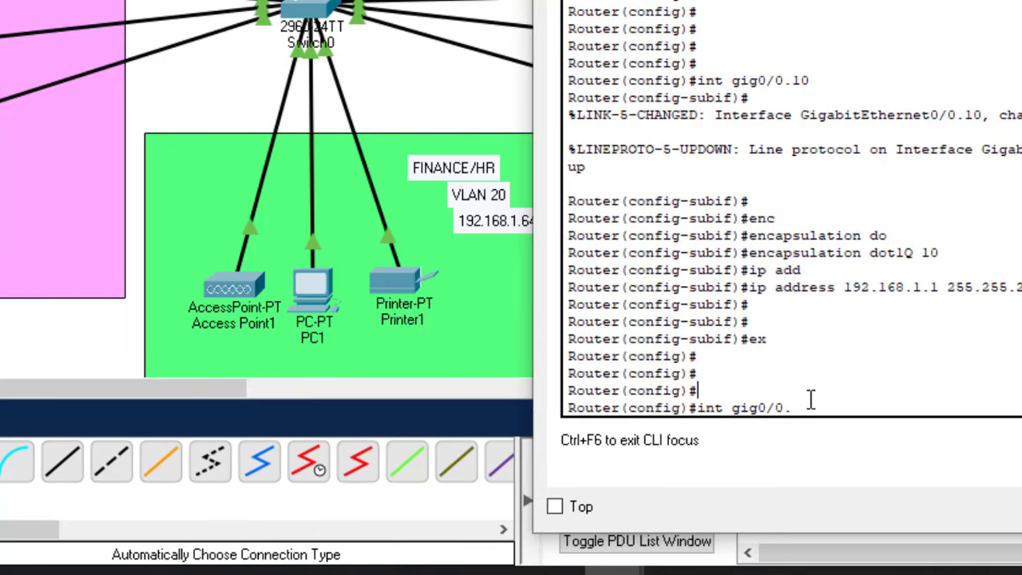
Enter subinterface gig0/0.20, apply 'encapsulation dot1Q 20', and recall the ip address command
{"action": "type", "text": "20"}
{"action": "key", "text": "Return"}
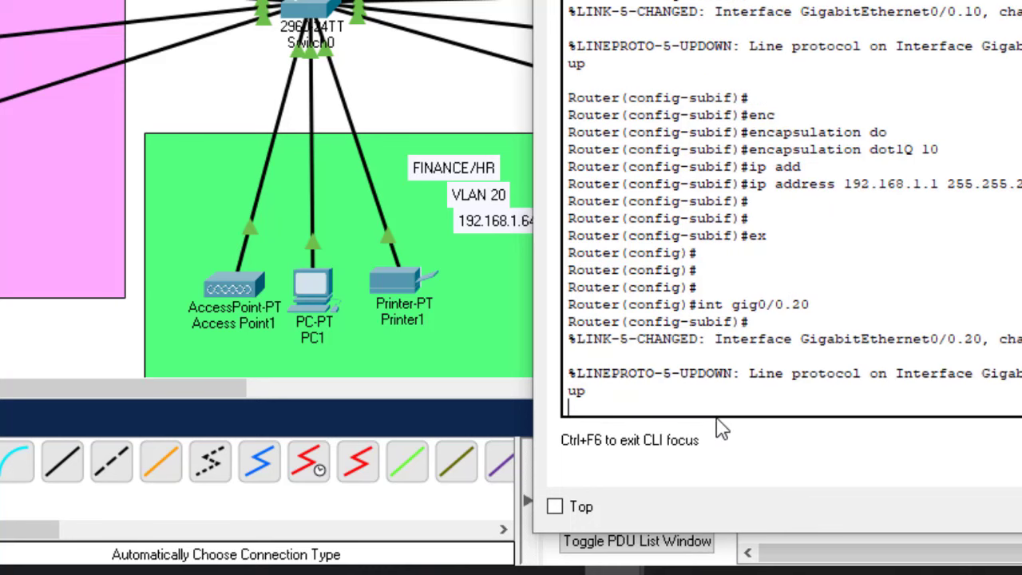
{"action": "key", "text": "Return"}
{"action": "type", "text": "enc"}
{"action": "key", "text": "Tab"}
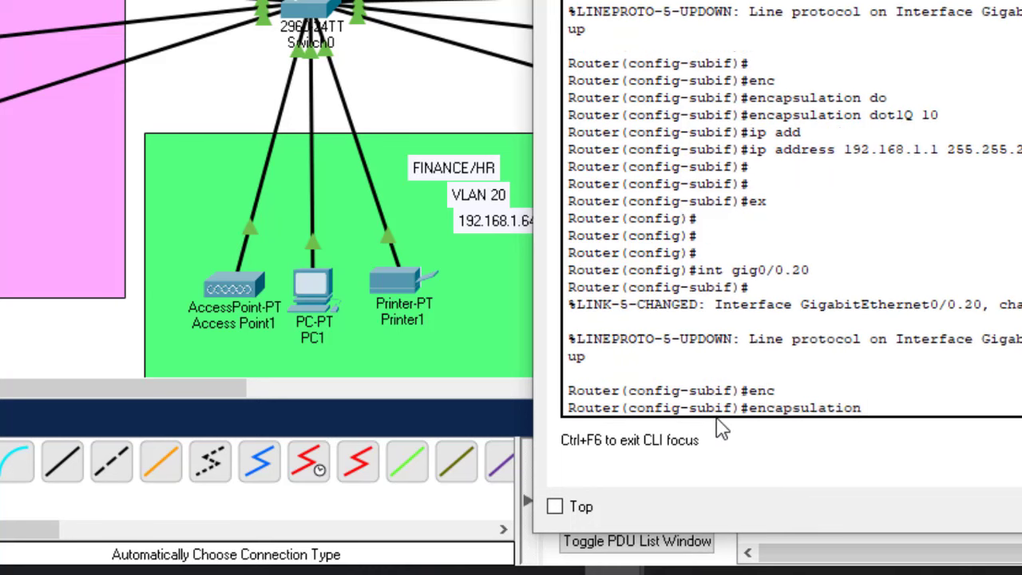
{"action": "type", "text": "d"}
{"action": "key", "text": "Tab"}
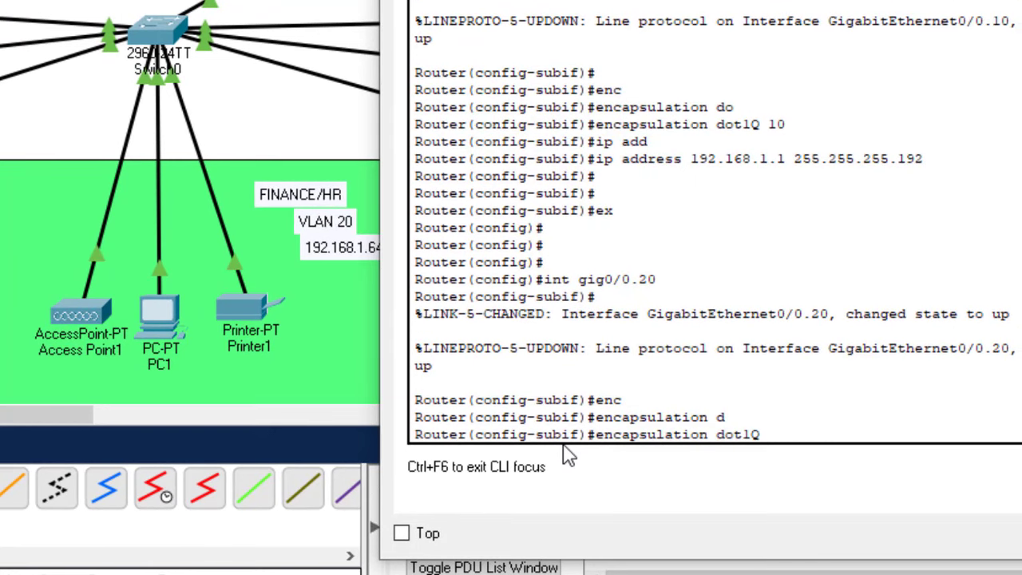
{"action": "type", "text": "20"}
{"action": "key", "text": "Return"}
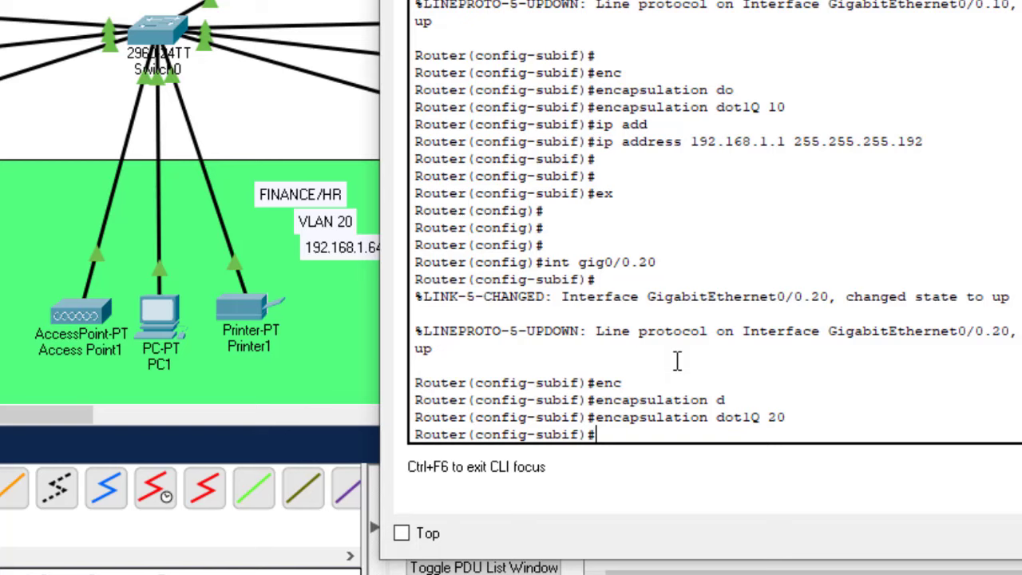
{"action": "key", "text": "Up"}
{"action": "key", "text": "Up"}
{"action": "key", "text": "Up"}
{"action": "key", "text": "Up"}
{"action": "key", "text": "Up"}
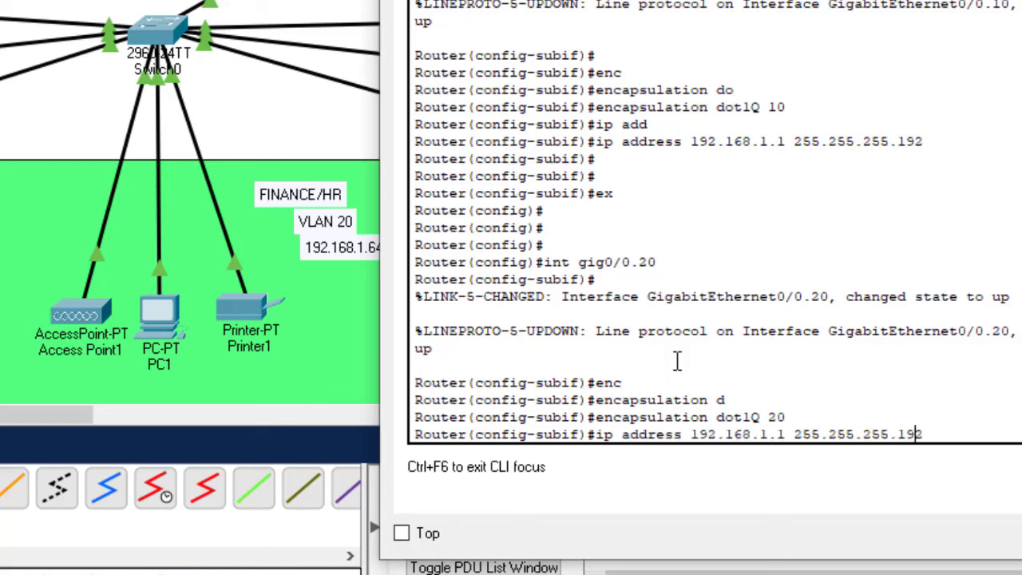
{"action": "key", "text": "Left"}
{"action": "key", "text": "Left"}
{"action": "key", "text": "Left"}
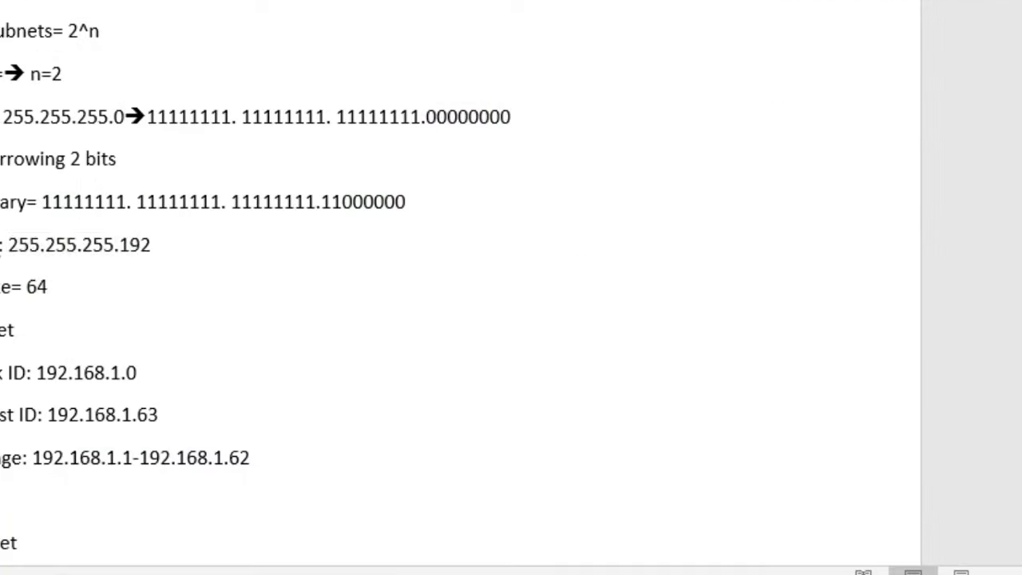
Look up 192.168.1.65 in the subnetting notes and set it as gig0/0.20's gateway
{"action": "key", "text": "shift+End"}
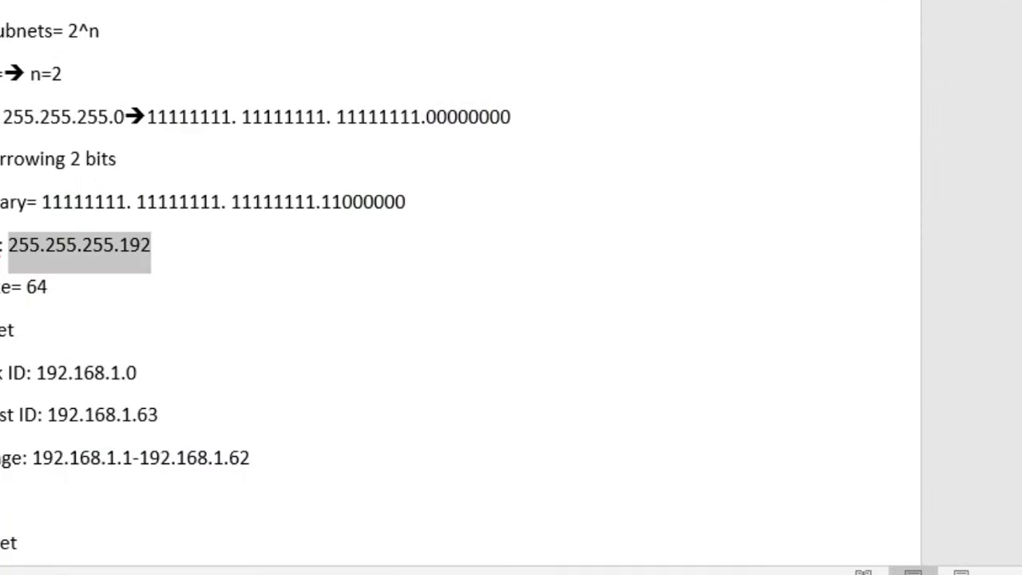
{"action": "scroll", "coordinate": [511, 288], "scroll_direction": "down", "scroll_amount": 5}
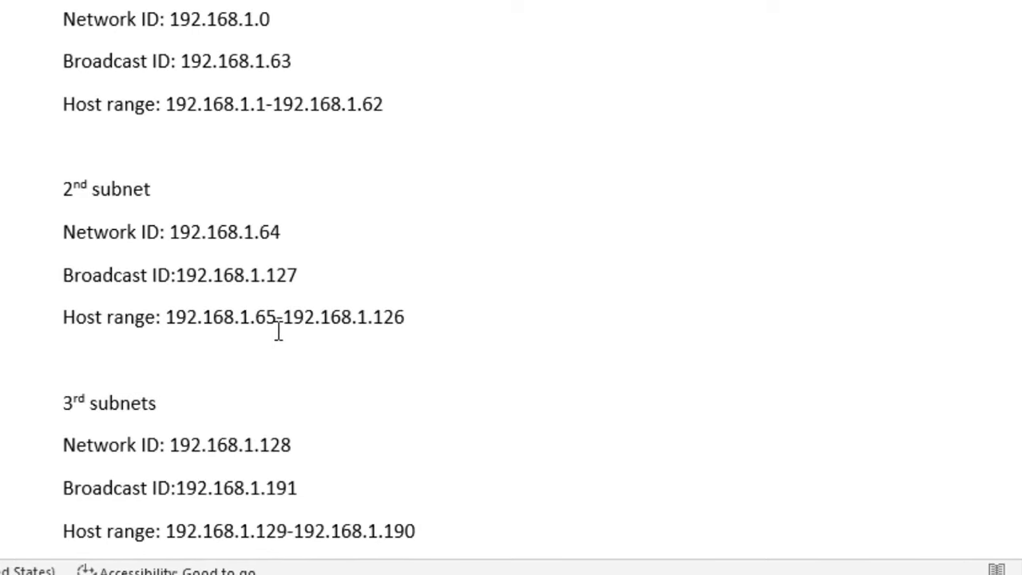
{"action": "left_click_drag", "start_coordinate": [277, 323], "coordinate": [256, 324]}
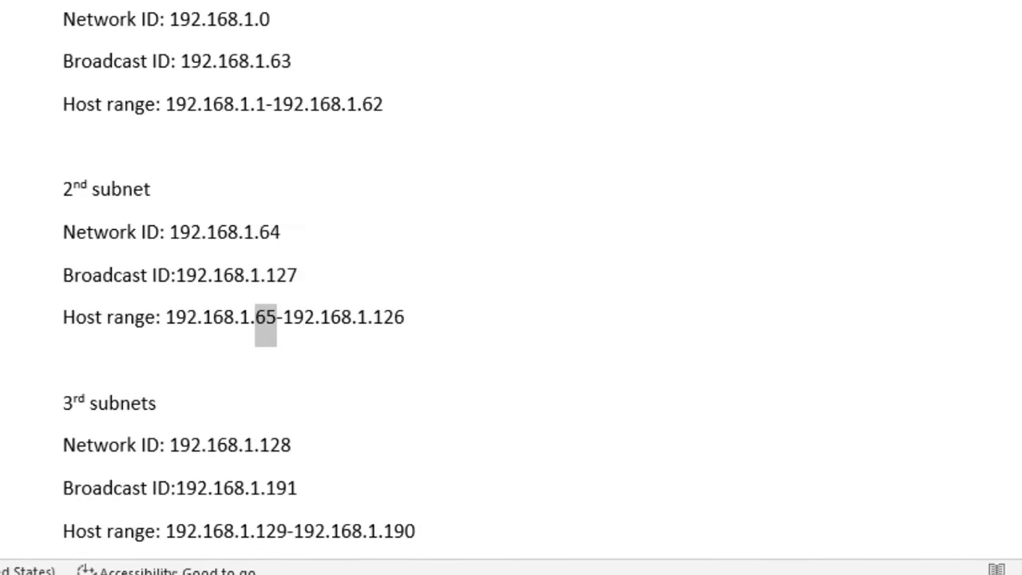
{"action": "left_click", "coordinate": [511, 504]}
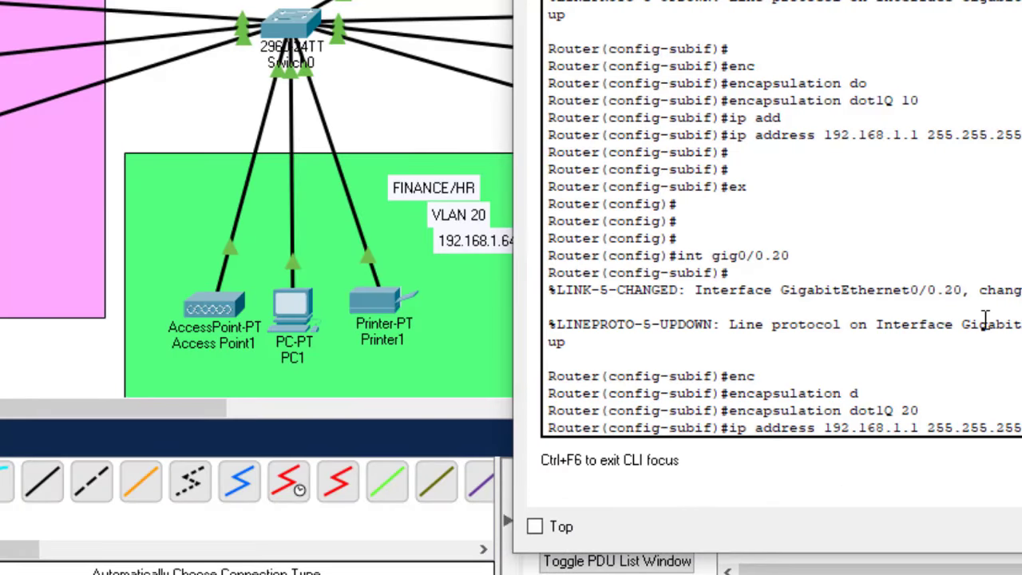
{"action": "key", "text": "BackSpace"}
{"action": "type", "text": "65"}
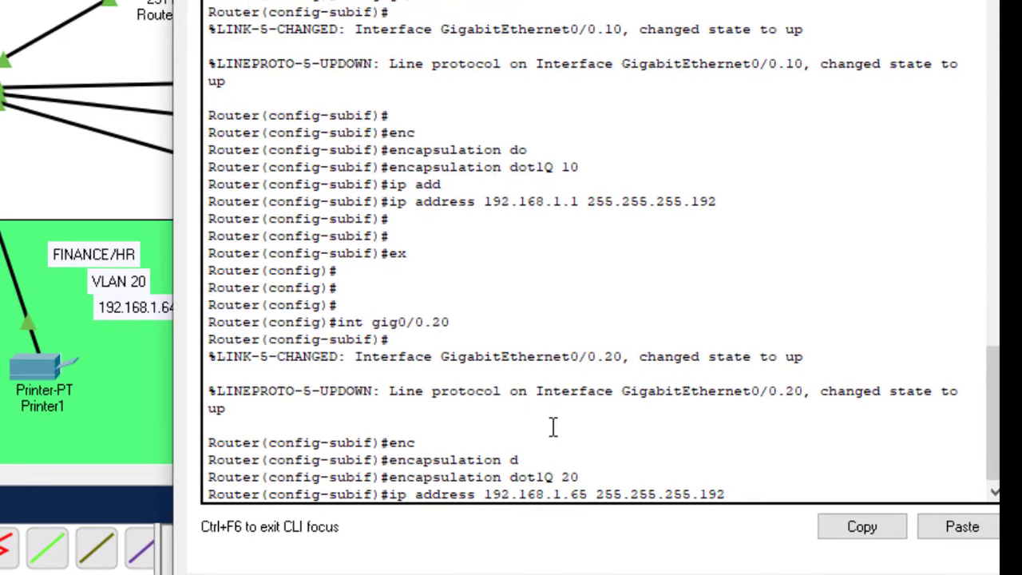
{"action": "key", "text": "Return"}
Save the router configuration with 'do wr' and exit subinterface mode
{"action": "type", "text": "do"}
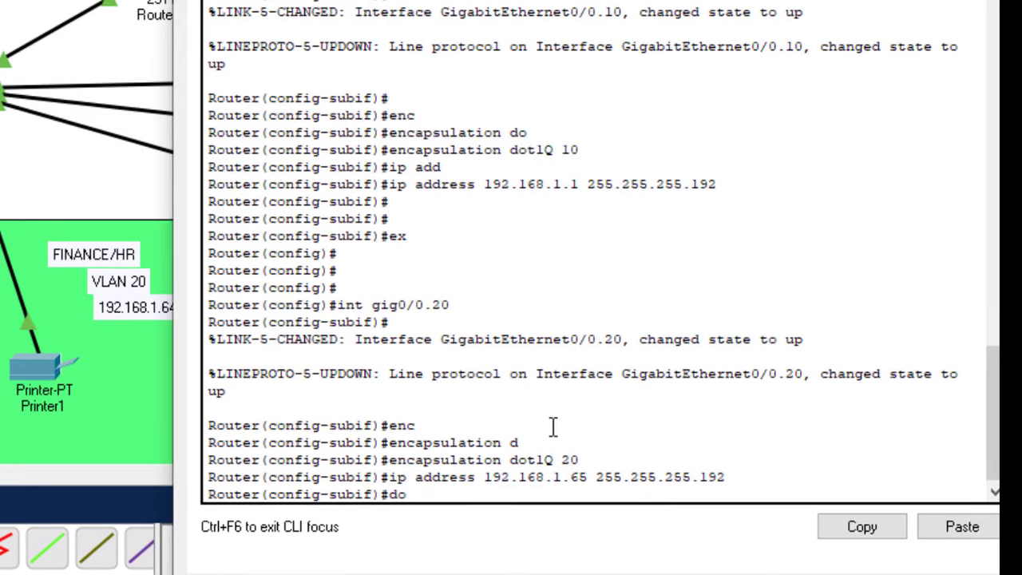
{"action": "type", "text": " wr"}
{"action": "key", "text": "Return"}
{"action": "key", "text": "Return"}
{"action": "type", "text": "ex"}
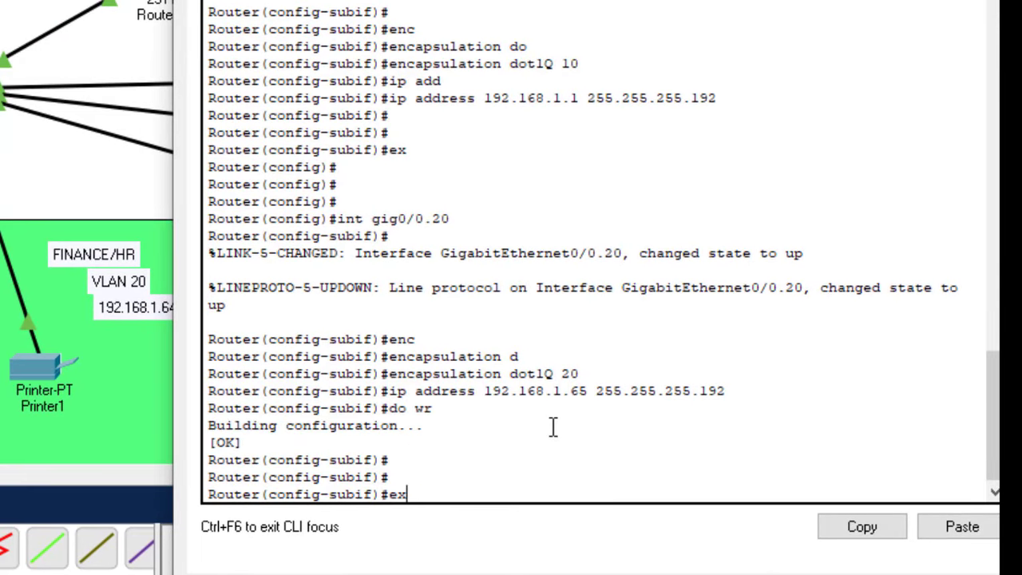
{"action": "key", "text": "Return"}
{"action": "key", "text": "Return"}
{"action": "key", "text": "Return"}
{"action": "key", "text": "Return"}
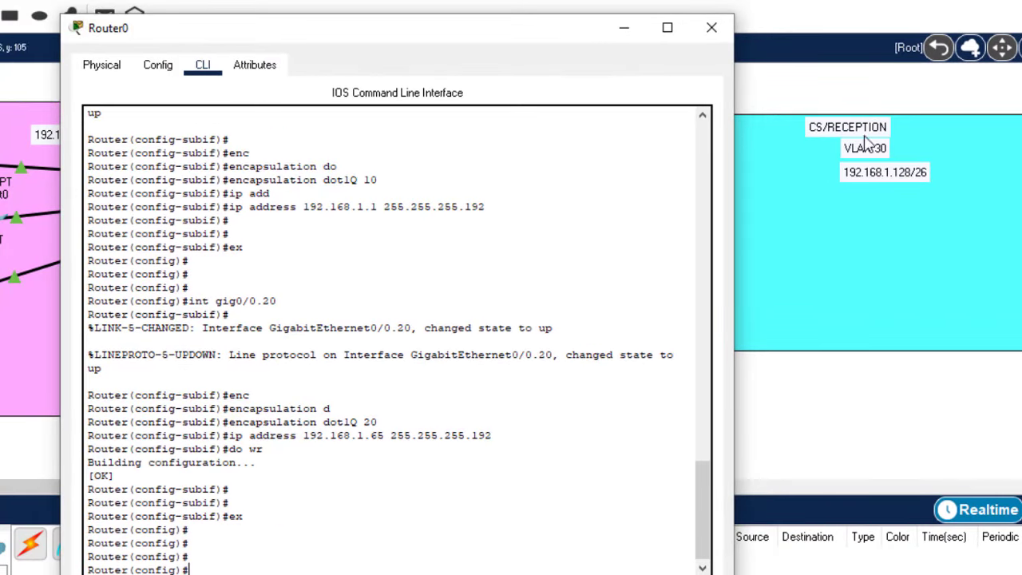
Recall the interface command and edit it to create subinterface gig0/0.30
{"action": "left_click_drag", "start_coordinate": [518, 37], "coordinate": [561, 0]}
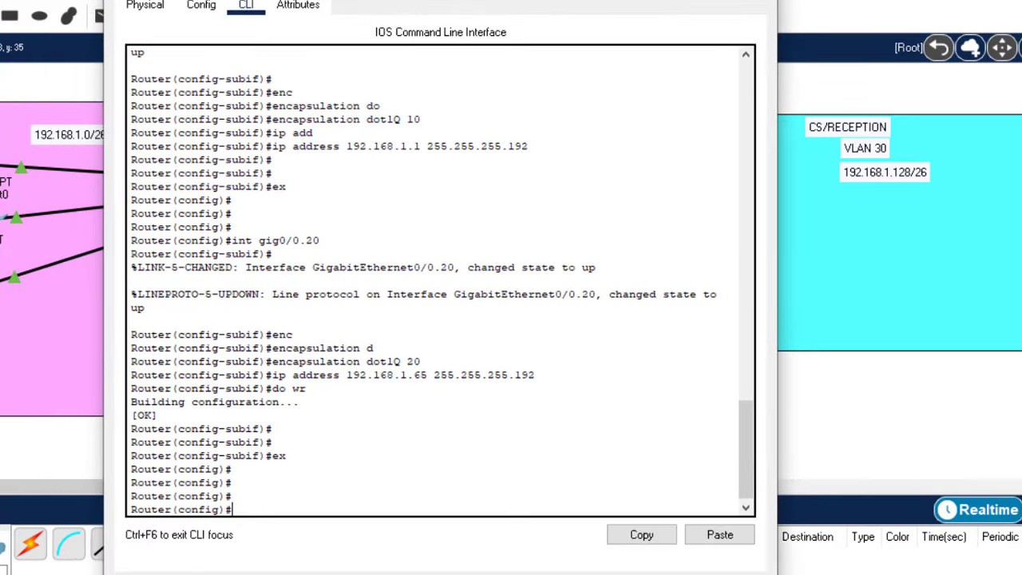
{"action": "key", "text": "Up"}
{"action": "key", "text": "Up"}
{"action": "key", "text": "Up"}
{"action": "key", "text": "Up"}
{"action": "key", "text": "Up"}
{"action": "key", "text": "Up"}
{"action": "key", "text": "Up"}
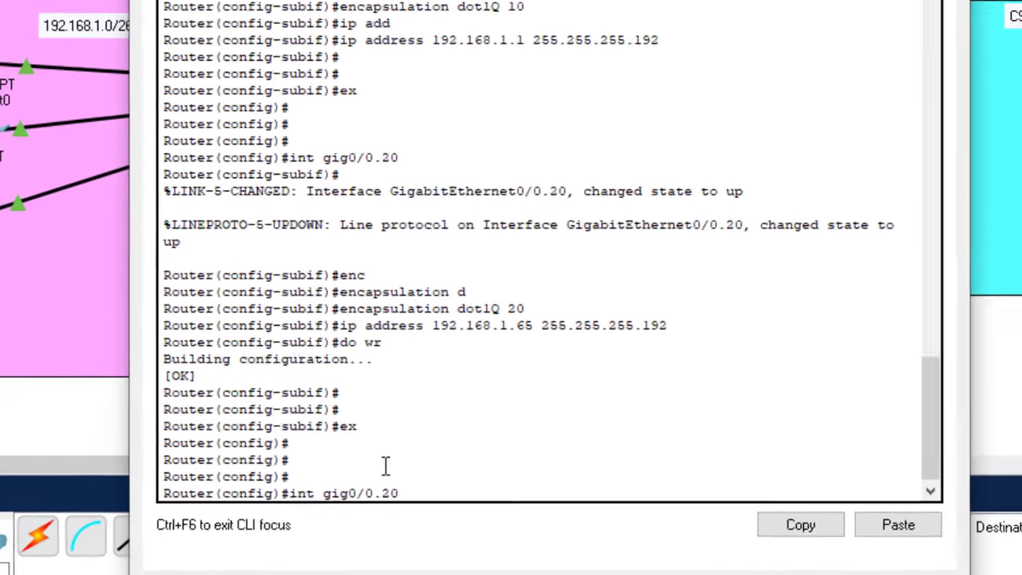
{"action": "key", "text": "BackSpace"}
{"action": "key", "text": "BackSpace"}
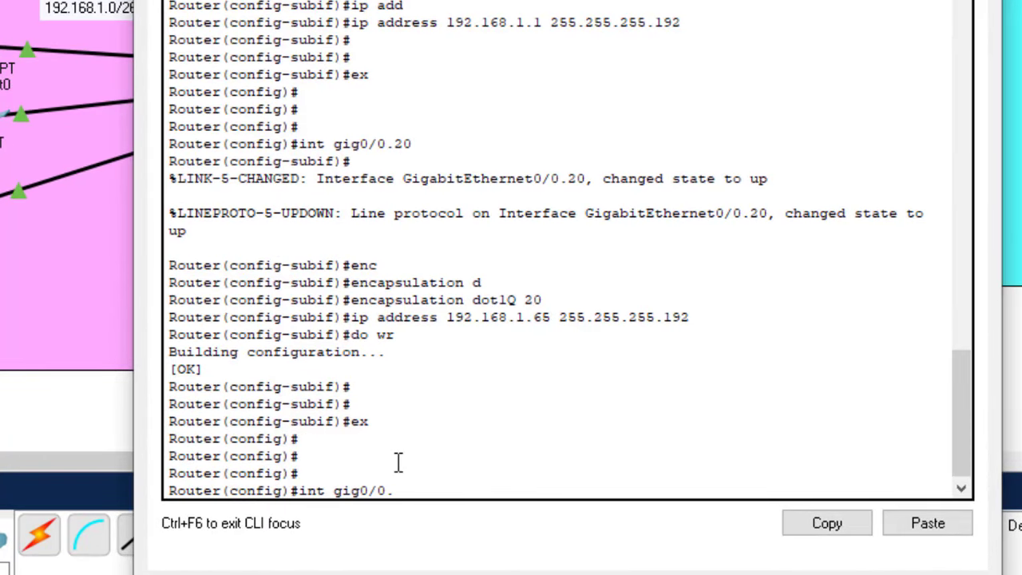
{"action": "type", "text": "30"}
{"action": "key", "text": "Return"}
Apply 'encapsulation dot1Q 30' and recall the previous ip address command for editing
{"action": "type", "text": "e"}
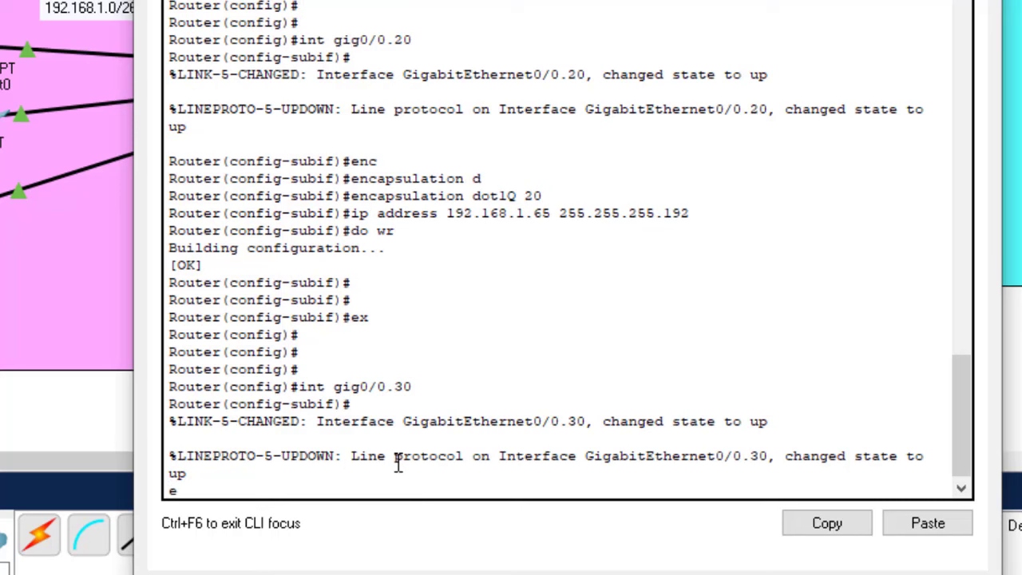
{"action": "type", "text": "nc"}
{"action": "key", "text": "Tab"}
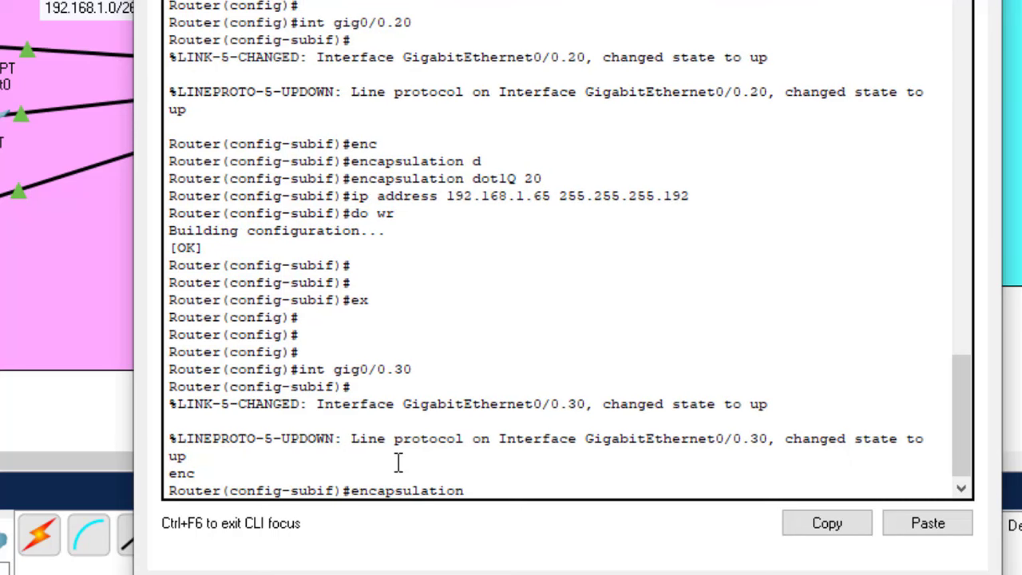
{"action": "type", "text": "d"}
{"action": "key", "text": "Tab"}
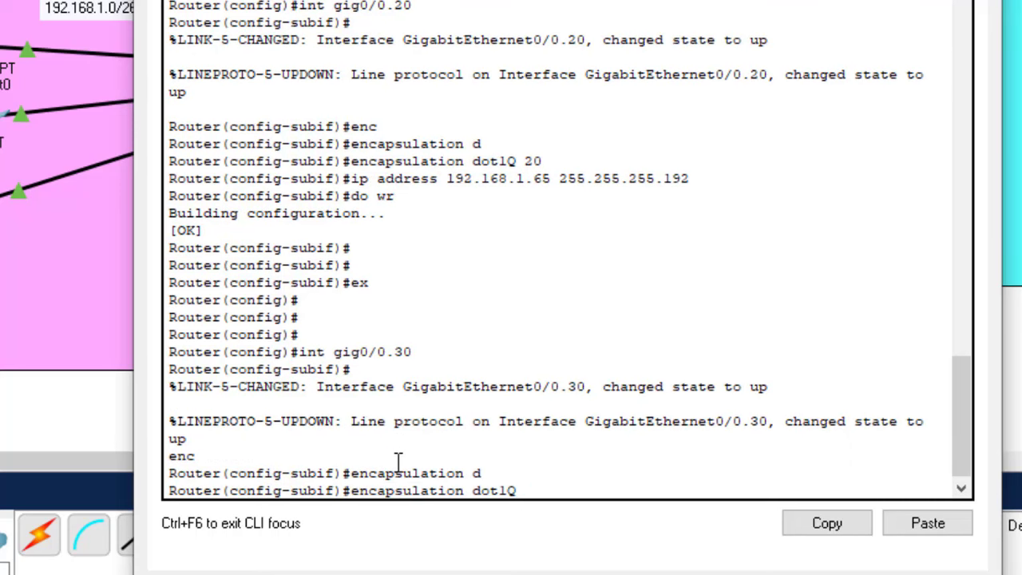
{"action": "type", "text": "30"}
{"action": "key", "text": "Return"}
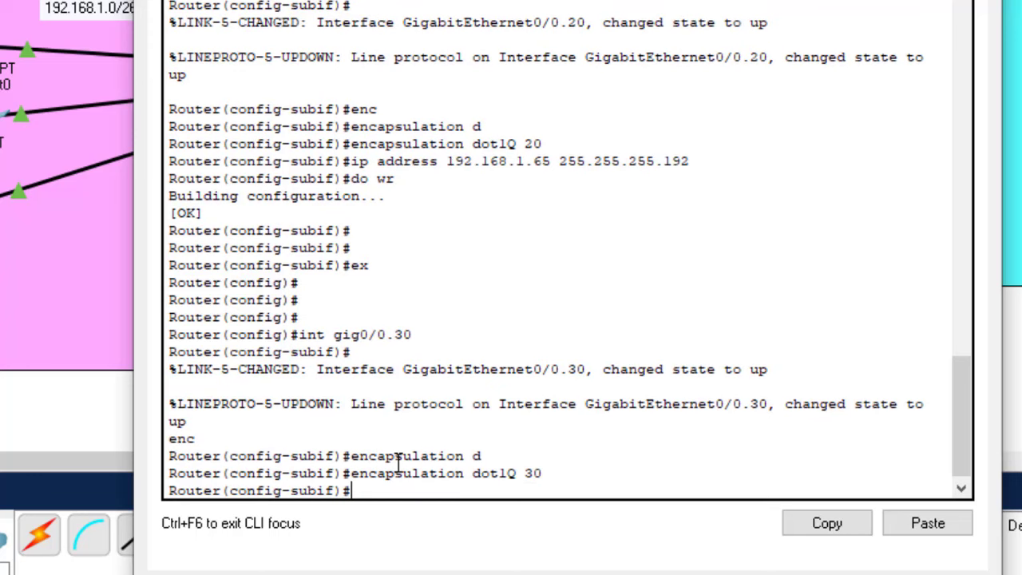
{"action": "key", "text": "Up"}
{"action": "key", "text": "Up"}
{"action": "key", "text": "Up"}
{"action": "key", "text": "Up"}
{"action": "key", "text": "Up"}
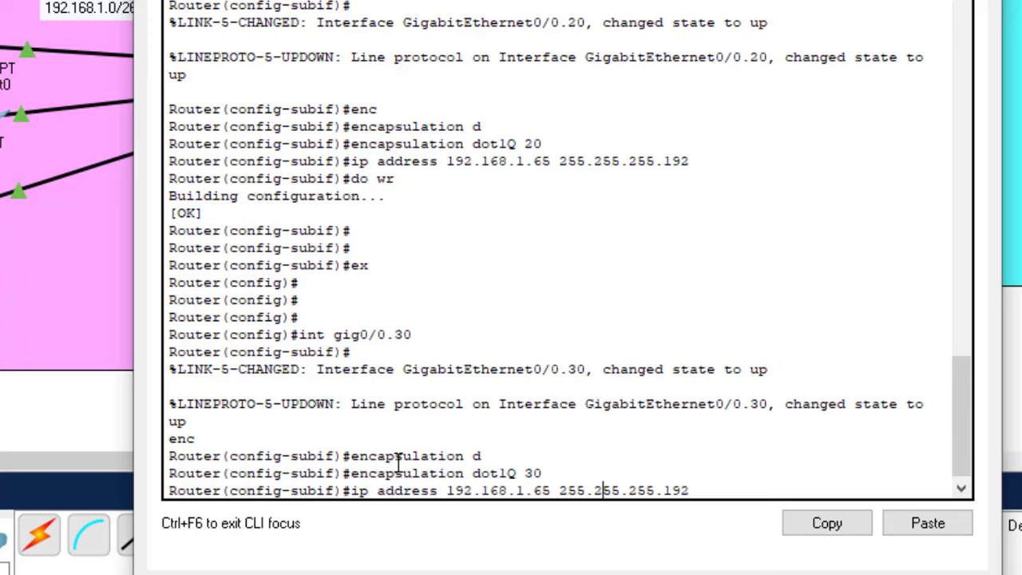
{"action": "key", "text": "Left"}
{"action": "key", "text": "Left"}
{"action": "key", "text": "Left"}
{"action": "key", "text": "Left"}
{"action": "key", "text": "Left"}
{"action": "key", "text": "Left"}
{"action": "key", "text": "Left"}
{"action": "key", "text": "Left"}
{"action": "key", "text": "Left"}
{"action": "key", "text": "Left"}
{"action": "key", "text": "Left"}
{"action": "key", "text": "Left"}
{"action": "key", "text": "Left"}
{"action": "key", "text": "Left"}
{"action": "key", "text": "Left"}
{"action": "key", "text": "Left"}
Find the third subnet's first host and set gig0/0.30 to 192.168.1.129 255.255.255.192
{"action": "left_click", "coordinate": [1010, 336]}
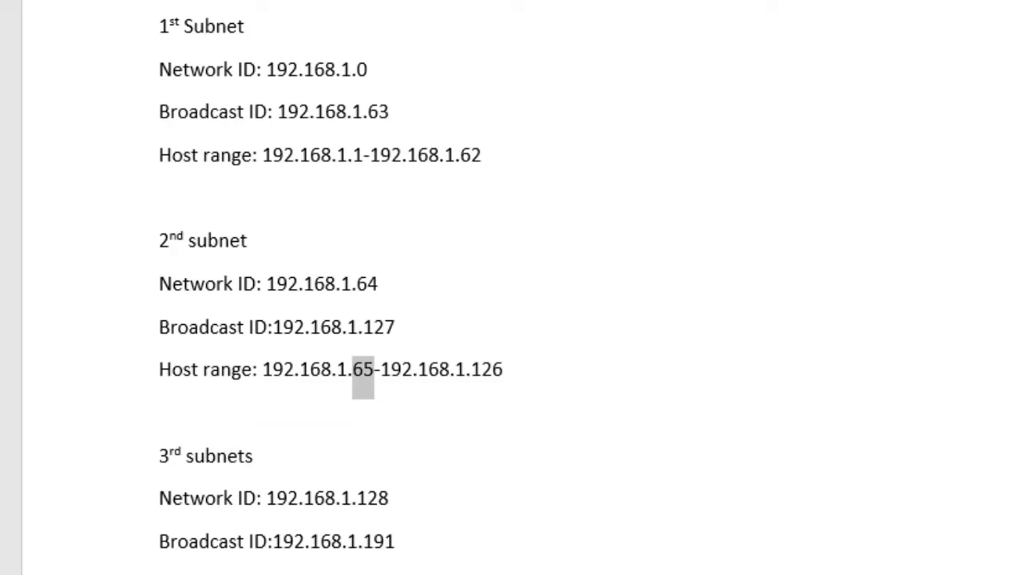
{"action": "scroll", "coordinate": [511, 288], "scroll_direction": "down", "scroll_amount": 5}
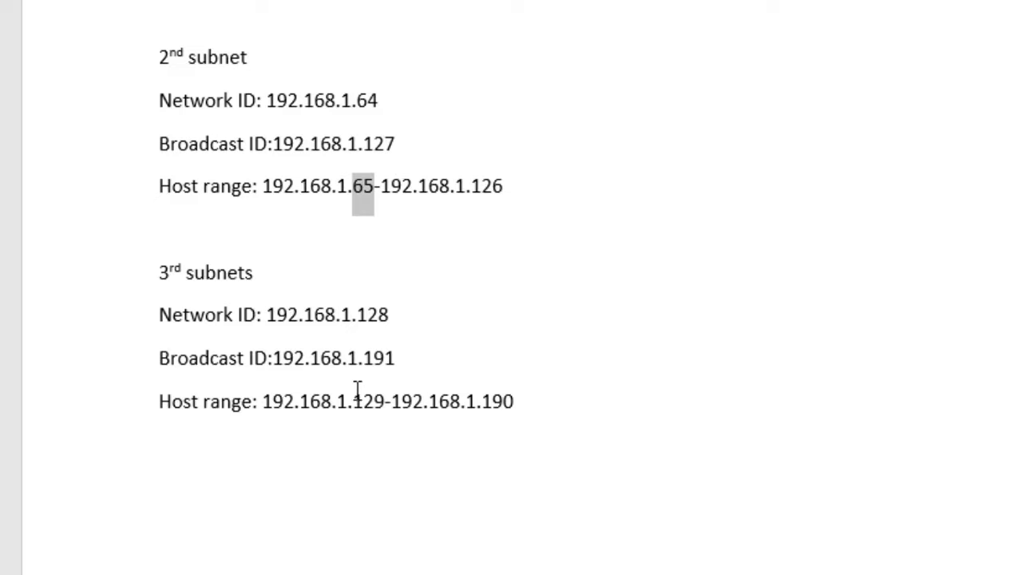
{"action": "left_click", "coordinate": [381, 401]}
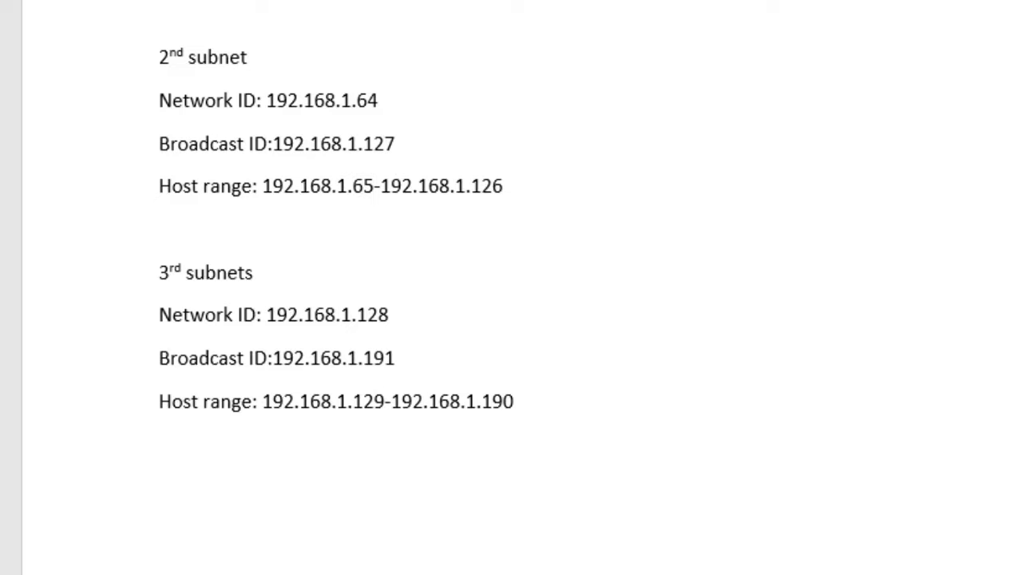
{"action": "left_click", "coordinate": [612, 531]}
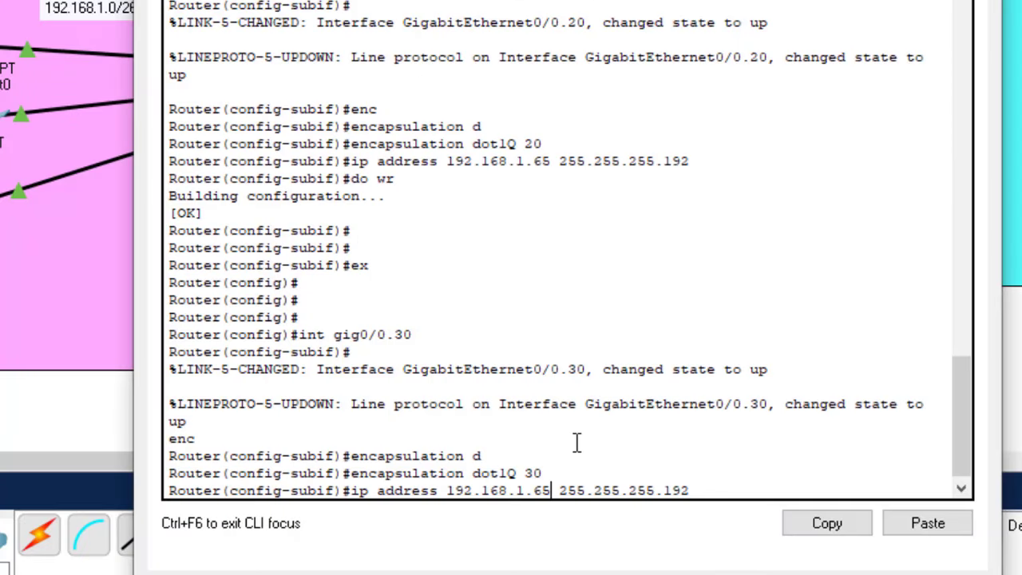
{"action": "key", "text": "BackSpace"}
{"action": "key", "text": "BackSpace"}
{"action": "type", "text": "129"}
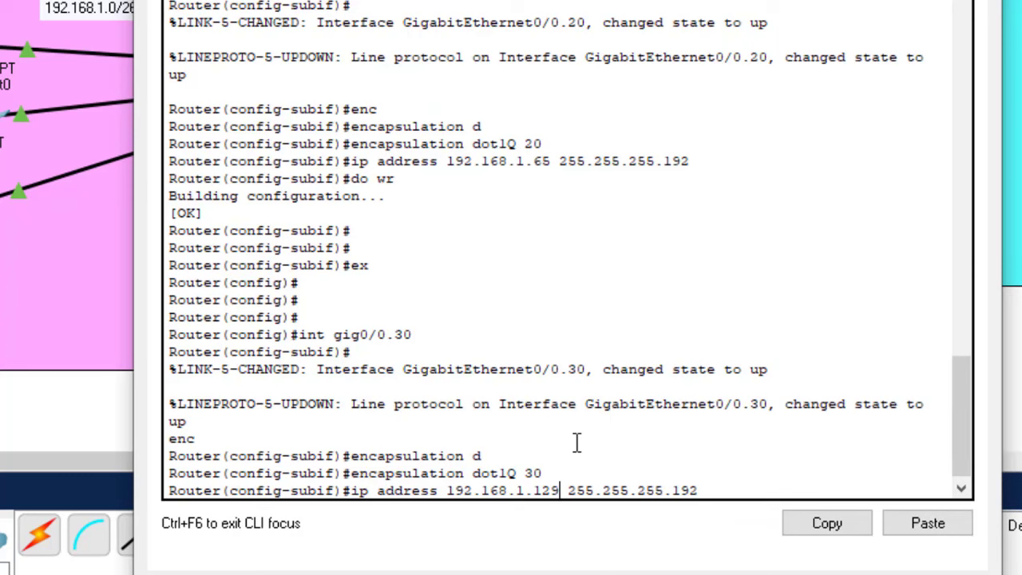
{"action": "key", "text": "Return"}
Save the router configuration with 'do wr' and exit to global configuration mode
{"action": "type", "text": "do"}
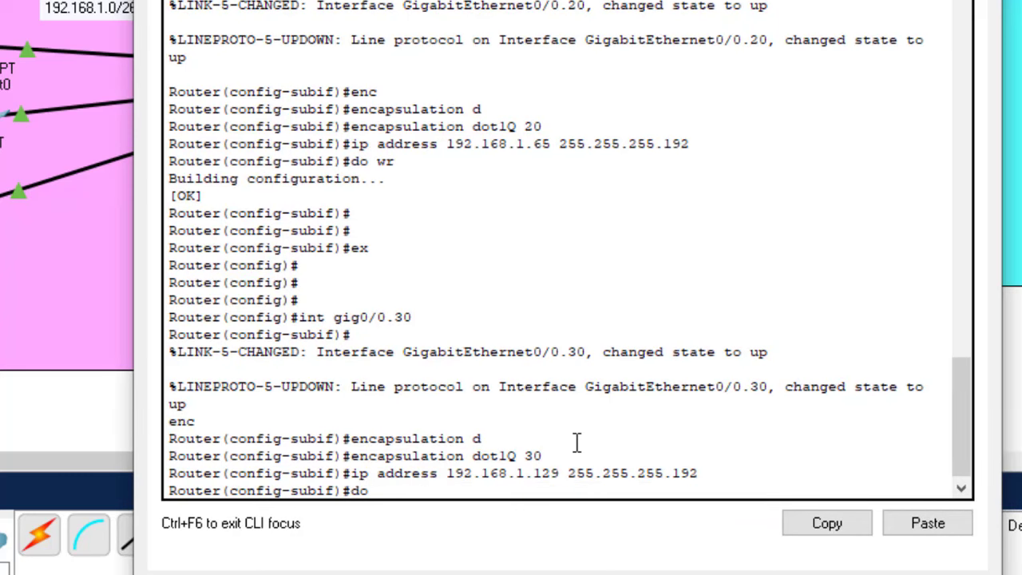
{"action": "type", "text": " wr"}
{"action": "key", "text": "Return"}
{"action": "key", "text": "Return"}
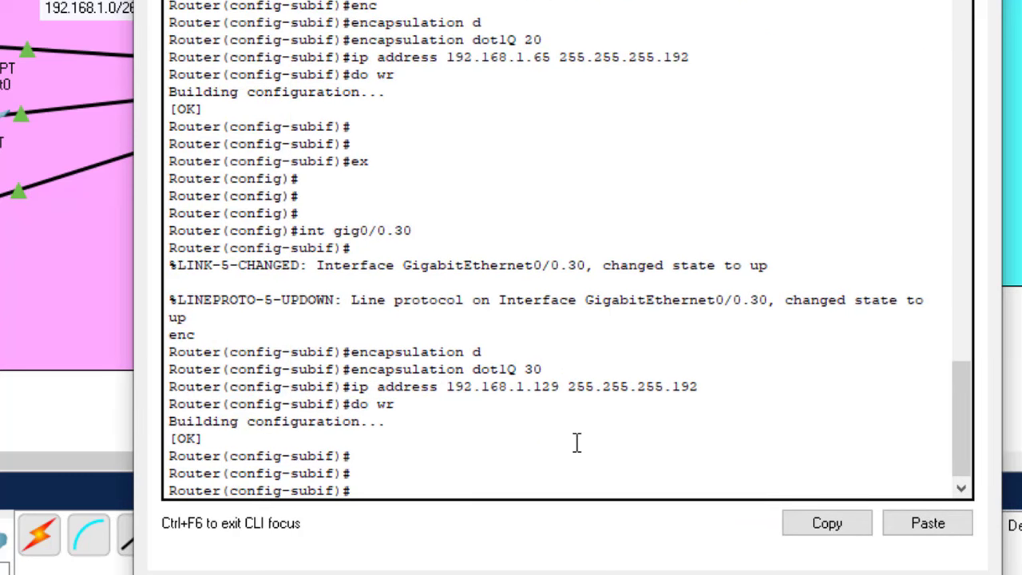
{"action": "type", "text": "exit"}
{"action": "key", "text": "Return"}
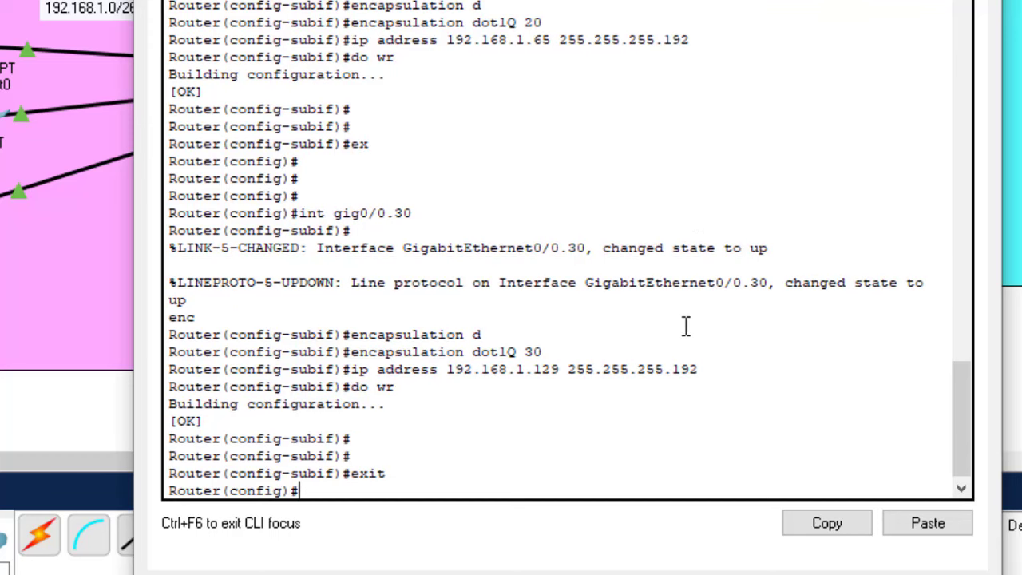
{"action": "key", "text": "Return"}
{"action": "key", "text": "Return"}
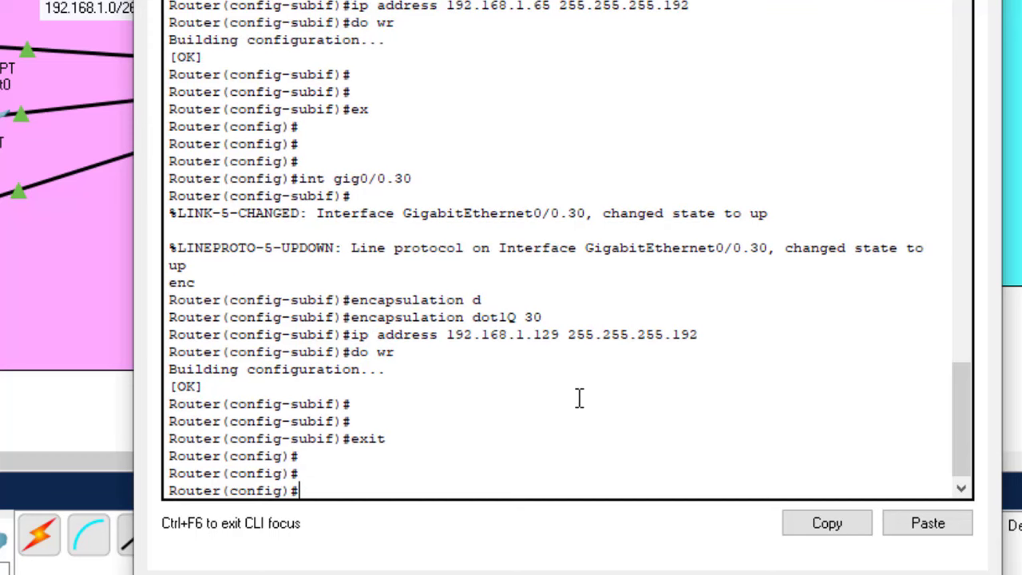
Show the startup configuration with 'do sh start', correcting the typo, and page to the subinterfaces
{"action": "type", "text": "do sh startr"}
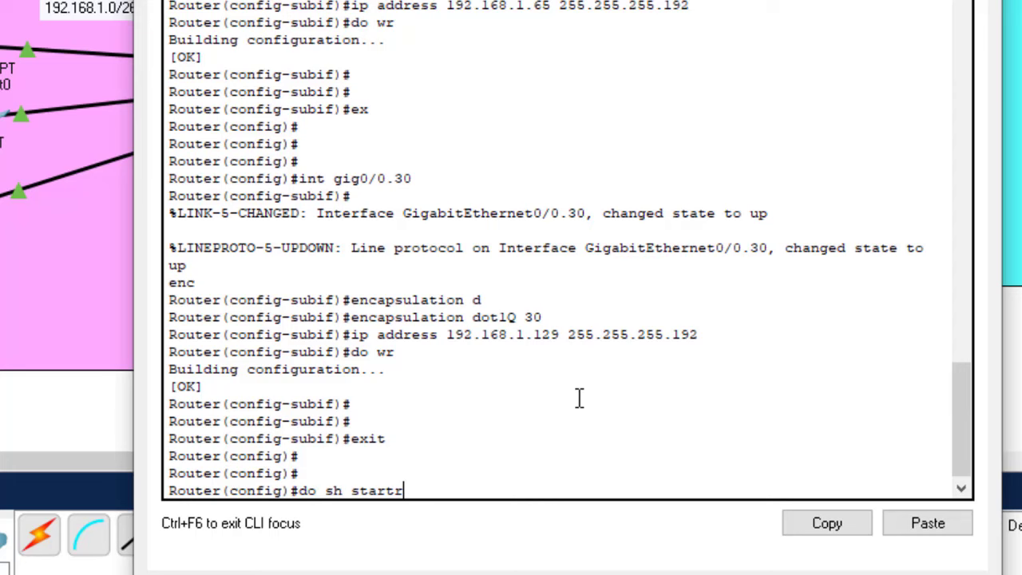
{"action": "key", "text": "Return"}
{"action": "key", "text": "Up"}
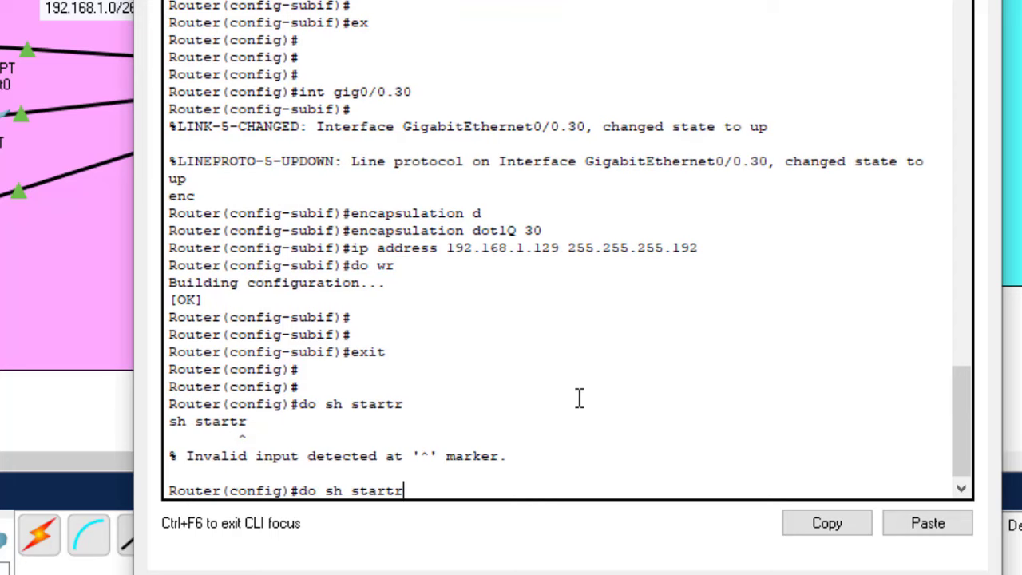
{"action": "key", "text": "Return"}
{"action": "key", "text": "space"}
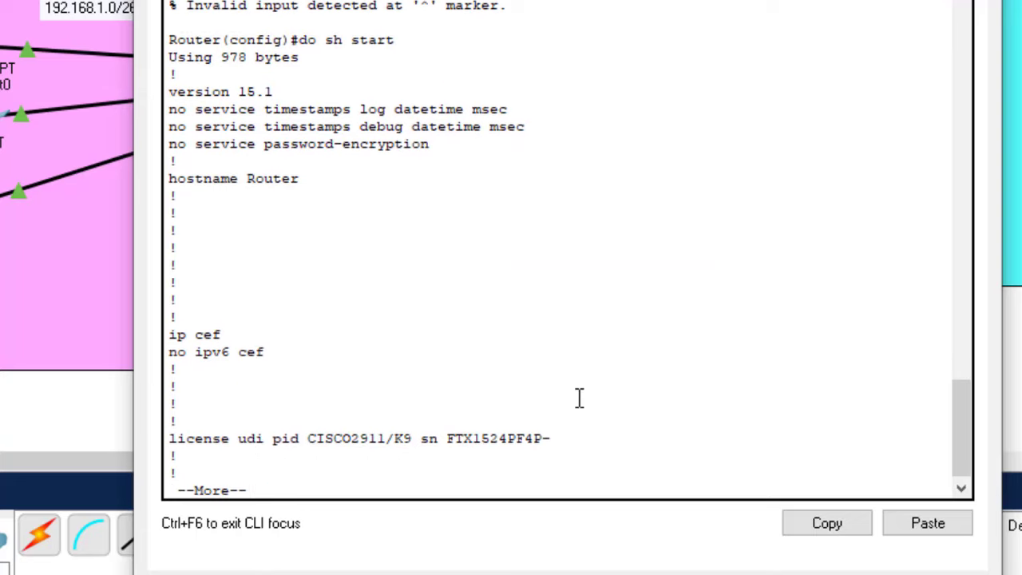
{"action": "key", "text": "space"}
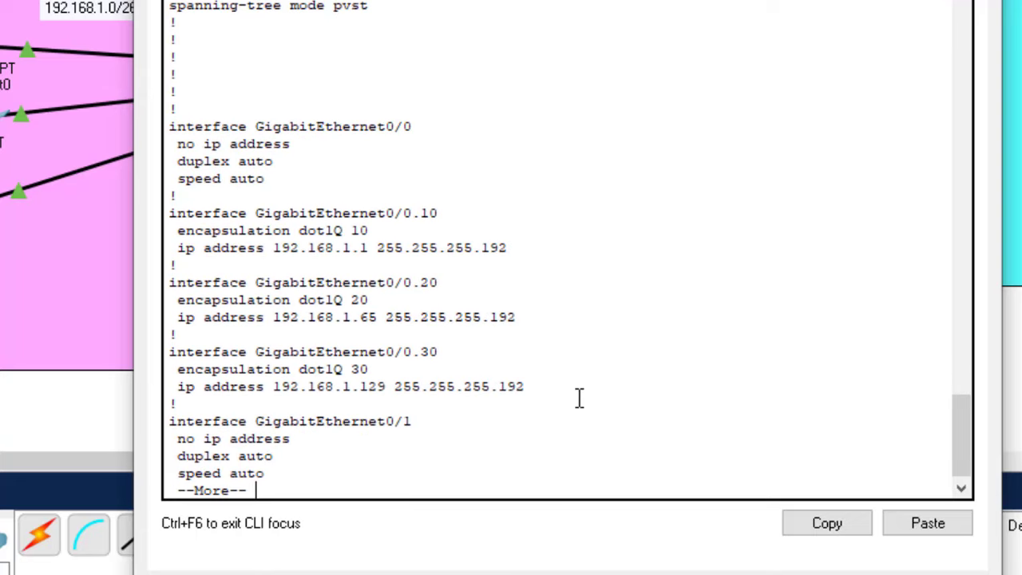
{"action": "key", "text": "Return"}
{"action": "key", "text": "Return"}
{"action": "key", "text": "Return"}
{"action": "key", "text": "Return"}
{"action": "key", "text": "Return"}
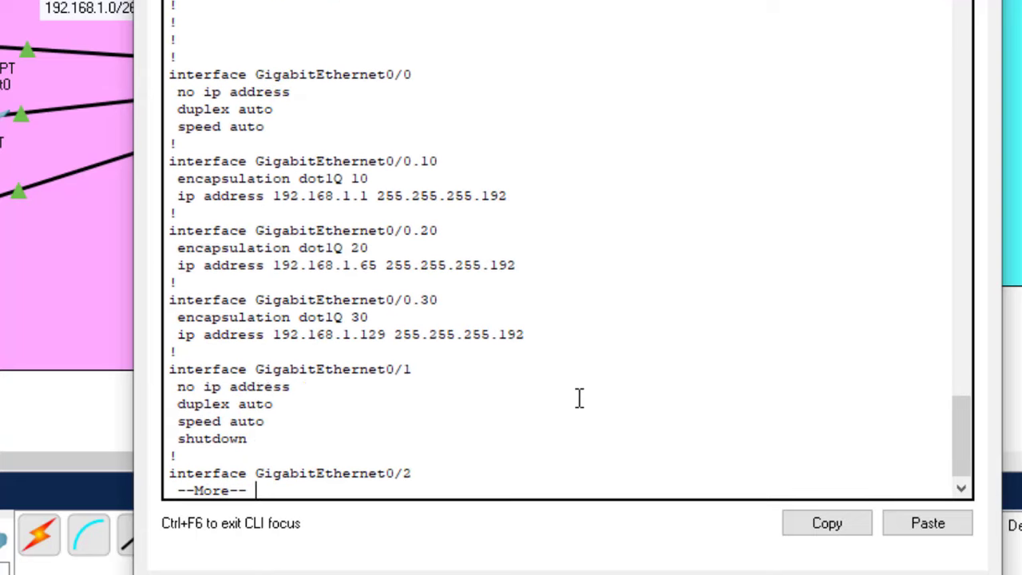
Highlight the GigabitEthernet0/0 subinterfaces 0.10, 0.20, 0.30, the VLAN 10 tag and its gateway line
{"action": "left_click_drag", "start_coordinate": [552, 308], "coordinate": [169, 125]}
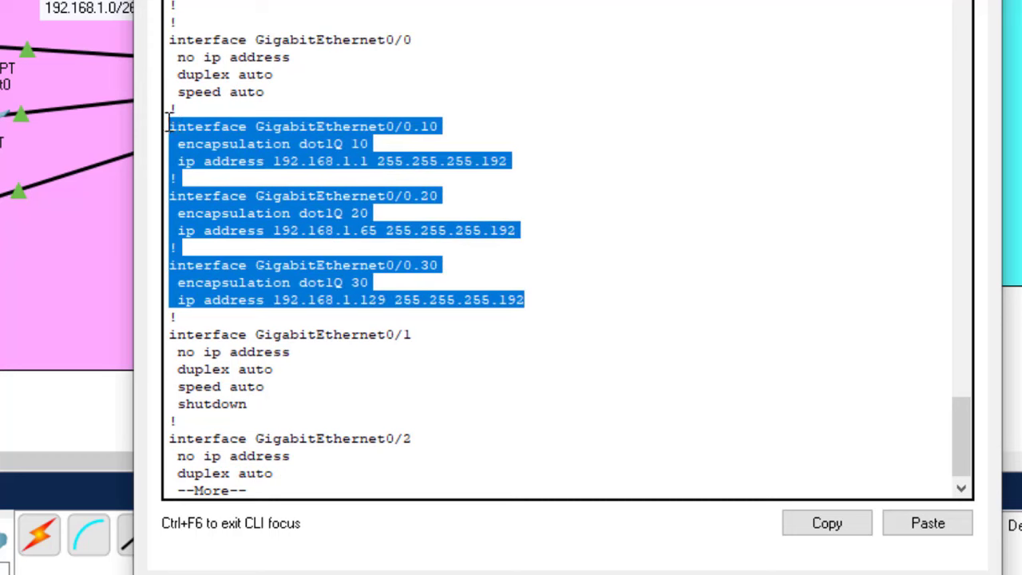
{"action": "left_click_drag", "start_coordinate": [413, 40], "coordinate": [384, 40]}
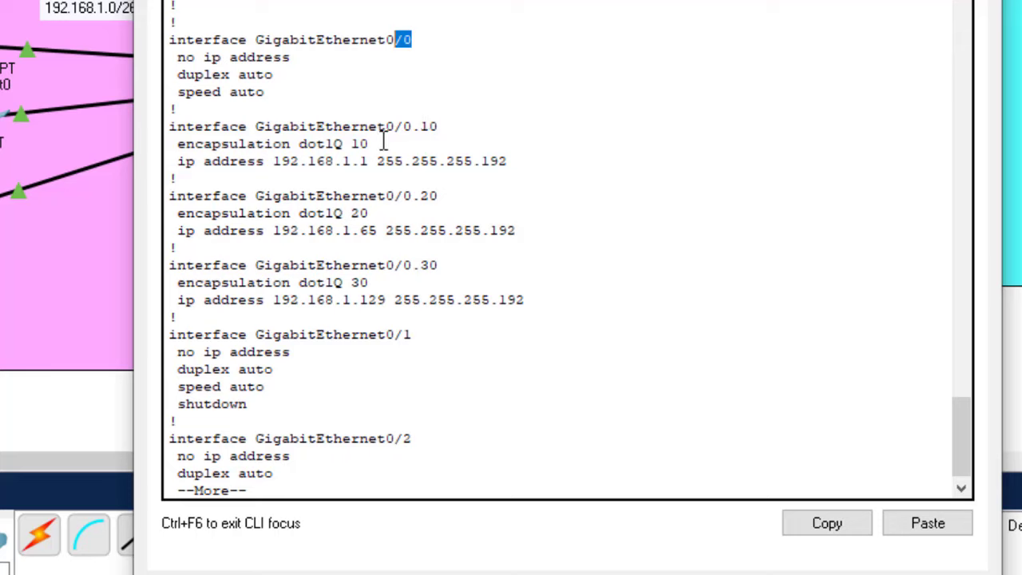
{"action": "left_click_drag", "start_coordinate": [374, 144], "coordinate": [356, 139]}
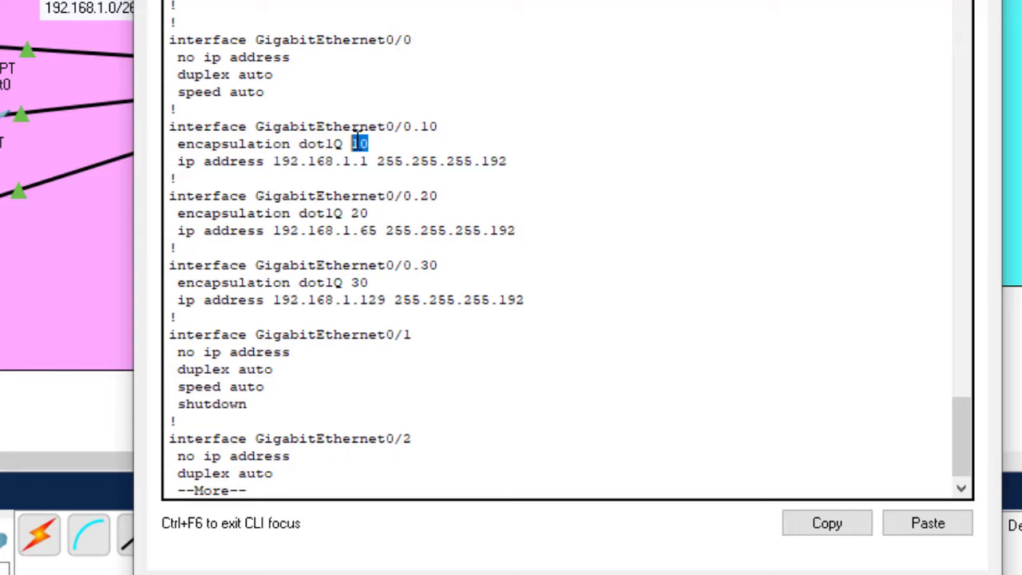
{"action": "left_click_drag", "start_coordinate": [517, 162], "coordinate": [182, 164]}
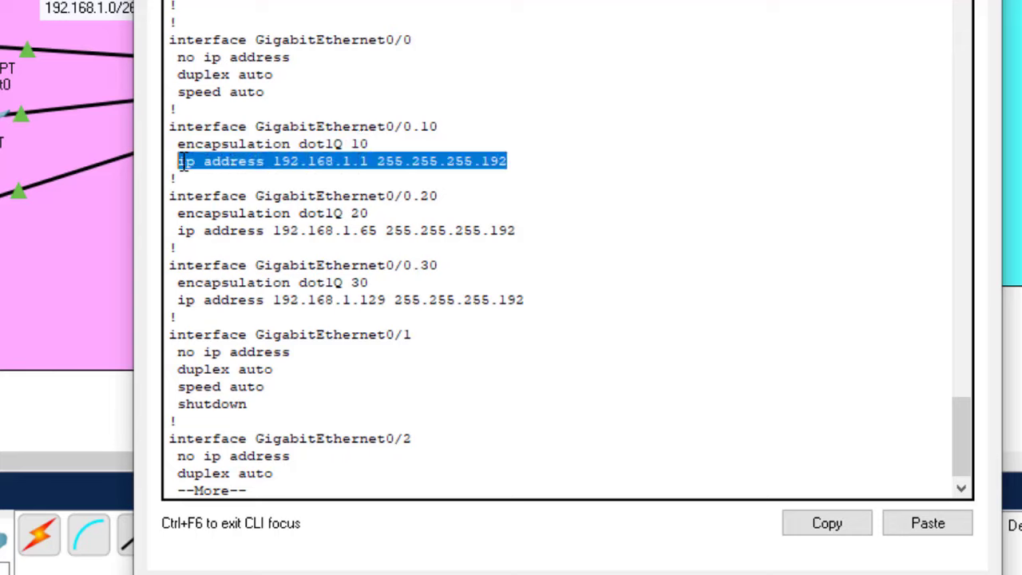
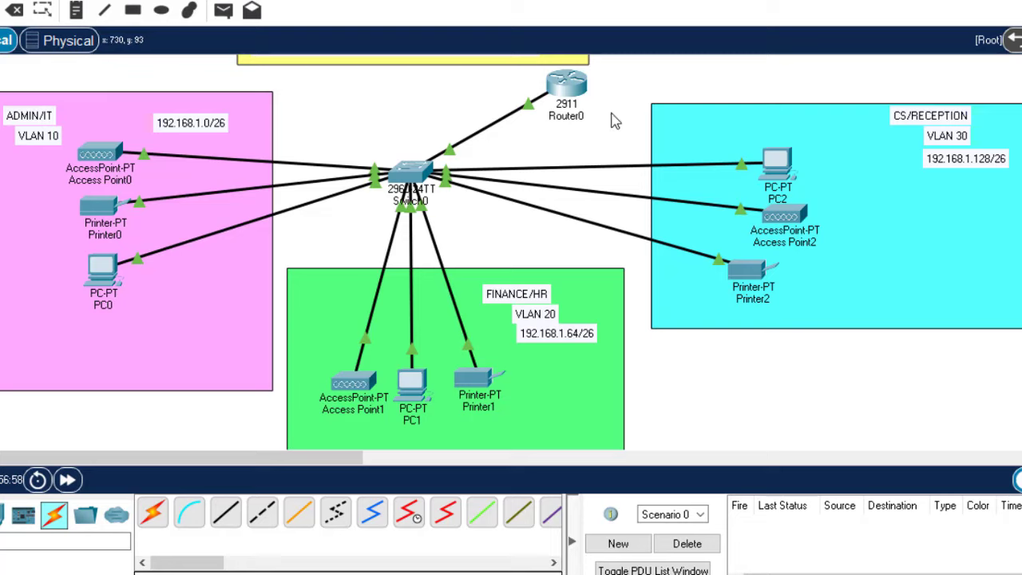
Enable the DHCP service on Router0 with 'service dhcp' from its CLI
{"action": "left_click", "coordinate": [579, 87]}
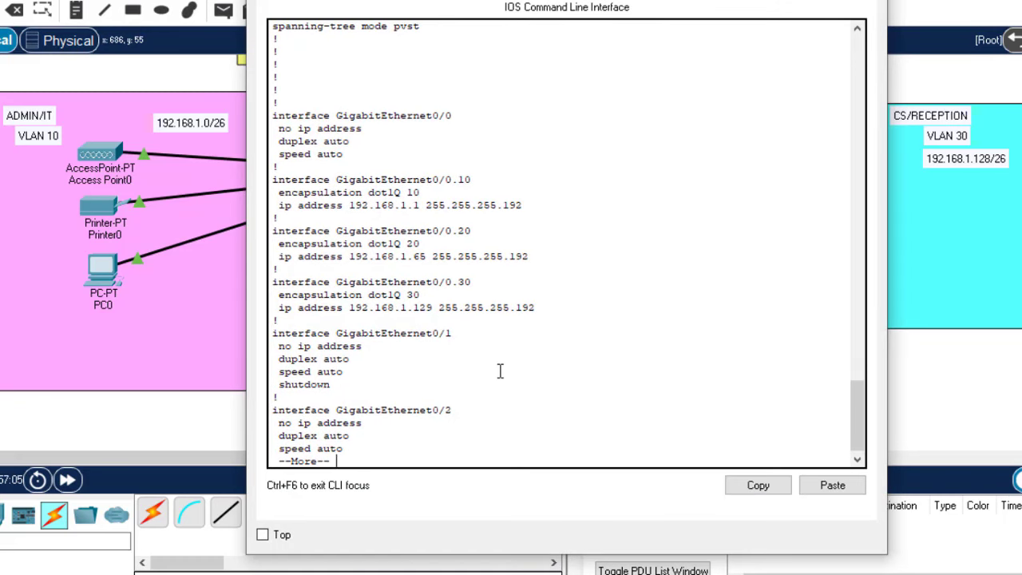
{"action": "key", "text": "q"}
{"action": "key", "text": "Return"}
{"action": "key", "text": "Return"}
{"action": "key", "text": "Return"}
{"action": "key", "text": "Return"}
{"action": "key", "text": "Return"}
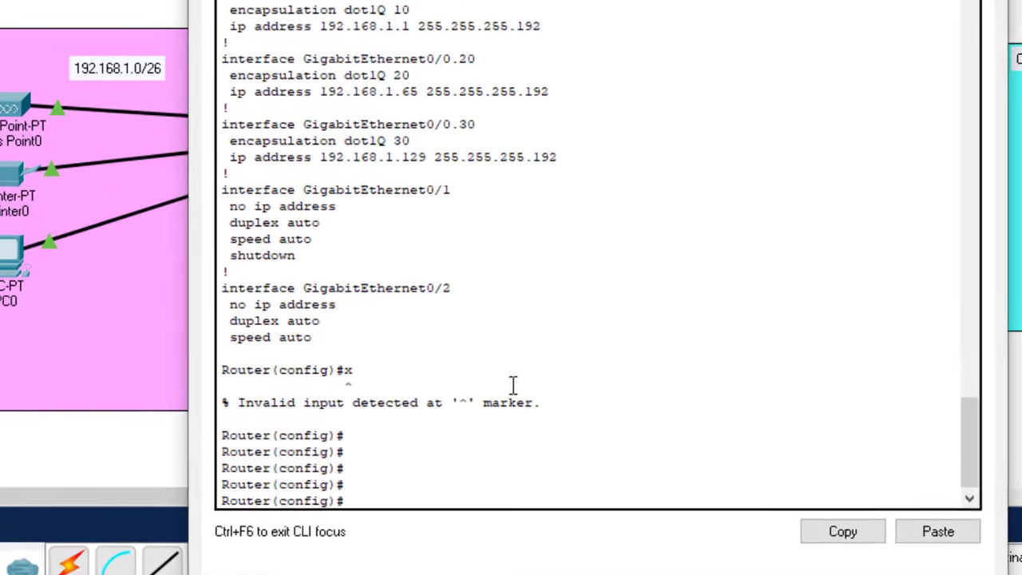
{"action": "type", "text": "serv"}
{"action": "key", "text": "Tab"}
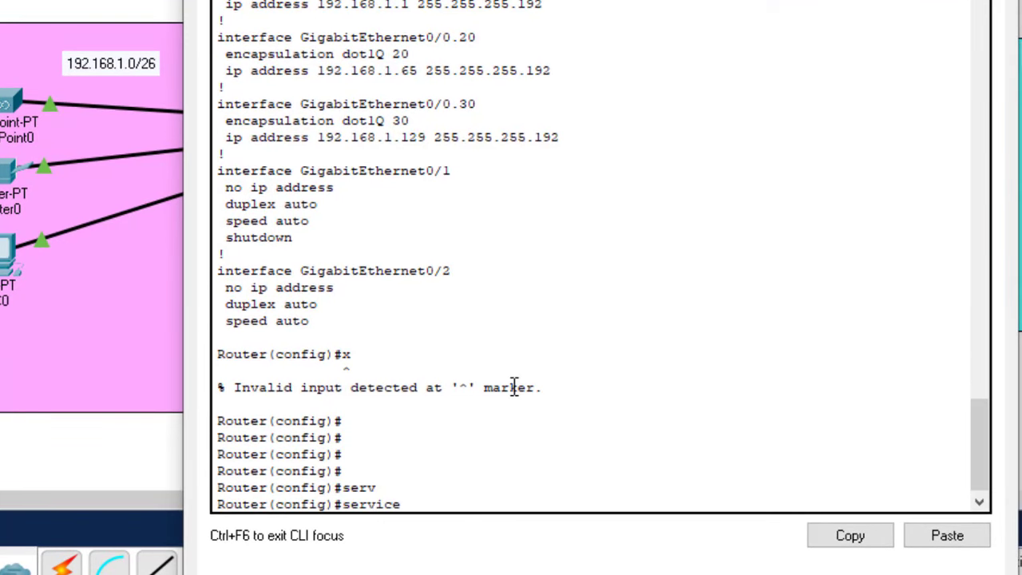
{"action": "type", "text": "dh"}
{"action": "key", "text": "Tab"}
{"action": "key", "text": "Return"}
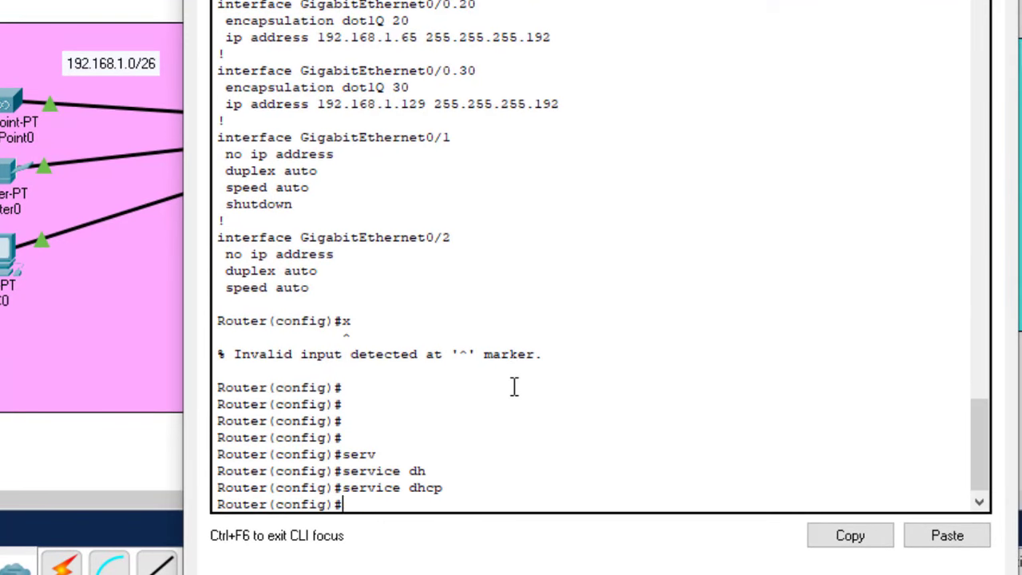
{"action": "left_click_drag", "start_coordinate": [455, 489], "coordinate": [345, 490]}
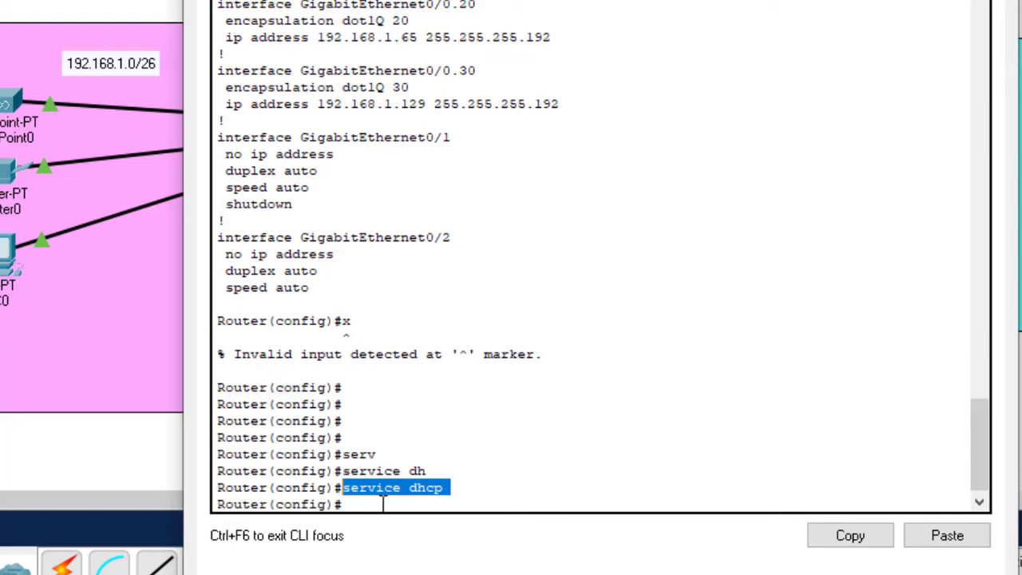
{"action": "left_click", "coordinate": [382, 504]}
{"action": "key", "text": "Return"}
{"action": "key", "text": "Return"}
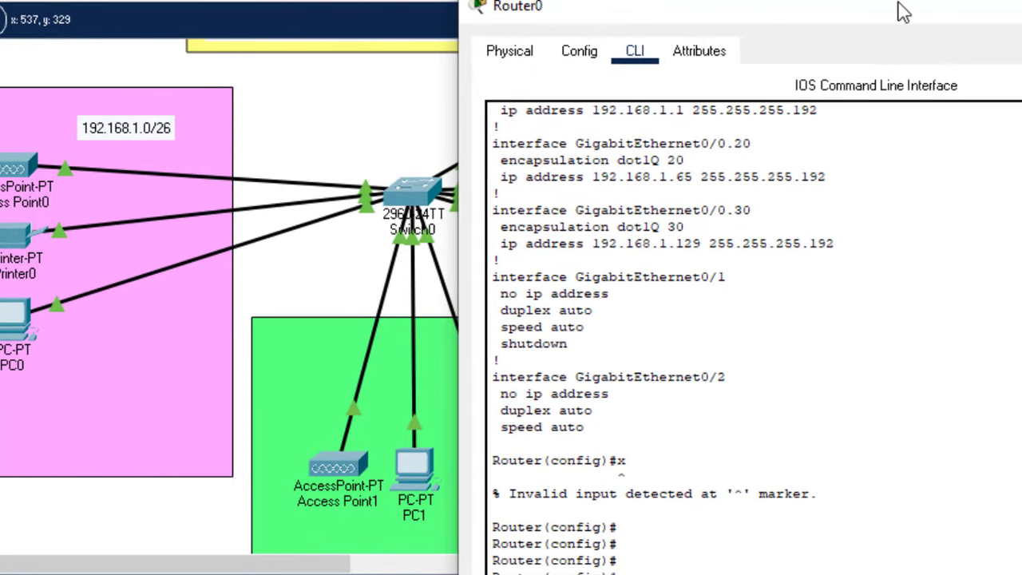
{"action": "left_click_drag", "start_coordinate": [897, 11], "coordinate": [391, 42]}
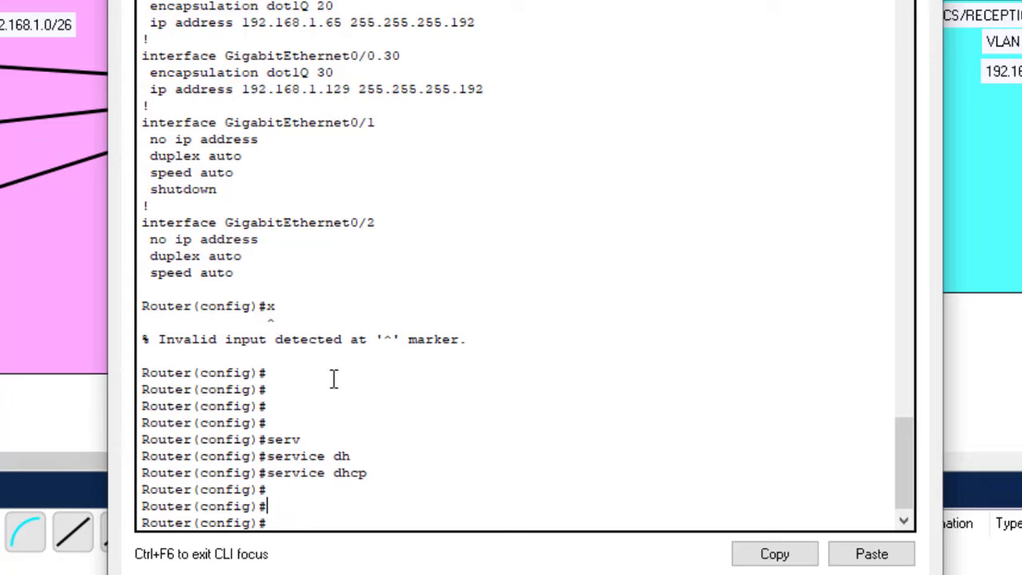
Create the DHCP pool named Admin-Pool on Router0
{"action": "type", "text": "ip dhc"}
{"action": "key", "text": "Tab"}
{"action": "type", "text": "p"}
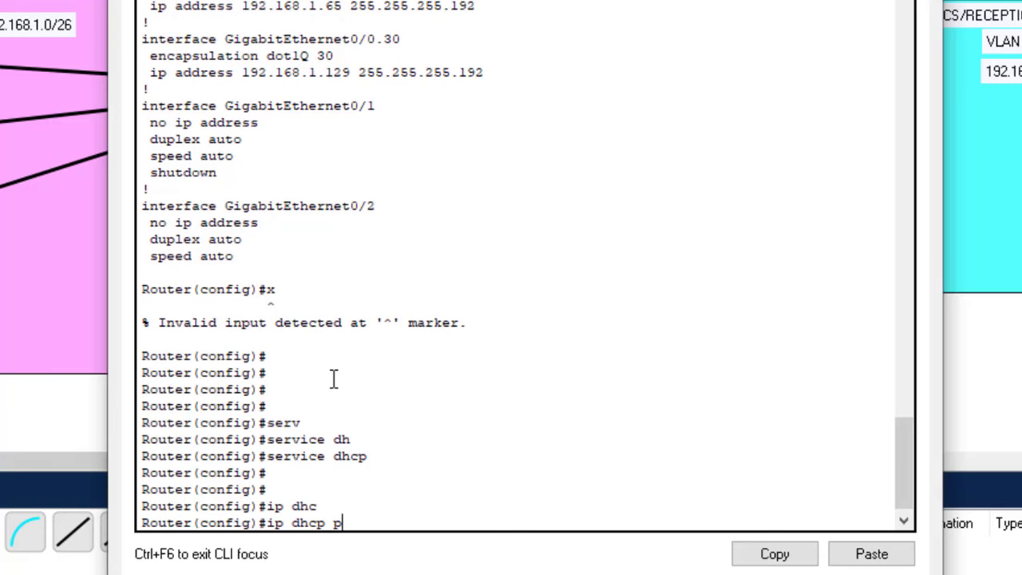
{"action": "type", "text": "o"}
{"action": "key", "text": "Tab"}
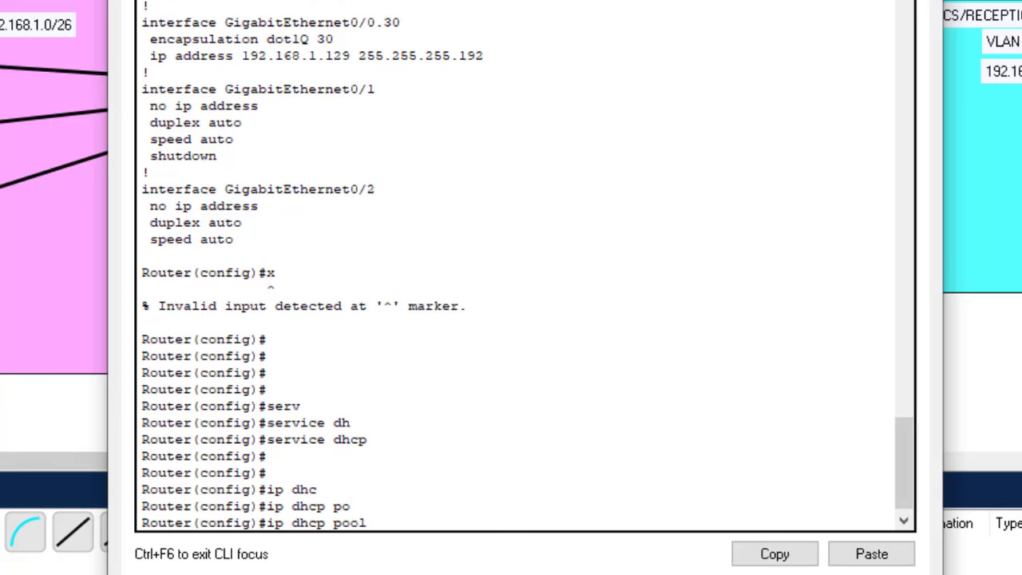
{"action": "type", "text": "Admin-Pool"}
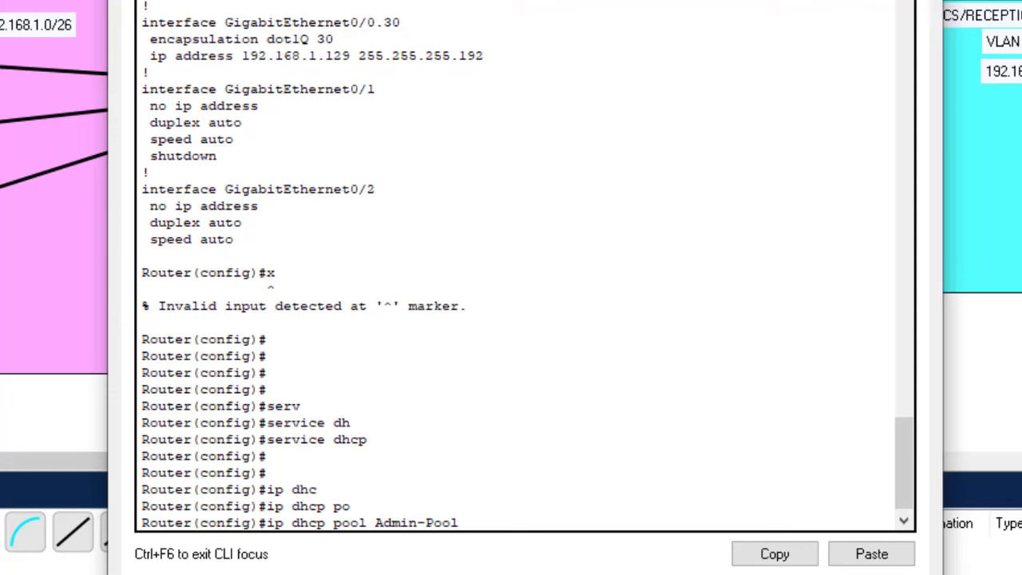
{"action": "key", "text": "Return"}
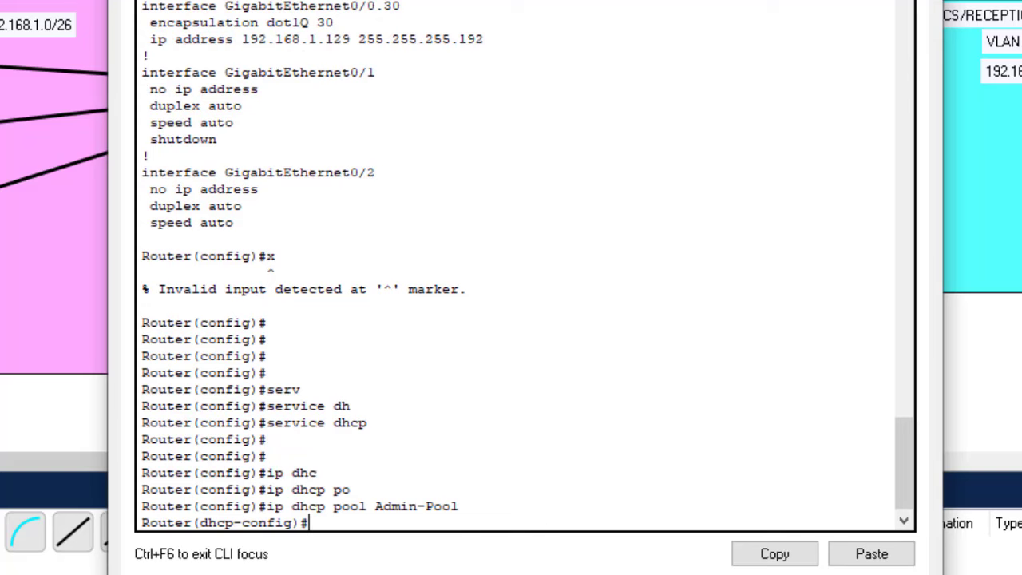
{"action": "left_click_drag", "start_coordinate": [470, 506], "coordinate": [266, 507]}
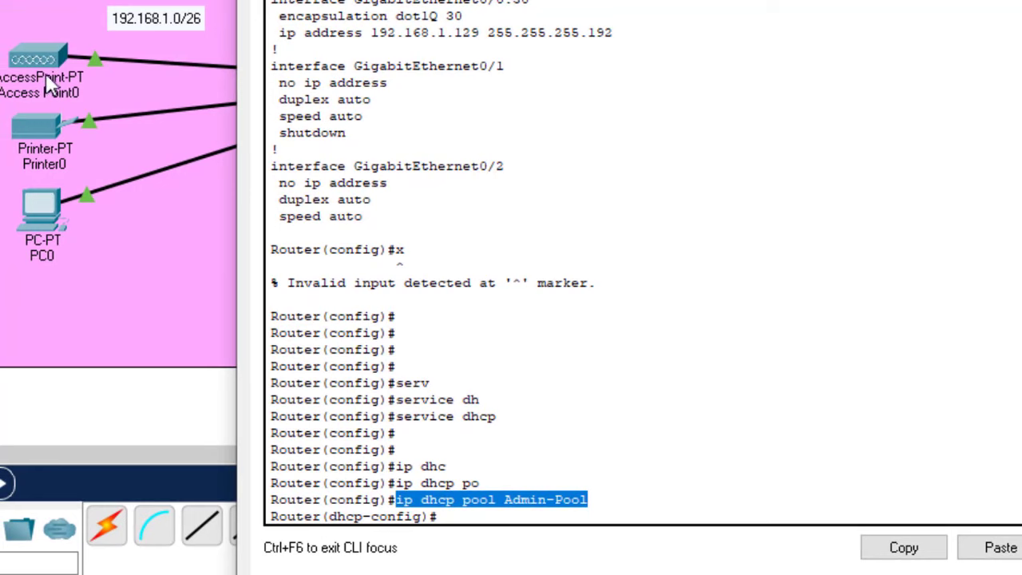
{"action": "left_click", "coordinate": [478, 514]}
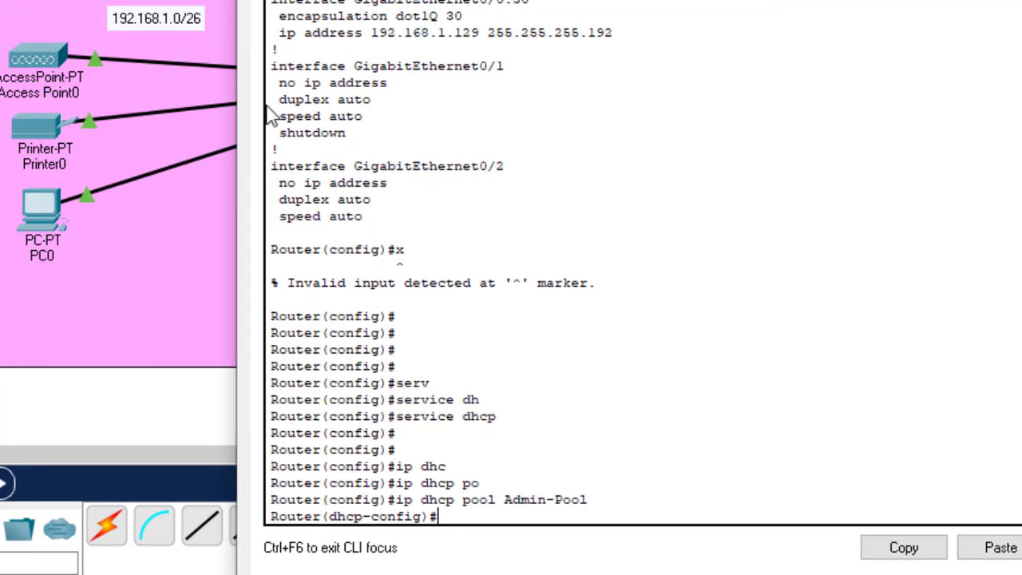
{"action": "left_click_drag", "start_coordinate": [560, 2], "coordinate": [678, 10]}
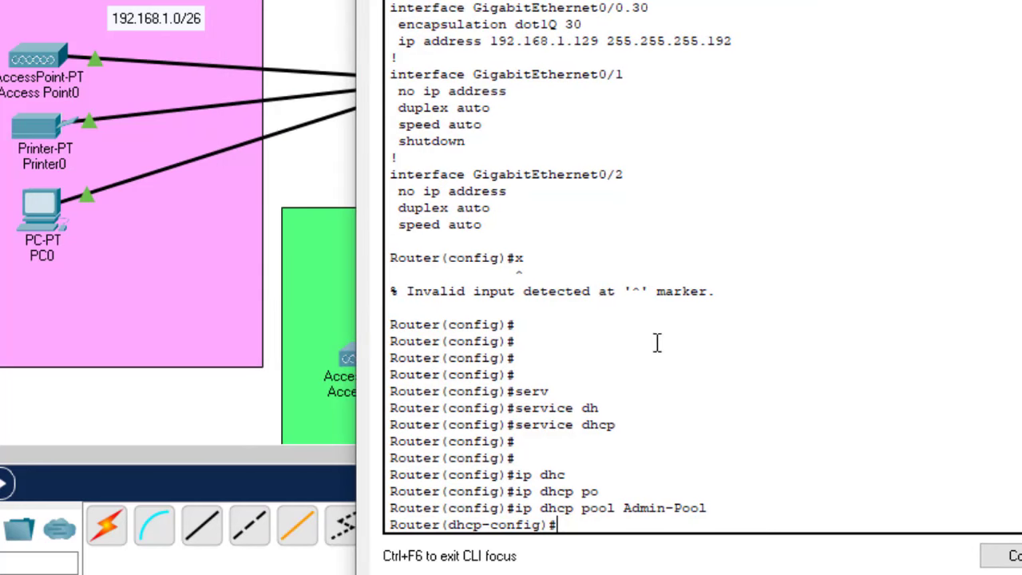
{"action": "key", "text": "Return"}
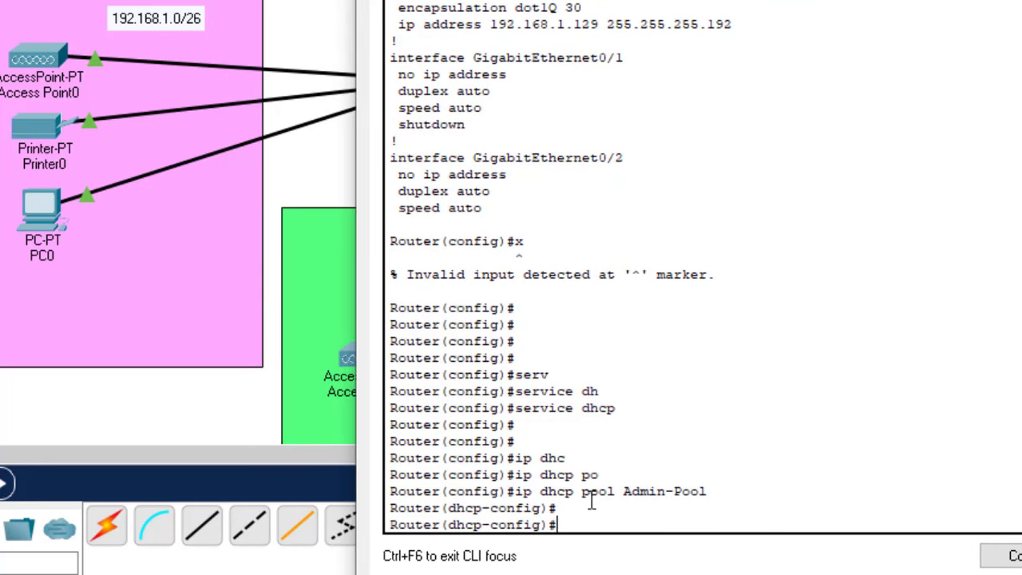
Set the Admin-Pool network to 192.168.1.0 255.255.255.192
{"action": "type", "text": "net"}
{"action": "key", "text": "Tab"}
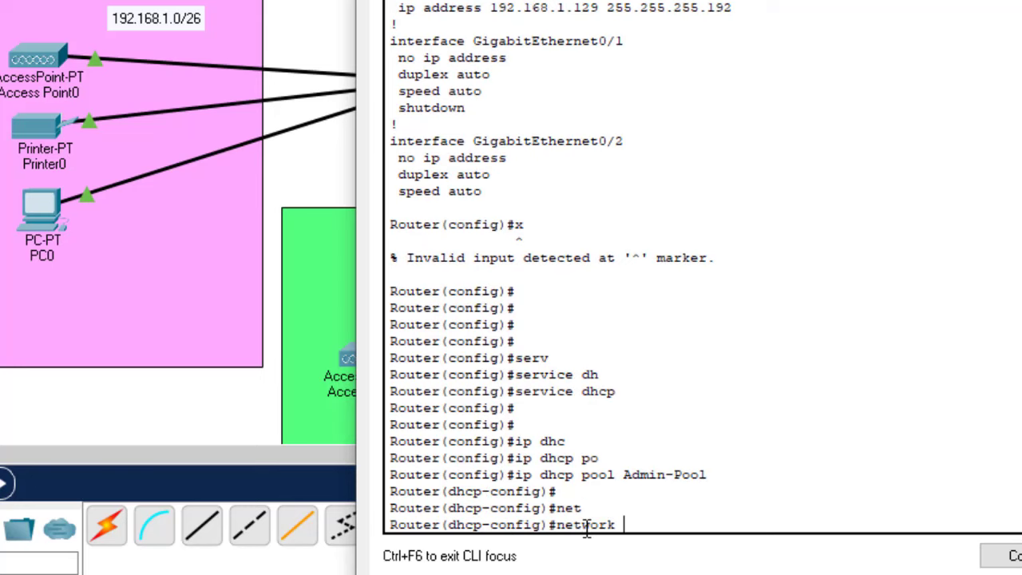
{"action": "type", "text": "192.168.1.0"}
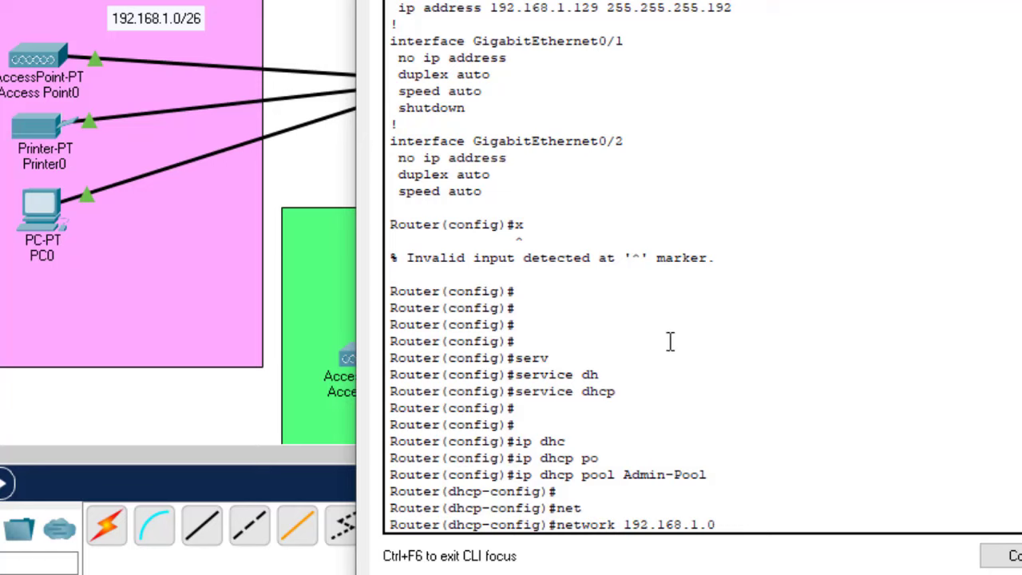
{"action": "type", "text": "255.255.25"}
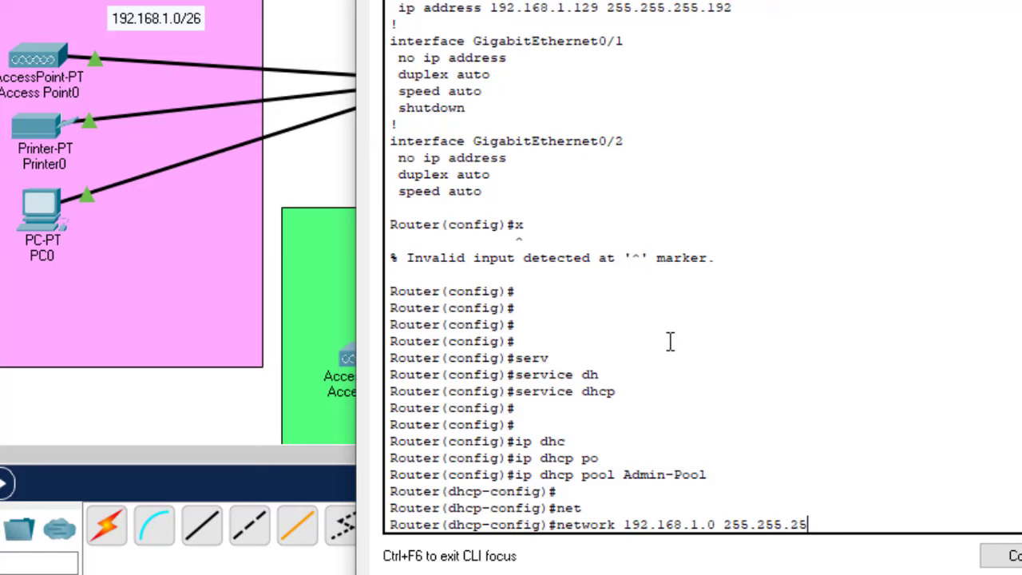
{"action": "type", "text": "5.192"}
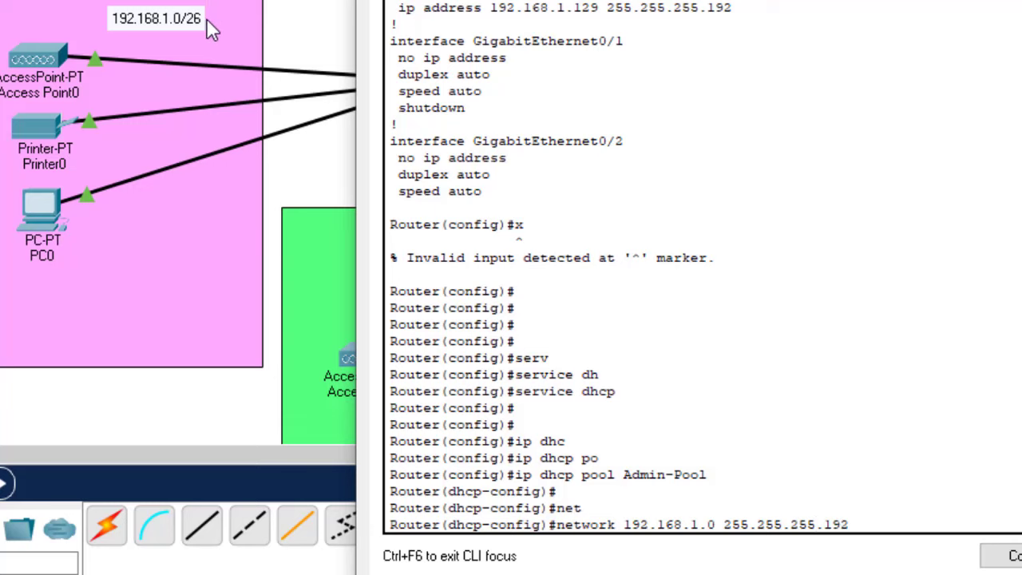
{"action": "key", "text": "Return"}
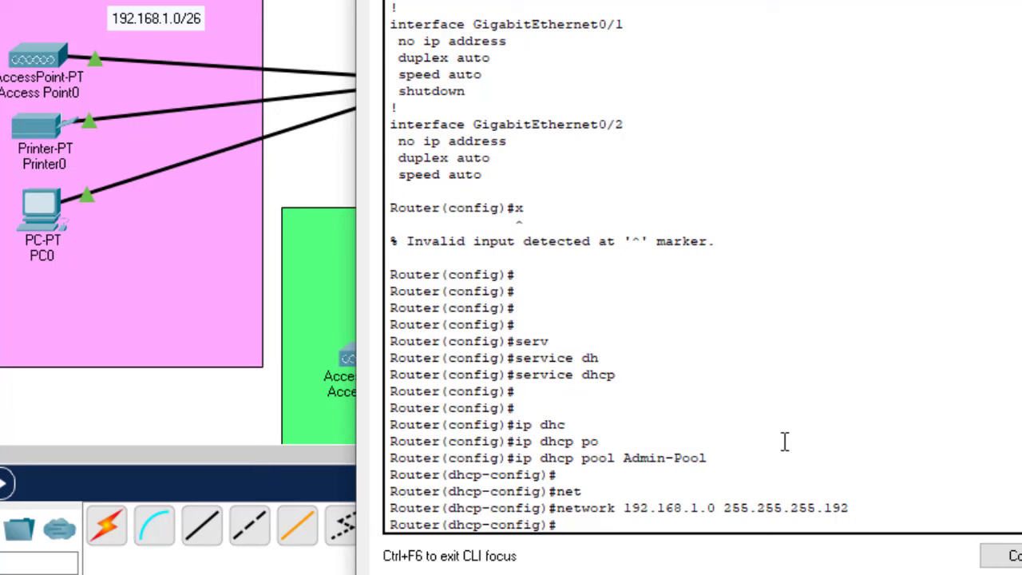
Set the Admin-Pool default router to the VLAN 10 gateway 192.168.1.1
{"action": "type", "text": "defau"}
{"action": "key", "text": "Tab"}
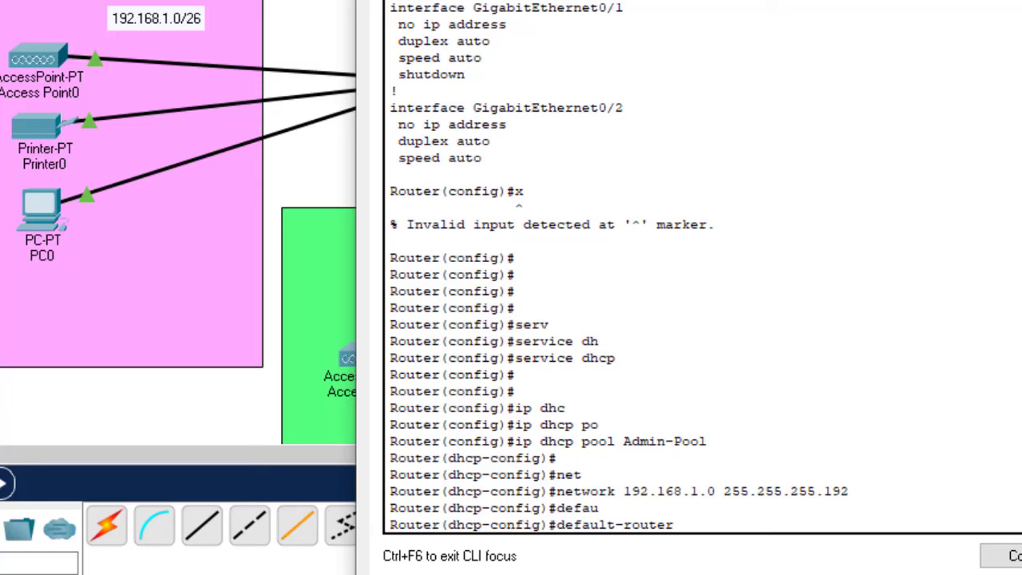
{"action": "scroll", "coordinate": [559, 267], "scroll_direction": "up", "scroll_amount": 10}
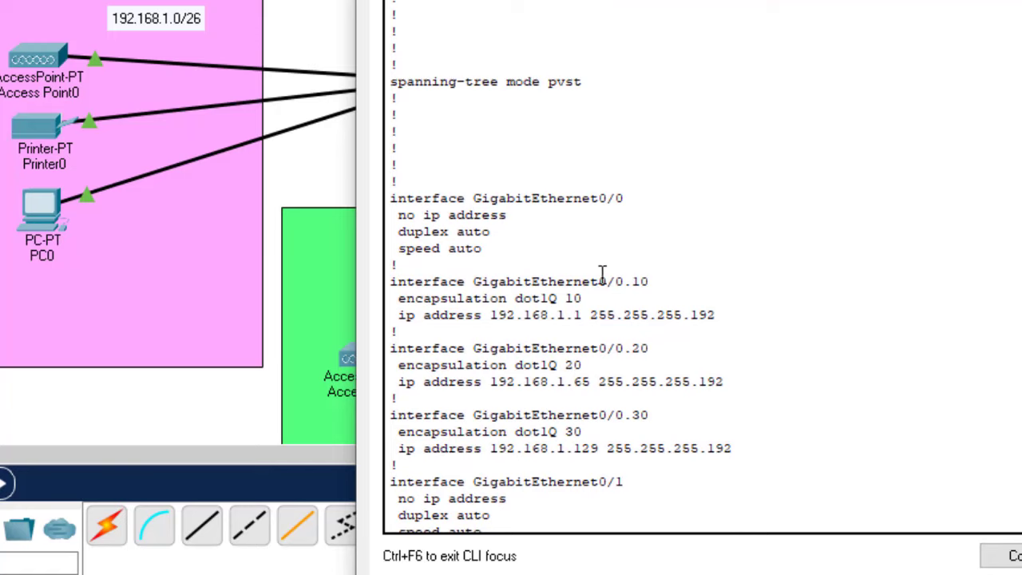
{"action": "left_click_drag", "start_coordinate": [601, 280], "coordinate": [651, 280]}
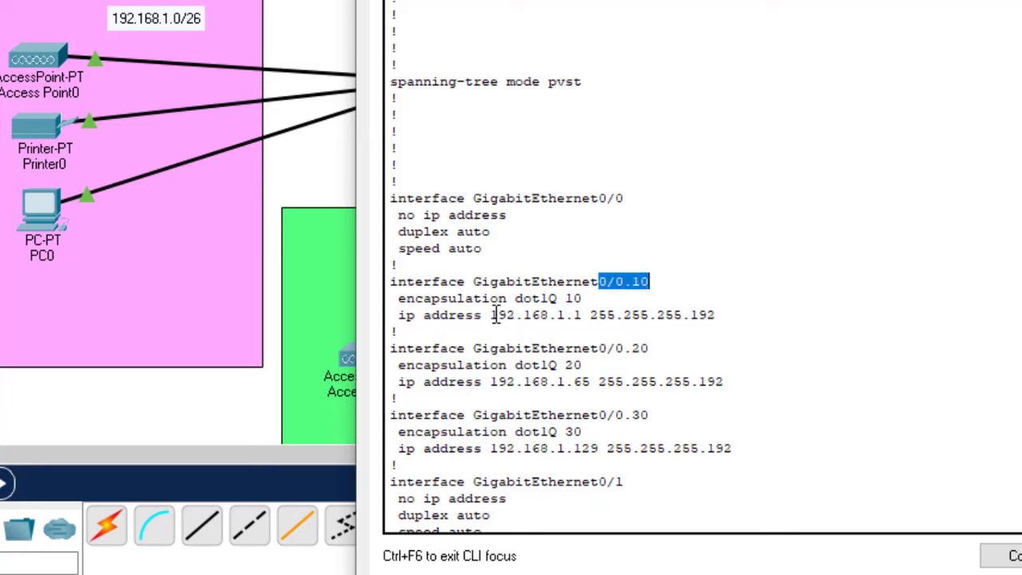
{"action": "left_click_drag", "start_coordinate": [491, 315], "coordinate": [583, 317]}
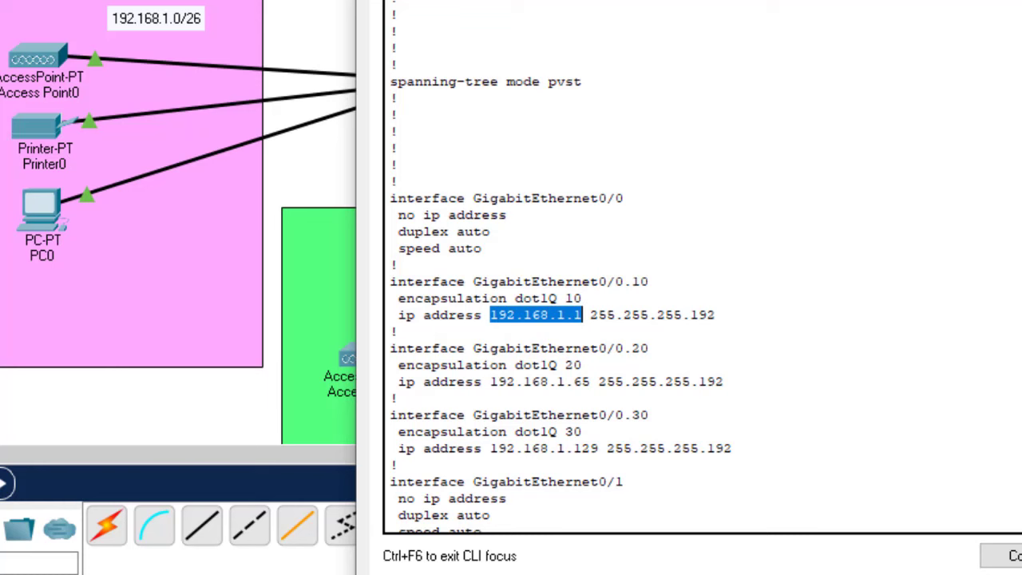
{"action": "key", "text": "ctrl+c"}
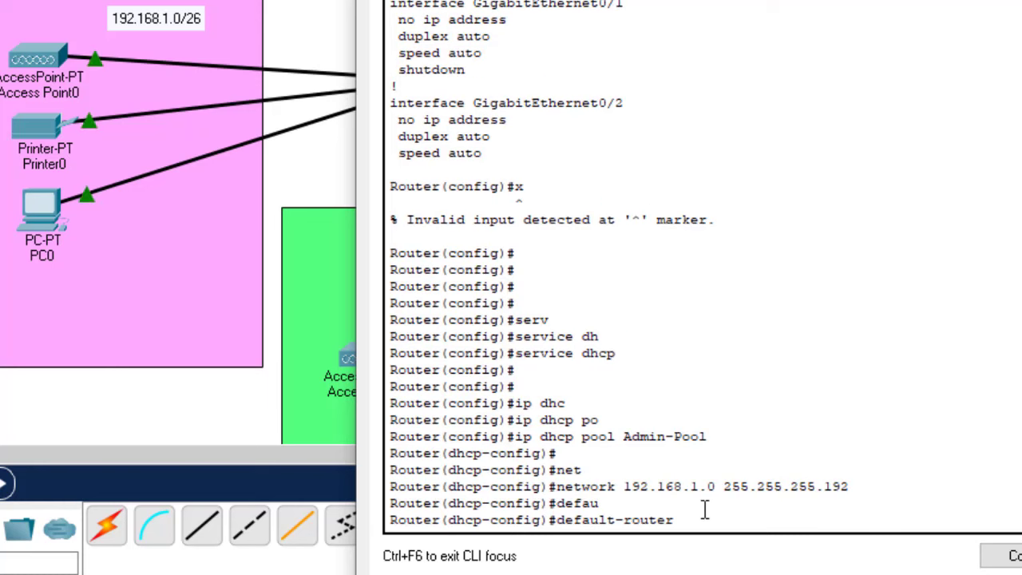
{"action": "type", "text": "19"}
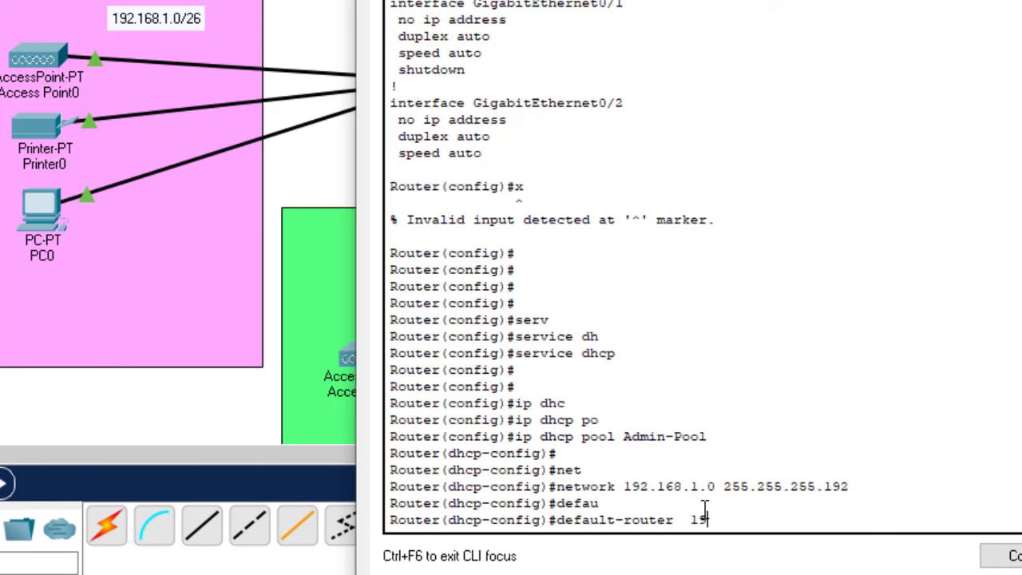
{"action": "type", "text": "2.168.1.1"}
{"action": "key", "text": "Return"}
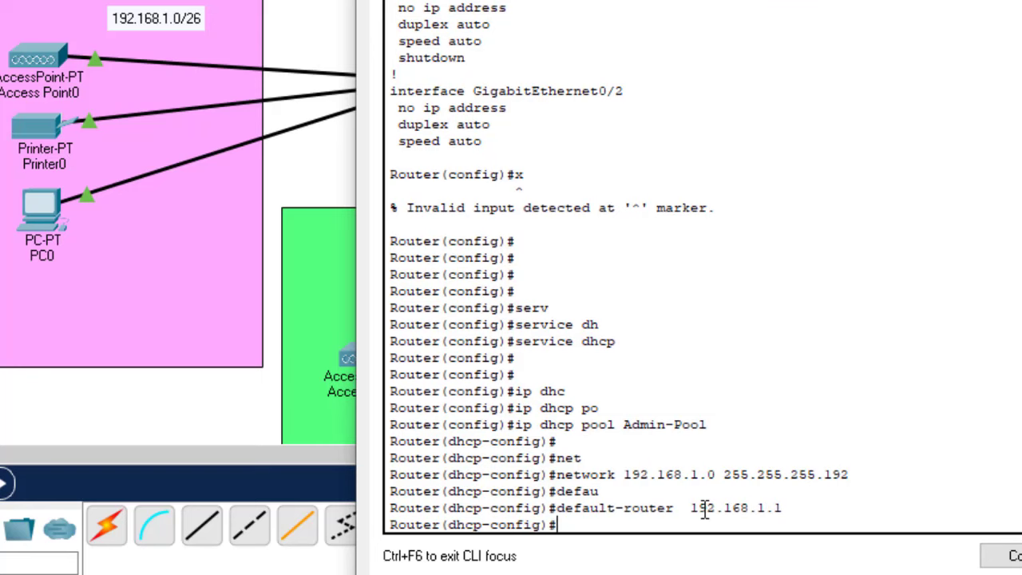
Add DNS server 192.168.1.1 and domain name Admin.com, then exit the pool
{"action": "type", "text": "dn"}
{"action": "key", "text": "Tab"}
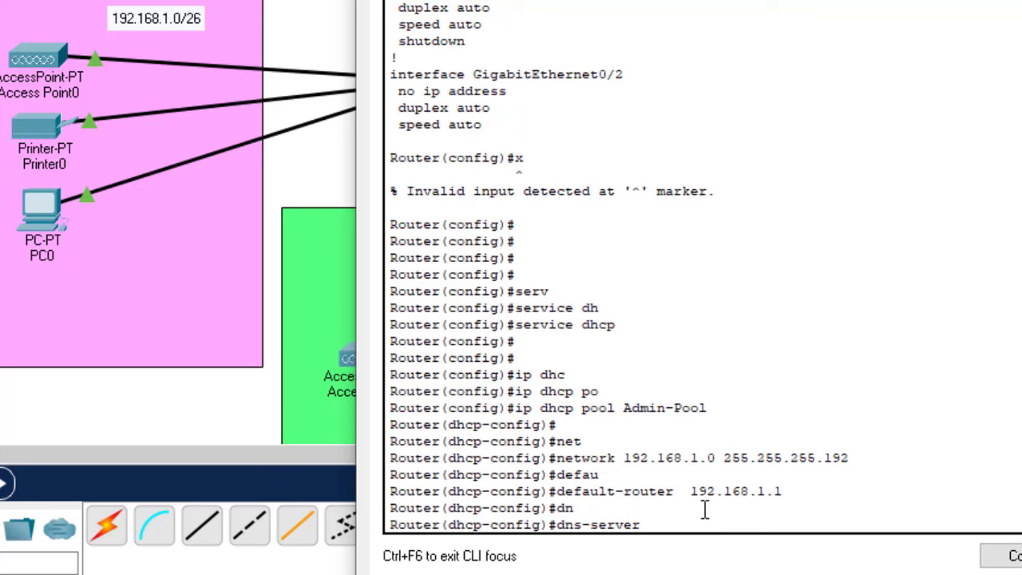
{"action": "type", "text": "192.168.1.1"}
{"action": "key", "text": "Return"}
{"action": "type", "text": "dom"}
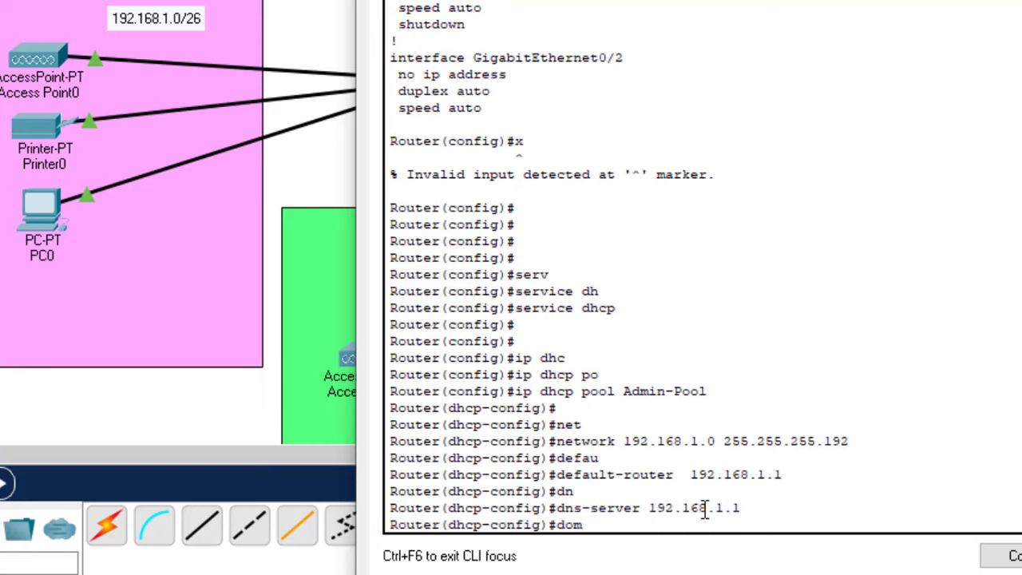
{"action": "type", "text": "ai"}
{"action": "key", "text": "Tab"}
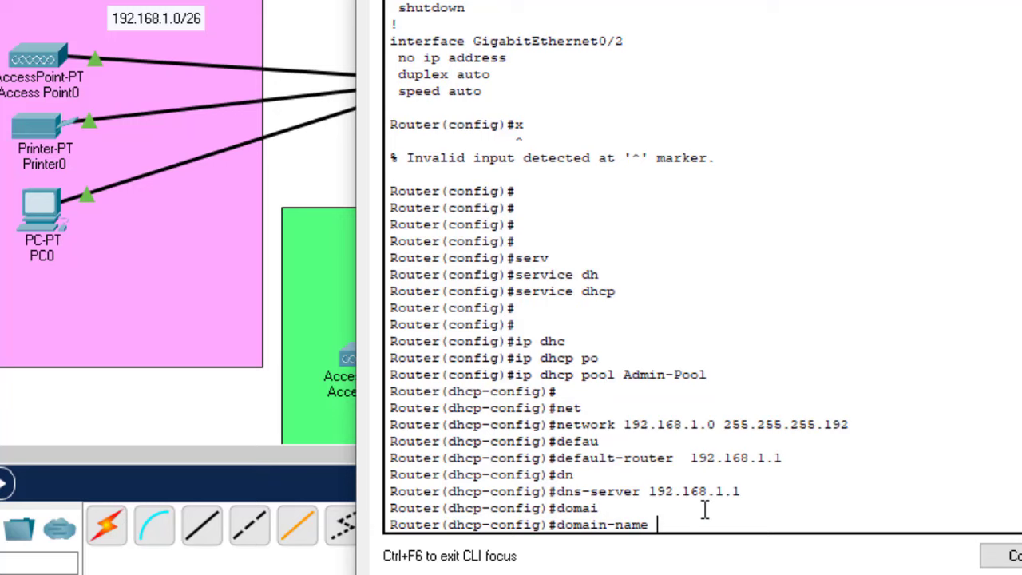
{"action": "type", "text": "Admin.com"}
{"action": "key", "text": "Return"}
{"action": "type", "text": "e"}
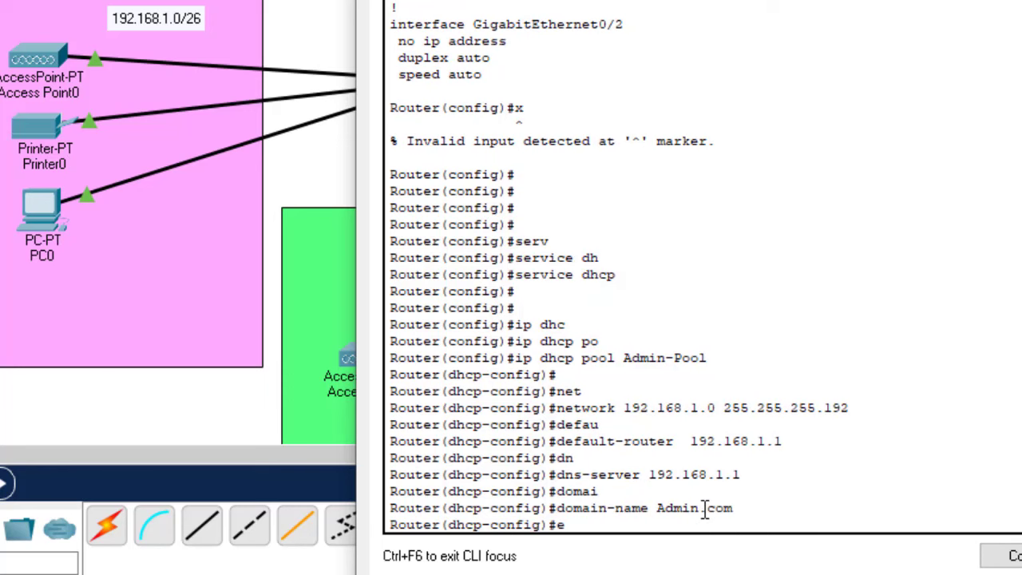
{"action": "type", "text": "xit"}
{"action": "key", "text": "Return"}
{"action": "key", "text": "Return"}
{"action": "key", "text": "Return"}
{"action": "key", "text": "Return"}
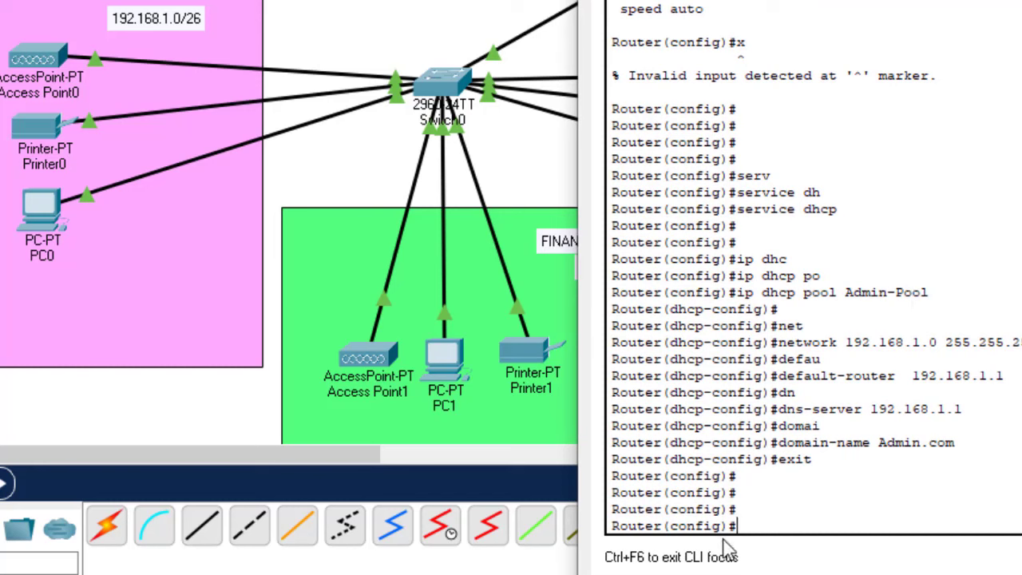
Create the DHCP pool named Finance-Pool on Router0
{"action": "type", "text": "ip dhc"}
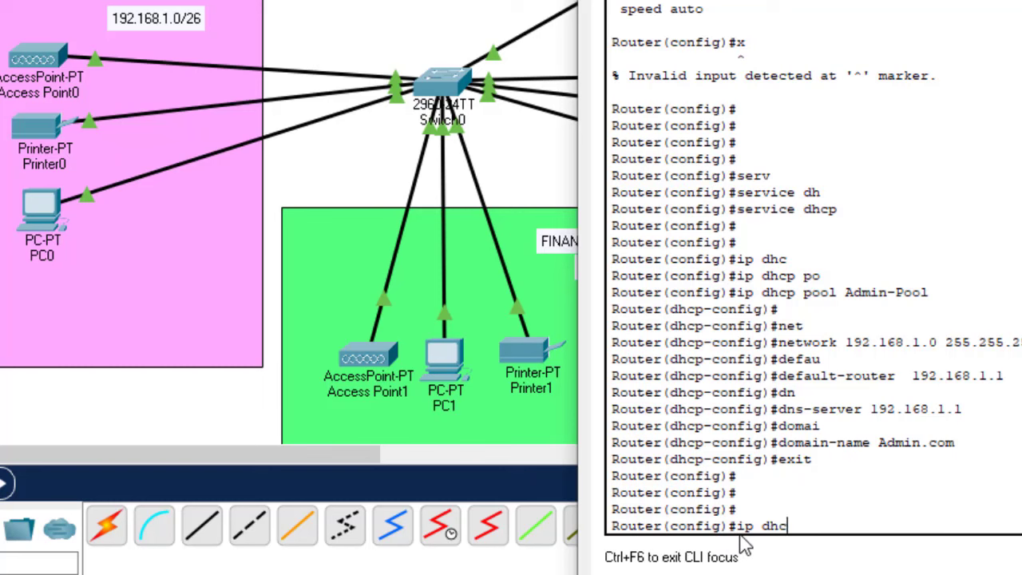
{"action": "key", "text": "Tab"}
{"action": "type", "text": "po"}
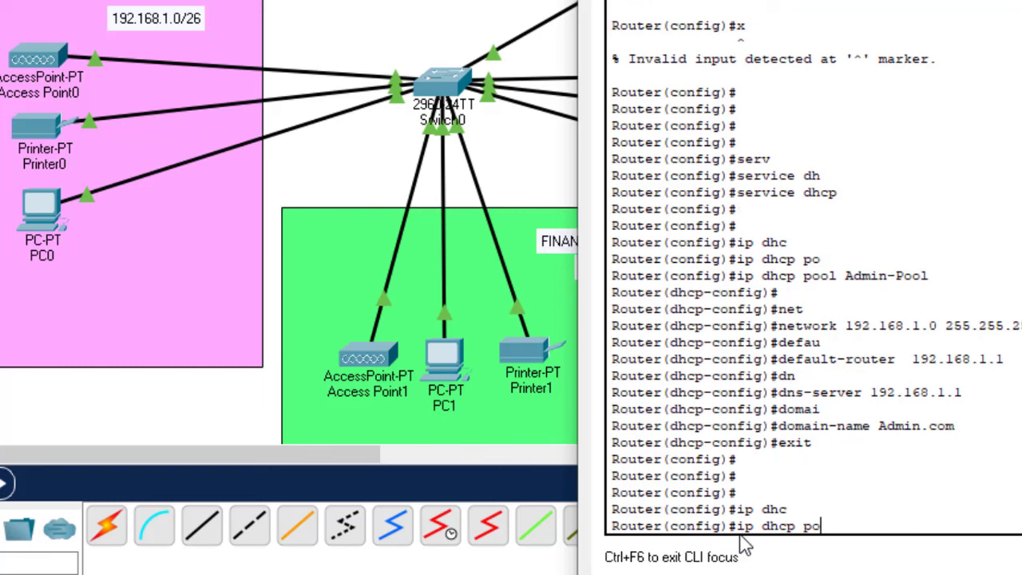
{"action": "key", "text": "Tab"}
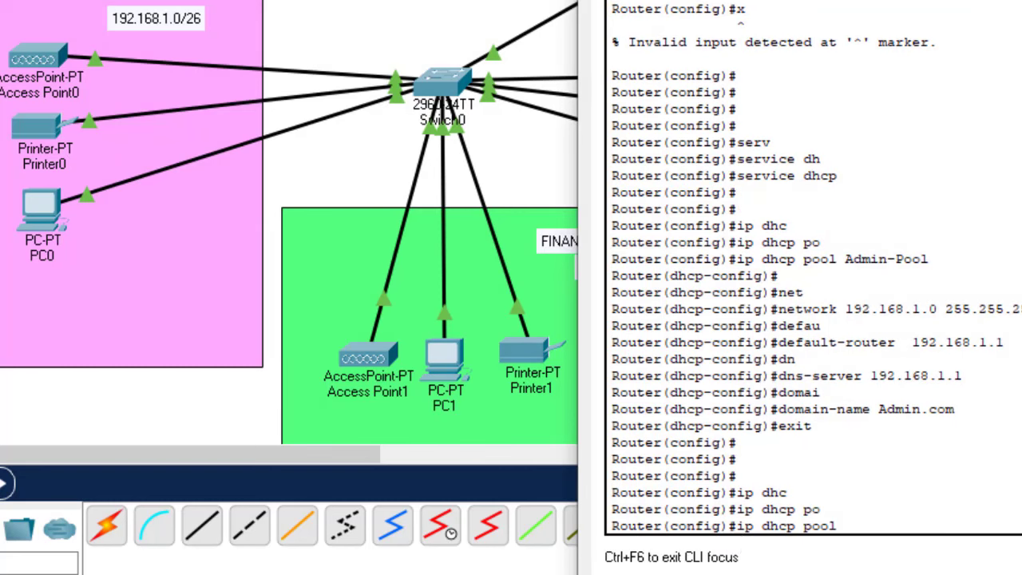
{"action": "type", "text": "Finance-Pool"}
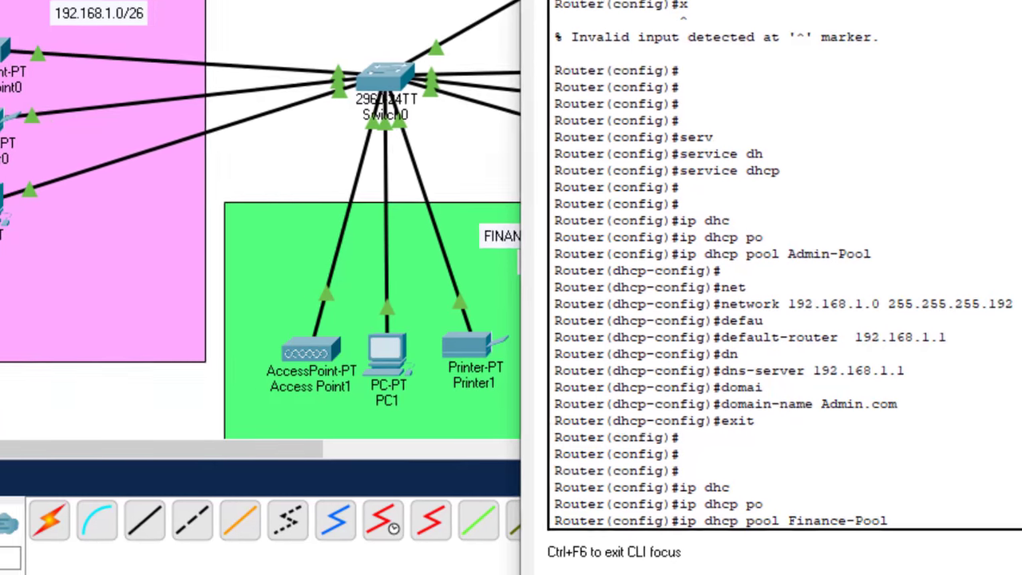
{"action": "key", "text": "Return"}
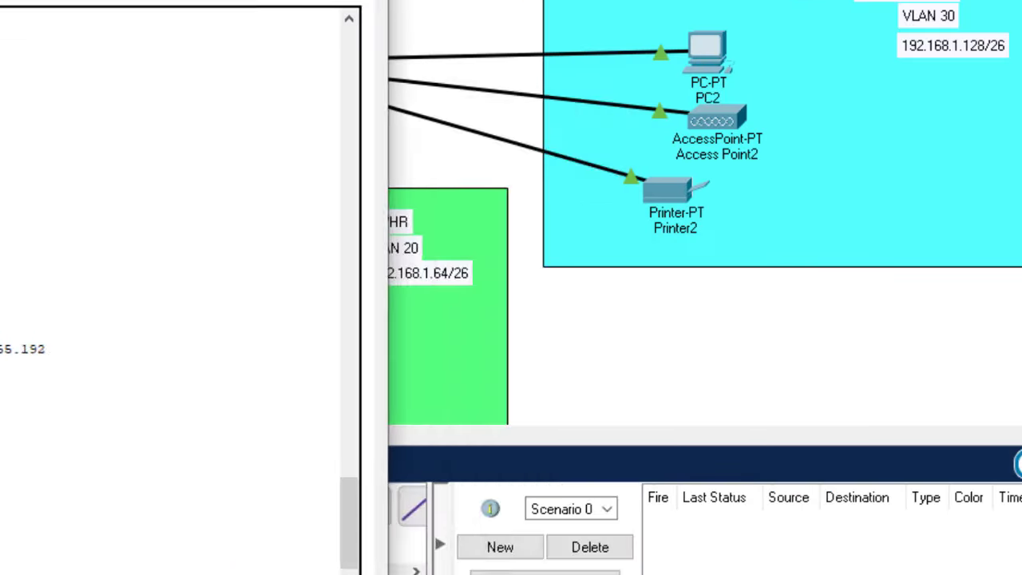
{"action": "left_click_drag", "start_coordinate": [65, 0], "coordinate": [455, 431]}
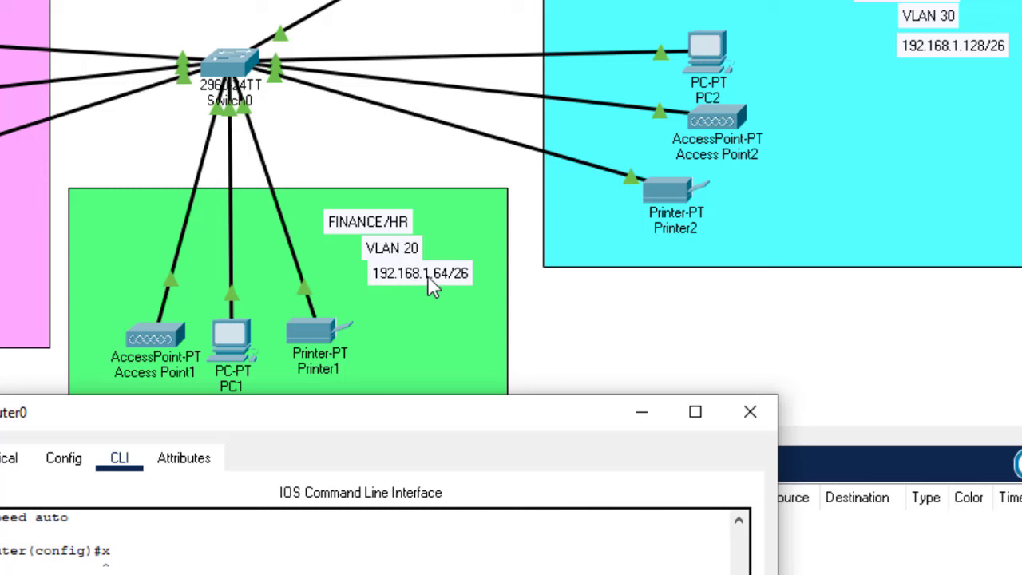
{"action": "left_click_drag", "start_coordinate": [479, 429], "coordinate": [635, 0]}
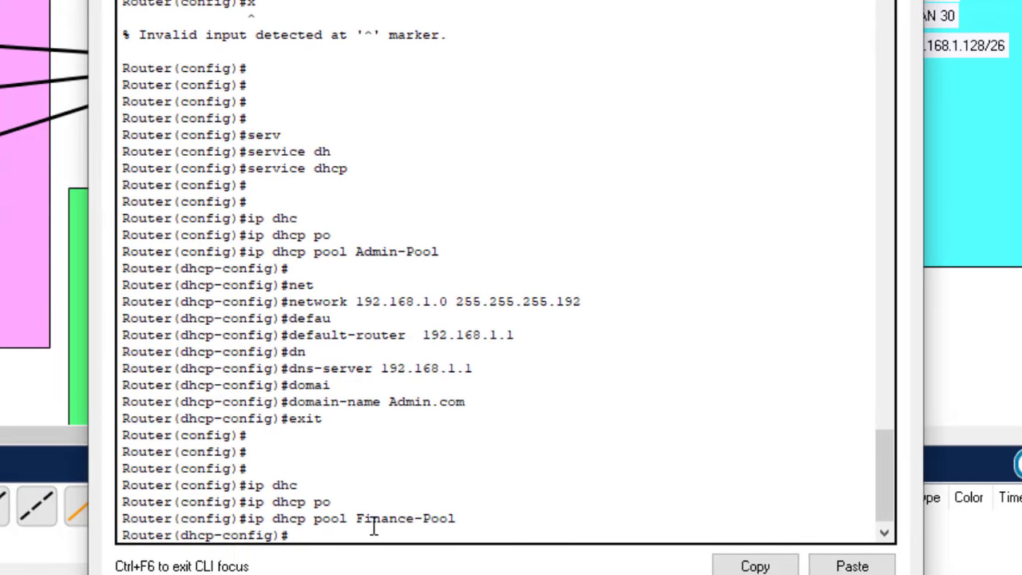
Set the Finance-Pool network to 192.168.1.64 255.255.255.192
{"action": "type", "text": "net"}
{"action": "key", "text": "Tab"}
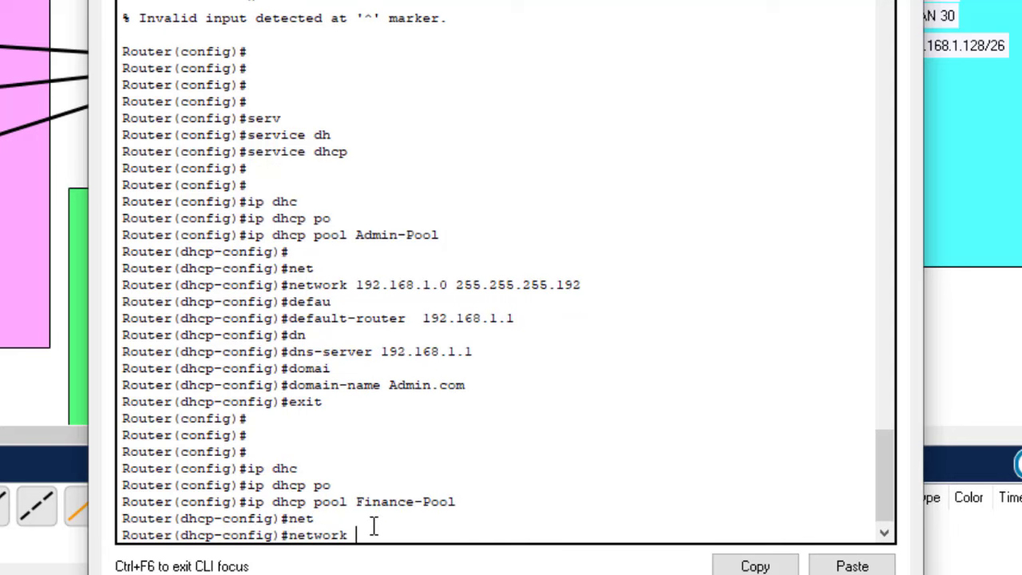
{"action": "type", "text": "192.168.1.64"}
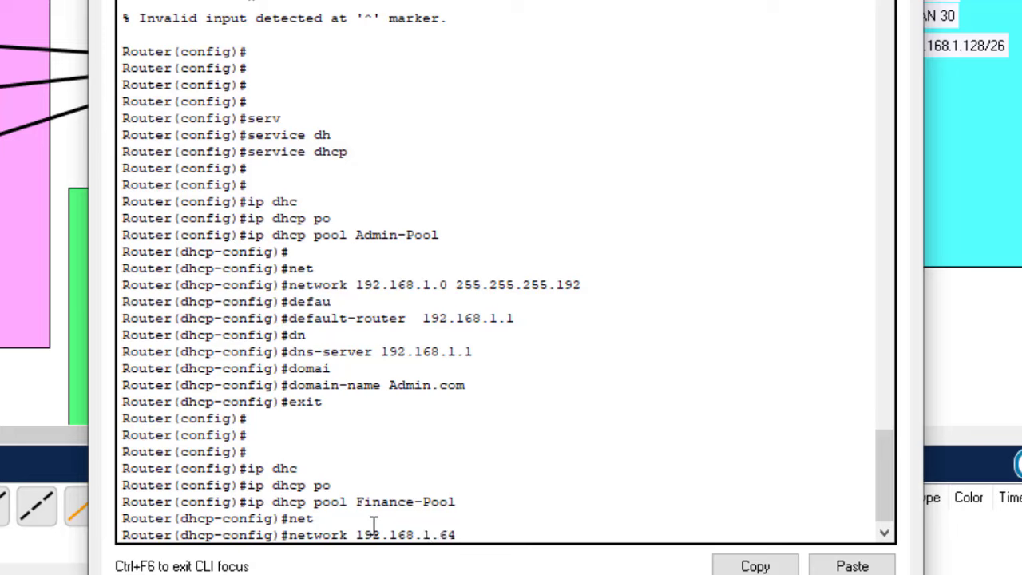
{"action": "type", "text": " 255."}
{"action": "type", "text": "255.255"}
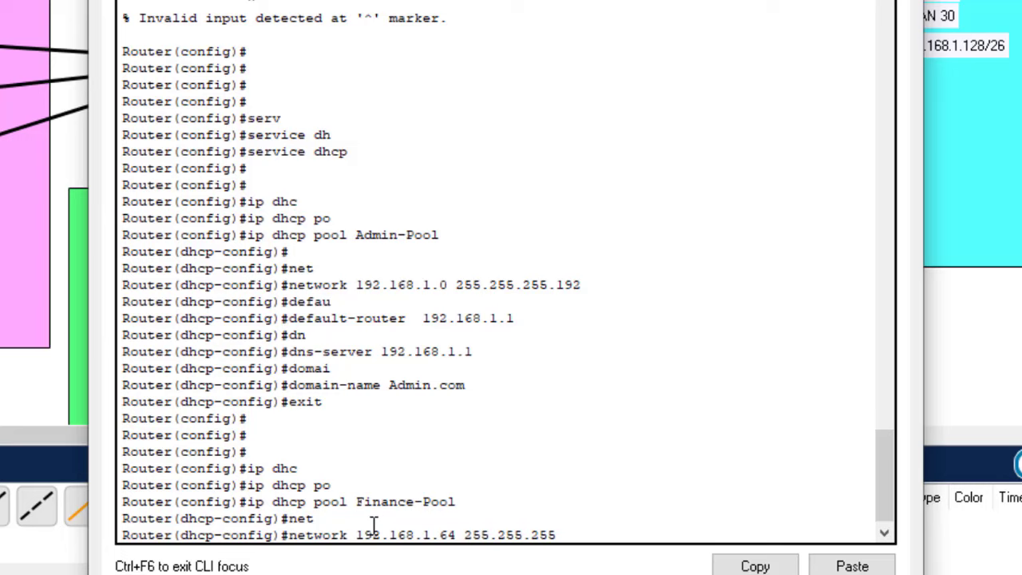
{"action": "type", "text": ".192"}
{"action": "key", "text": "Return"}
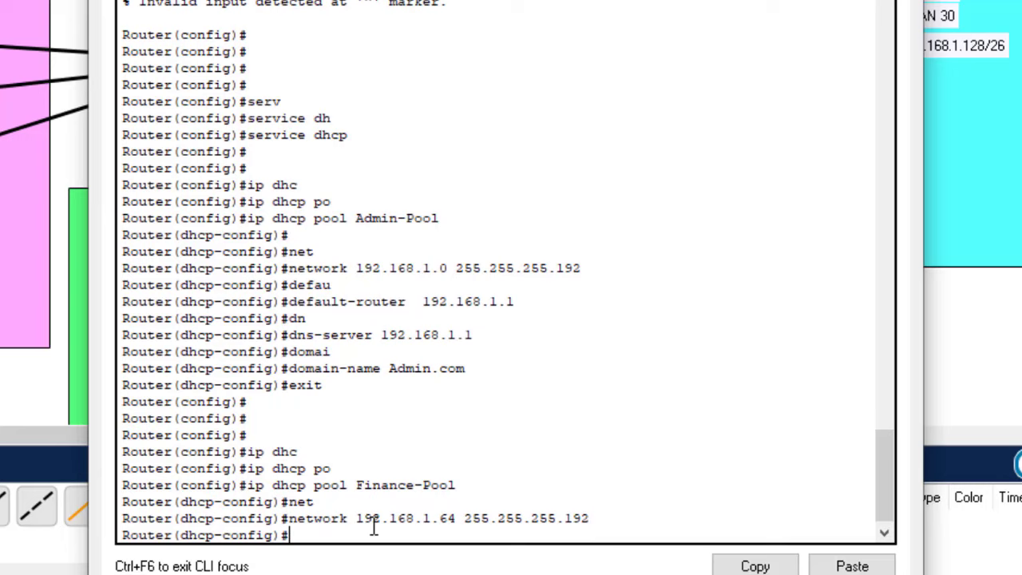
Set the Finance-Pool default router to 192.168.1.65
{"action": "type", "text": "defa"}
{"action": "key", "text": "Tab"}
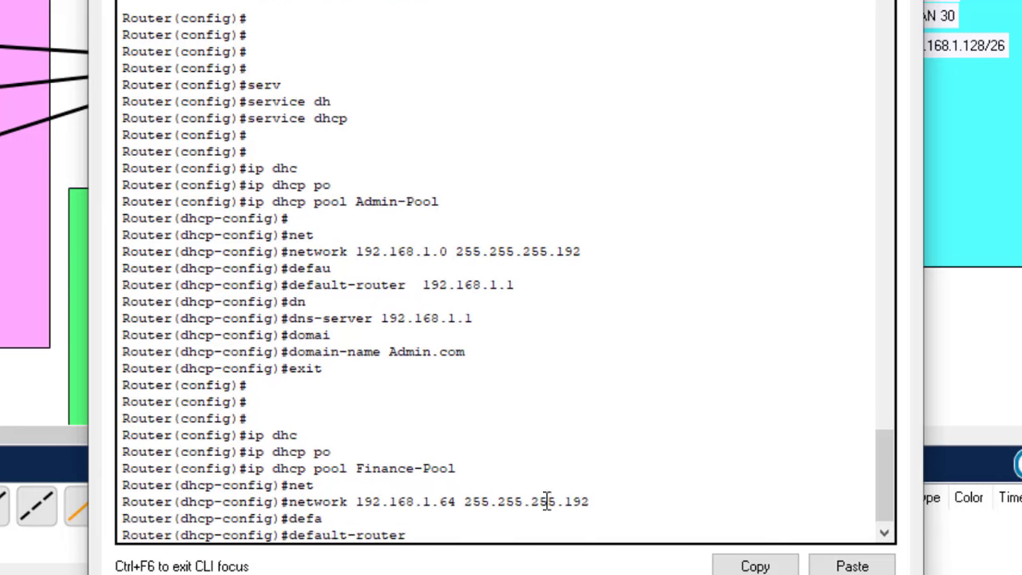
{"action": "left_click_drag", "start_coordinate": [892, 495], "coordinate": [890, 525]}
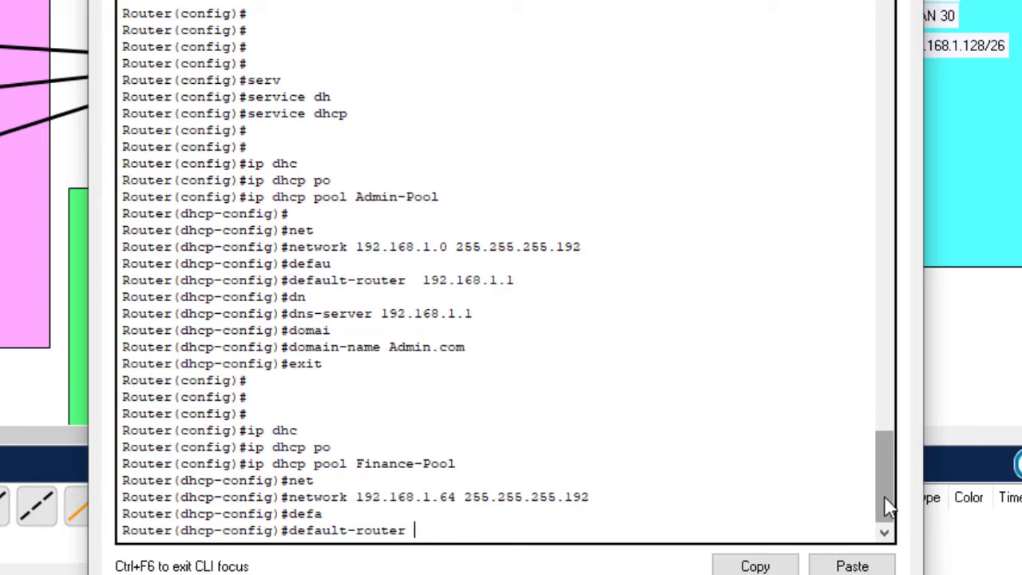
{"action": "left_click_drag", "start_coordinate": [884, 499], "coordinate": [886, 411]}
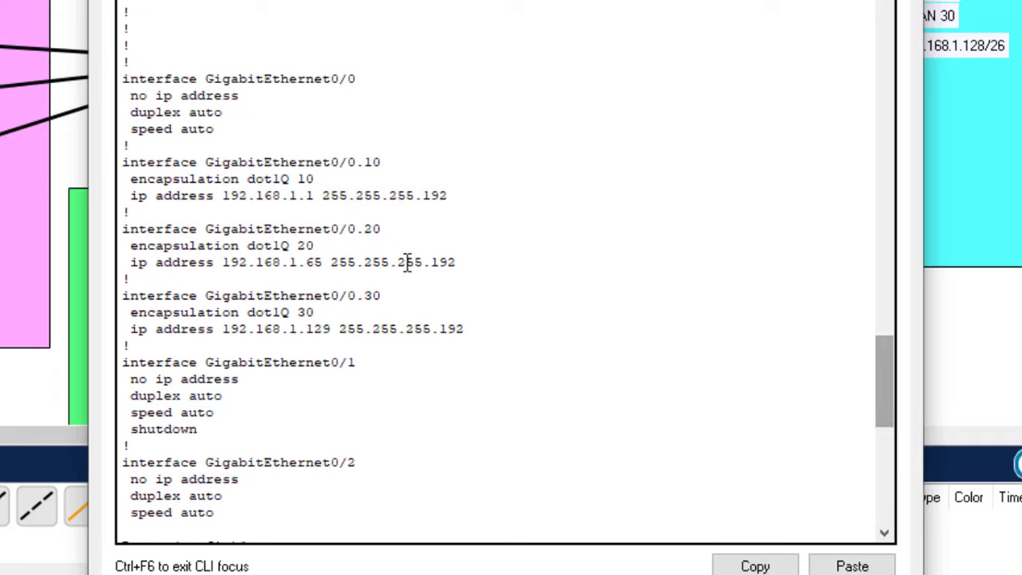
{"action": "left_click_drag", "start_coordinate": [340, 230], "coordinate": [383, 232]}
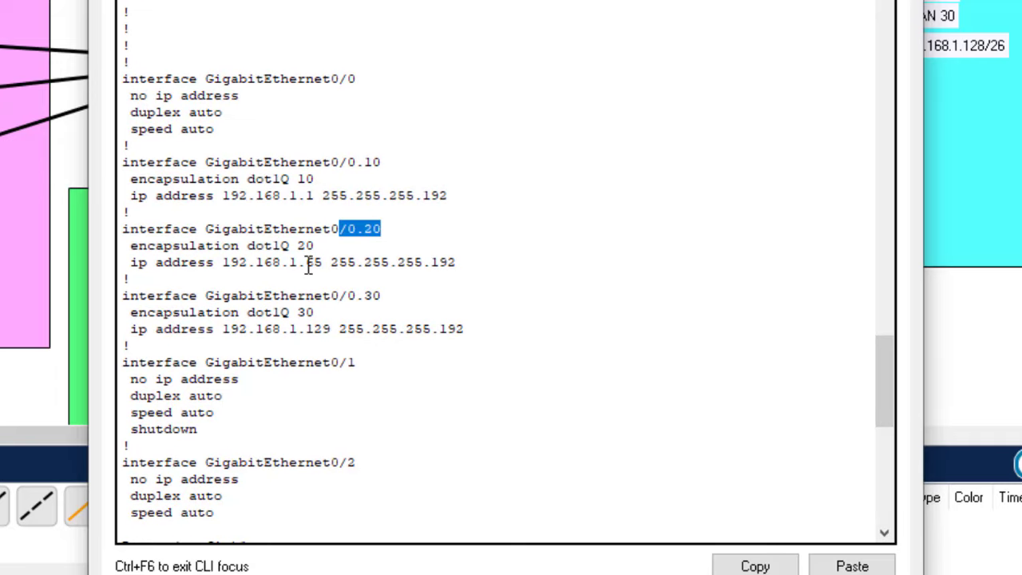
{"action": "left_click_drag", "start_coordinate": [885, 405], "coordinate": [887, 536]}
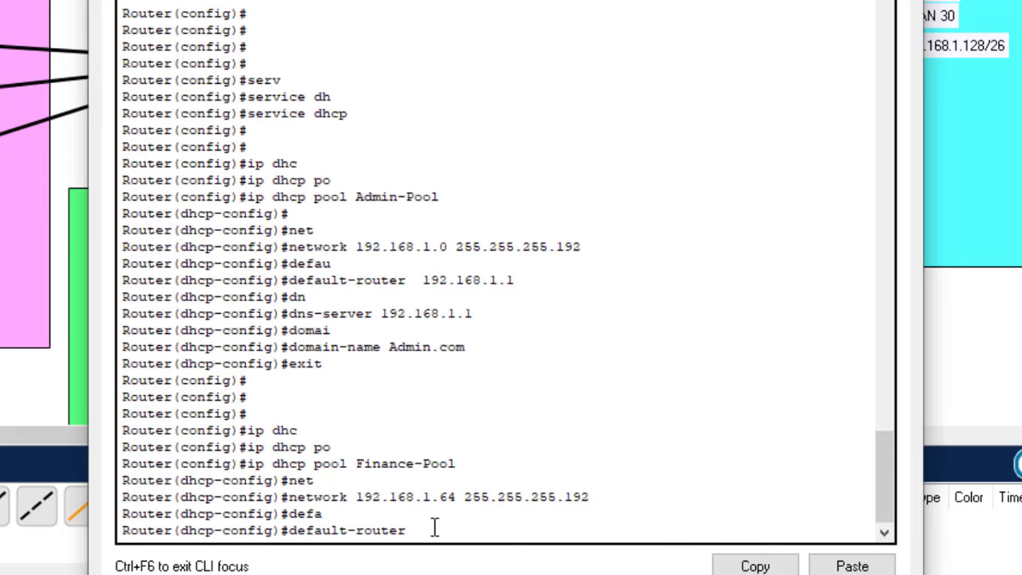
{"action": "type", "text": "192"}
{"action": "type", "text": ".15"}
{"action": "type", "text": "69"}
{"action": "key", "text": "BackSpace"}
{"action": "type", "text": "8.1.65"}
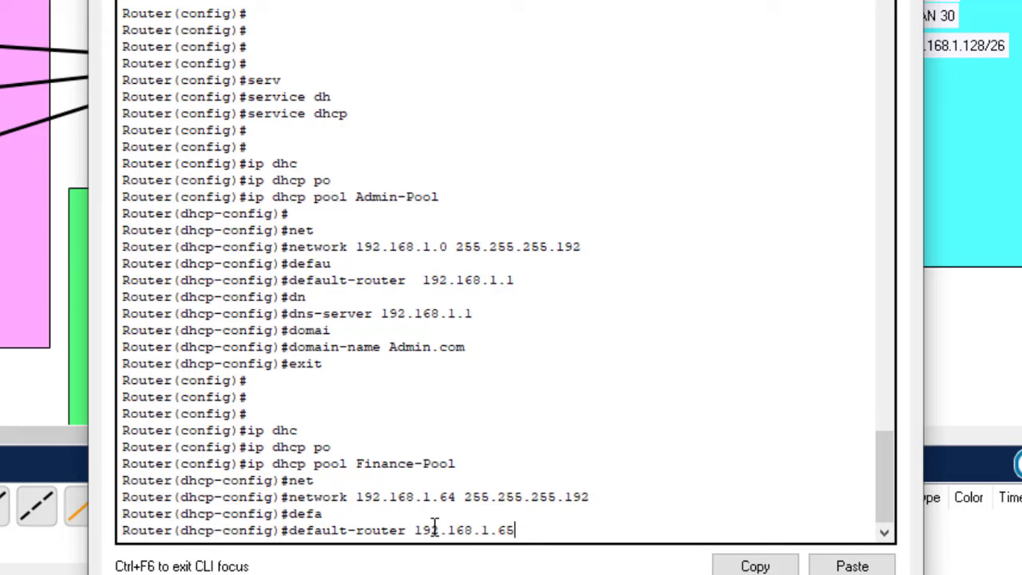
{"action": "key", "text": "Return"}
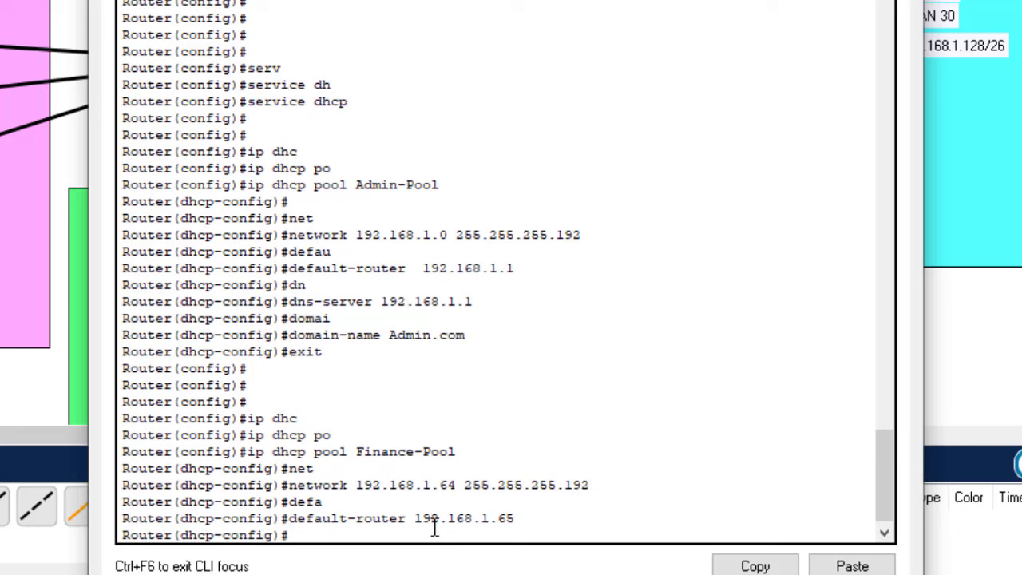
Add DNS server 192.168.1.65 and domain name Finance.com, then exit the pool
{"action": "type", "text": "dn"}
{"action": "key", "text": "Tab"}
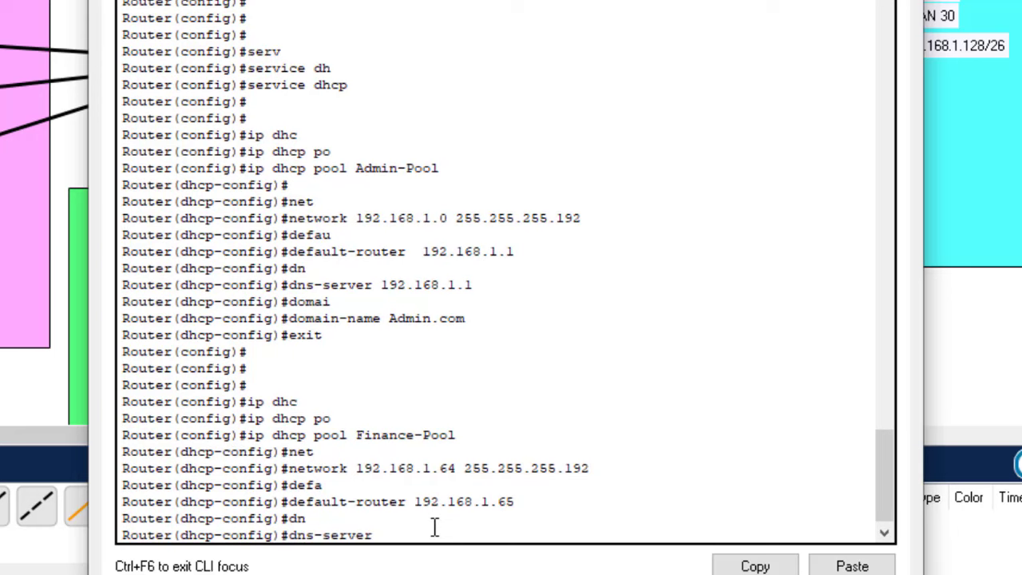
{"action": "type", "text": "192.168.1.65"}
{"action": "key", "text": "Return"}
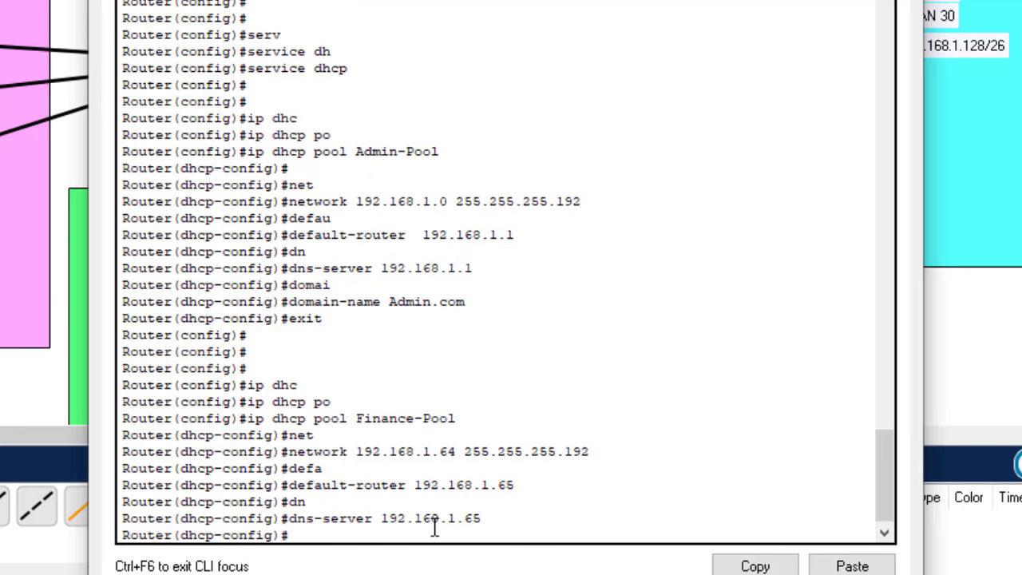
{"action": "type", "text": "doma"}
{"action": "key", "text": "Tab"}
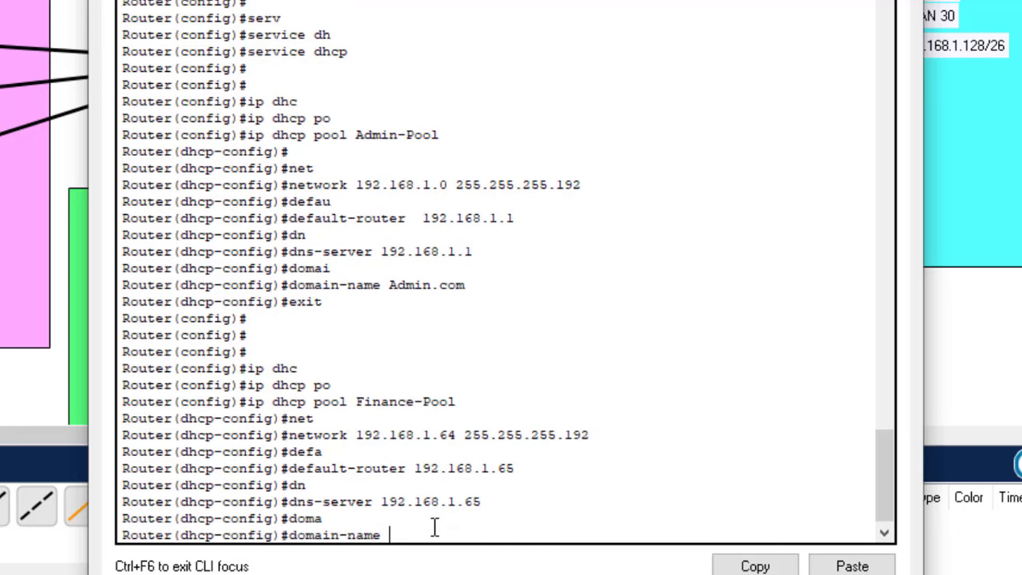
{"action": "type", "text": "Finance.com"}
{"action": "key", "text": "Return"}
{"action": "type", "text": "er(dhcp-config)#e"}
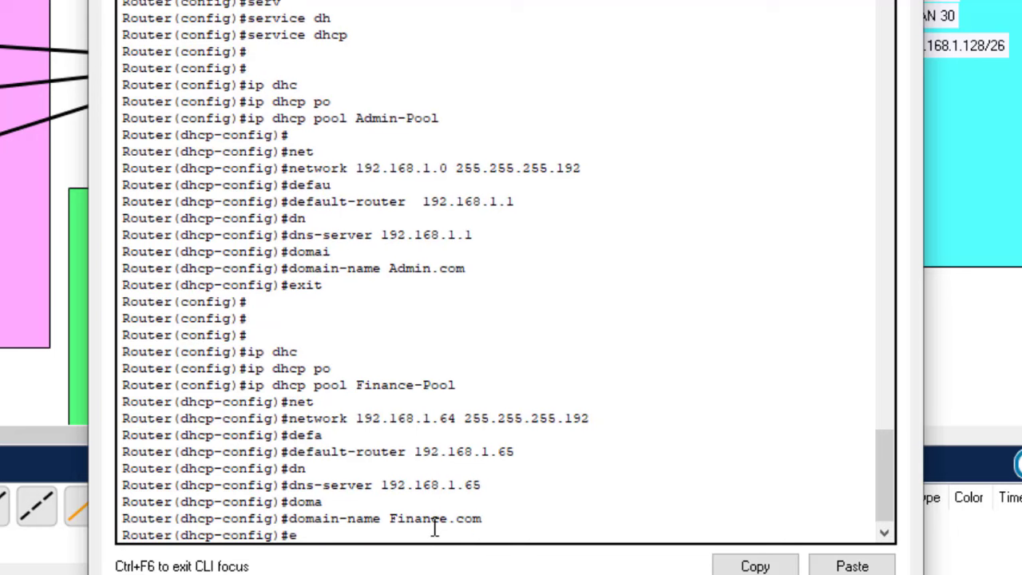
{"action": "type", "text": "x"}
{"action": "key", "text": "Return"}
{"action": "key", "text": "Return"}
{"action": "key", "text": "Return"}
{"action": "key", "text": "Return"}
{"action": "key", "text": "Return"}
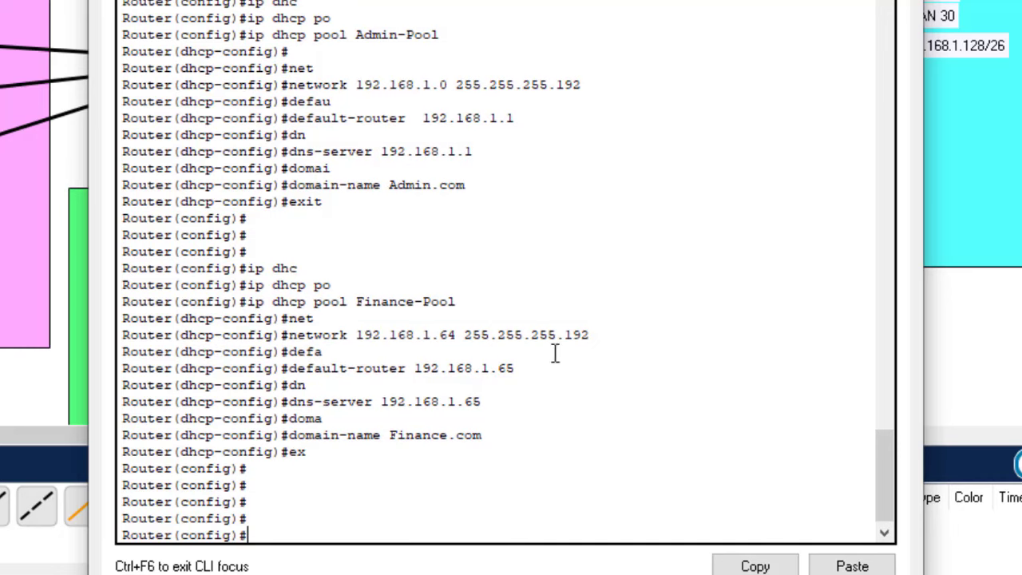
{"action": "left_click_drag", "start_coordinate": [501, 0], "coordinate": [879, 80]}
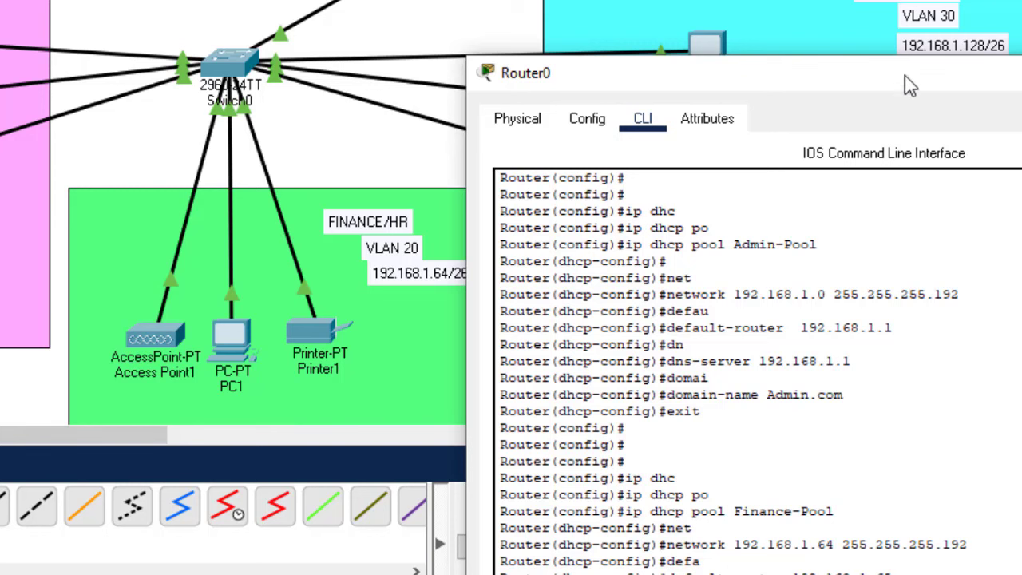
{"action": "left_click_drag", "start_coordinate": [897, 90], "coordinate": [572, 0]}
{"action": "left_click_drag", "start_coordinate": [674, 0], "coordinate": [576, 181]}
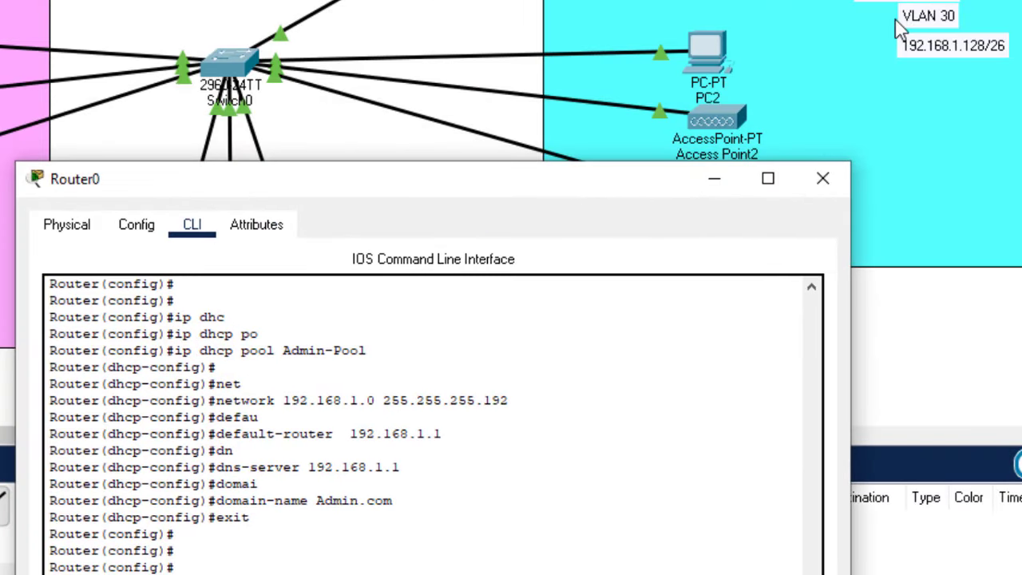
{"action": "left_click_drag", "start_coordinate": [546, 192], "coordinate": [563, 0]}
{"action": "key", "text": "Return"}
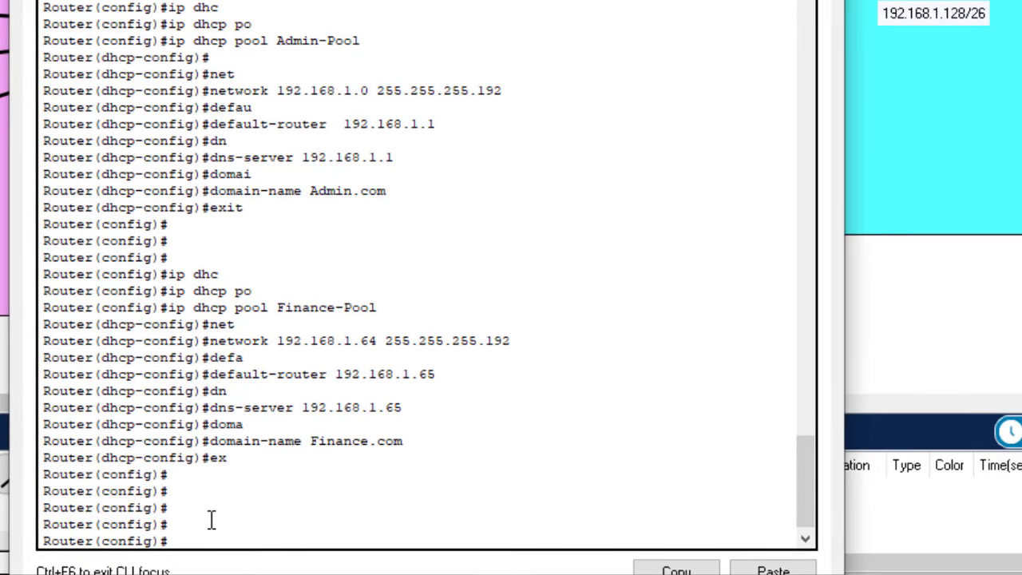
Create the DHCP pool named CS.com on Router0
{"action": "type", "text": "ip dhvc"}
{"action": "type", "text": "c"}
{"action": "key", "text": "Tab"}
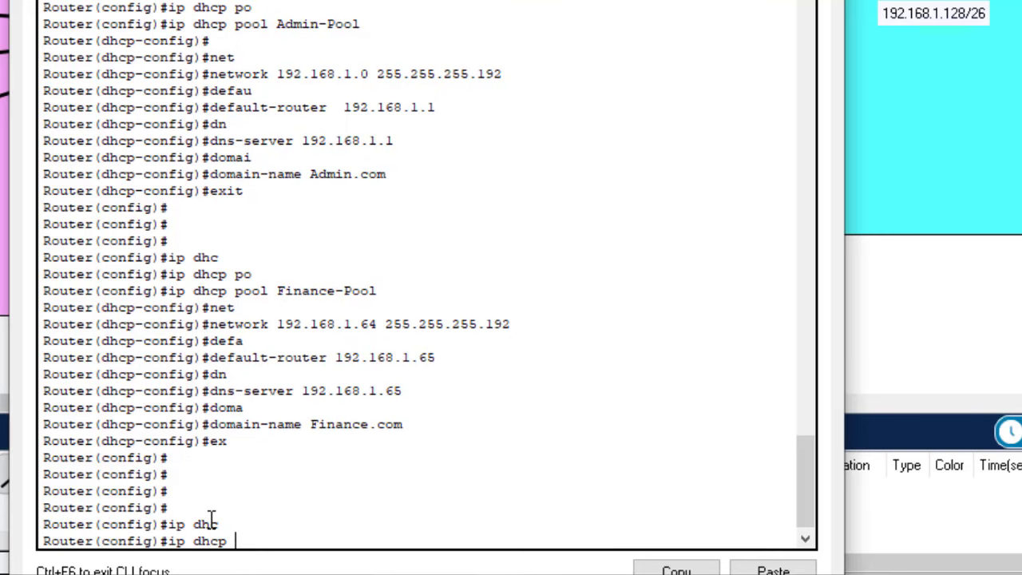
{"action": "type", "text": "p"}
{"action": "key", "text": "Tab"}
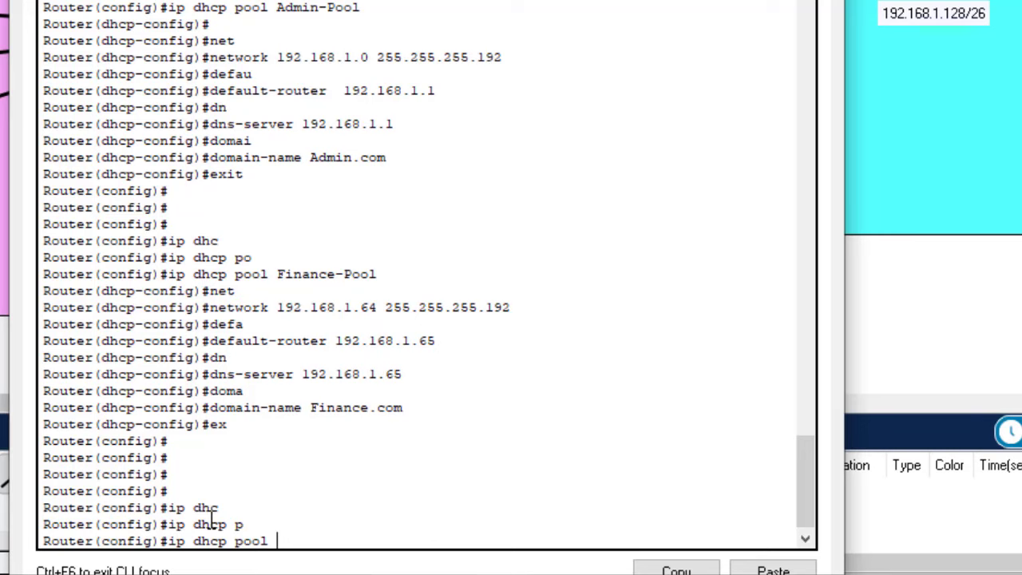
{"action": "type", "text": "CS.com"}
{"action": "key", "text": "Return"}
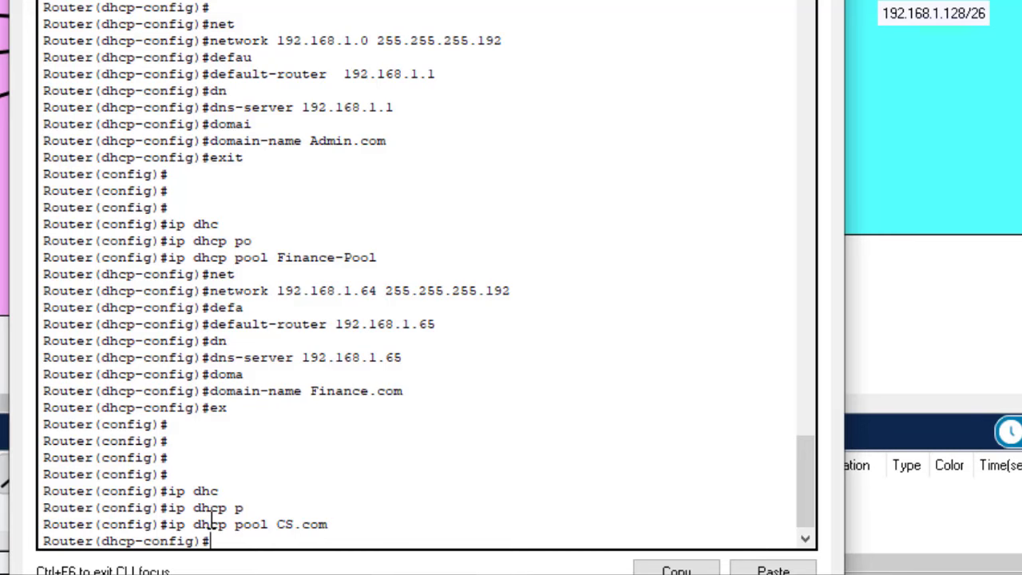
Set the CS.com pool network to 192.168.1.128 255.255.255.192
{"action": "type", "text": "net"}
{"action": "key", "text": "Tab"}
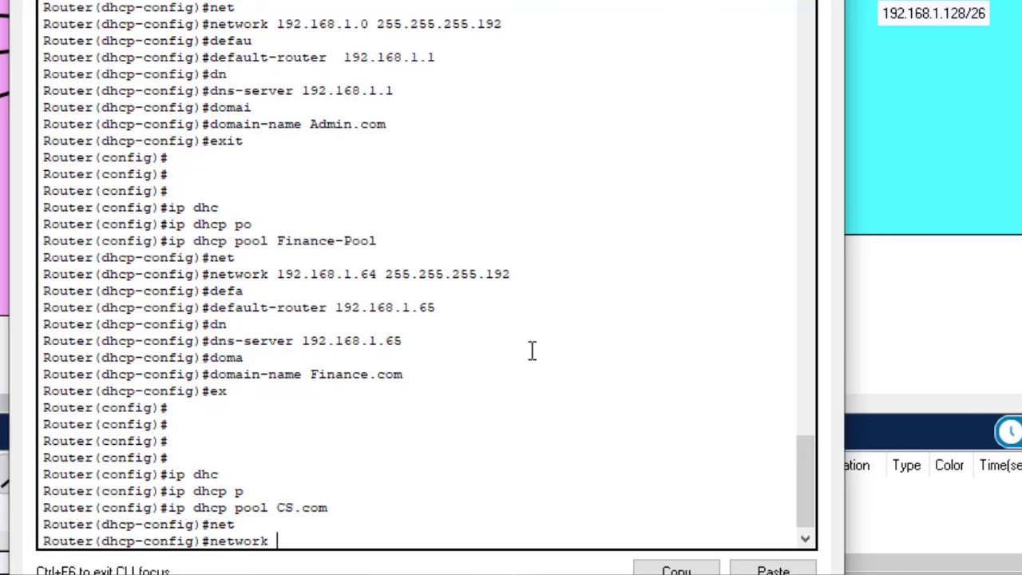
{"action": "type", "text": "192.168."}
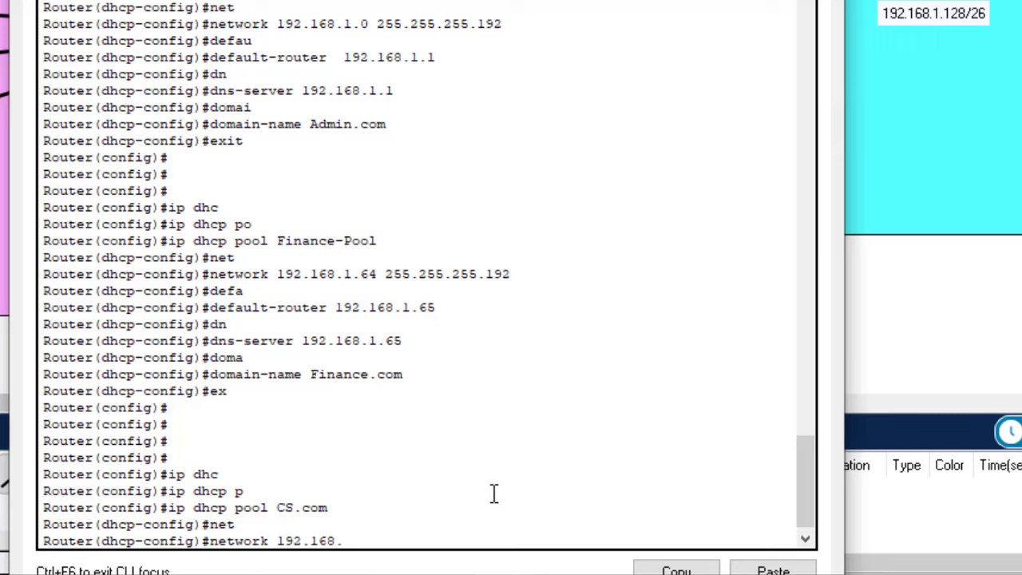
{"action": "type", "text": "1.1268 255.255.255"}
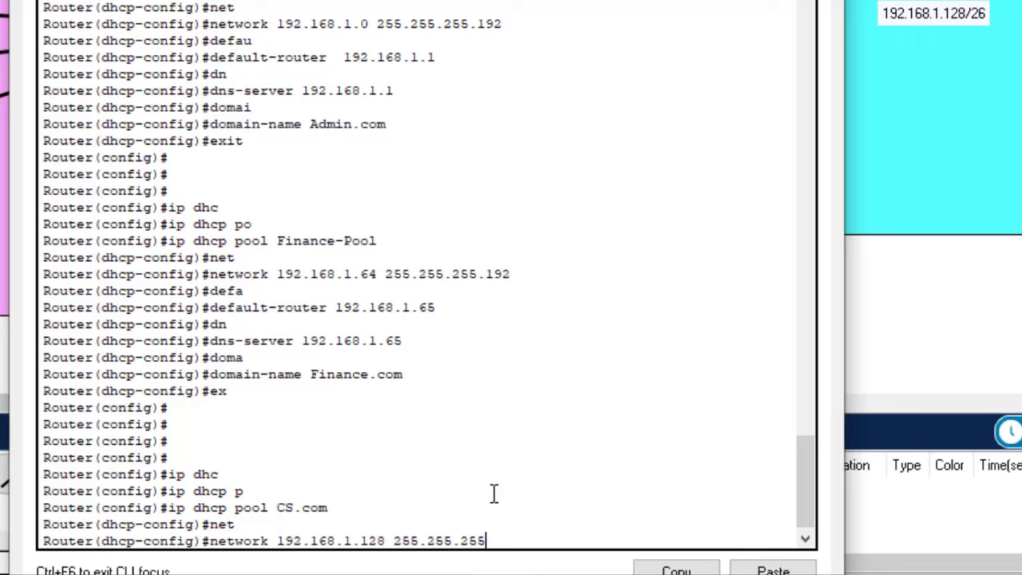
{"action": "type", "text": ".192"}
{"action": "key", "text": "Return"}
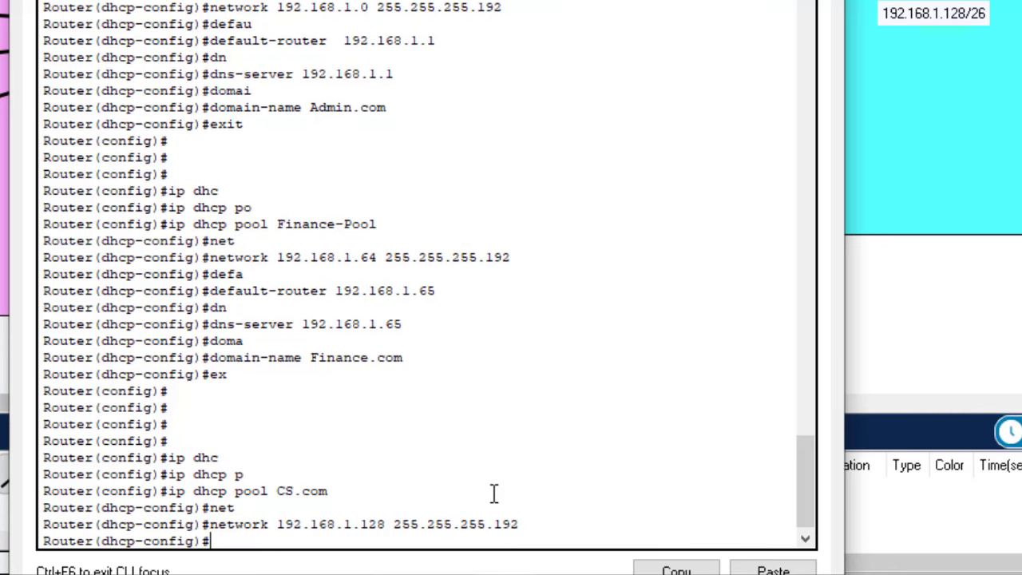
Set the CS.com pool default router to 192.168.1.129
{"action": "type", "text": "defa"}
{"action": "key", "text": "Tab"}
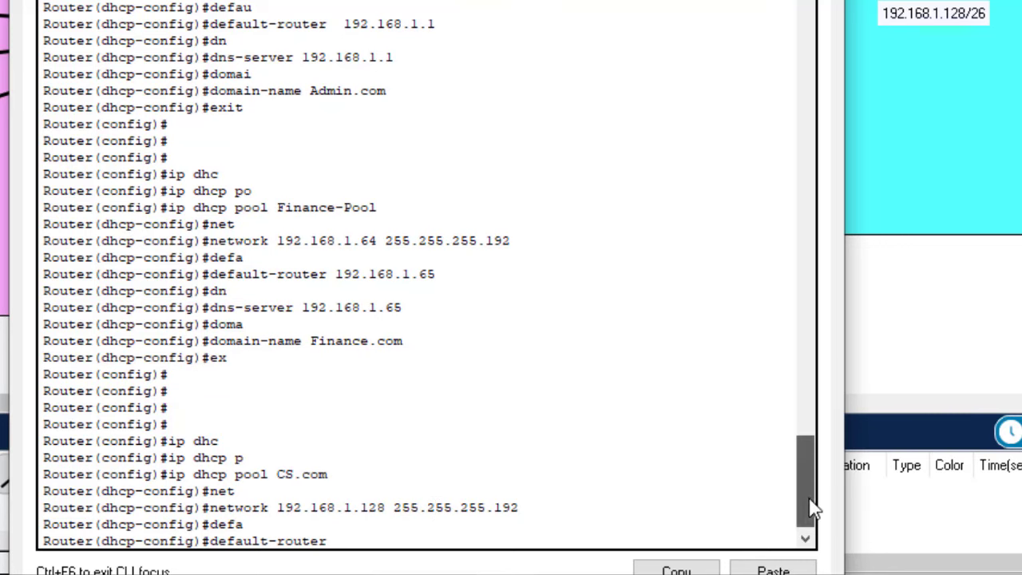
{"action": "left_click_drag", "start_coordinate": [809, 508], "coordinate": [809, 435]}
{"action": "left_click_drag", "start_coordinate": [270, 66], "coordinate": [306, 67]}
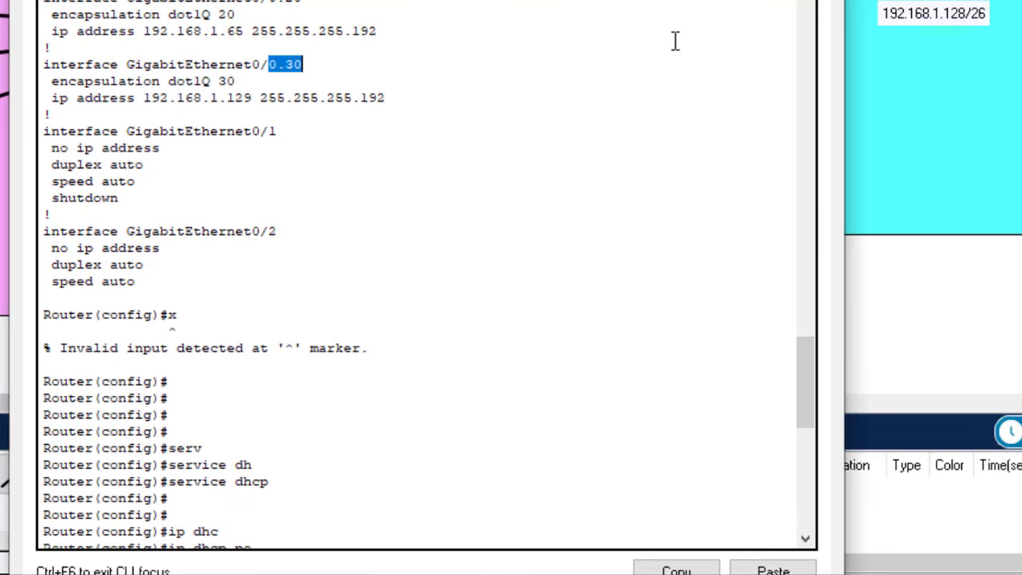
{"action": "left_click_drag", "start_coordinate": [804, 367], "coordinate": [785, 498]}
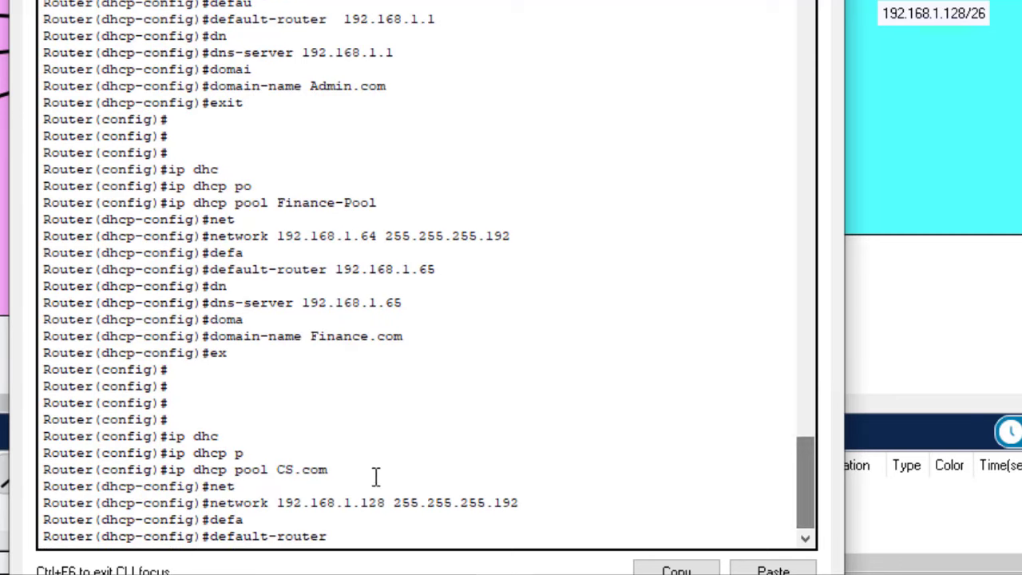
{"action": "type", "text": "192"}
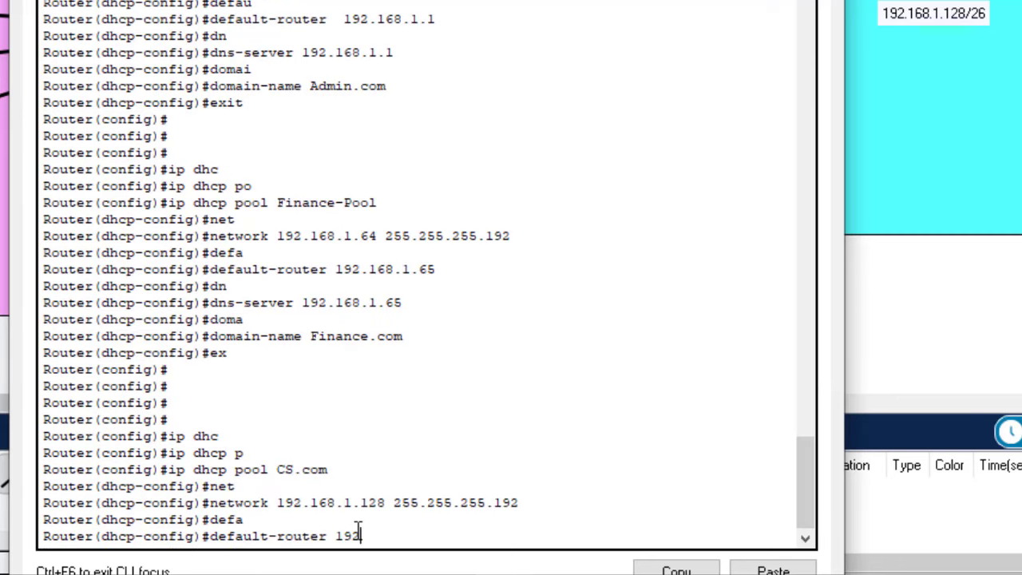
{"action": "type", "text": ".168.1.129"}
{"action": "key", "text": "Return"}
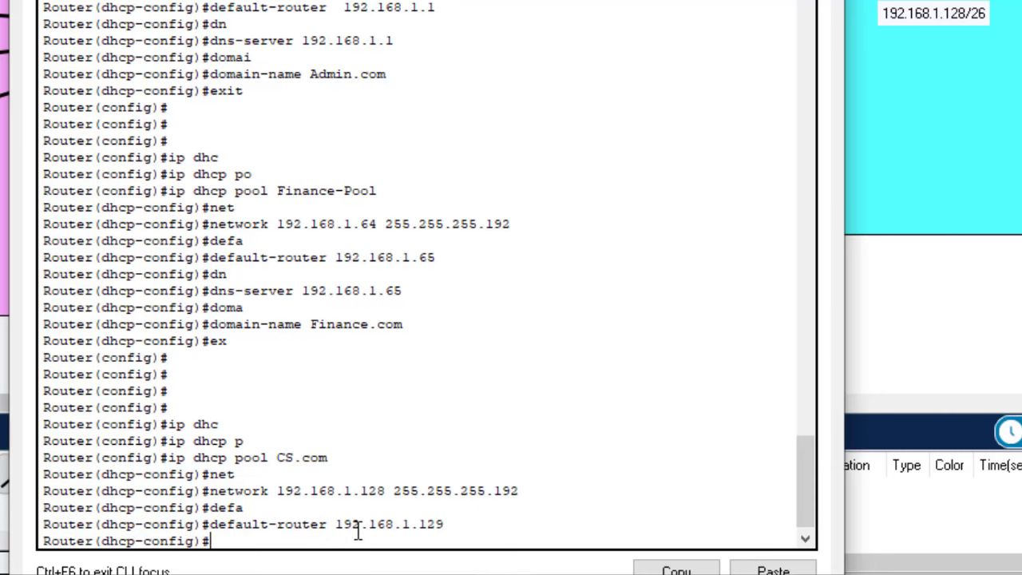
Add DNS server 192.168.1.129 and domain name CS.com, then exit the pool
{"action": "type", "text": "dn"}
{"action": "key", "text": "Tab"}
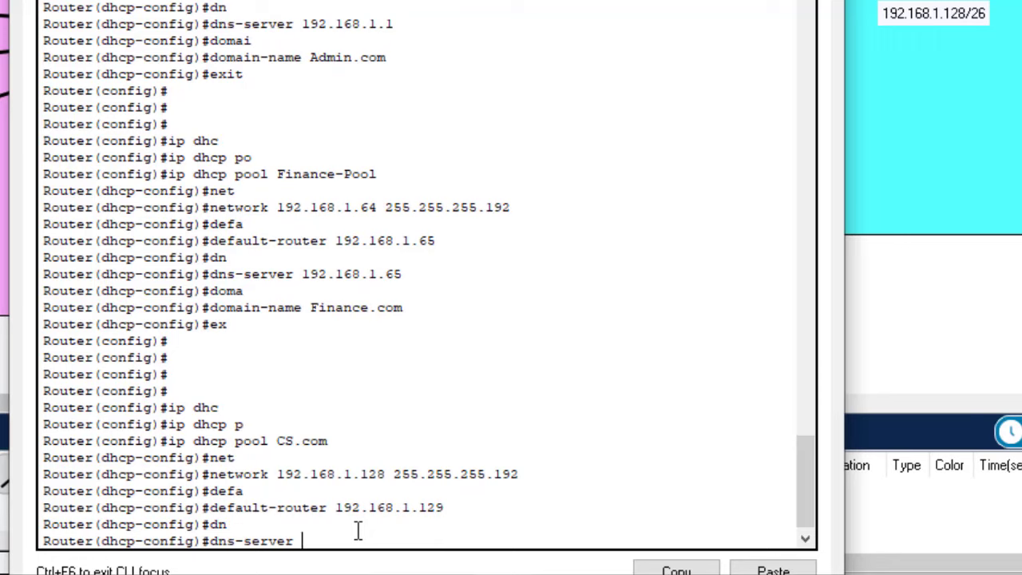
{"action": "type", "text": "192.168.1.129"}
{"action": "key", "text": "Return"}
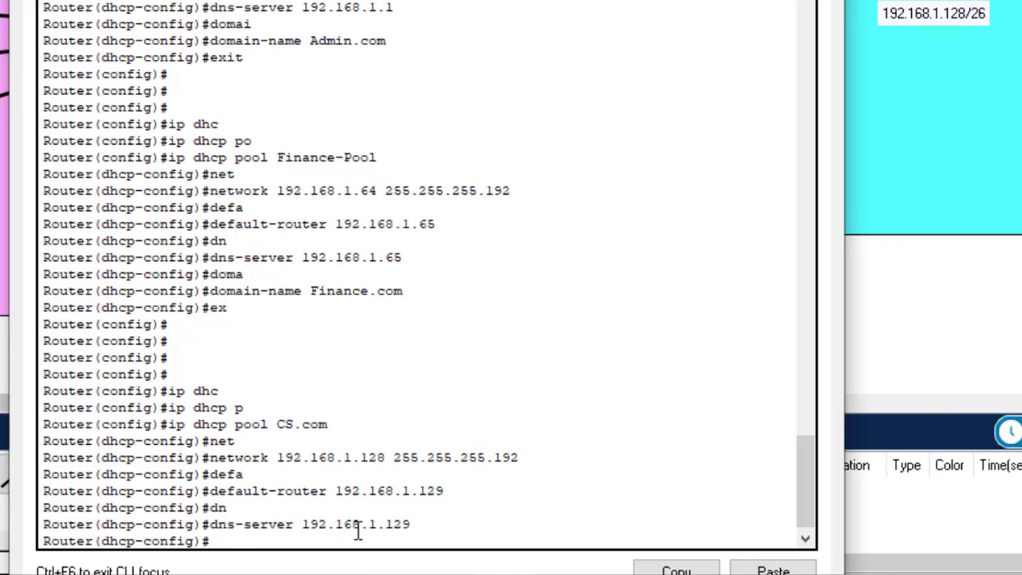
{"action": "type", "text": "dom"}
{"action": "key", "text": "Tab"}
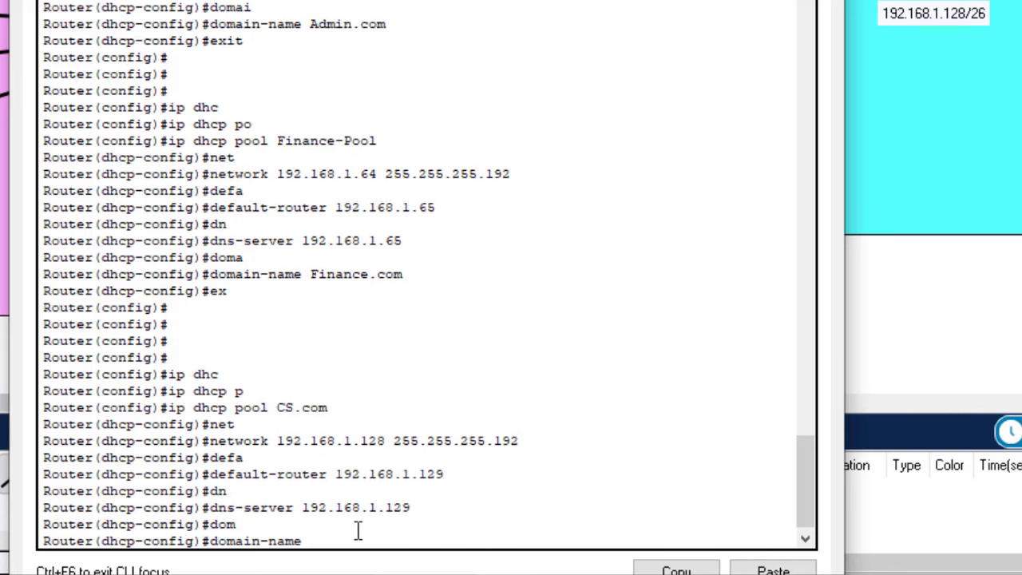
{"action": "type", "text": "CS.com"}
{"action": "key", "text": "Return"}
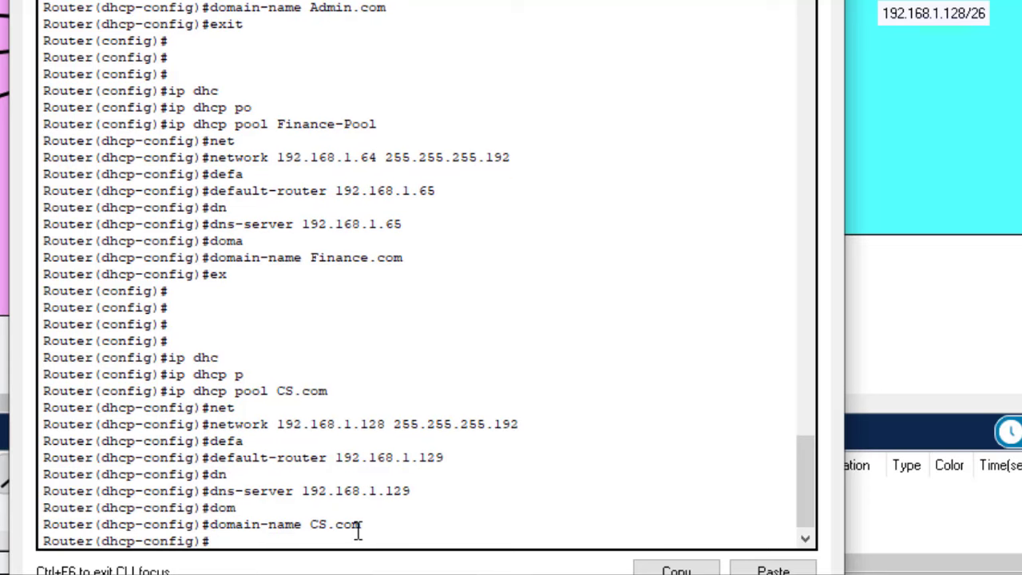
{"action": "type", "text": "ex"}
{"action": "key", "text": "Return"}
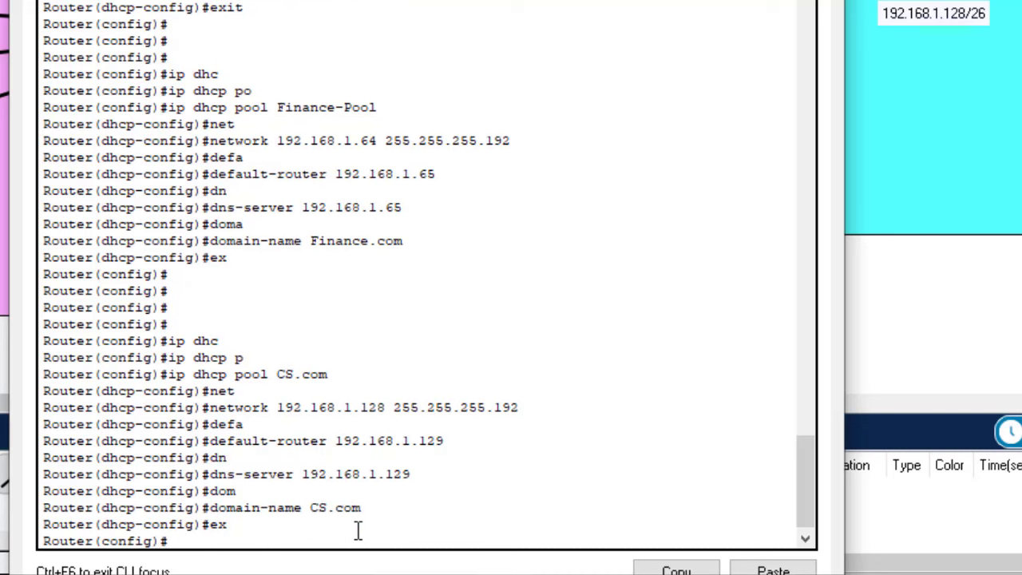
Save Router0's running configuration with 'do wr'
{"action": "type", "text": "do wr"}
{"action": "key", "text": "Return"}
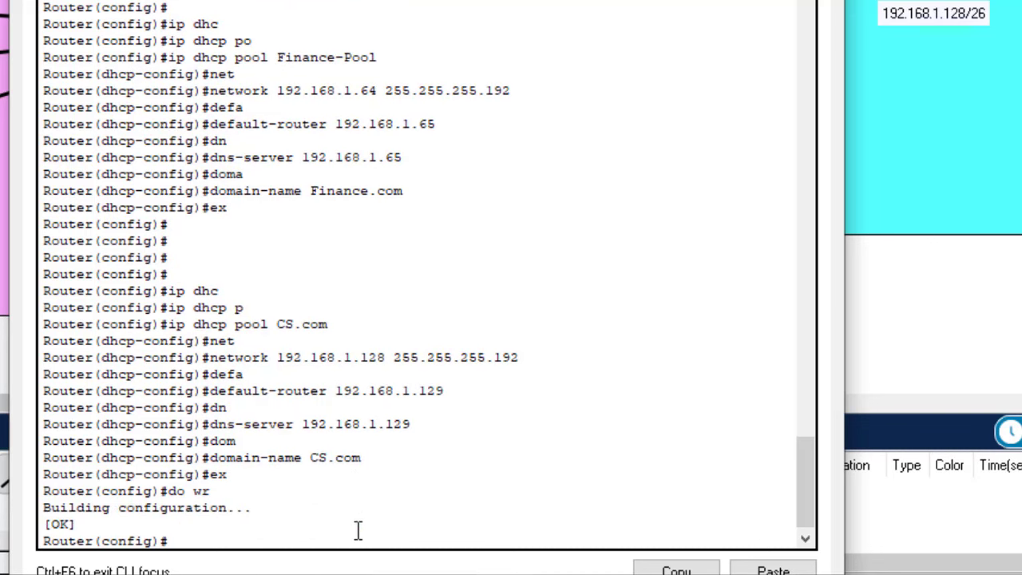
{"action": "left_click_drag", "start_coordinate": [812, 484], "coordinate": [831, 509]}
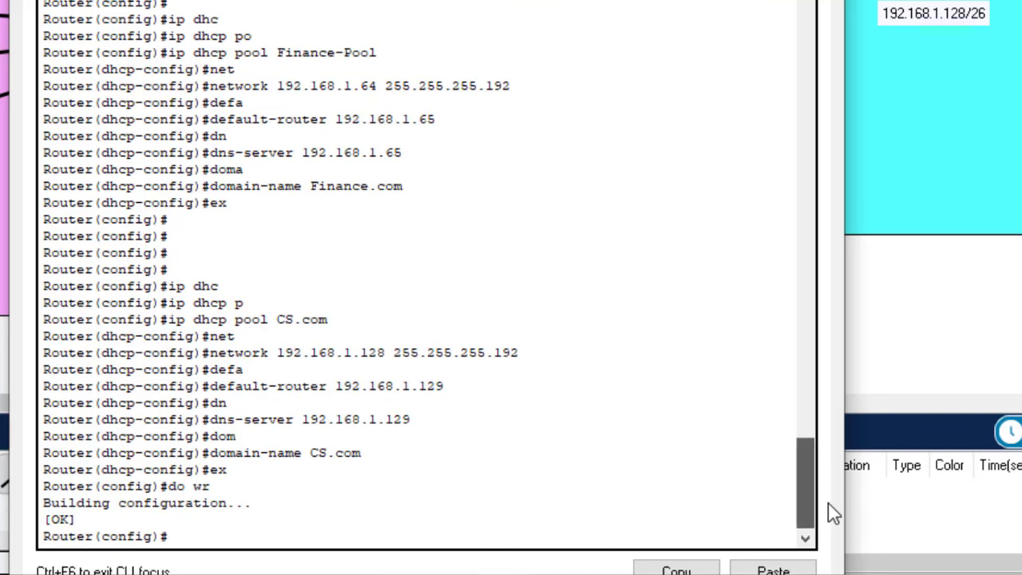
{"action": "key", "text": "alt+Tab"}
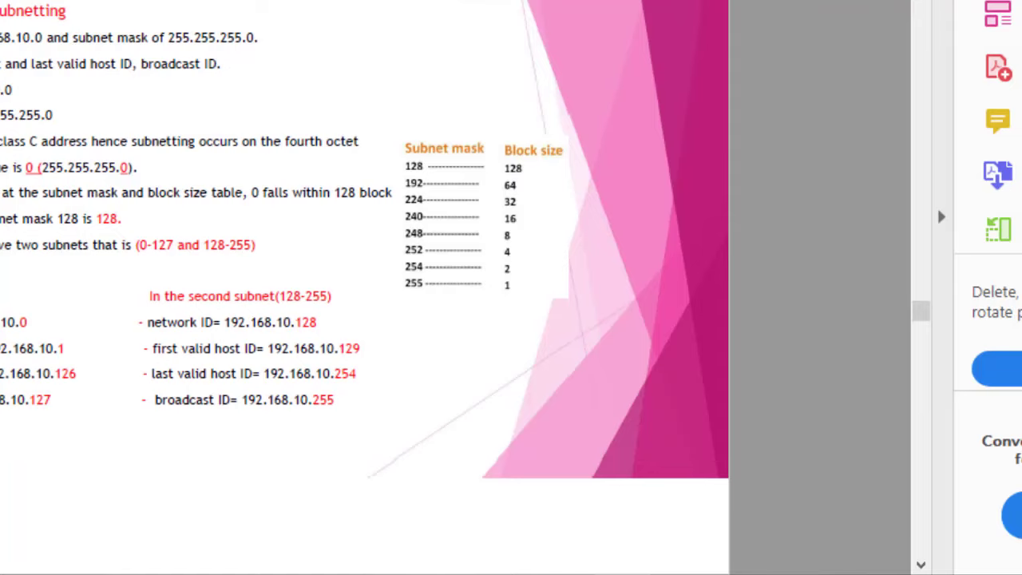
Review the subnetting block-size slide, then return to Packet Tracer's PC0 window
{"action": "key", "text": "alt+Tab"}
{"action": "key", "text": "alt+Tab"}
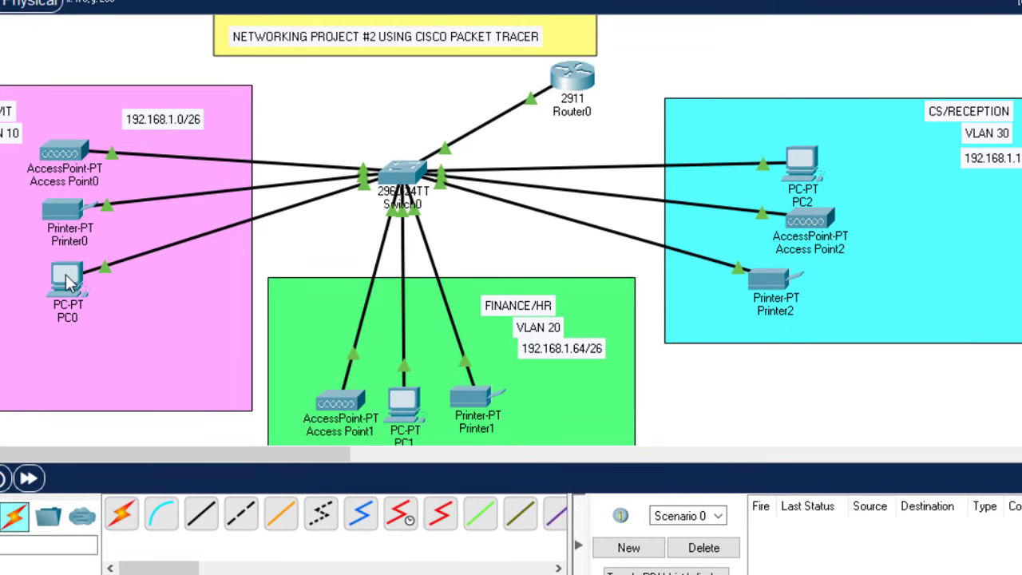
{"action": "left_click", "coordinate": [67, 274]}
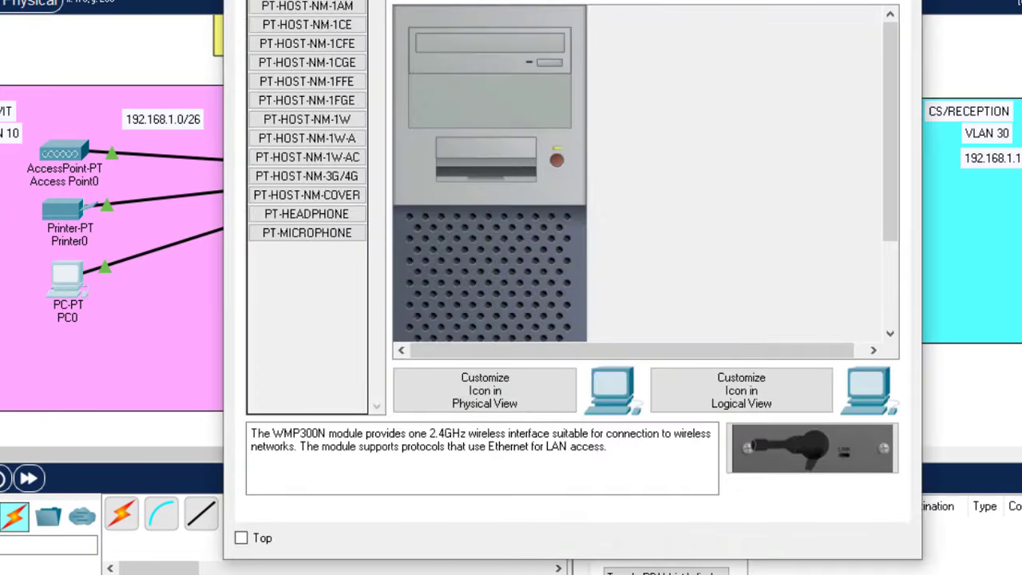
Set PC0's IP configuration to obtain its address by DHCP
{"action": "left_click", "coordinate": [317, 4]}
{"action": "left_click", "coordinate": [318, 16]}
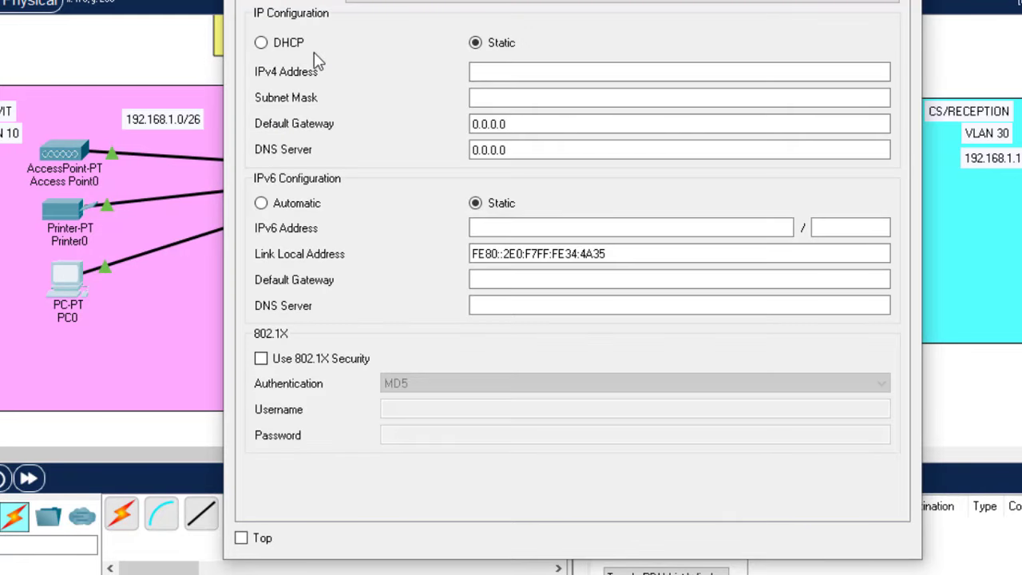
{"action": "left_click", "coordinate": [262, 43]}
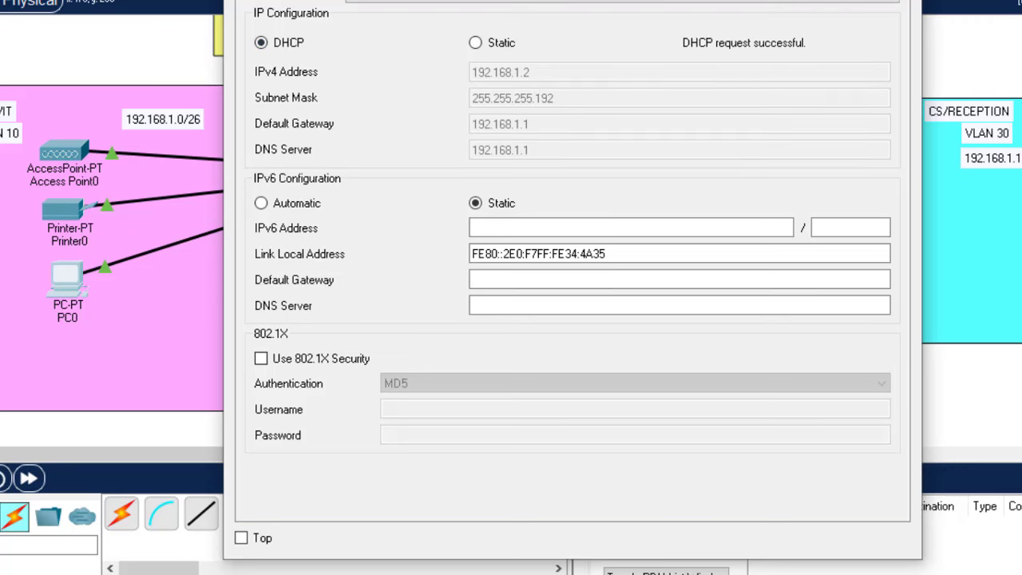
{"action": "key", "text": "alt+F4"}
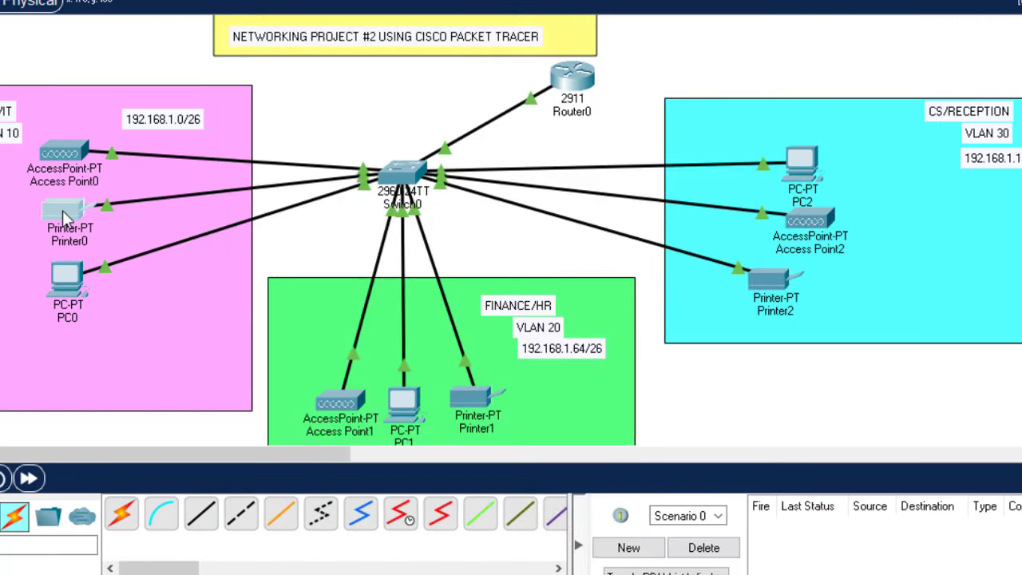
Switch Printer0's FastEthernet0 interface to DHCP addressing
{"action": "double_click", "coordinate": [68, 216]}
{"action": "left_click", "coordinate": [292, 2]}
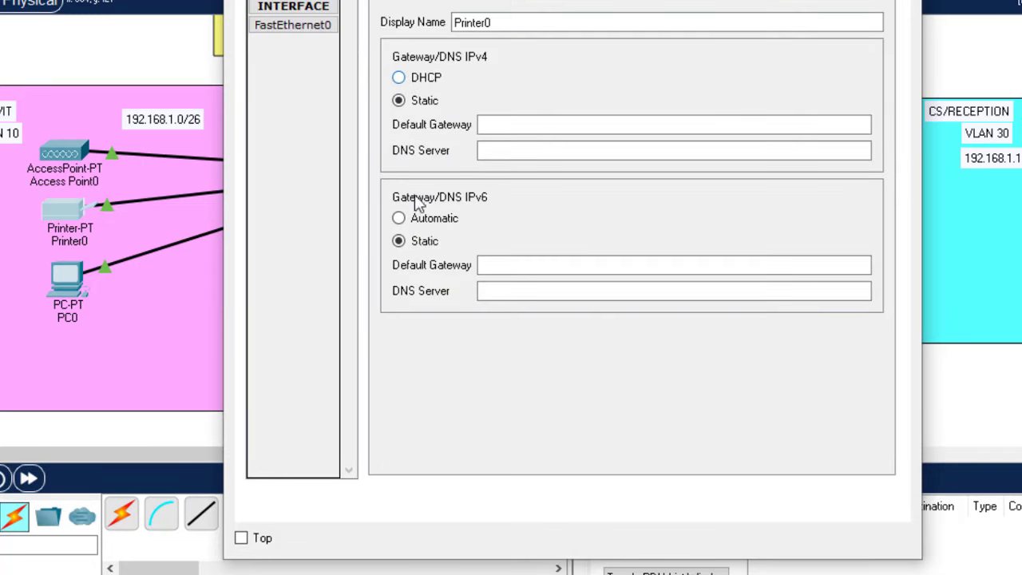
{"action": "left_click", "coordinate": [322, 26]}
{"action": "left_click", "coordinate": [324, 28]}
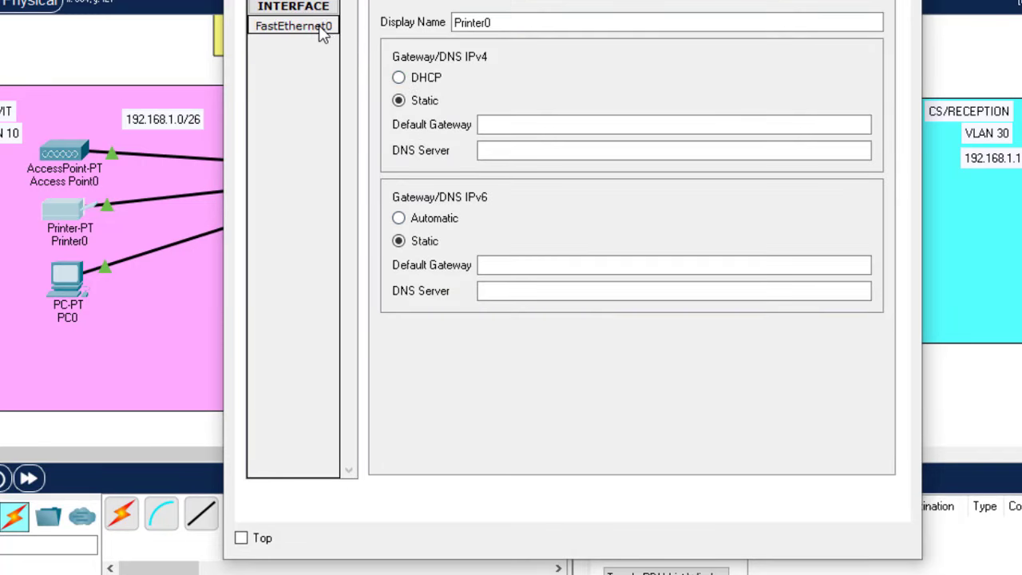
{"action": "left_click", "coordinate": [387, 98]}
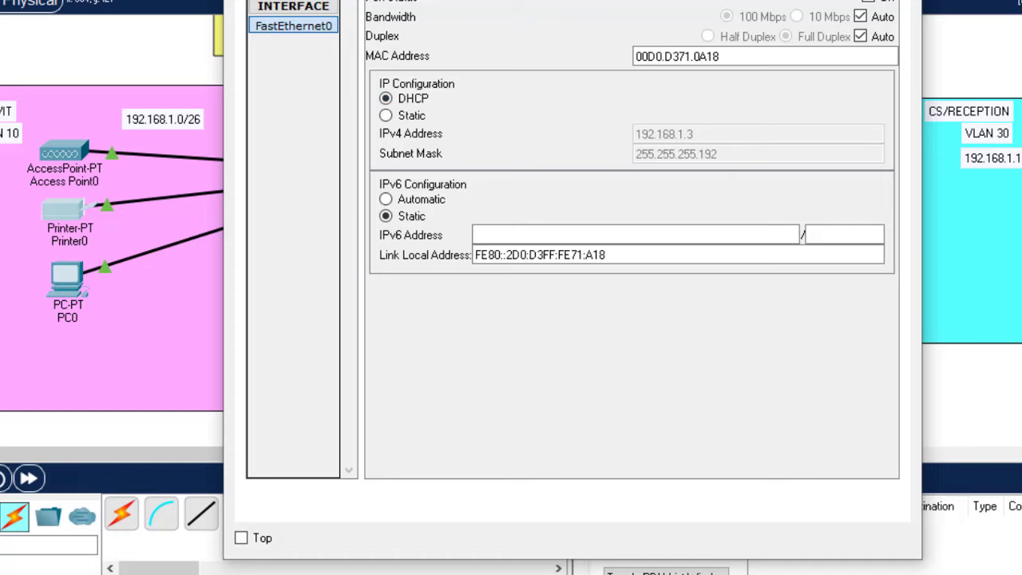
{"action": "key", "text": "alt+F4"}
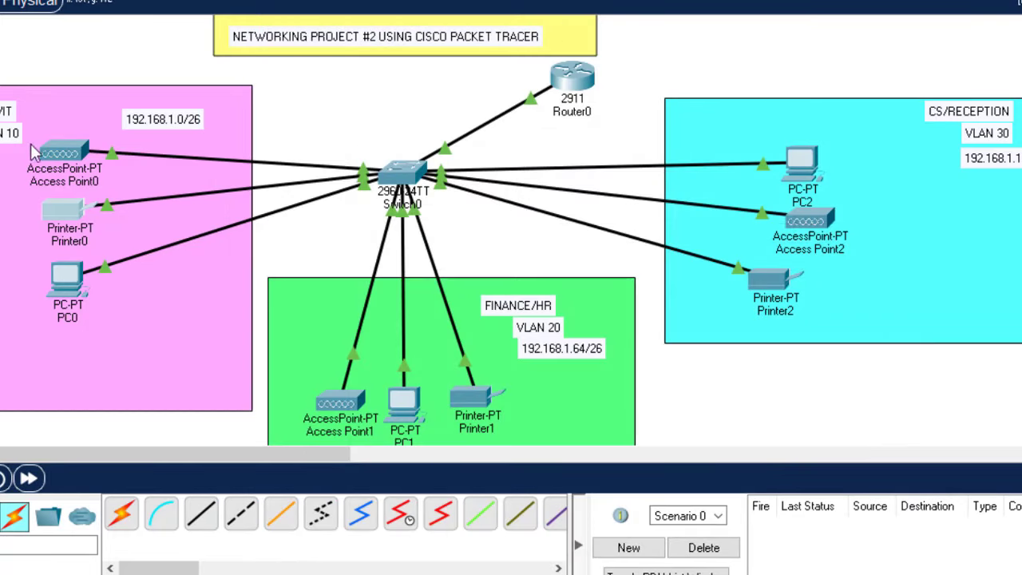
Show the End Devices category in the bottom device palette
{"action": "scroll", "coordinate": [511, 231], "scroll_direction": "down", "scroll_amount": 3}
{"action": "scroll", "coordinate": [511, 231], "scroll_direction": "up", "scroll_amount": 3}
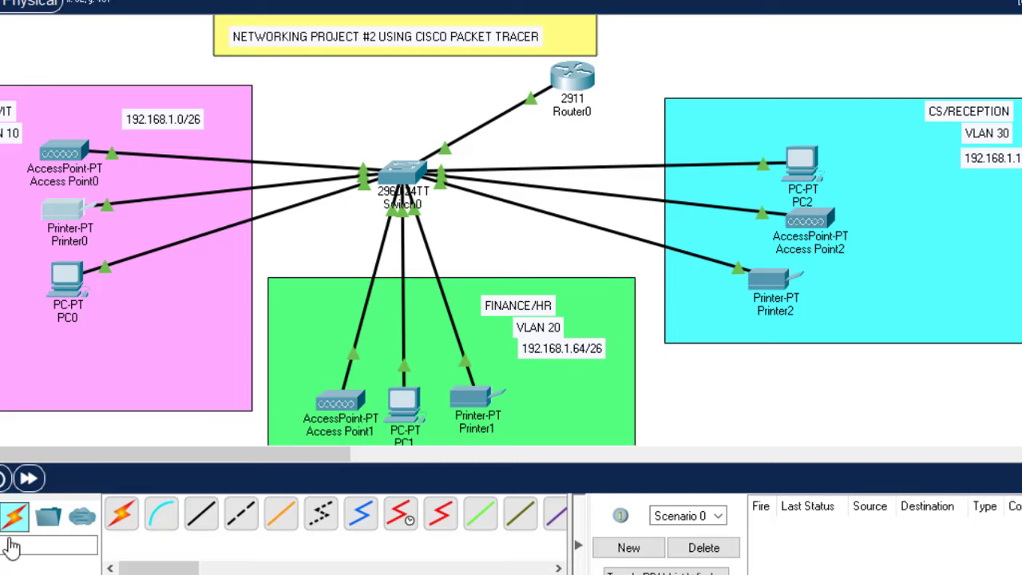
{"action": "left_click", "coordinate": [0, 515]}
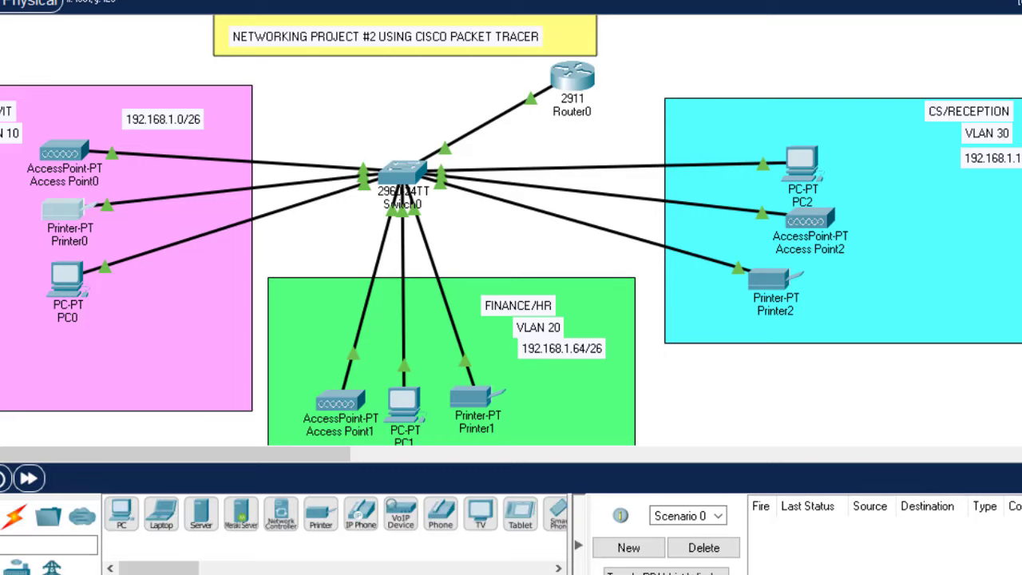
{"action": "scroll", "coordinate": [511, 231], "scroll_direction": "down", "scroll_amount": 3}
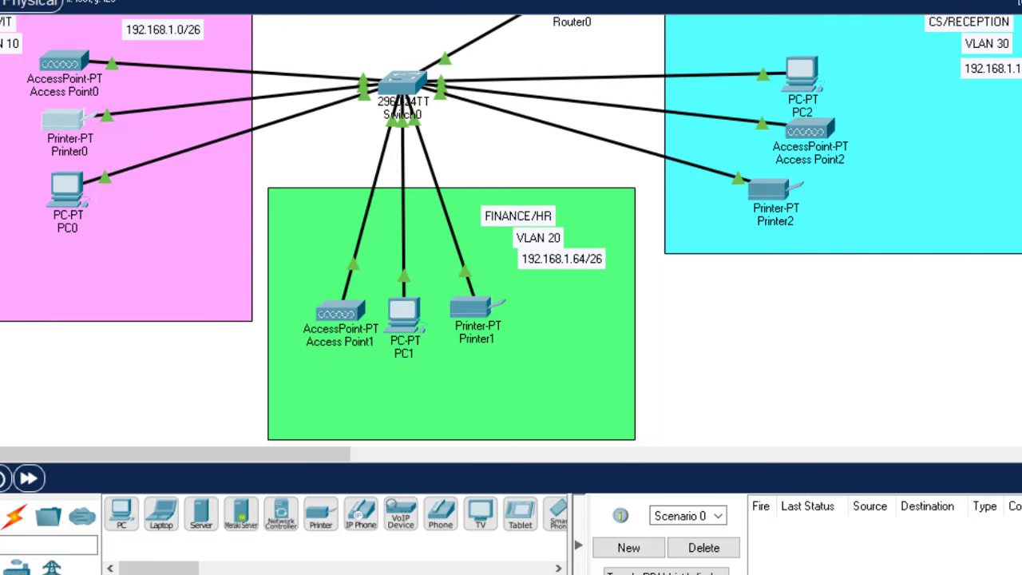
{"action": "scroll", "coordinate": [511, 231], "scroll_direction": "up", "scroll_amount": 1}
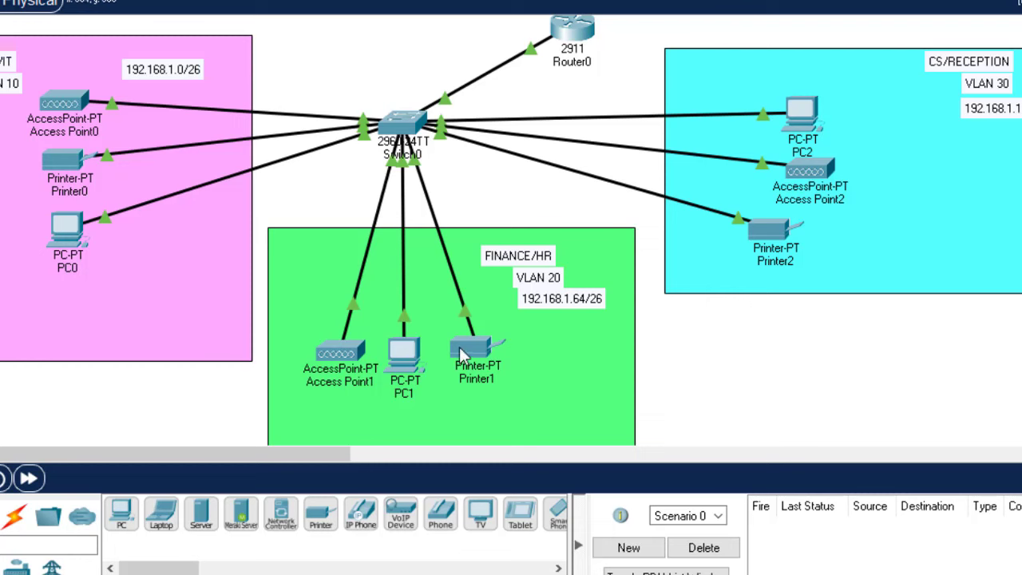
Set PC1's IP configuration to DHCP
{"action": "left_click", "coordinate": [406, 355]}
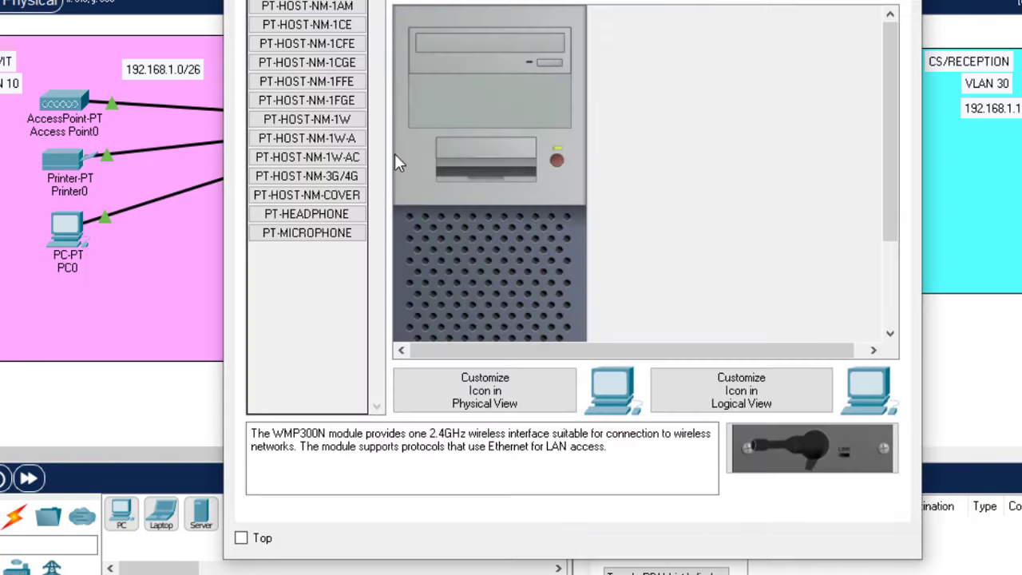
{"action": "left_click", "coordinate": [352, 2]}
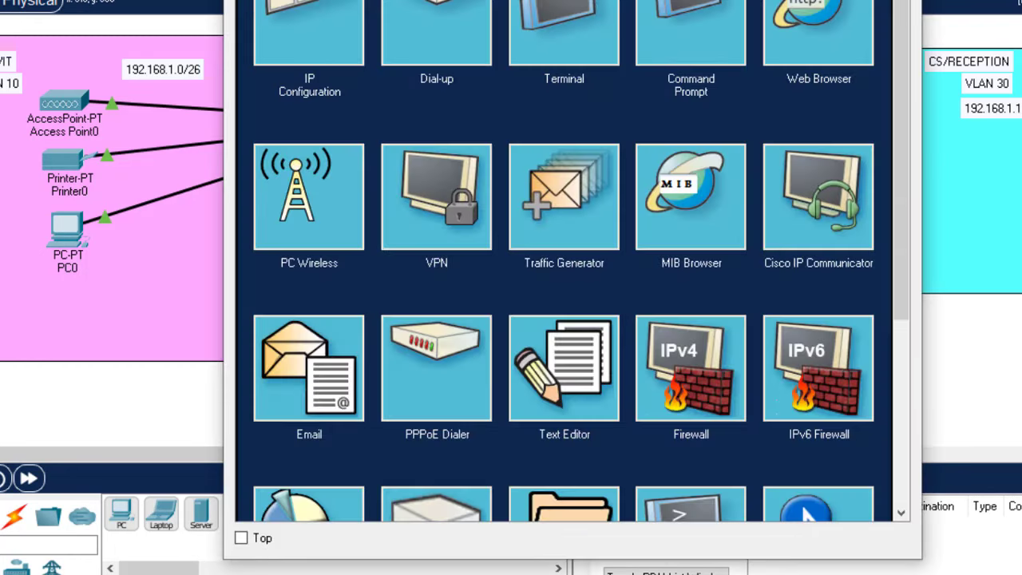
{"action": "left_click", "coordinate": [290, 40]}
{"action": "left_click", "coordinate": [272, 48]}
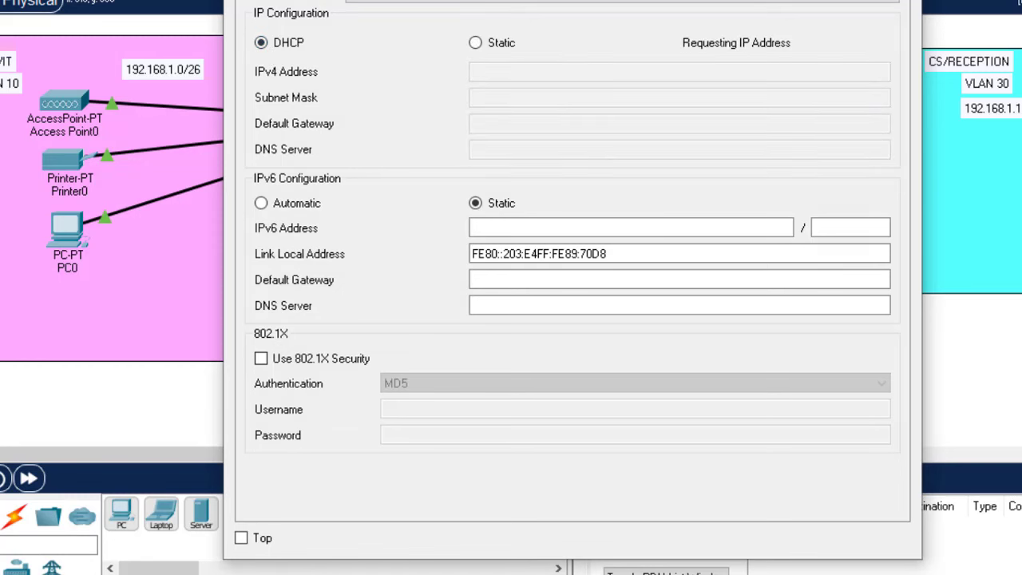
{"action": "key", "text": "alt+F4"}
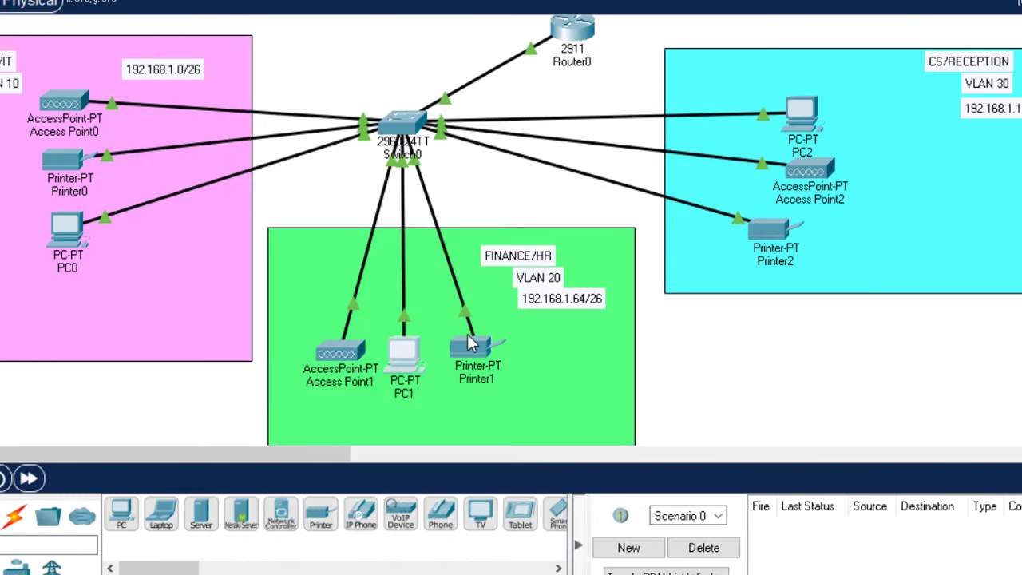
Switch Printer1's FastEthernet0 interface to DHCP
{"action": "left_click", "coordinate": [473, 347]}
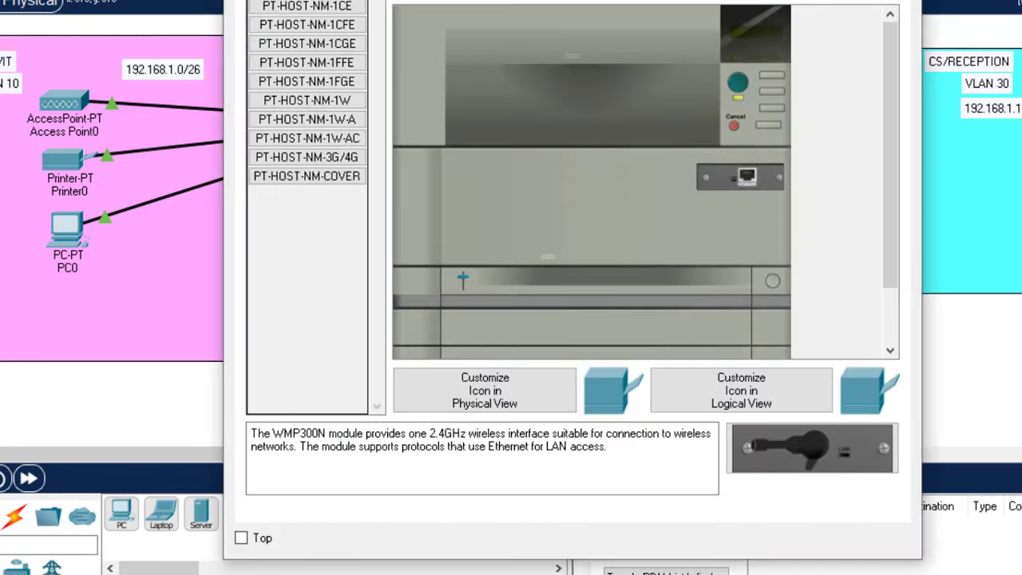
{"action": "left_click", "coordinate": [311, 1]}
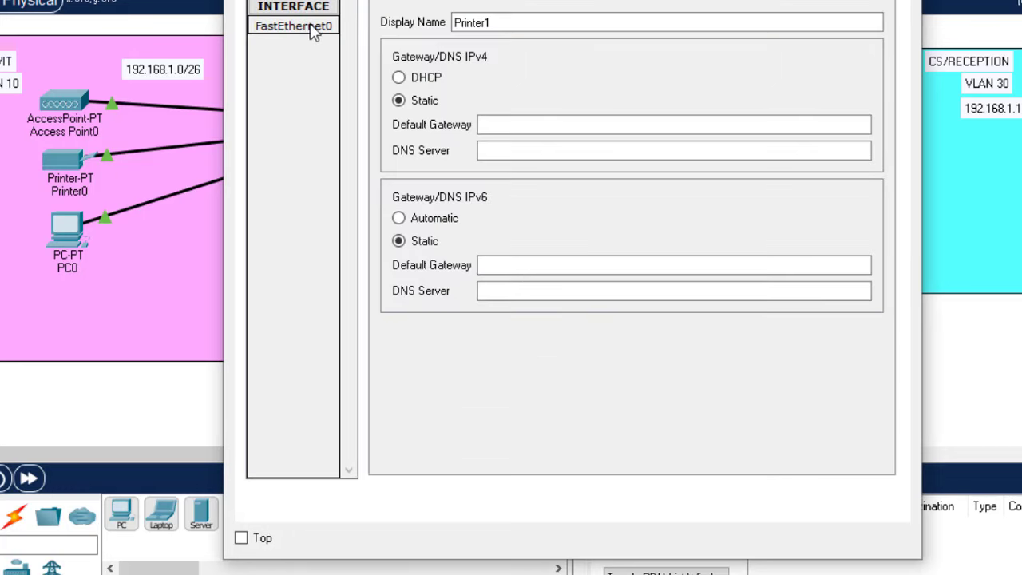
{"action": "left_click", "coordinate": [386, 99]}
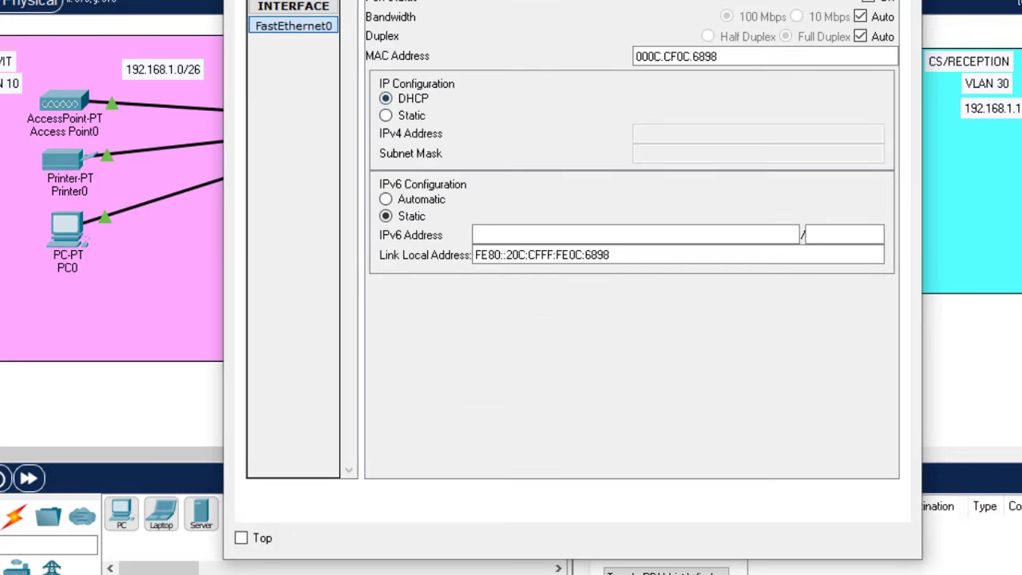
{"action": "key", "text": "alt+F4"}
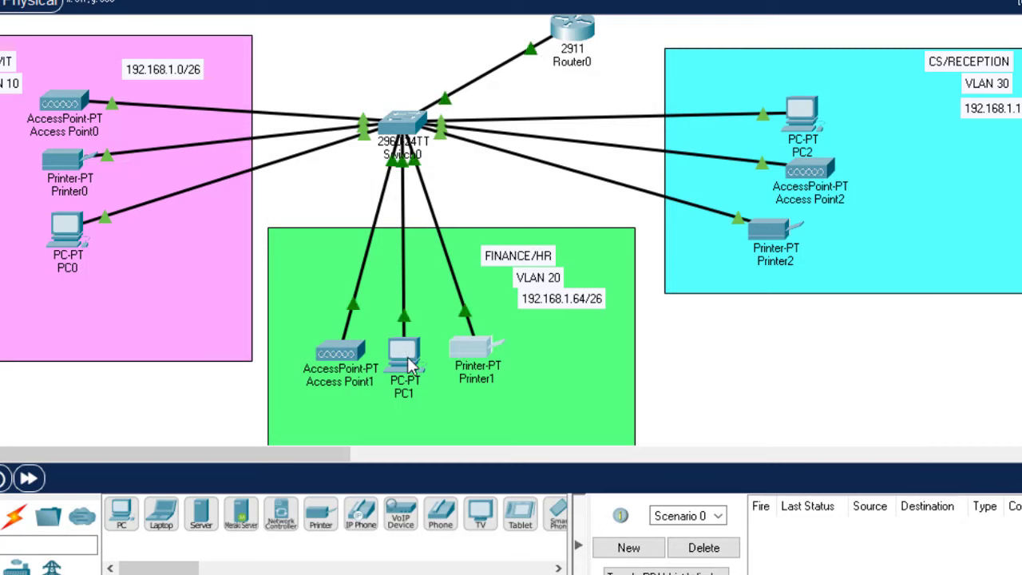
Set Printer2 to DHCP, getting 192.168.1.130 with its gateway and DNS
{"action": "mouse_move", "coordinate": [407, 357]}
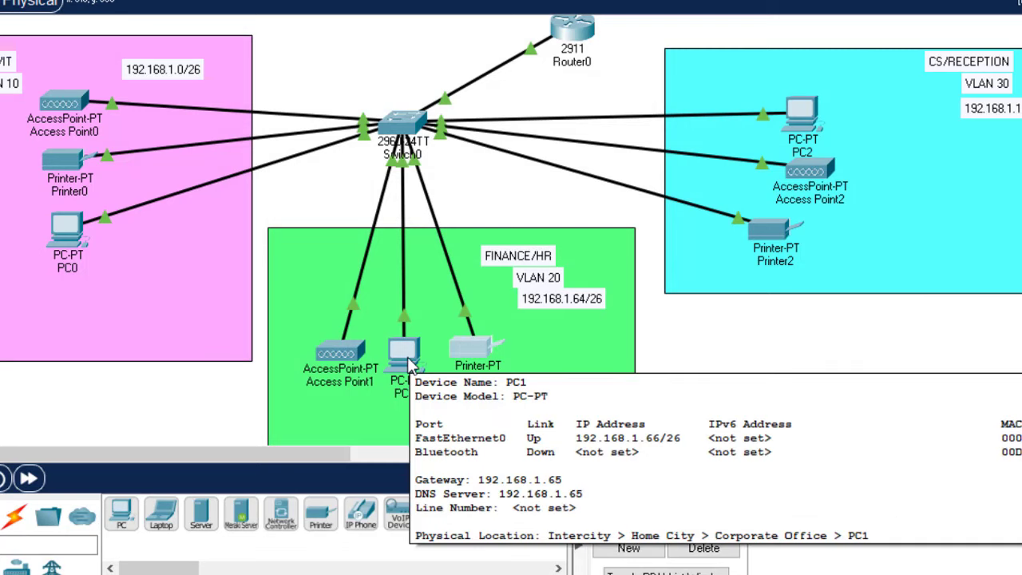
{"action": "left_click", "coordinate": [776, 229]}
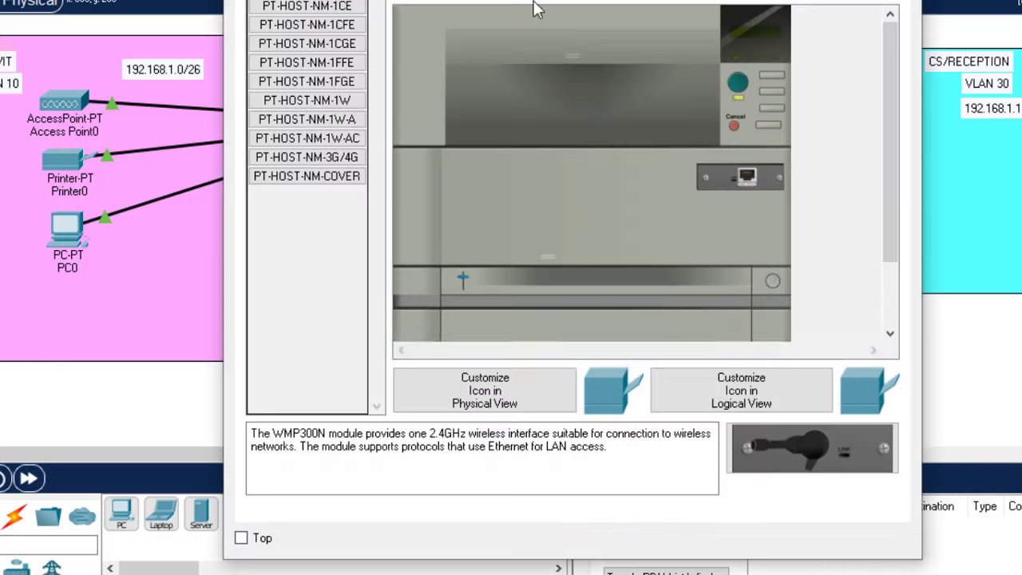
{"action": "key", "text": "ctrl+Tab"}
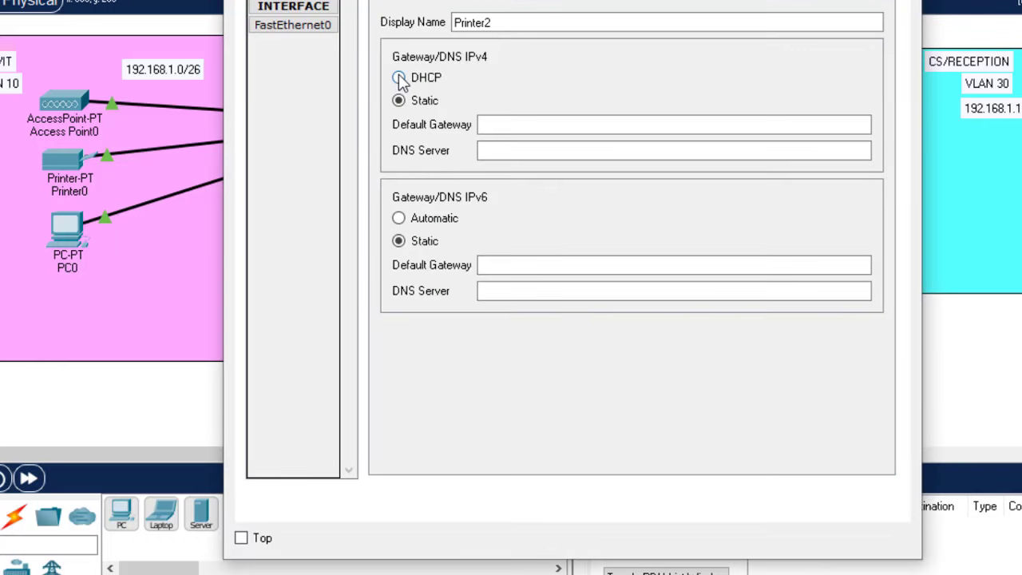
{"action": "left_click", "coordinate": [400, 79]}
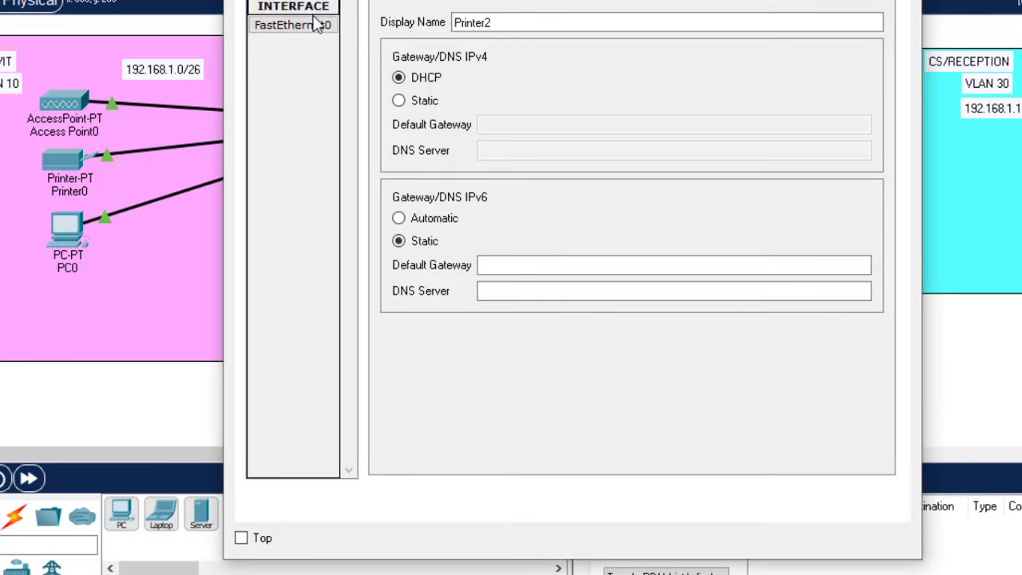
{"action": "left_click", "coordinate": [294, 25]}
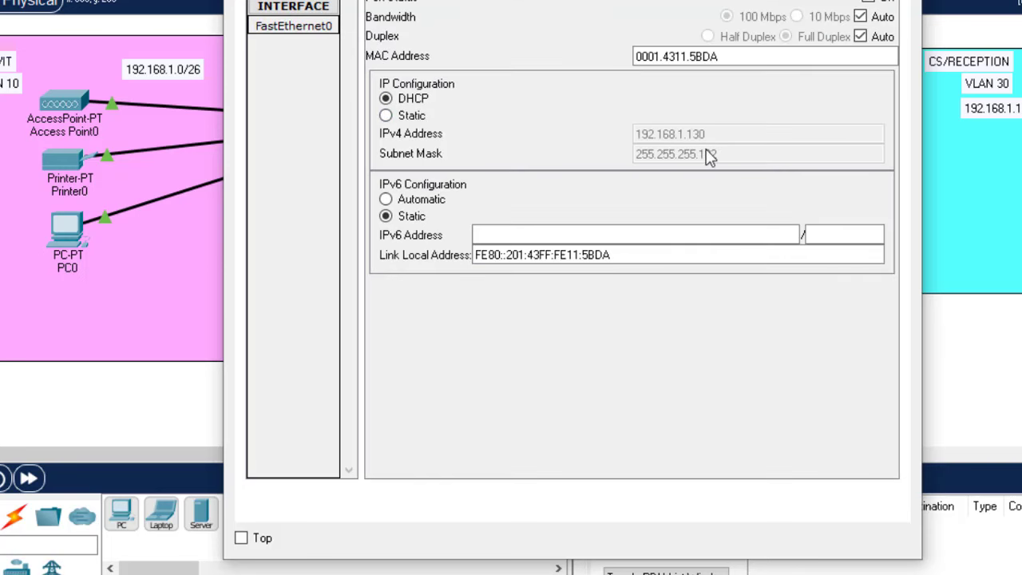
{"action": "key", "text": "alt+F4"}
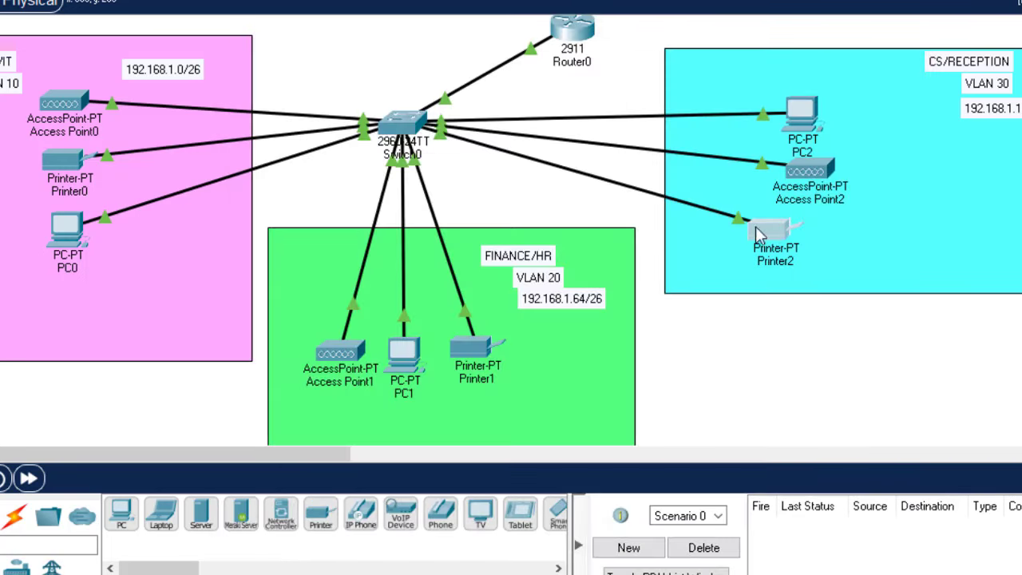
Set PC2 to DHCP, receiving 192.168.1.131 with gateway 192.168.1.129
{"action": "left_click", "coordinate": [803, 107]}
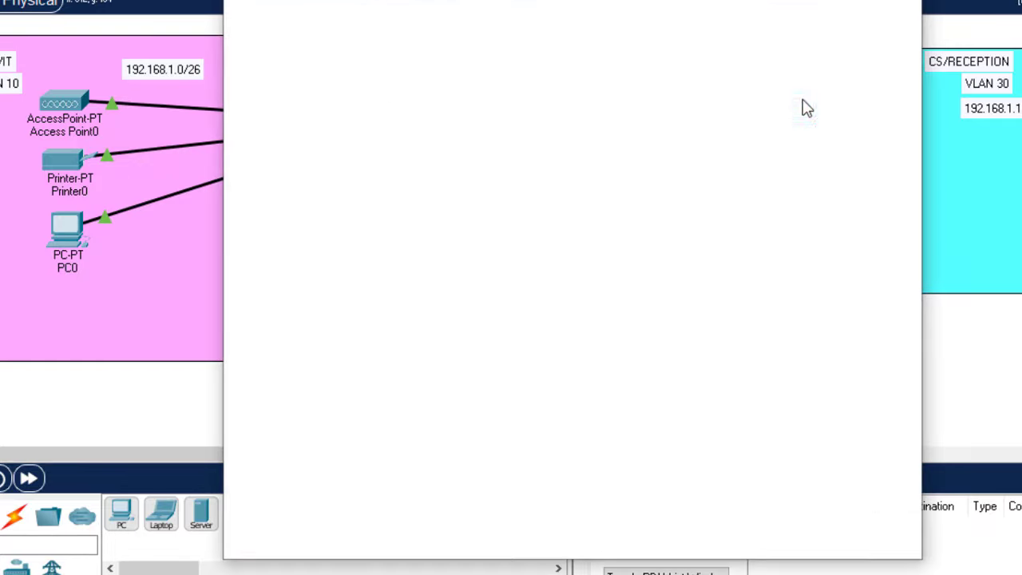
{"action": "left_click", "coordinate": [320, 0]}
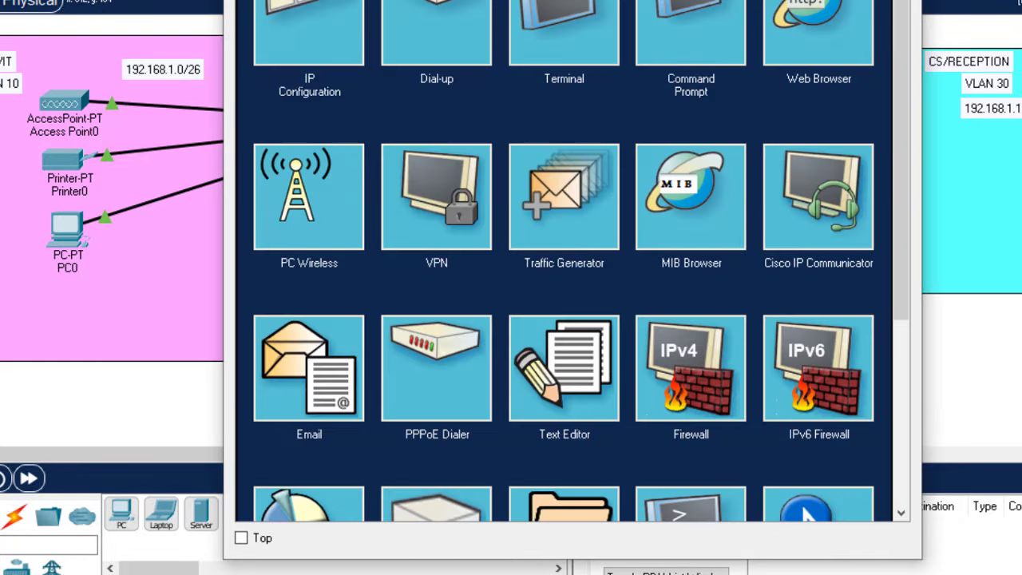
{"action": "left_click", "coordinate": [294, 12]}
{"action": "left_click", "coordinate": [262, 42]}
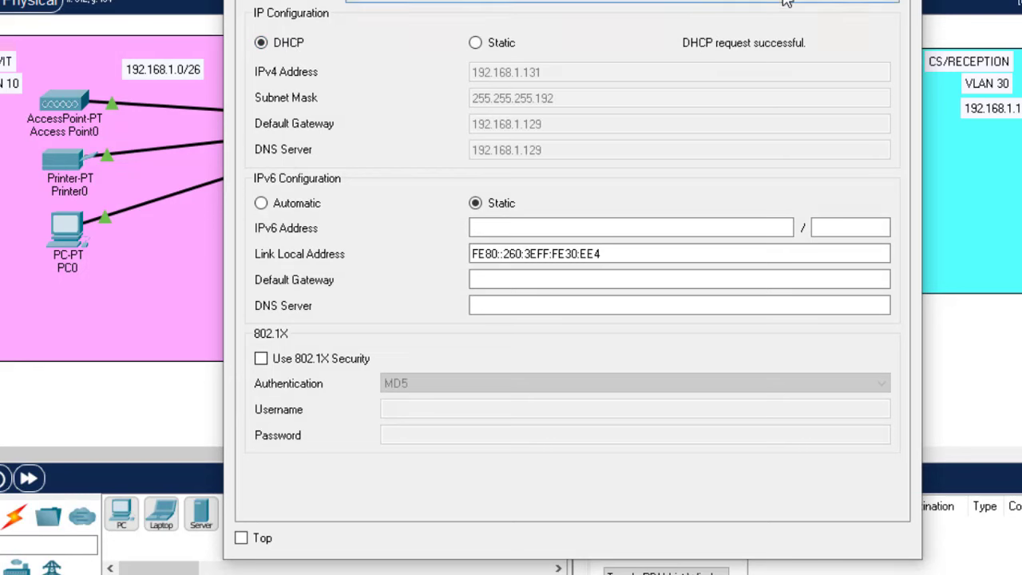
{"action": "left_click", "coordinate": [909, 0]}
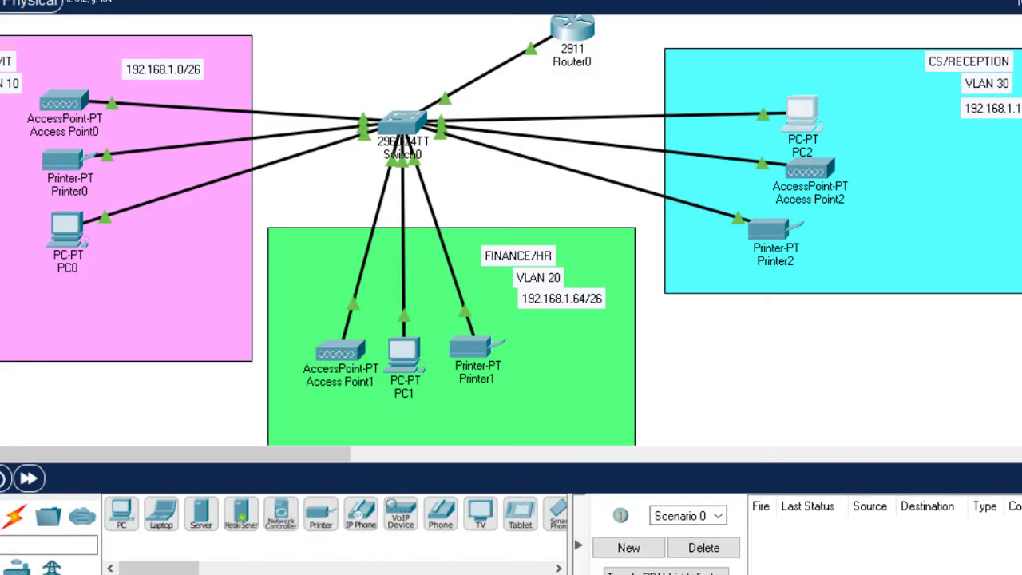
{"action": "mouse_move", "coordinate": [776, 226]}
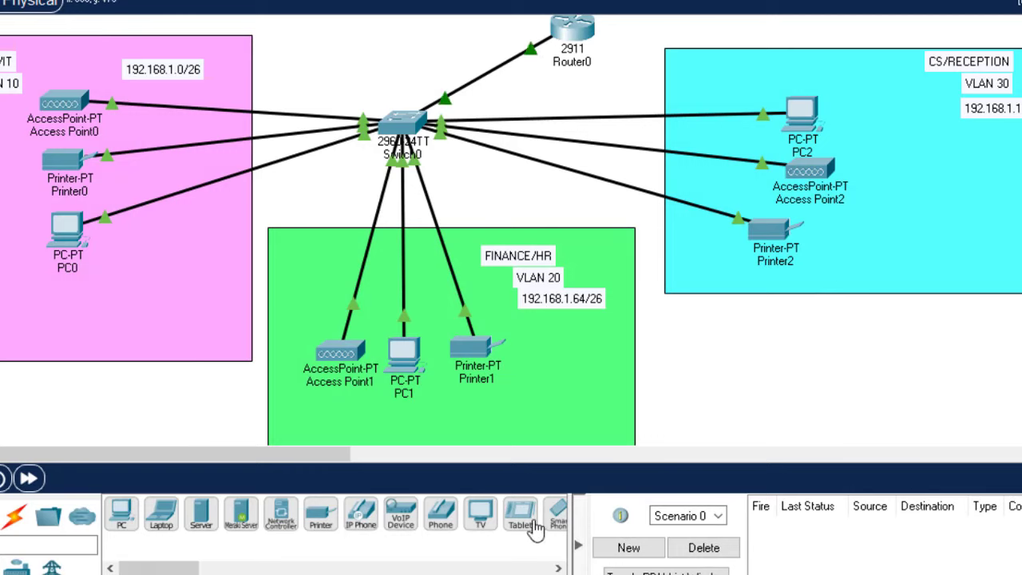
Add a laptop and a smartphone each to ADMIN/IT and FINANCE/HR, and a laptop to CS/RECEPTION
{"action": "left_click_drag", "start_coordinate": [555, 515], "coordinate": [1, 286]}
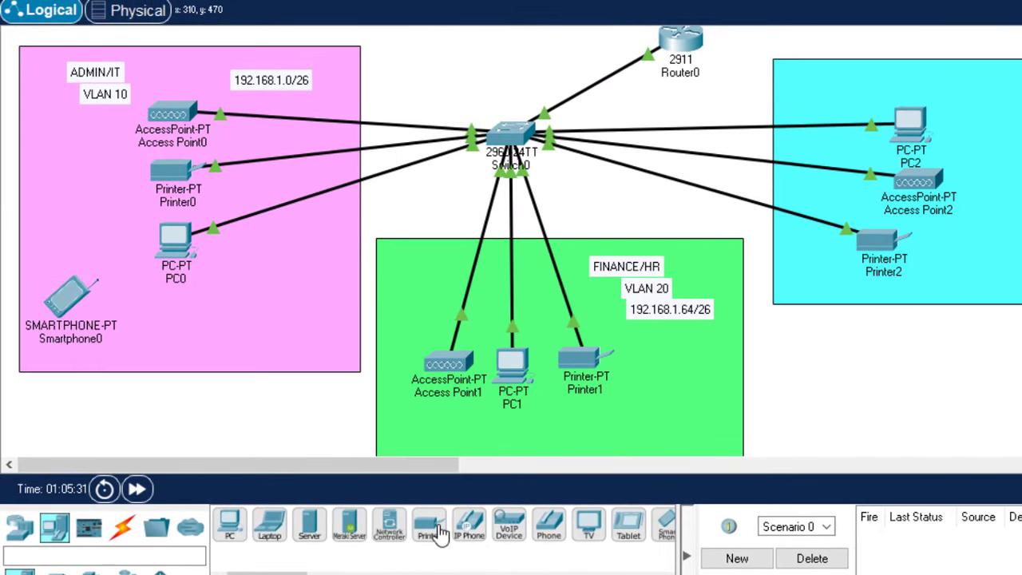
{"action": "left_click", "coordinate": [47, 235]}
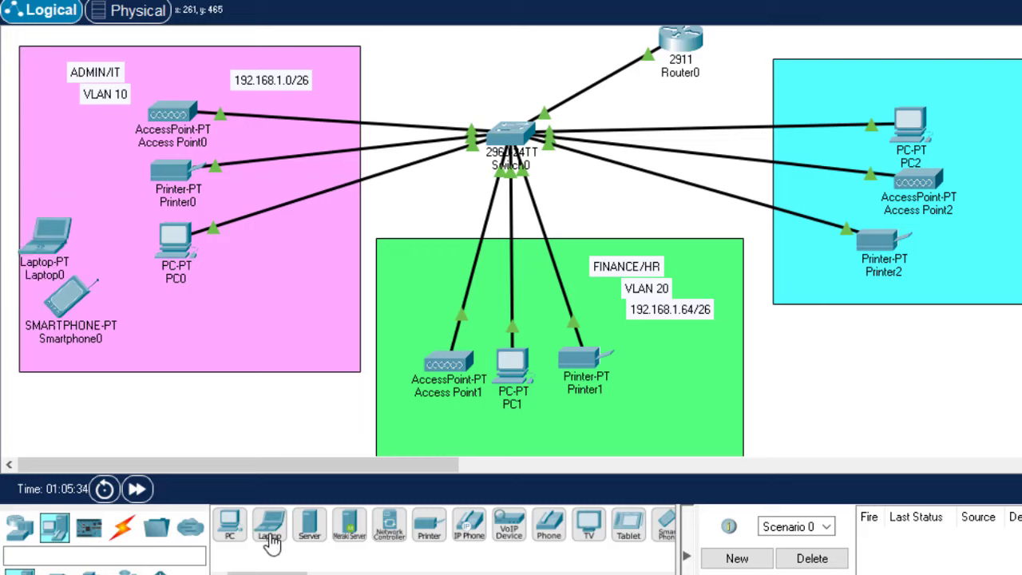
{"action": "left_click_drag", "start_coordinate": [269, 541], "coordinate": [721, 429]}
{"action": "left_click_drag", "start_coordinate": [669, 543], "coordinate": [653, 429]}
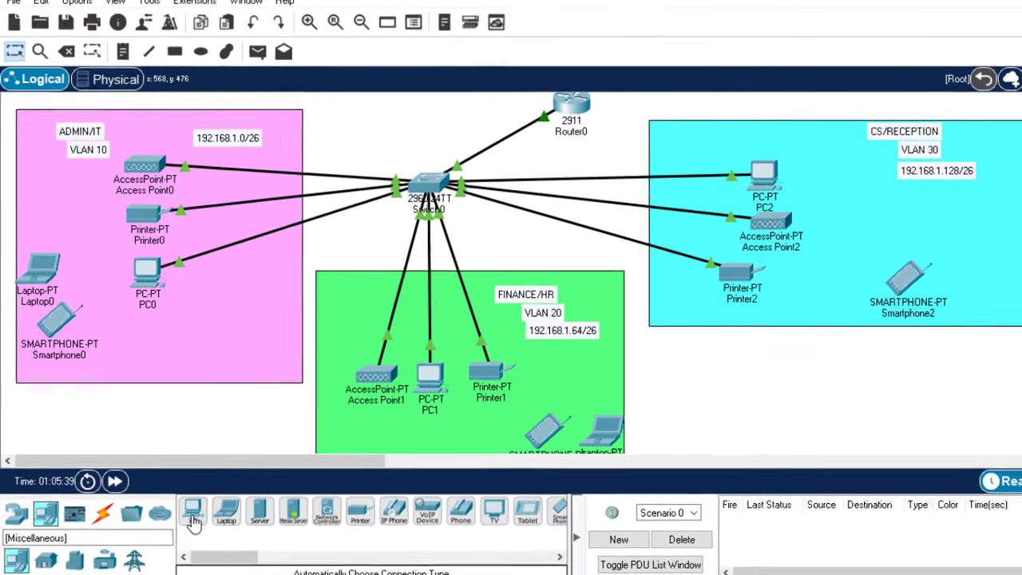
{"action": "left_click_drag", "start_coordinate": [262, 523], "coordinate": [980, 244]}
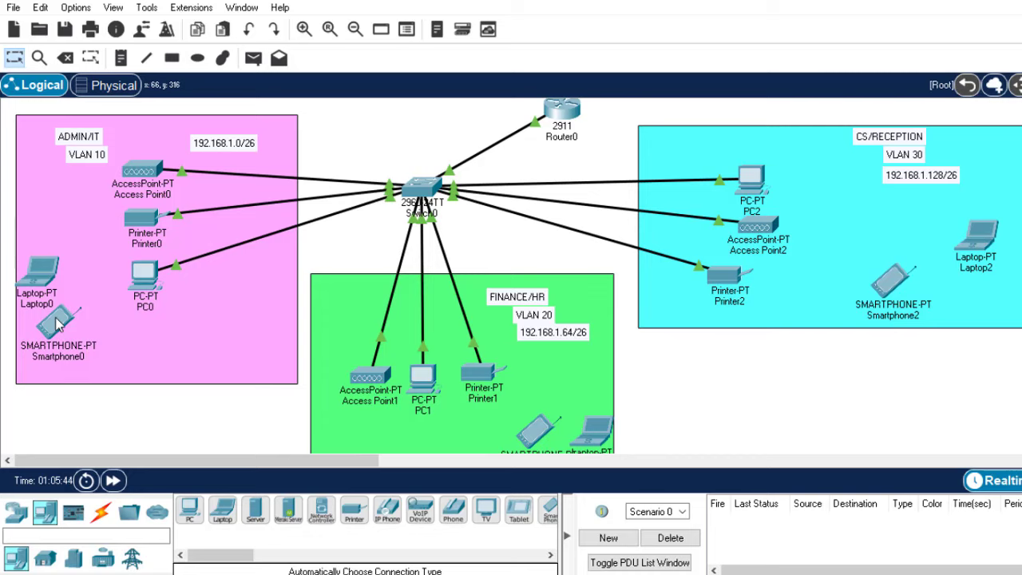
Check Access Point0's Port 1 SSID, Admin-WIFI
{"action": "left_click", "coordinate": [146, 180]}
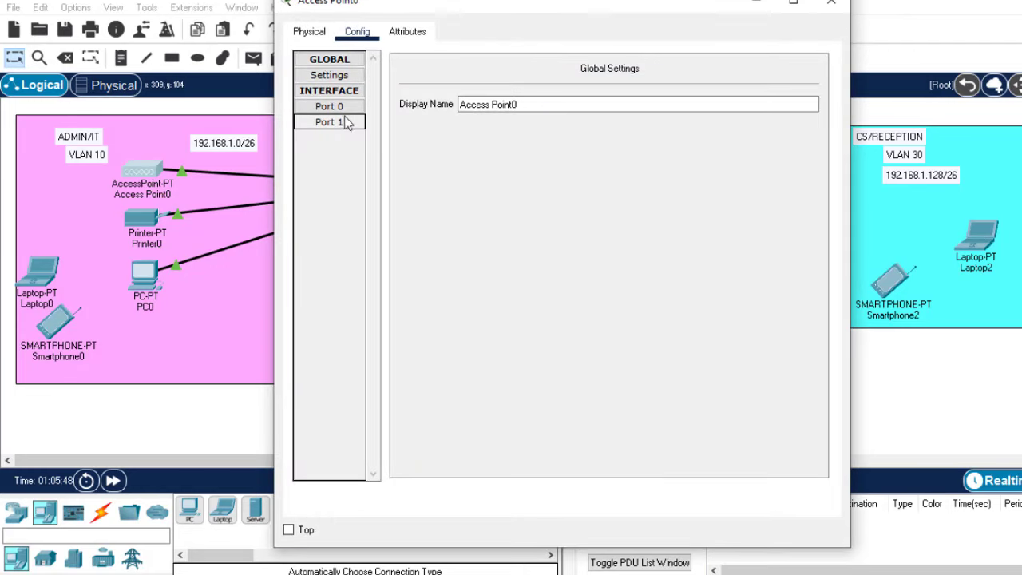
{"action": "left_click", "coordinate": [345, 123]}
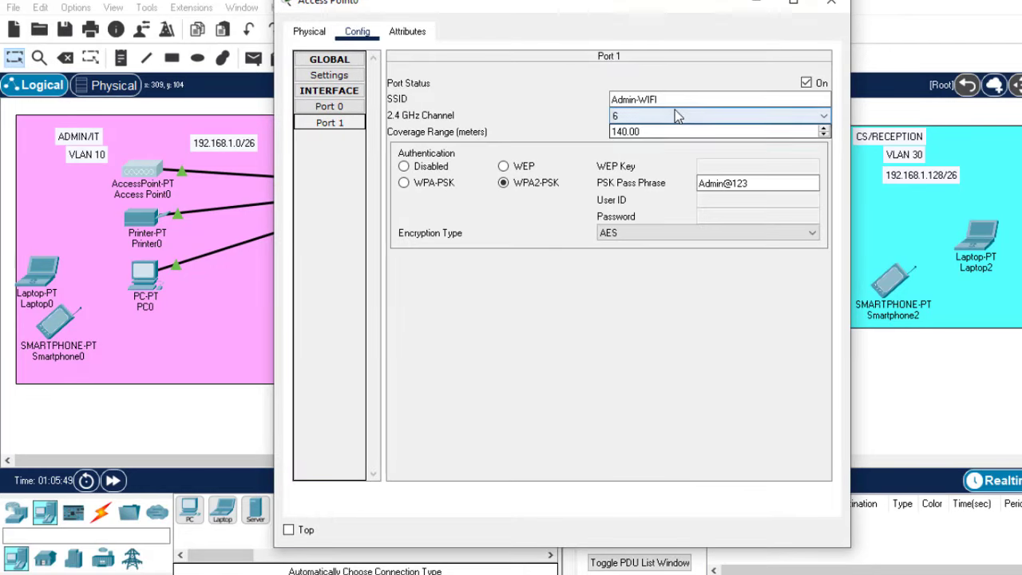
{"action": "left_click_drag", "start_coordinate": [674, 101], "coordinate": [589, 96]}
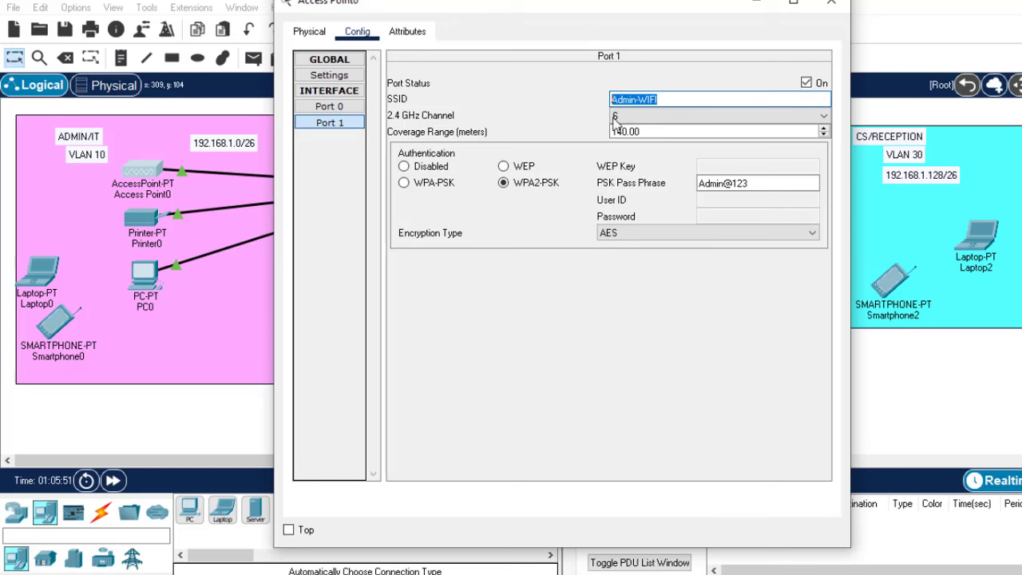
{"action": "left_click", "coordinate": [831, 6]}
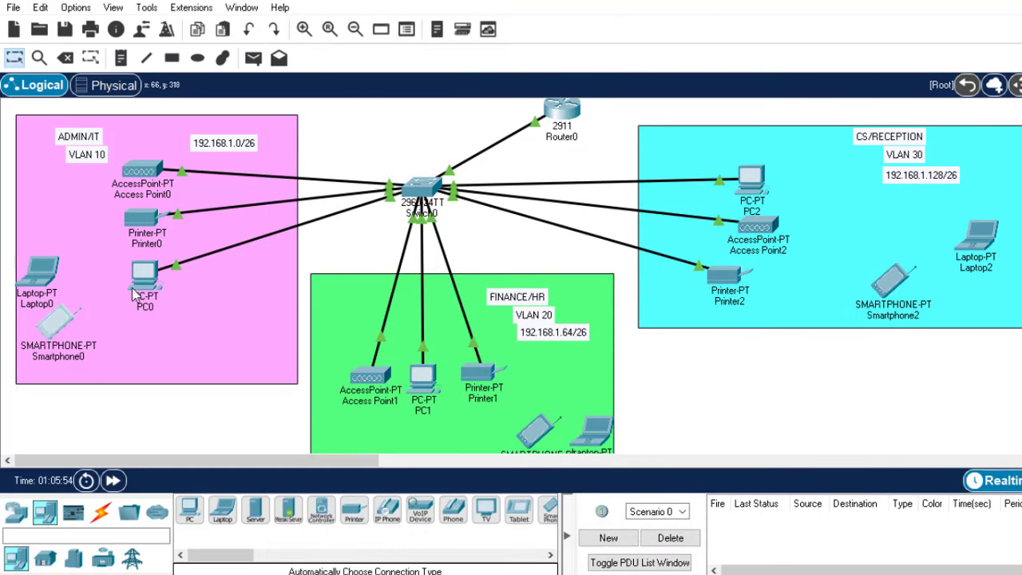
Set Smartphone0's Wireless0 to SSID Admin-WIFI with WPA2-PSK and the access point's pass phrase
{"action": "left_click", "coordinate": [54, 322]}
{"action": "left_click", "coordinate": [405, 32]}
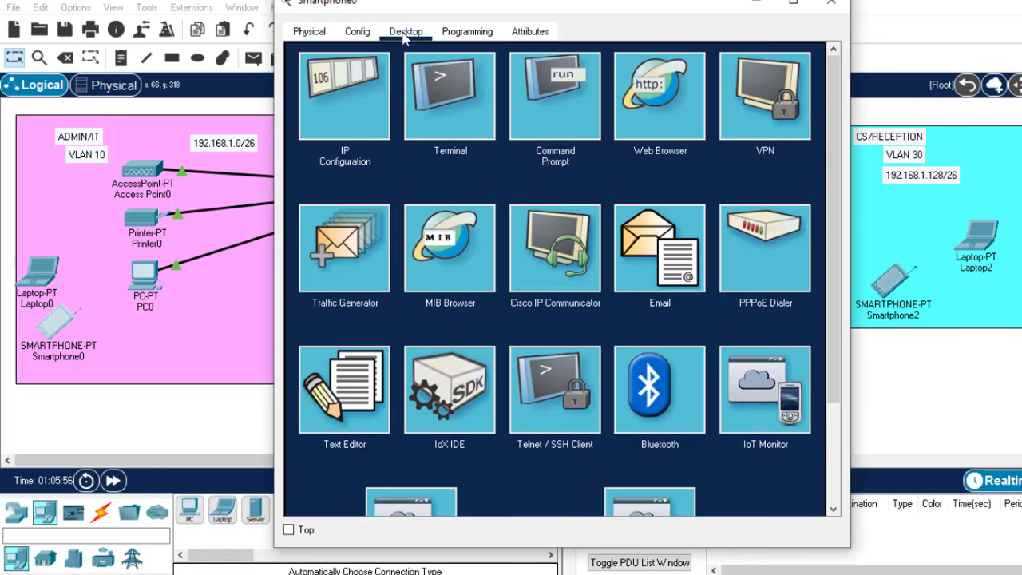
{"action": "left_click", "coordinate": [360, 35]}
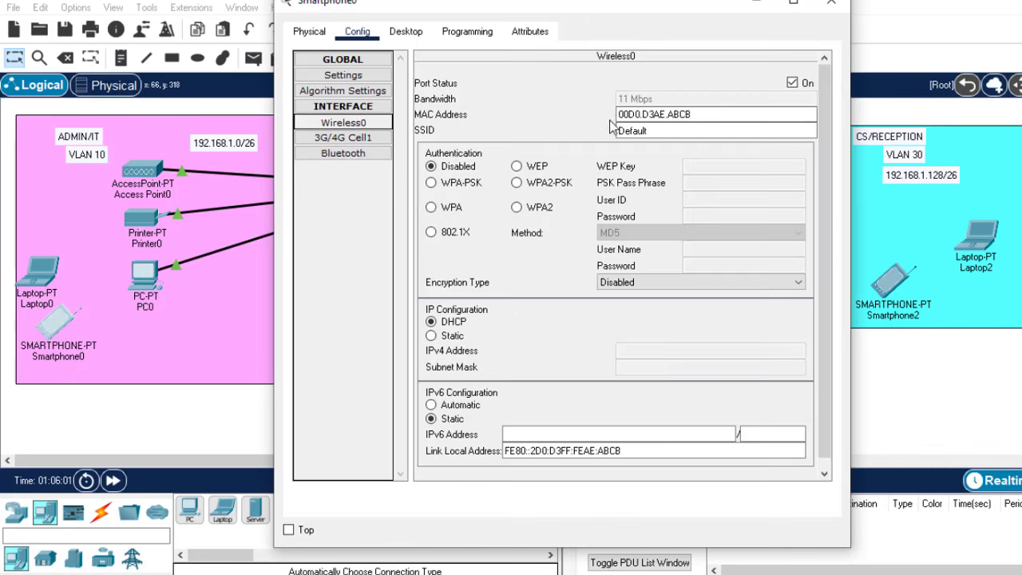
{"action": "left_click_drag", "start_coordinate": [652, 131], "coordinate": [593, 127]}
{"action": "type", "text": "Admin-WIFI"}
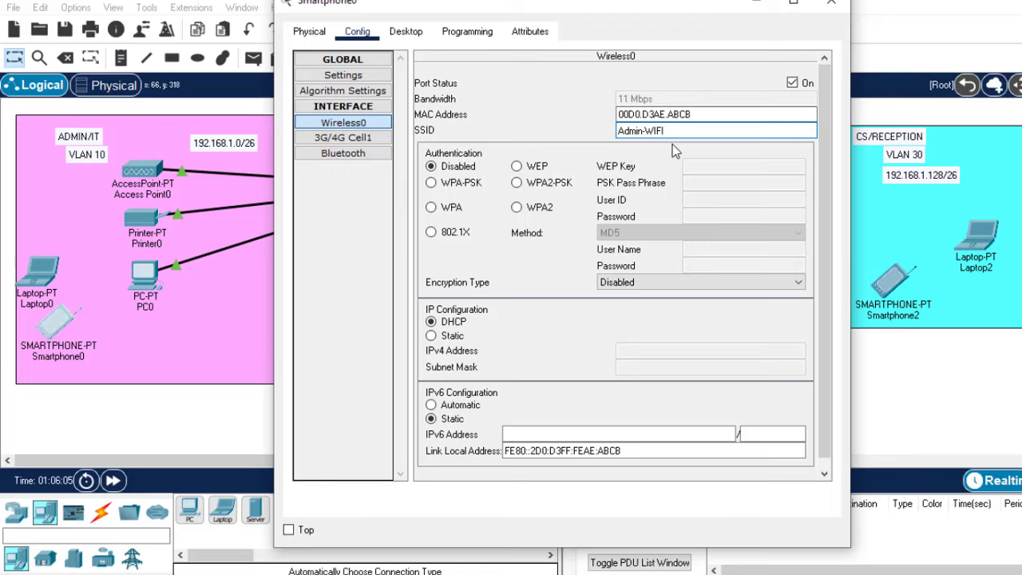
{"action": "left_click", "coordinate": [531, 189]}
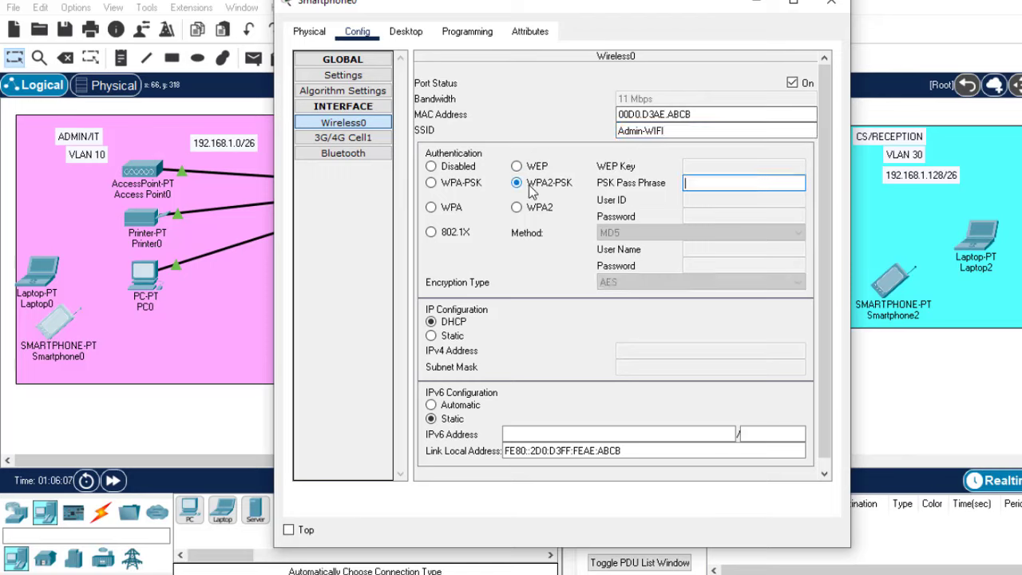
{"action": "left_click", "coordinate": [721, 185]}
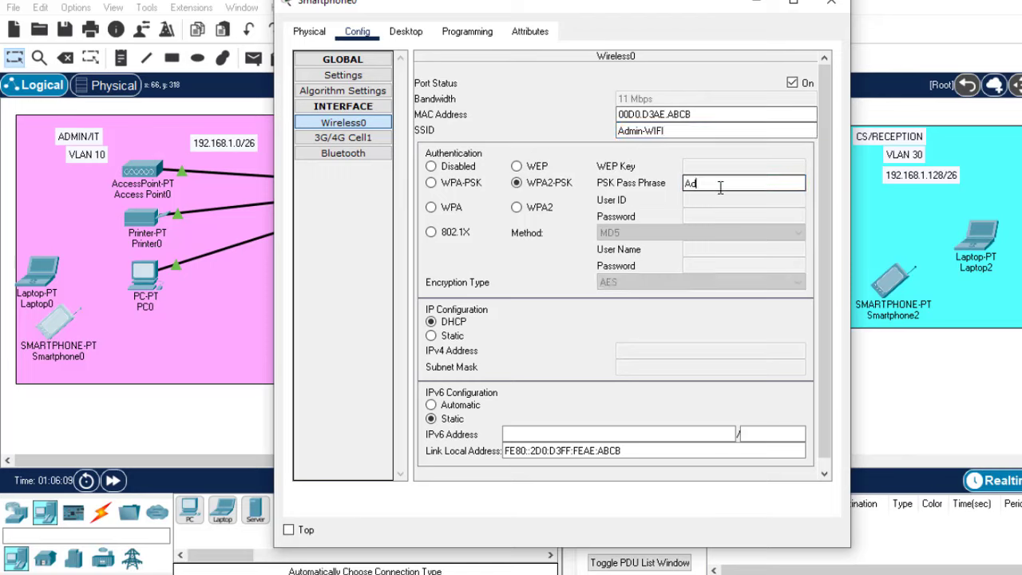
{"action": "type", "text": "Admin@123"}
{"action": "left_click", "coordinate": [832, 3]}
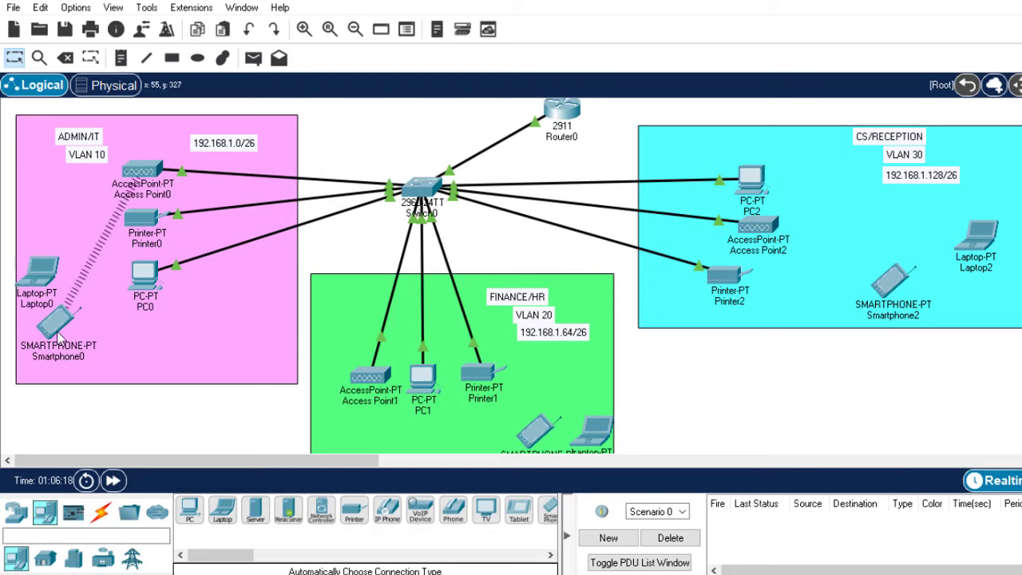
Renew Smartphone0's DHCP address, obtaining 192.168.1.4/26 with gateway and DNS 192.168.1.1
{"action": "mouse_move", "coordinate": [54, 332]}
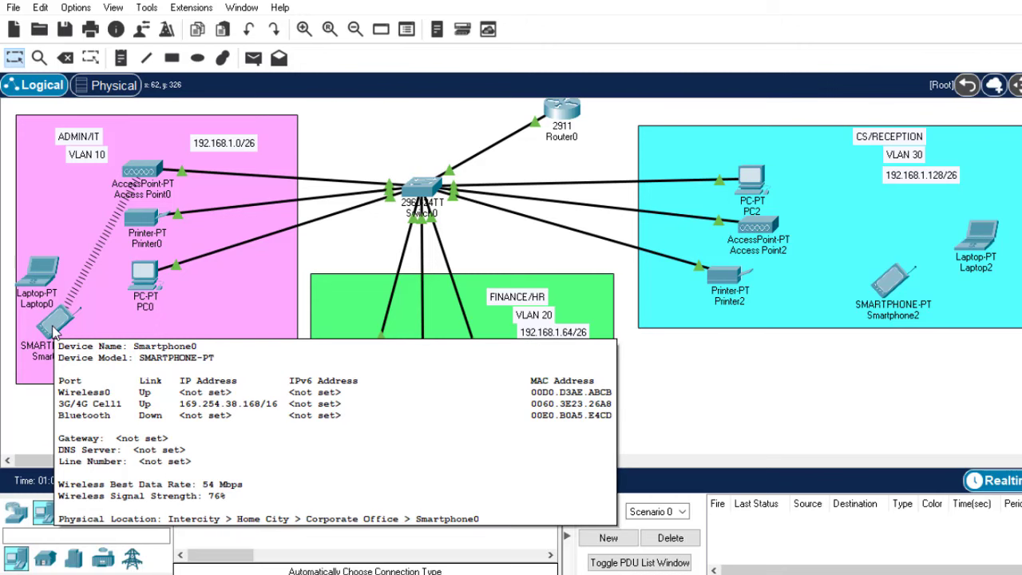
{"action": "left_click", "coordinate": [54, 332]}
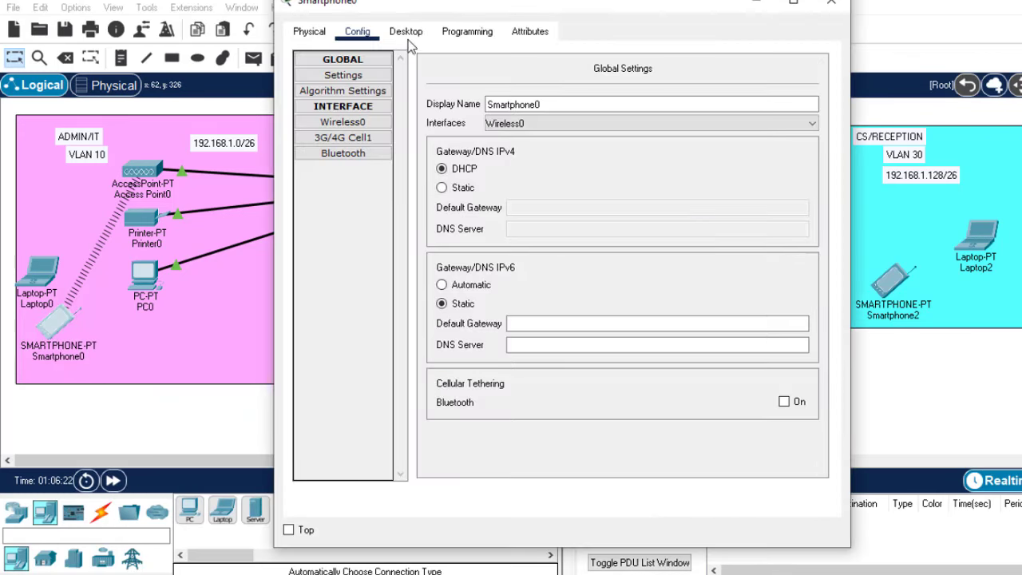
{"action": "left_click", "coordinate": [406, 31]}
{"action": "left_click", "coordinate": [334, 98]}
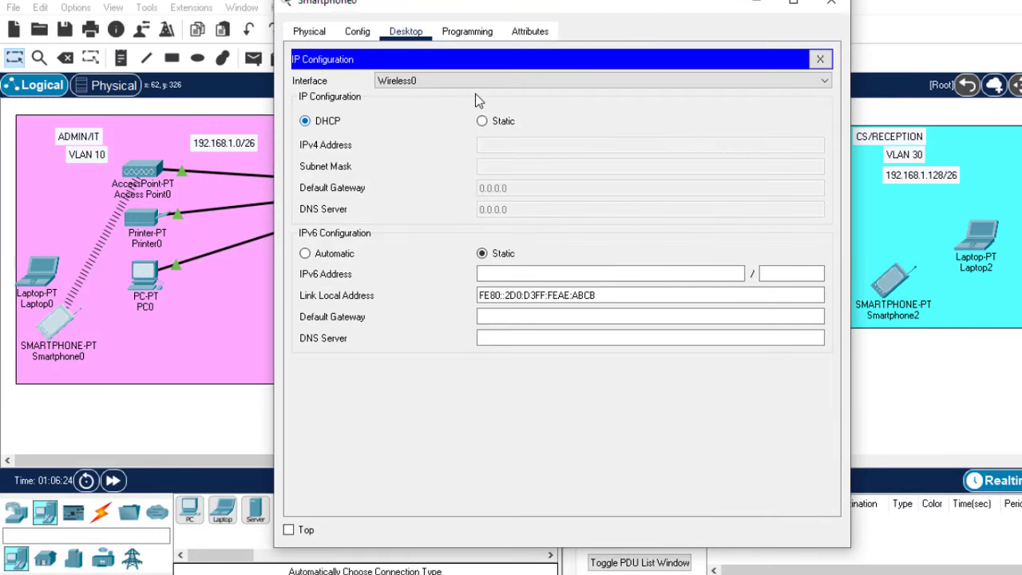
{"action": "left_click", "coordinate": [484, 122]}
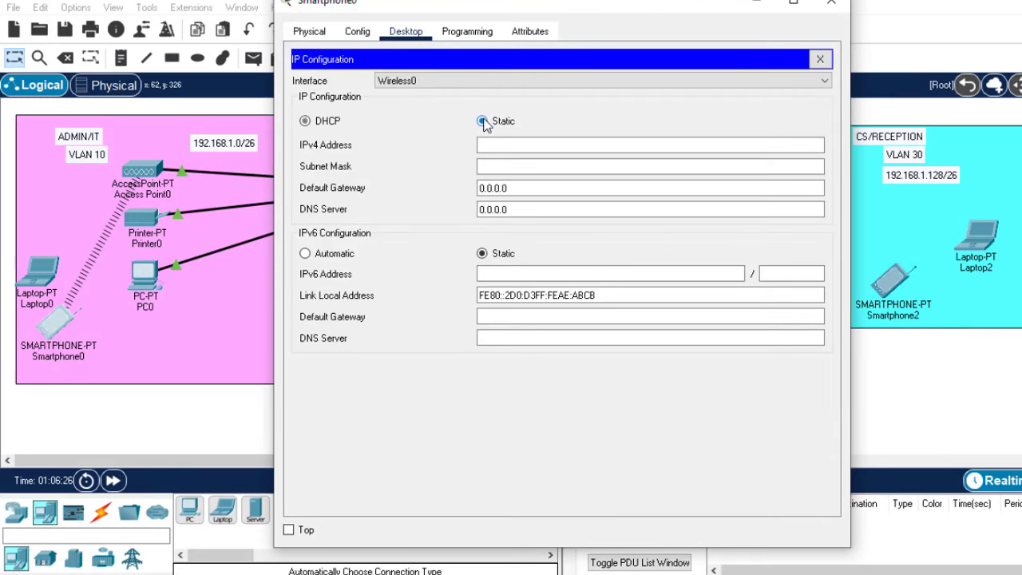
{"action": "left_click", "coordinate": [329, 122]}
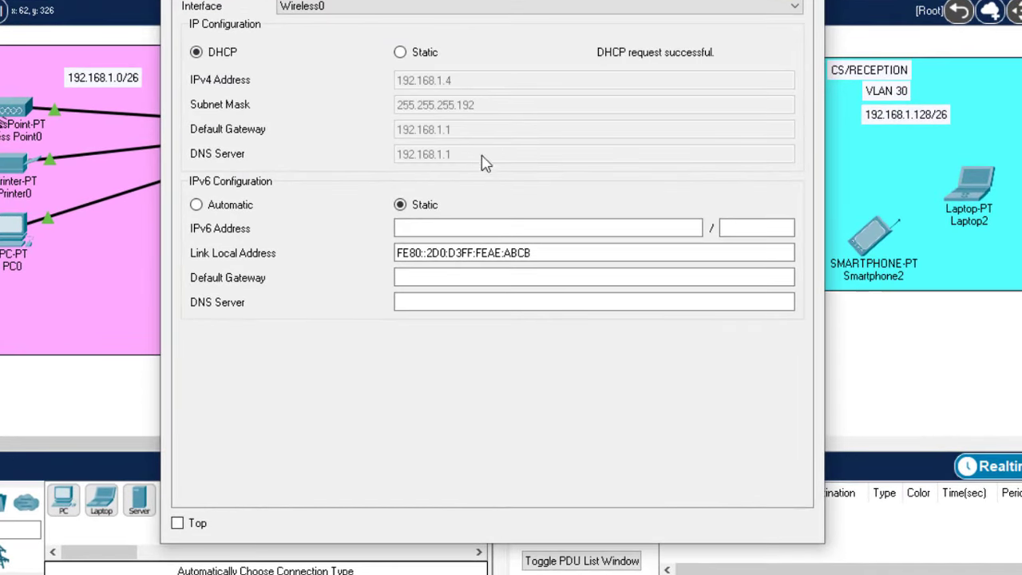
{"action": "key", "text": "alt+F4"}
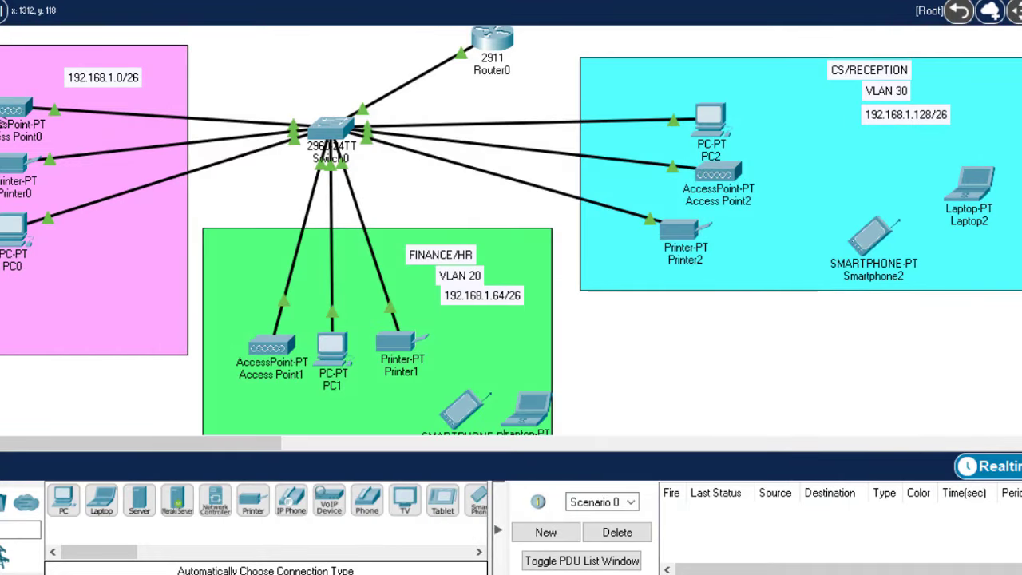
{"action": "scroll", "coordinate": [511, 232], "scroll_direction": "down", "scroll_amount": 2}
{"action": "scroll", "coordinate": [512, 231], "scroll_direction": "up", "scroll_amount": 3}
{"action": "scroll", "coordinate": [512, 232], "scroll_direction": "down", "scroll_amount": 3}
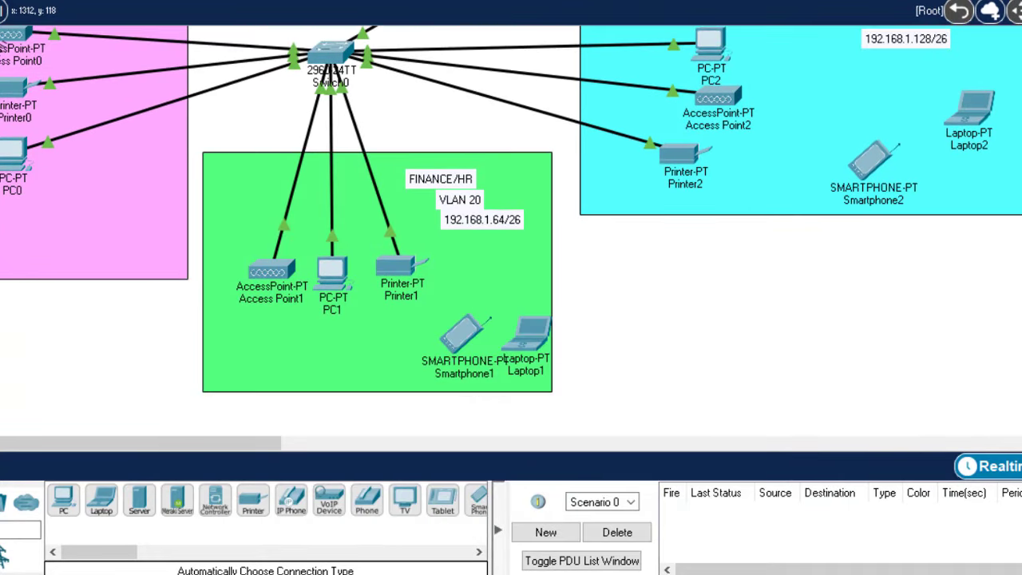
{"action": "scroll", "coordinate": [511, 232], "scroll_direction": "up", "scroll_amount": 1}
{"action": "scroll", "coordinate": [511, 232], "scroll_direction": "up", "scroll_amount": 1}
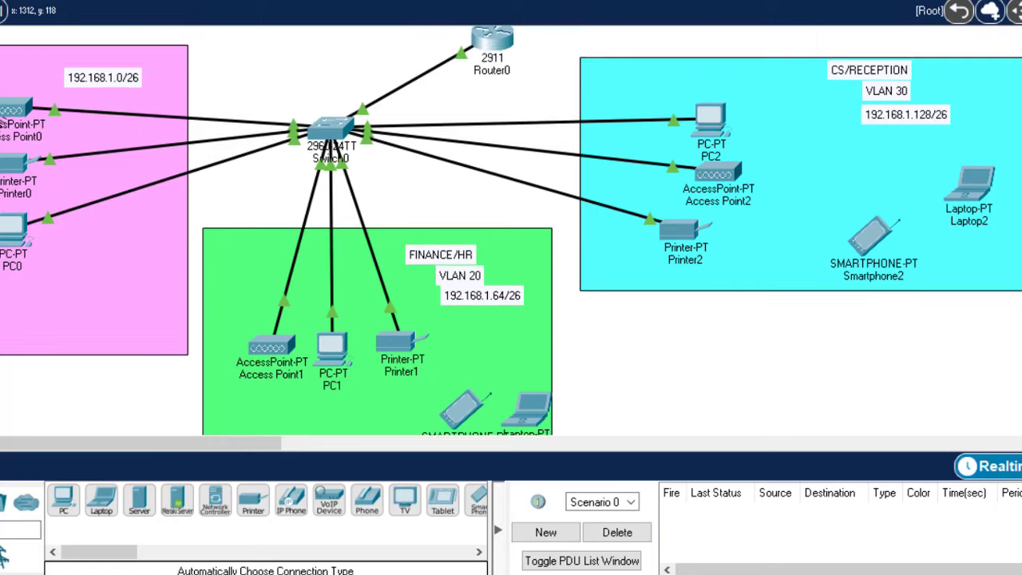
Replace Laptop1's original network card with a Linksys WPC300N wireless module
{"action": "left_click", "coordinate": [522, 405]}
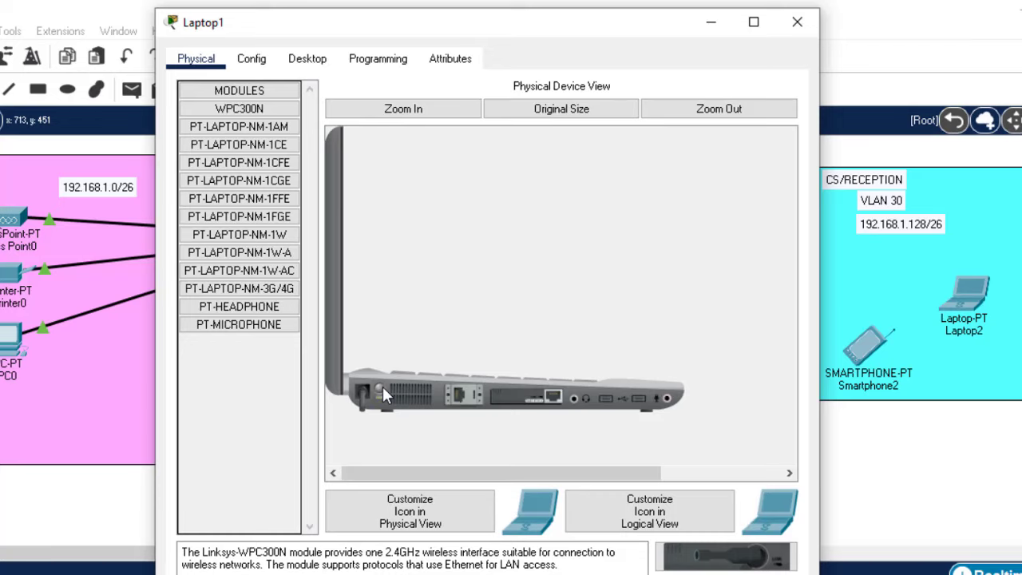
{"action": "left_click_drag", "start_coordinate": [532, 400], "coordinate": [260, 366]}
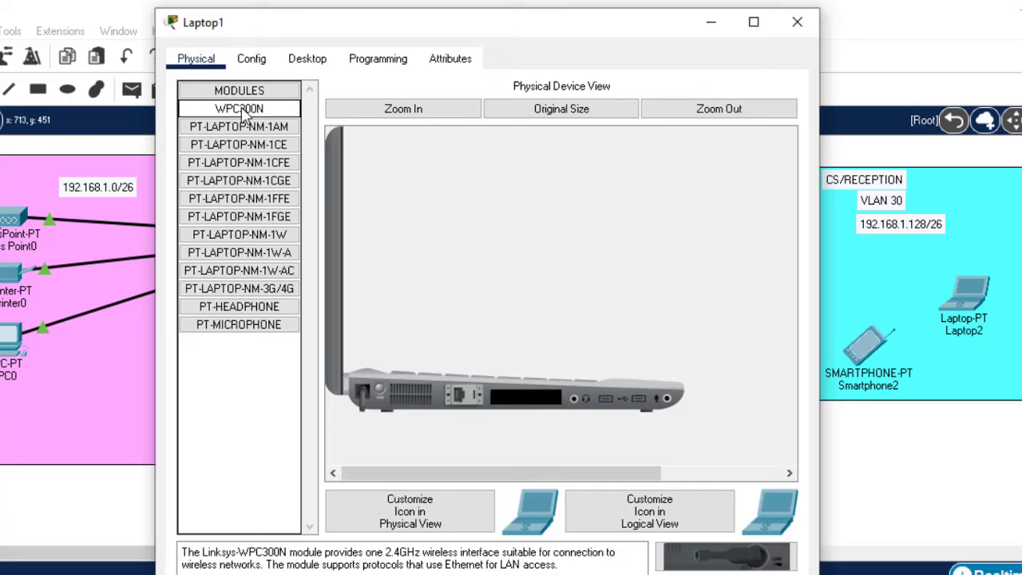
{"action": "left_click_drag", "start_coordinate": [244, 116], "coordinate": [539, 413]}
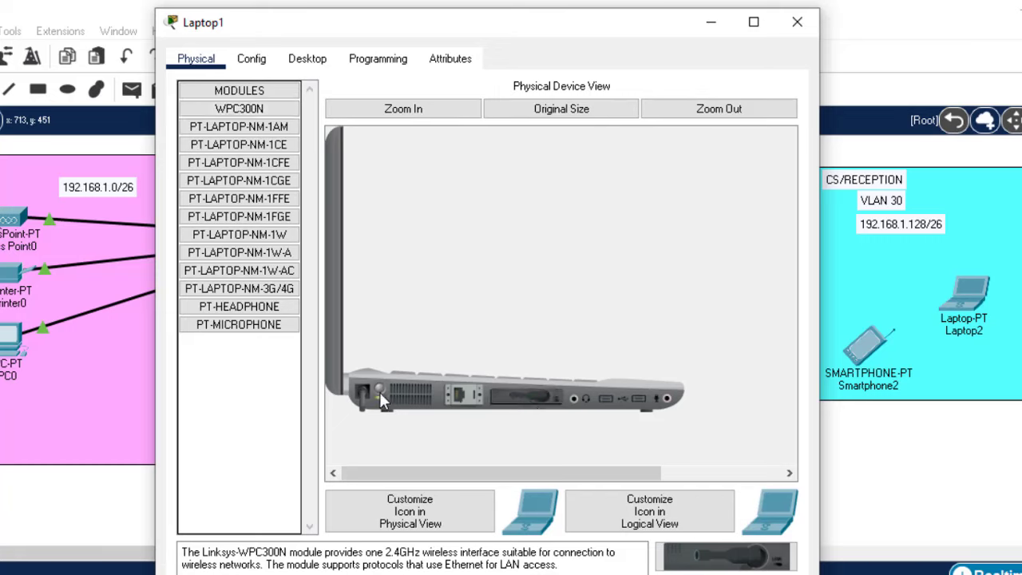
{"action": "left_click", "coordinate": [797, 22]}
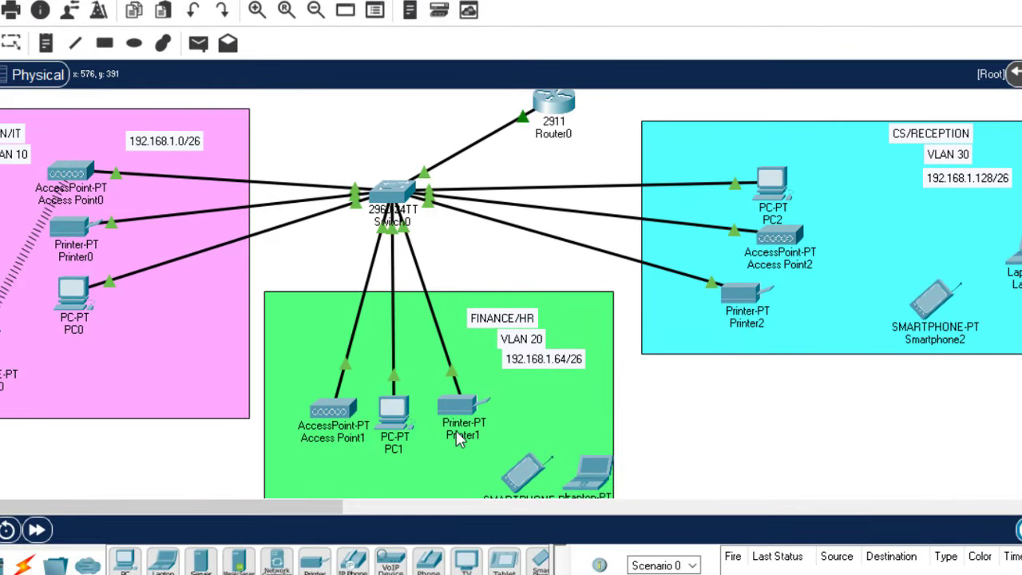
Check Access Point1's SSID, Finance-WIFI
{"action": "left_click", "coordinate": [330, 412]}
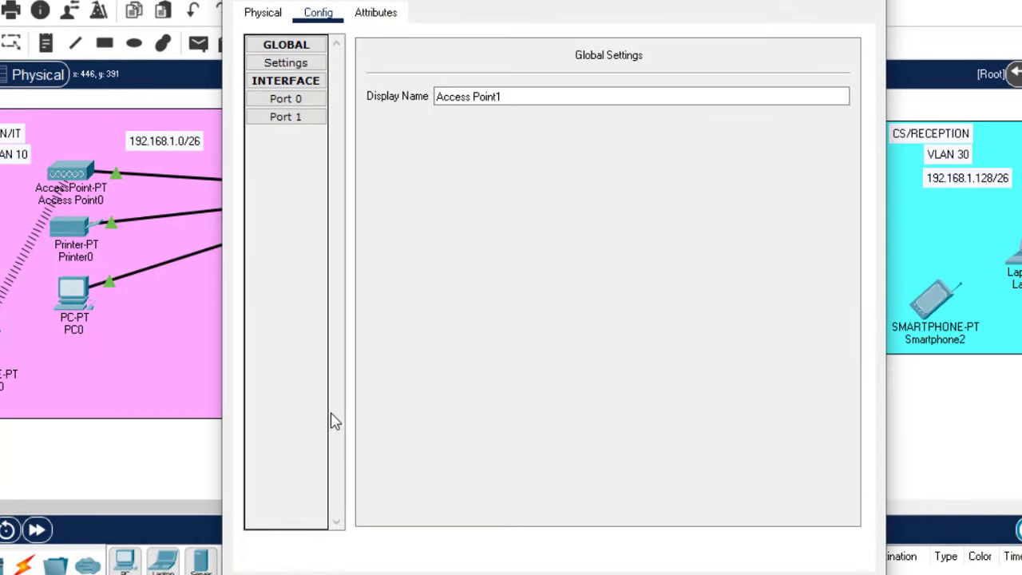
{"action": "left_click", "coordinate": [296, 120]}
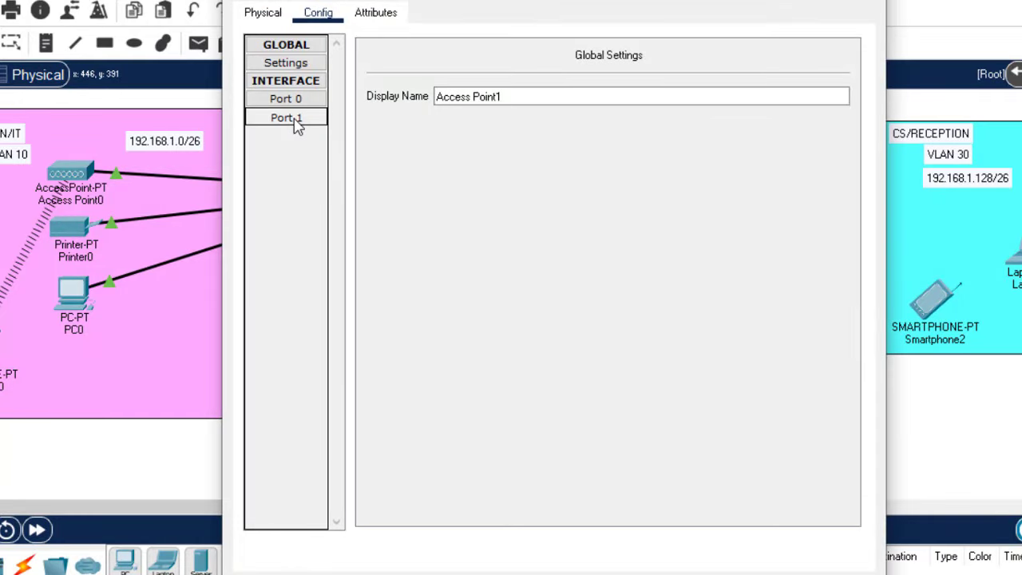
{"action": "left_click_drag", "start_coordinate": [696, 90], "coordinate": [555, 91]}
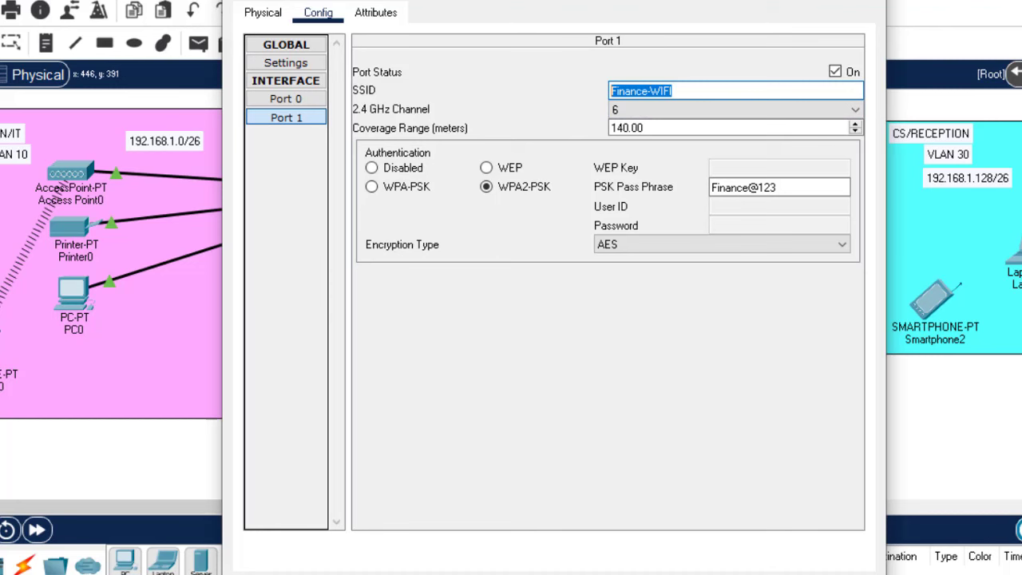
{"action": "key", "text": "Escape"}
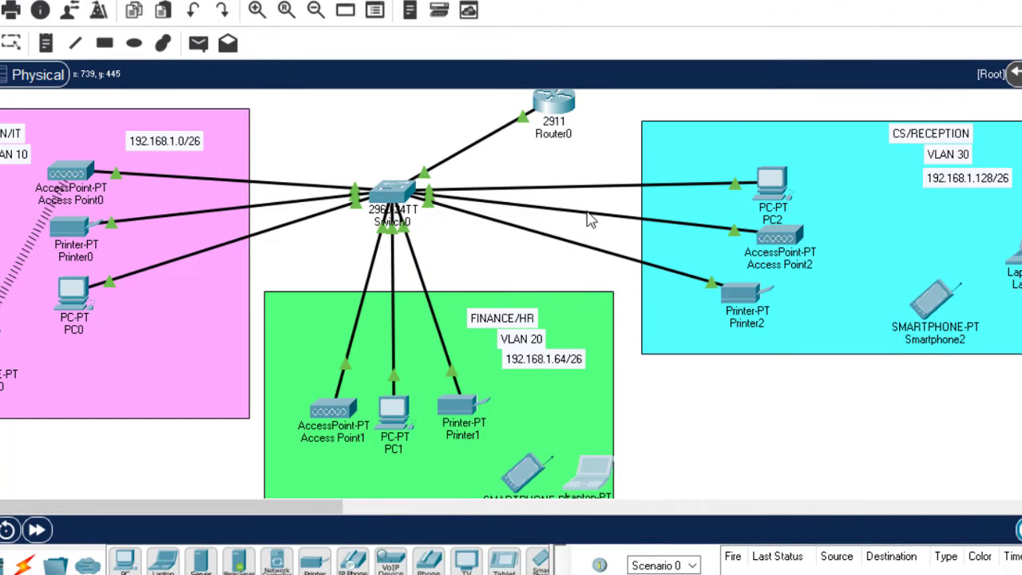
Connect Laptop1 to Finance-WIFI through PC Wireless using the network's pre-shared key
{"action": "left_click", "coordinate": [591, 473]}
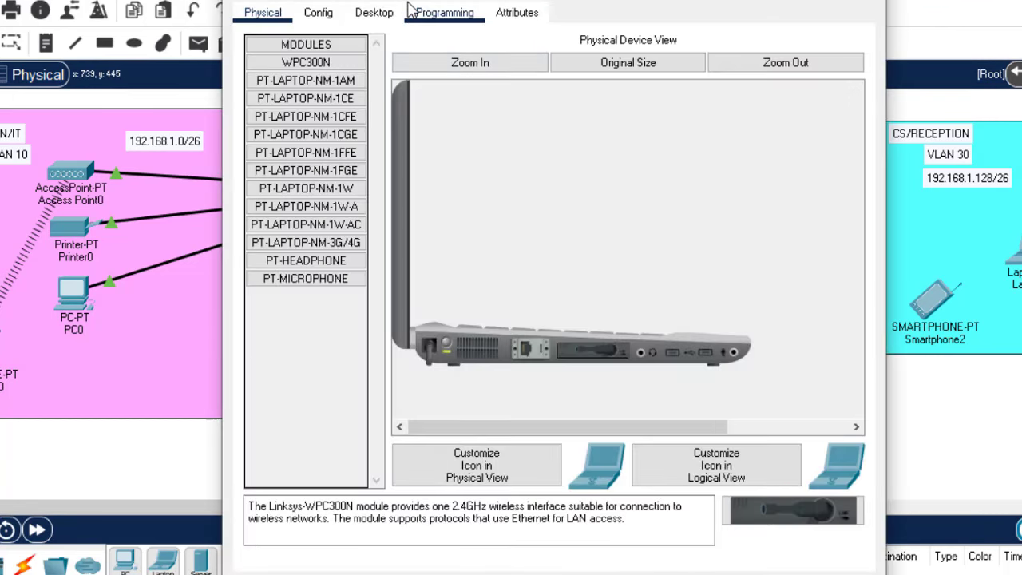
{"action": "left_click", "coordinate": [375, 12]}
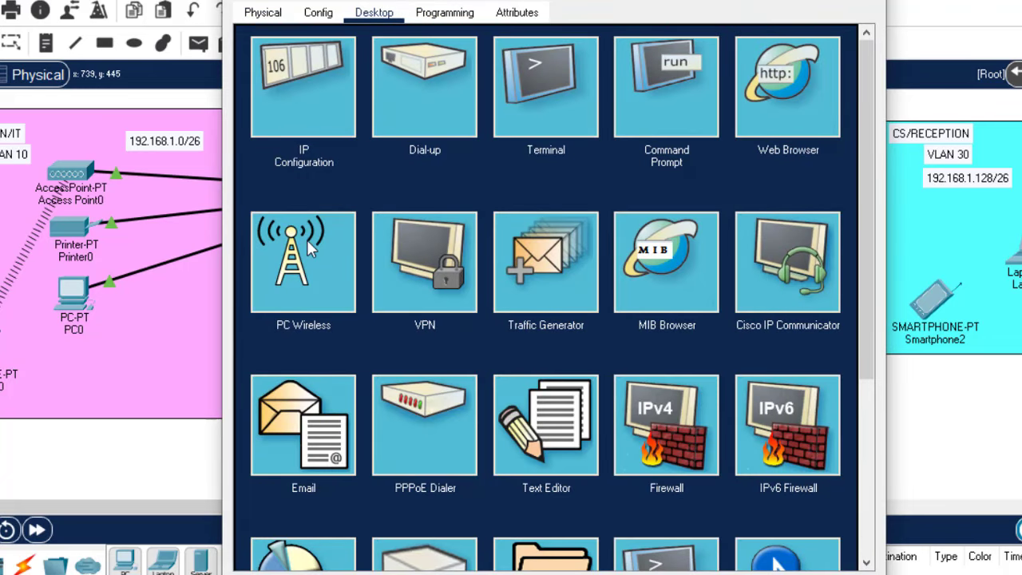
{"action": "left_click", "coordinate": [307, 242]}
{"action": "left_click", "coordinate": [416, 210]}
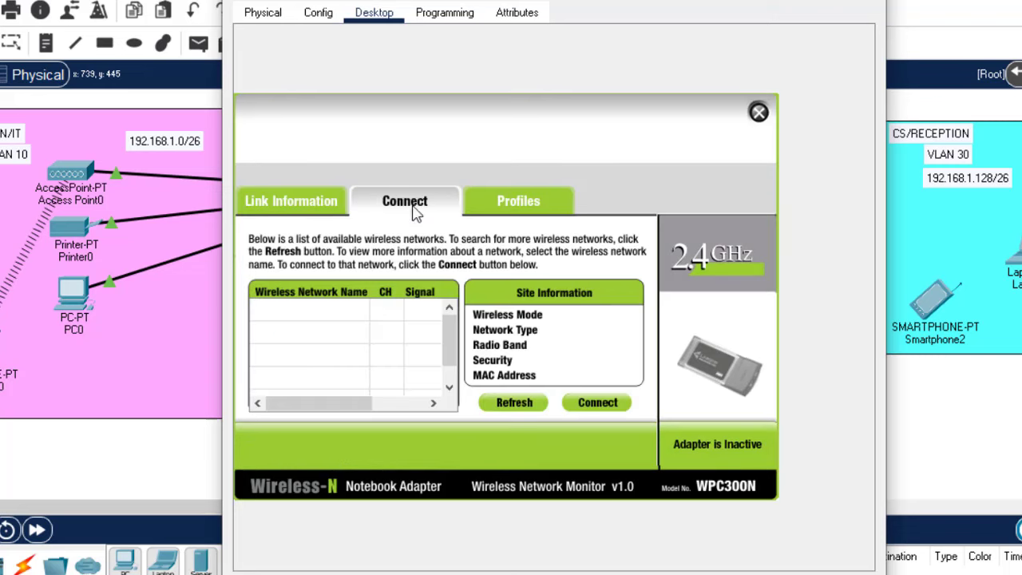
{"action": "left_click", "coordinate": [517, 403]}
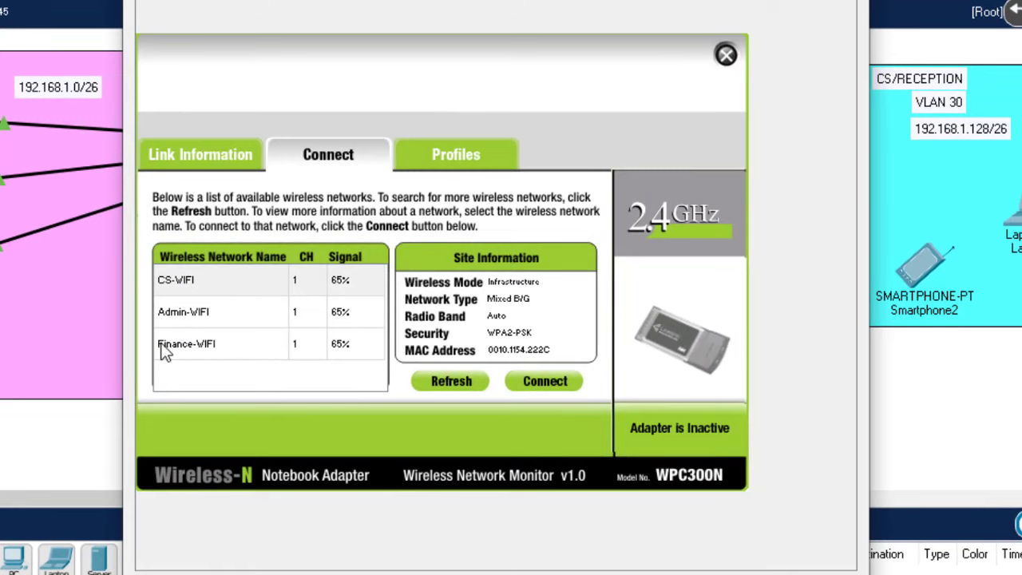
{"action": "left_click", "coordinate": [164, 351]}
{"action": "left_click", "coordinate": [545, 381]}
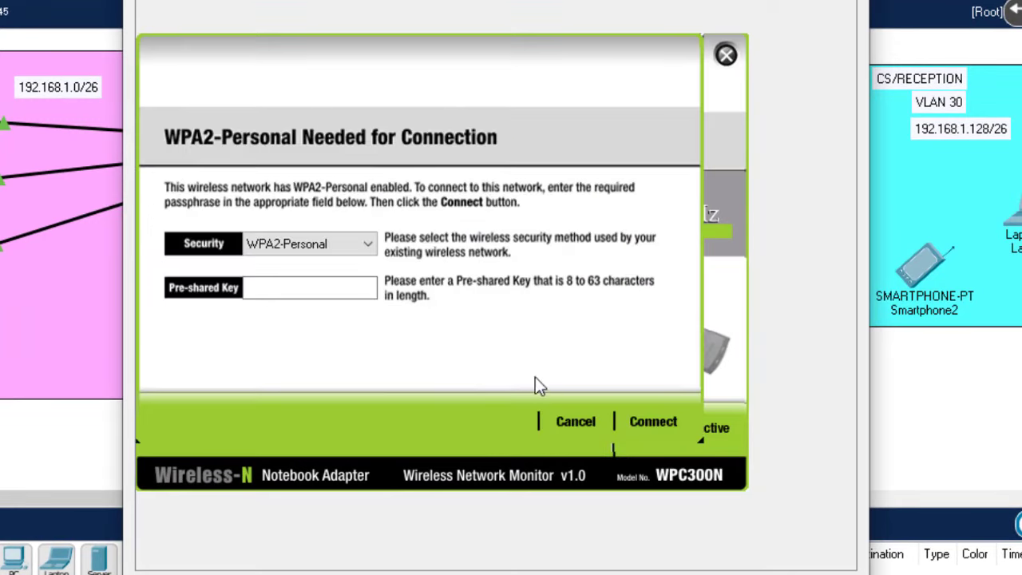
{"action": "left_click", "coordinate": [299, 290]}
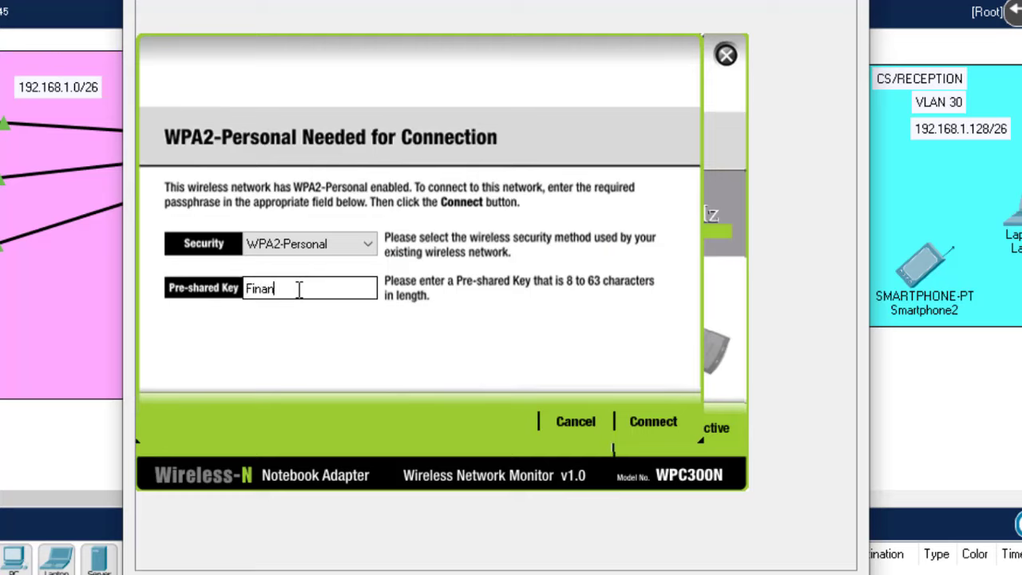
{"action": "type", "text": "Finance@123"}
{"action": "left_click", "coordinate": [653, 420]}
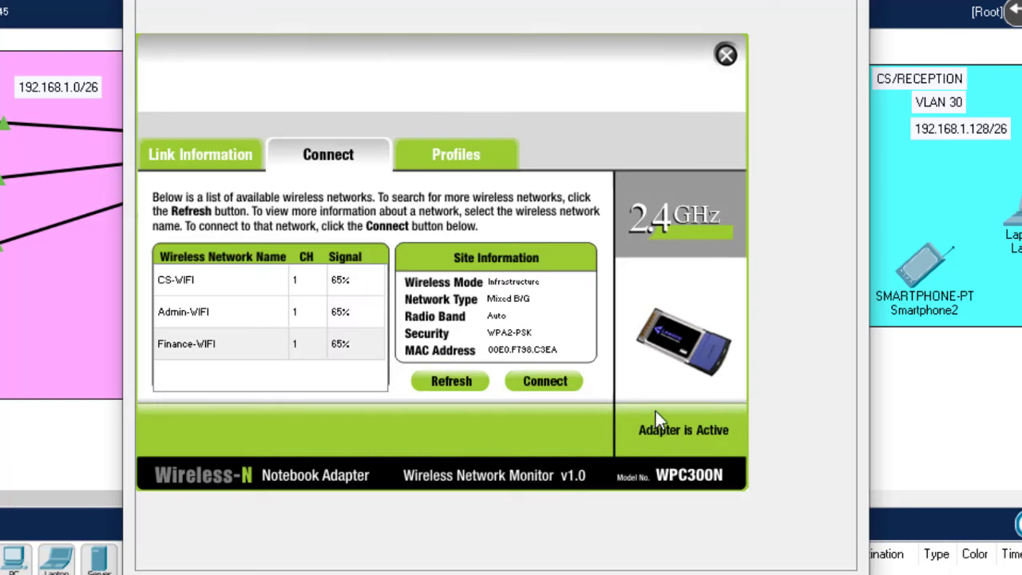
{"action": "left_click", "coordinate": [726, 55]}
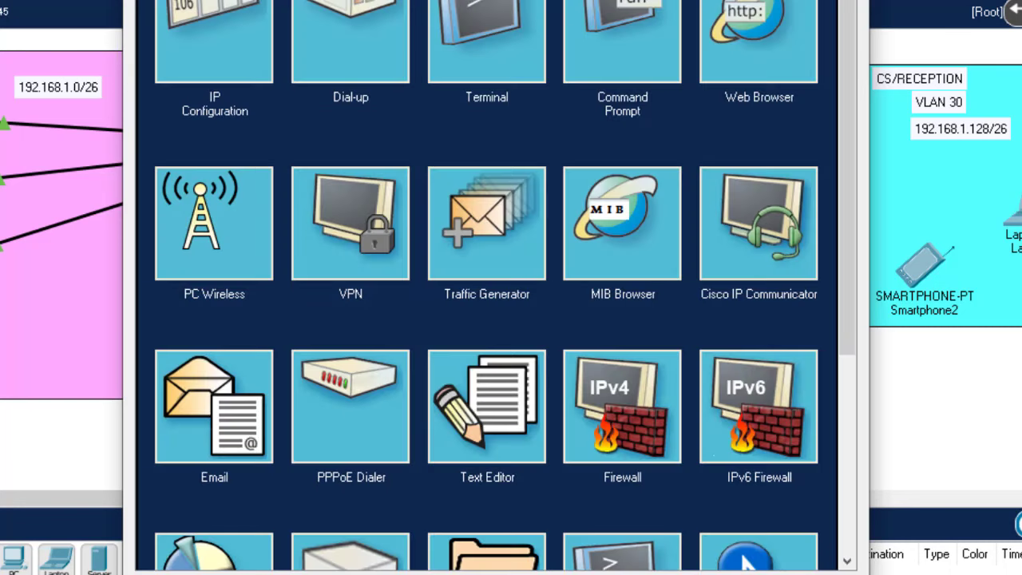
{"action": "key", "text": "alt+F4"}
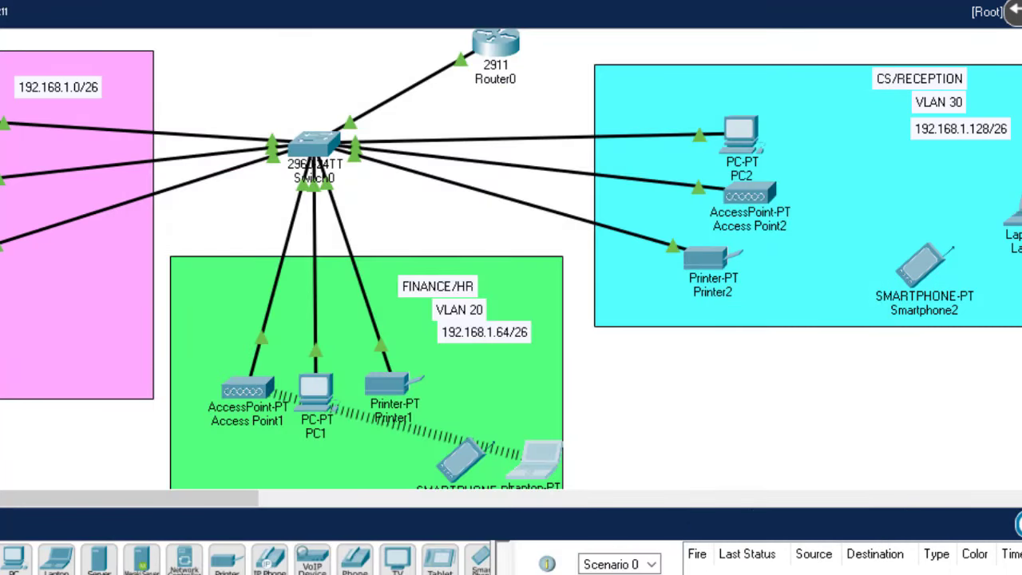
Reposition Laptop1 and Smartphone1 within the FINANCE/HR area
{"action": "scroll", "coordinate": [596, 283], "scroll_direction": "down", "scroll_amount": 5}
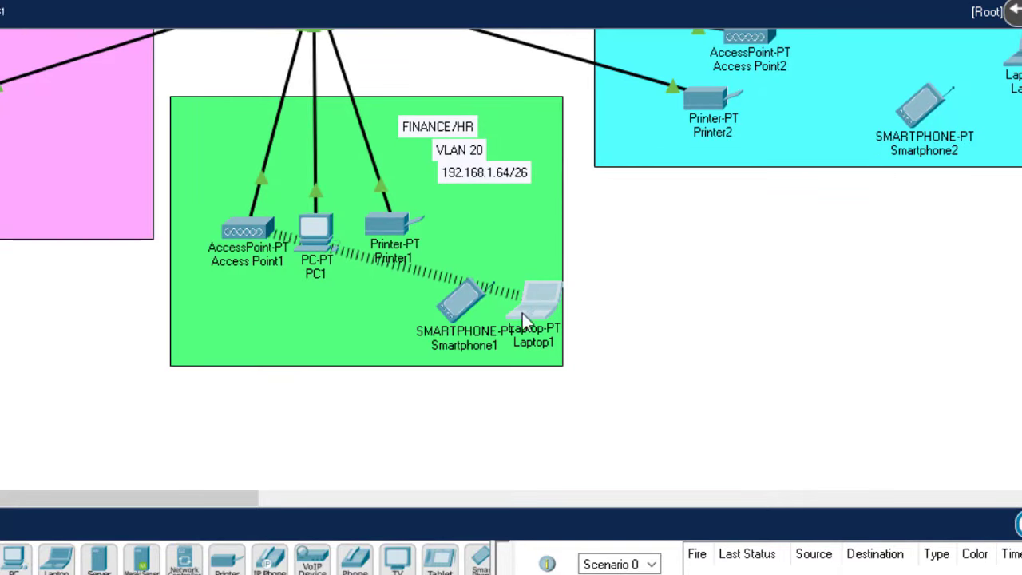
{"action": "mouse_move", "coordinate": [523, 315]}
{"action": "left_mouse_down"}
{"action": "mouse_move", "coordinate": [331, 349]}
{"action": "mouse_move", "coordinate": [255, 336]}
{"action": "mouse_move", "coordinate": [363, 343]}
{"action": "mouse_move", "coordinate": [513, 312]}
{"action": "left_mouse_up"}
{"action": "left_click_drag", "start_coordinate": [444, 313], "coordinate": [498, 227]}
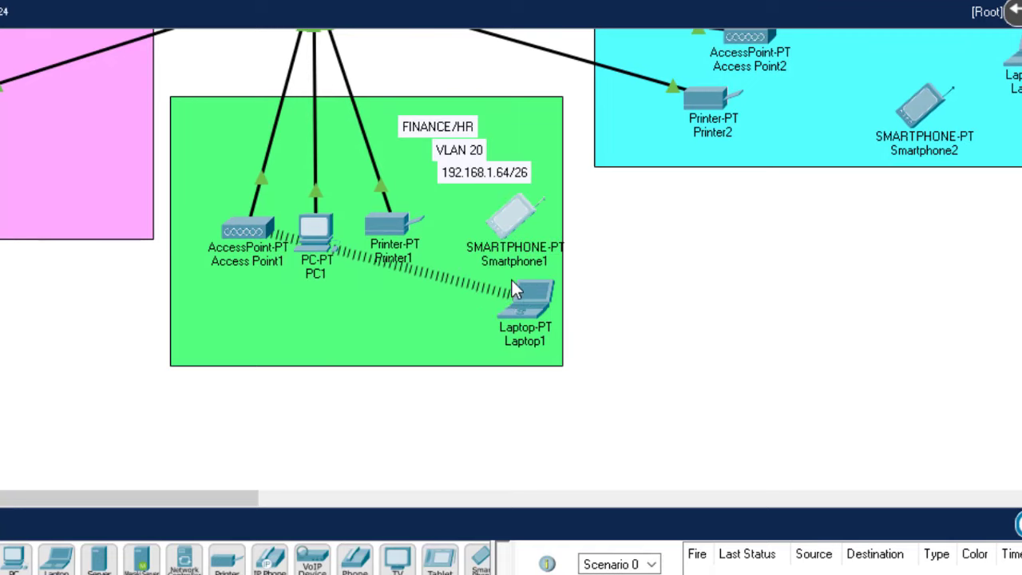
{"action": "left_click_drag", "start_coordinate": [513, 307], "coordinate": [446, 329]}
{"action": "left_click_drag", "start_coordinate": [498, 235], "coordinate": [497, 260]}
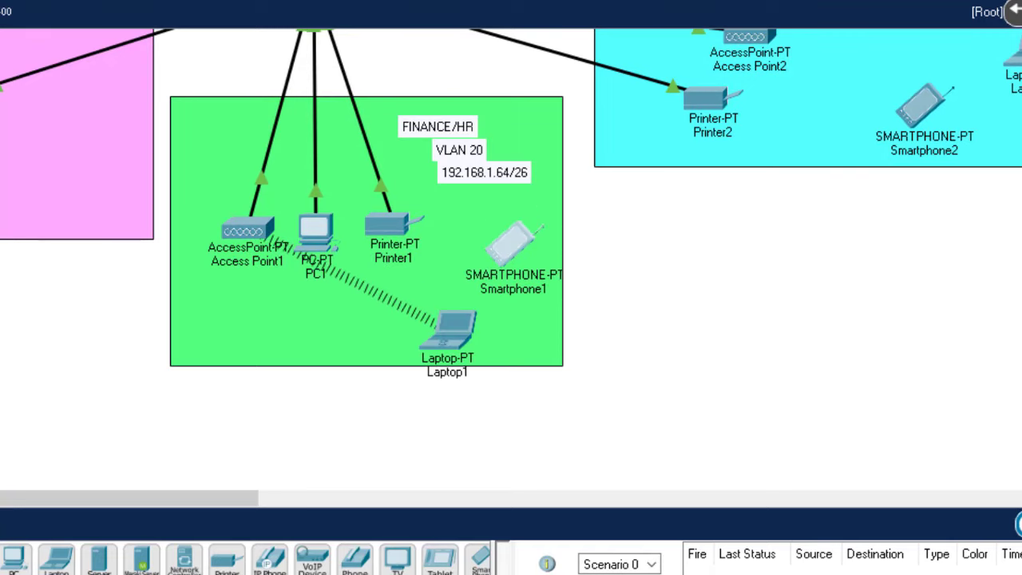
{"action": "scroll", "coordinate": [512, 260], "scroll_direction": "up", "scroll_amount": 6}
{"action": "scroll", "coordinate": [511, 259], "scroll_direction": "down", "scroll_amount": 2}
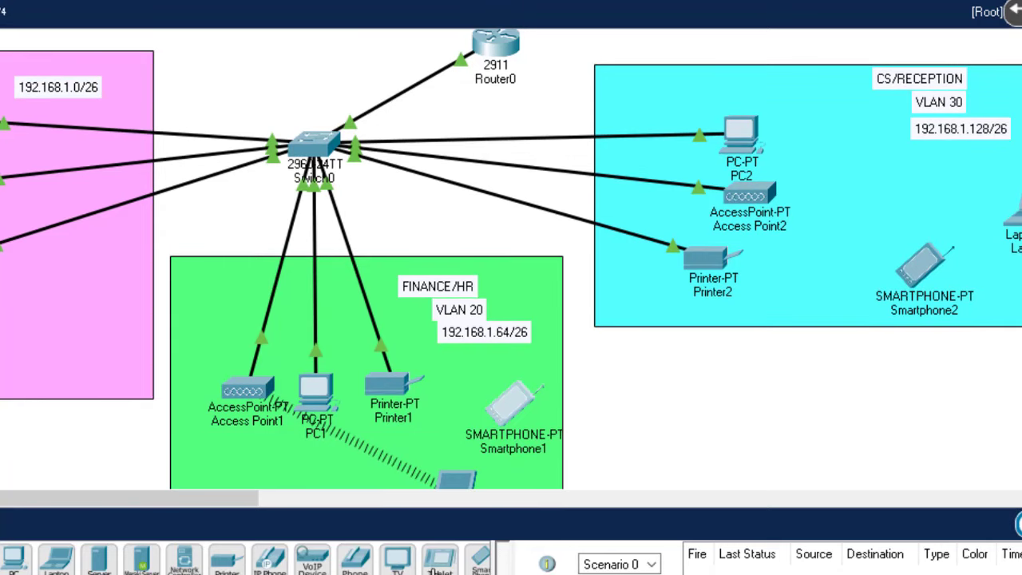
Add a TabletPC-PT to CS/RECEPTION and check Access Point2's SSID and security
{"action": "left_click_drag", "start_coordinate": [440, 560], "coordinate": [969, 187]}
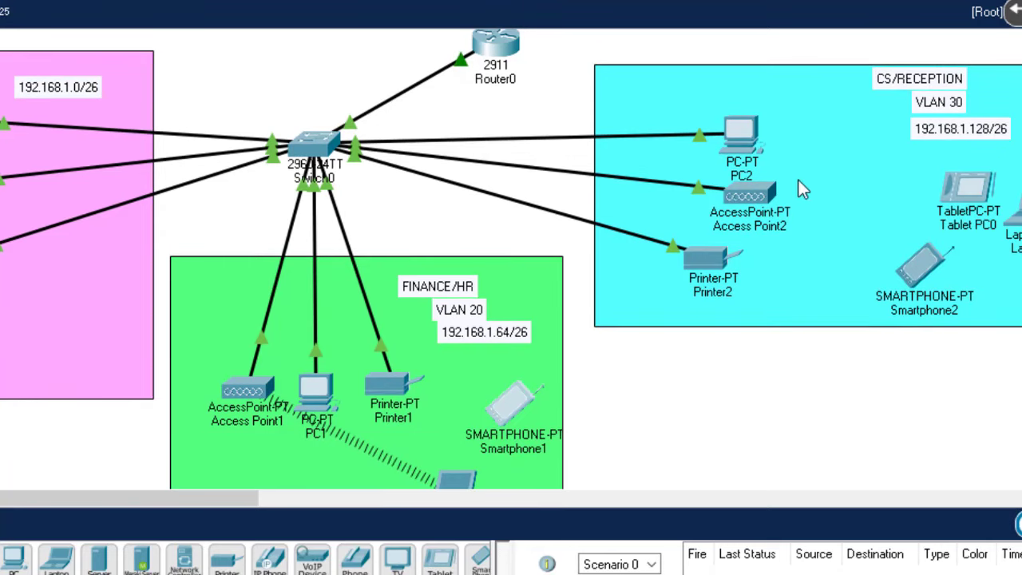
{"action": "mouse_move", "coordinate": [759, 192]}
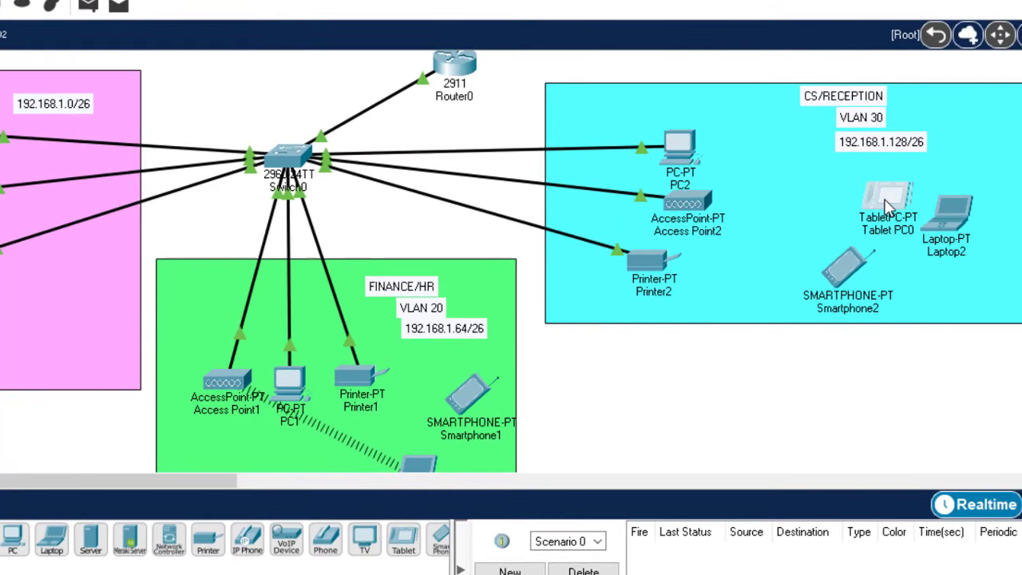
{"action": "left_click", "coordinate": [887, 206]}
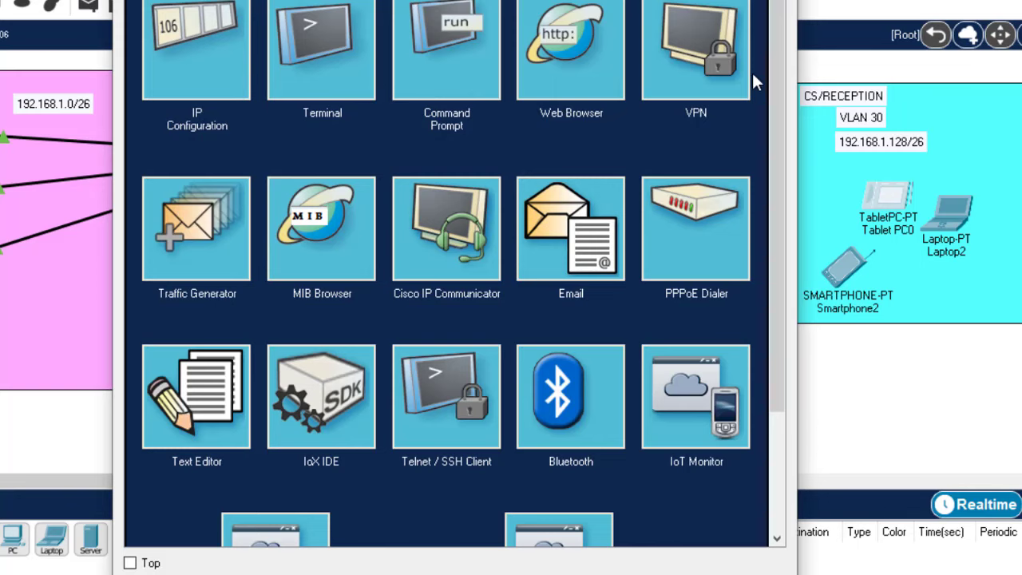
{"action": "left_click_drag", "start_coordinate": [771, 82], "coordinate": [787, 60]}
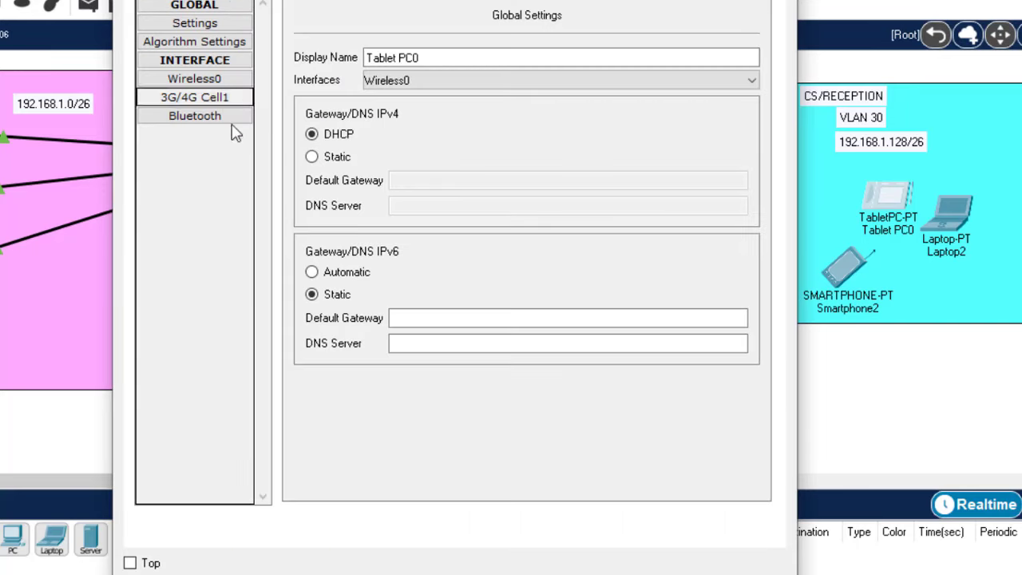
{"action": "left_click", "coordinate": [210, 78]}
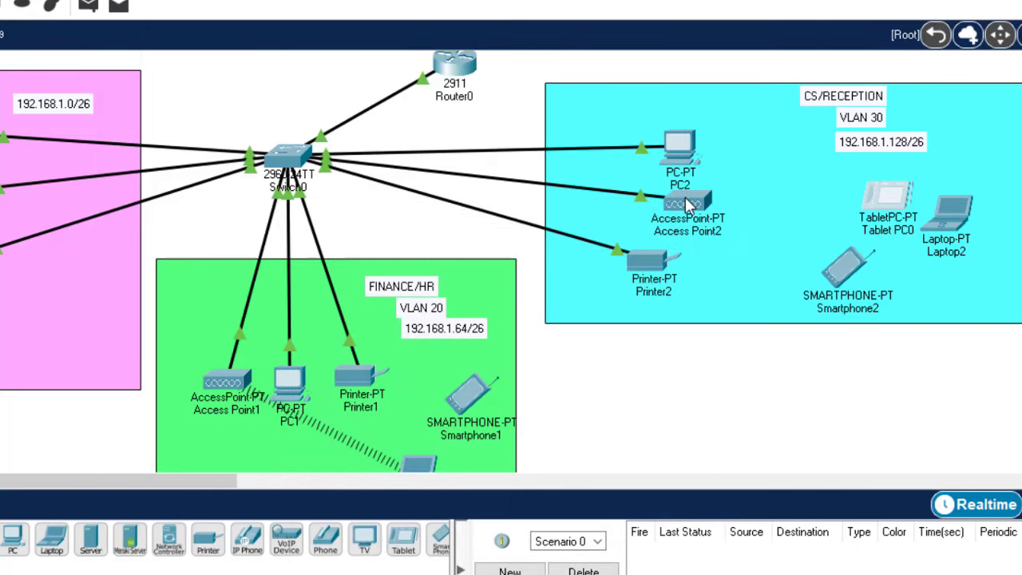
{"action": "left_click", "coordinate": [687, 203]}
{"action": "left_click", "coordinate": [182, 80]}
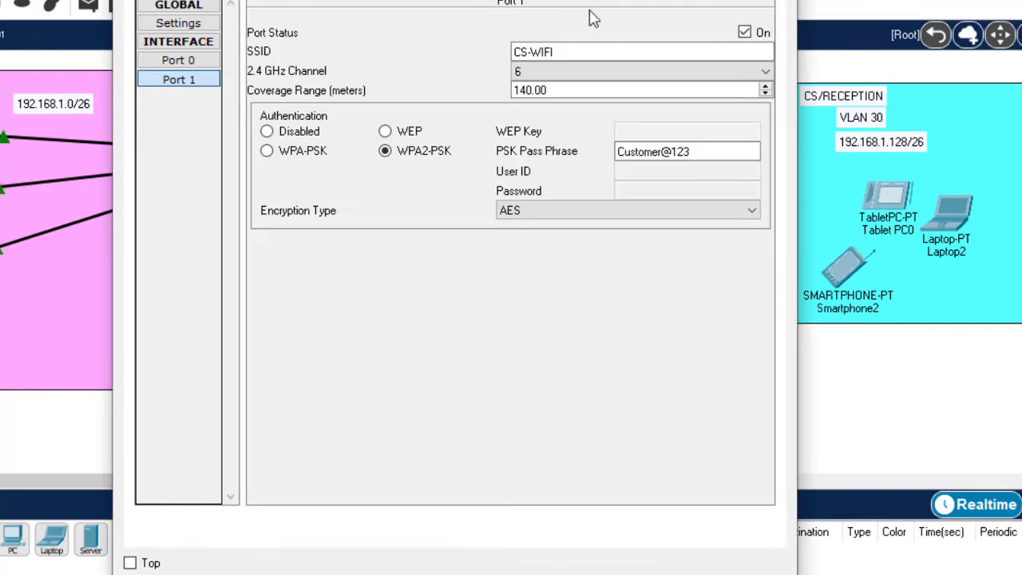
{"action": "key", "text": "alt+F4"}
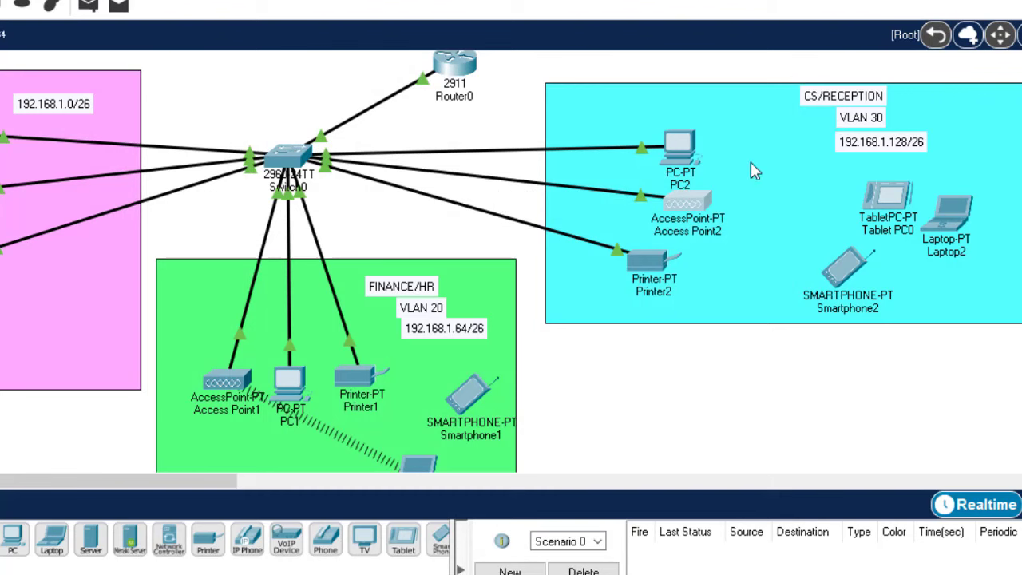
Set Tablet PC0's Wireless0 to SSID CS-WIFI with WPA2-PSK and its pass phrase
{"action": "left_click", "coordinate": [893, 206]}
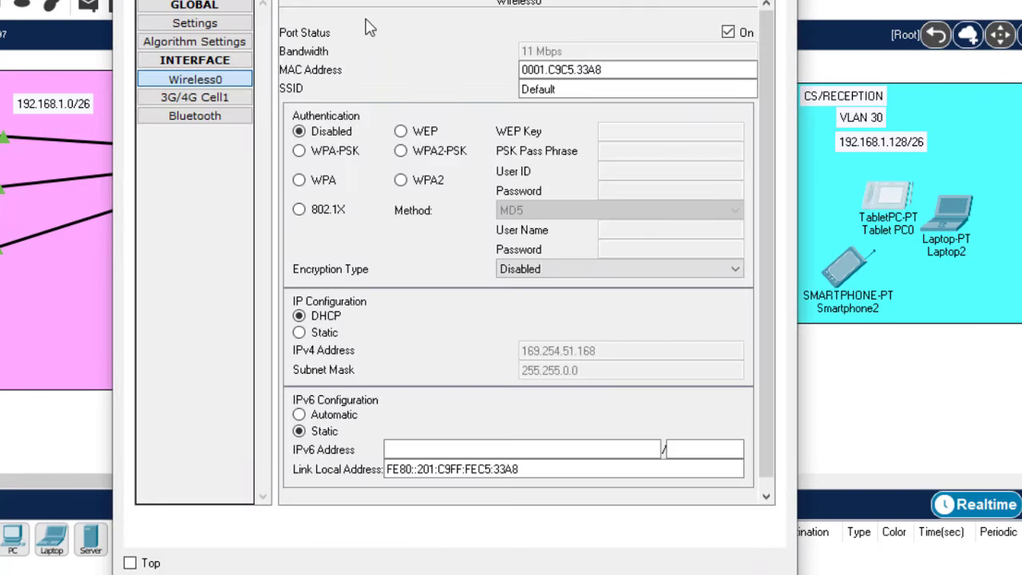
{"action": "left_click_drag", "start_coordinate": [568, 88], "coordinate": [450, 82]}
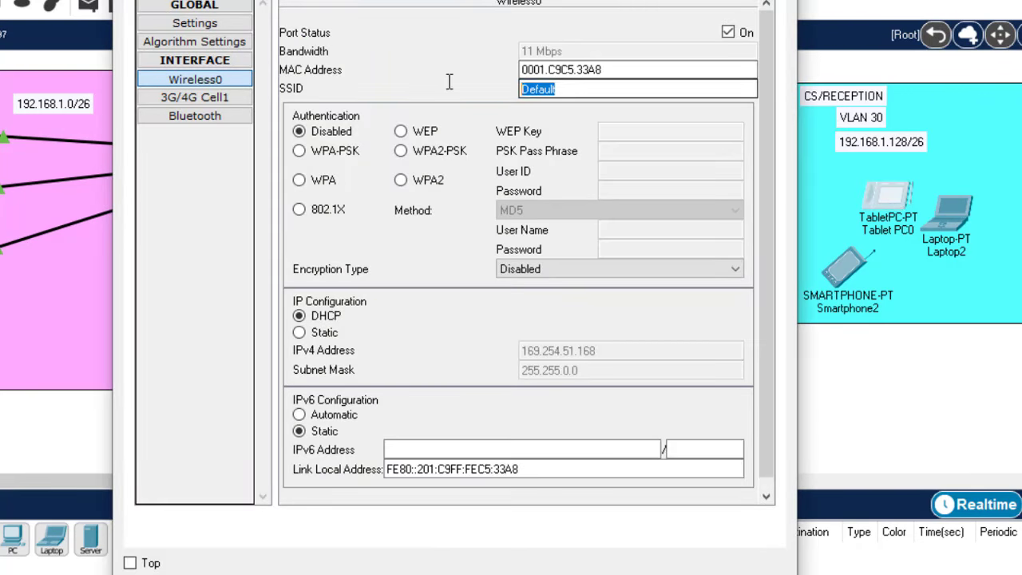
{"action": "type", "text": "CS-WIFI"}
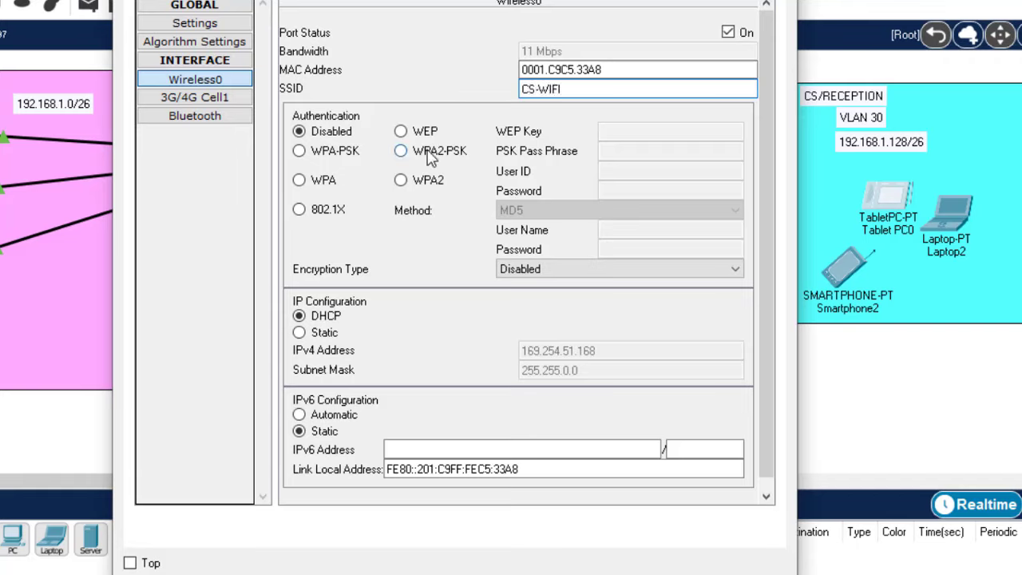
{"action": "left_click", "coordinate": [400, 151]}
{"action": "left_click", "coordinate": [653, 150]}
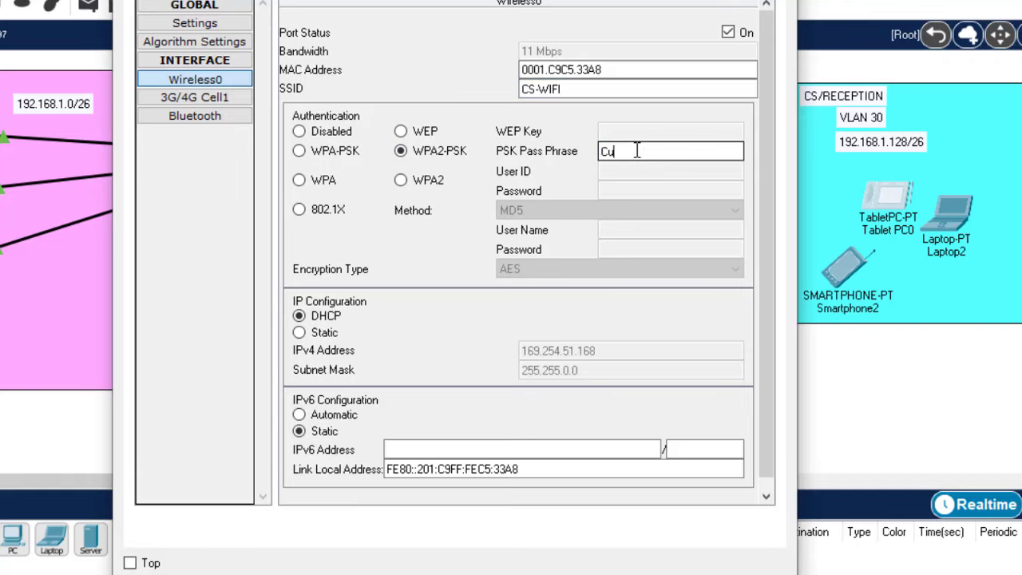
{"action": "type", "text": "Customer"}
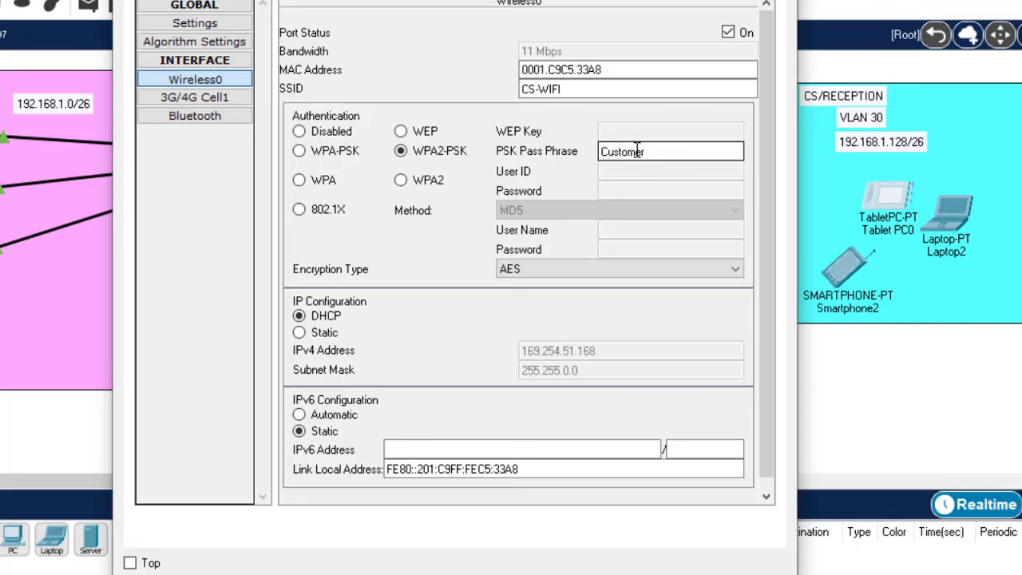
{"action": "type", "text": "@123"}
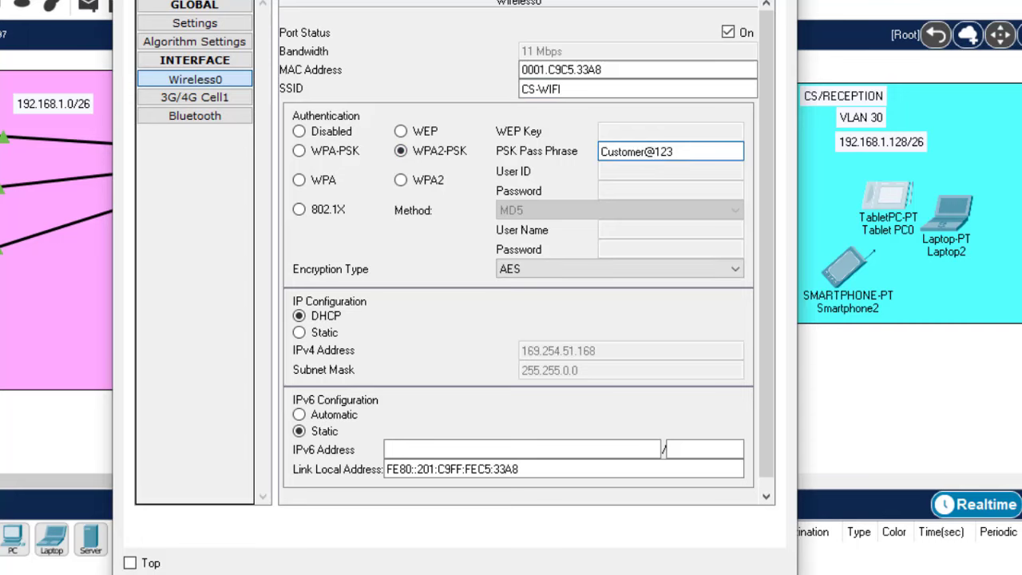
{"action": "key", "text": "alt+F4"}
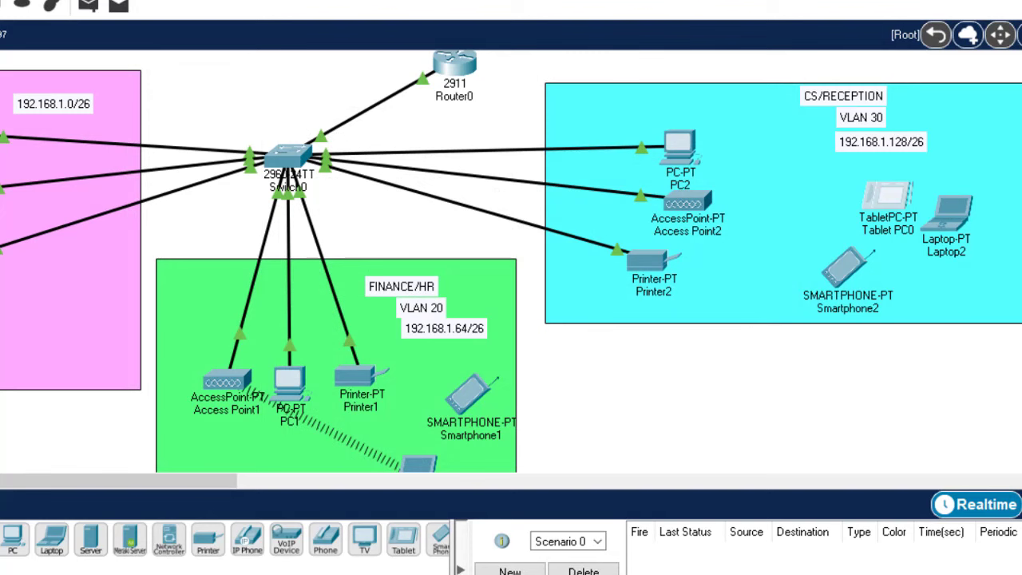
Confirm Laptop1's IP configuration shows DHCP address 192.168.1.68 in the Finance/HR VLAN
{"action": "scroll", "coordinate": [512, 263], "scroll_direction": "down", "scroll_amount": 5}
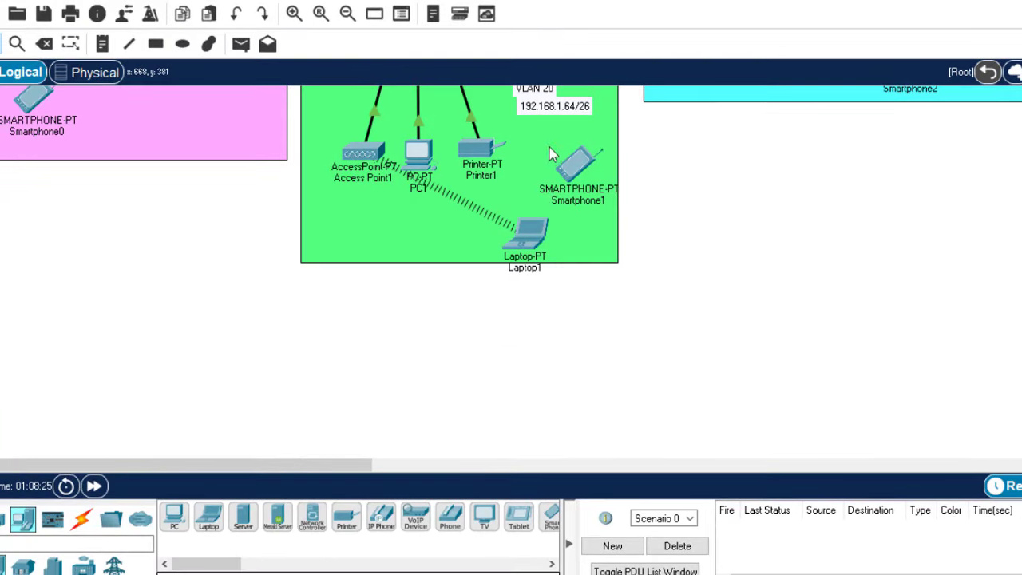
{"action": "left_click", "coordinate": [533, 234]}
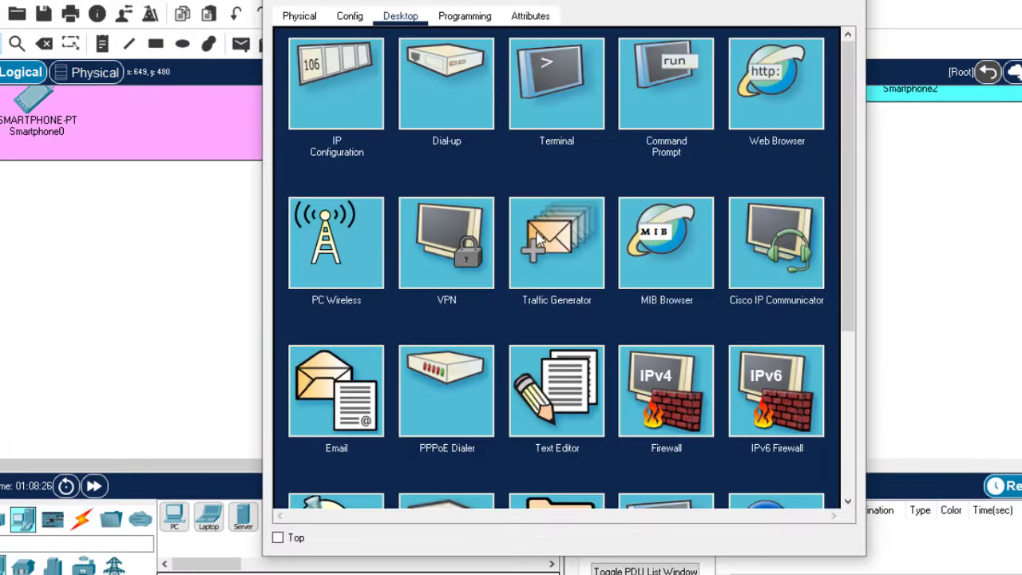
{"action": "left_click", "coordinate": [369, 84]}
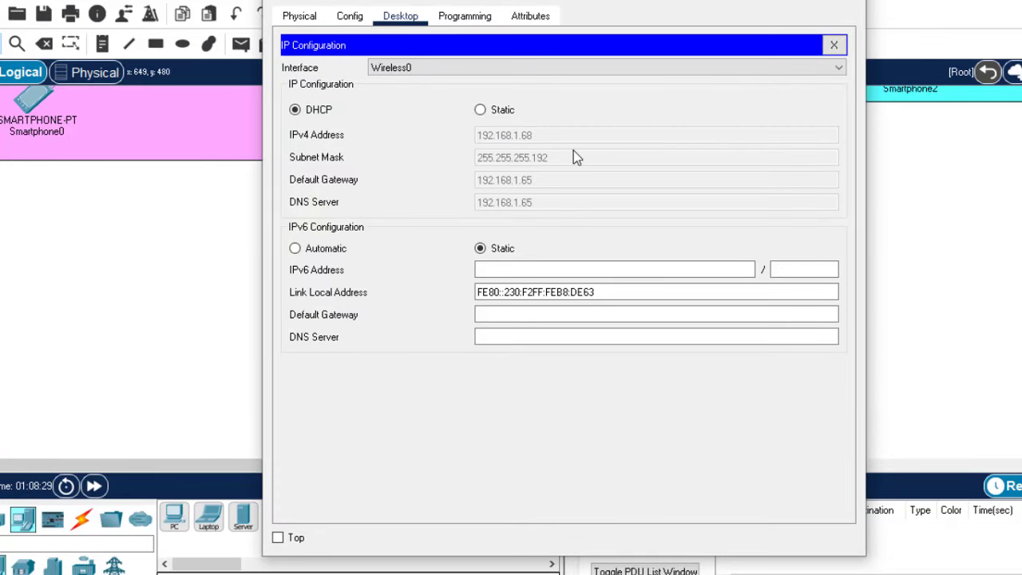
{"action": "key", "text": "alt+F4"}
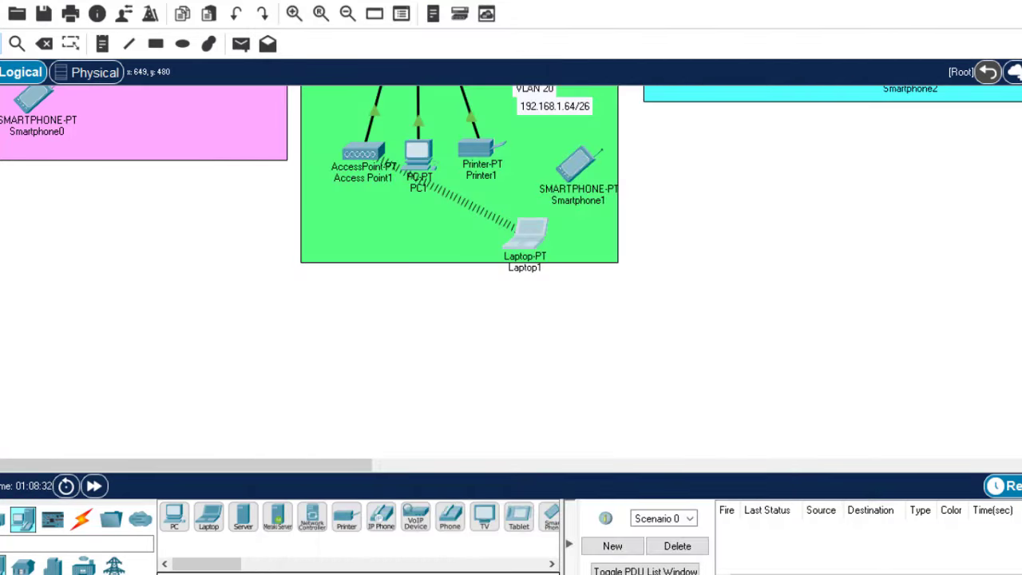
{"action": "scroll", "coordinate": [511, 271], "scroll_direction": "up", "scroll_amount": 5}
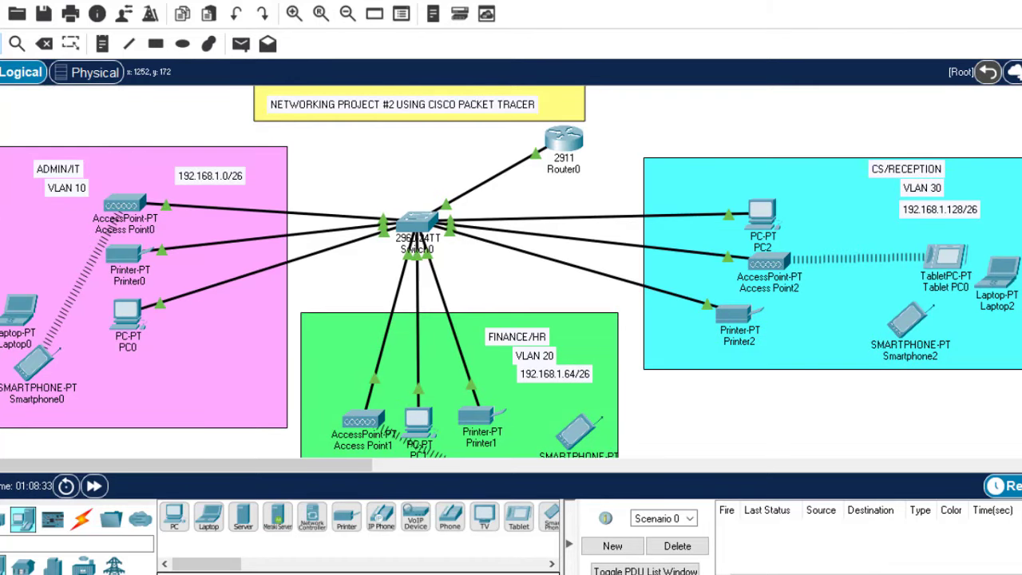
{"action": "scroll", "coordinate": [511, 271], "scroll_direction": "down", "scroll_amount": 4}
{"action": "scroll", "coordinate": [511, 271], "scroll_direction": "up", "scroll_amount": 3}
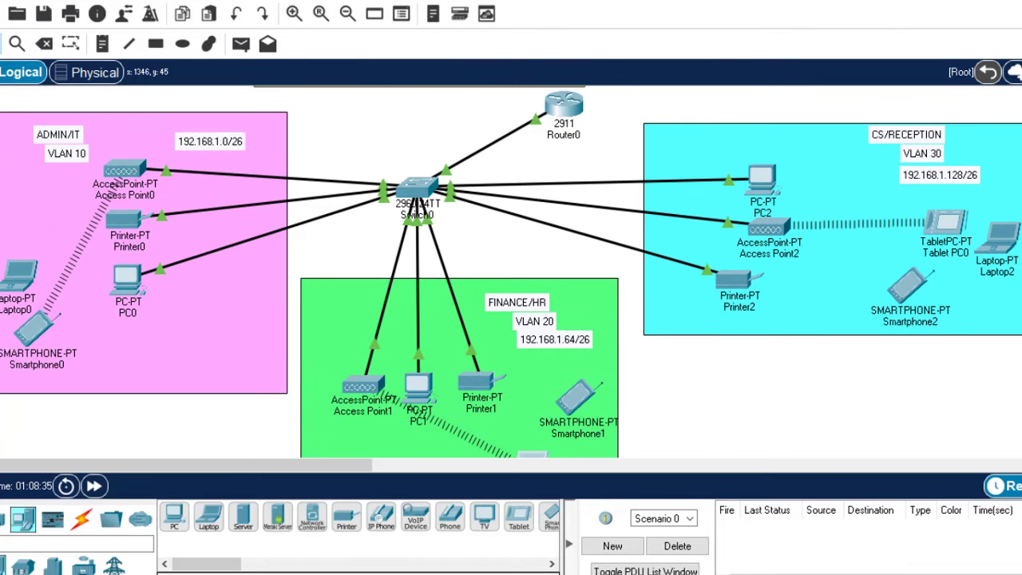
{"action": "scroll", "coordinate": [512, 272], "scroll_direction": "down", "scroll_amount": 2}
{"action": "scroll", "coordinate": [511, 271], "scroll_direction": "up", "scroll_amount": 2}
{"action": "mouse_move", "coordinate": [763, 179]}
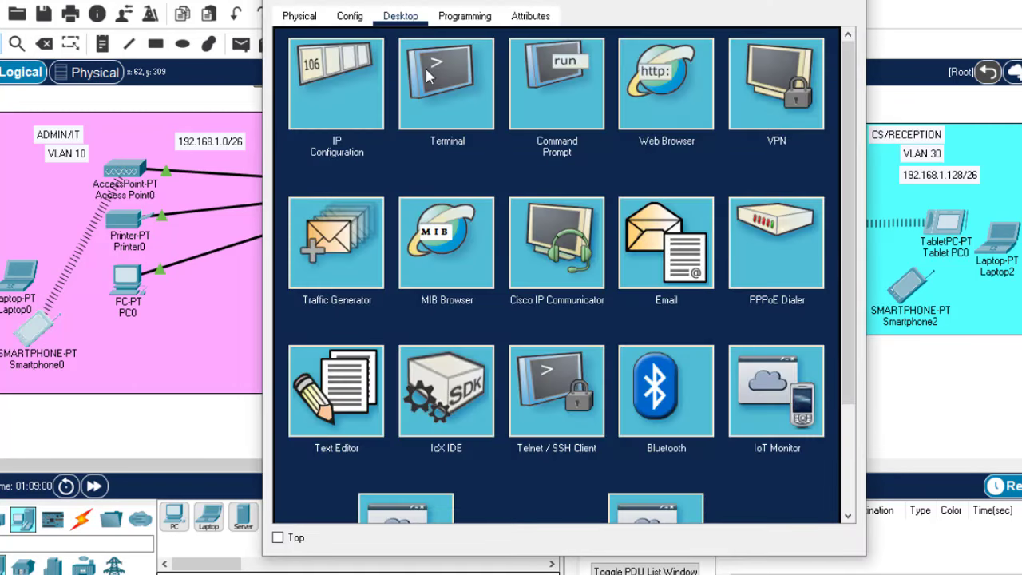
Ping 192.168.1.131 from PC0's command prompt, getting 3 of 4 replies
{"action": "left_click", "coordinate": [547, 78]}
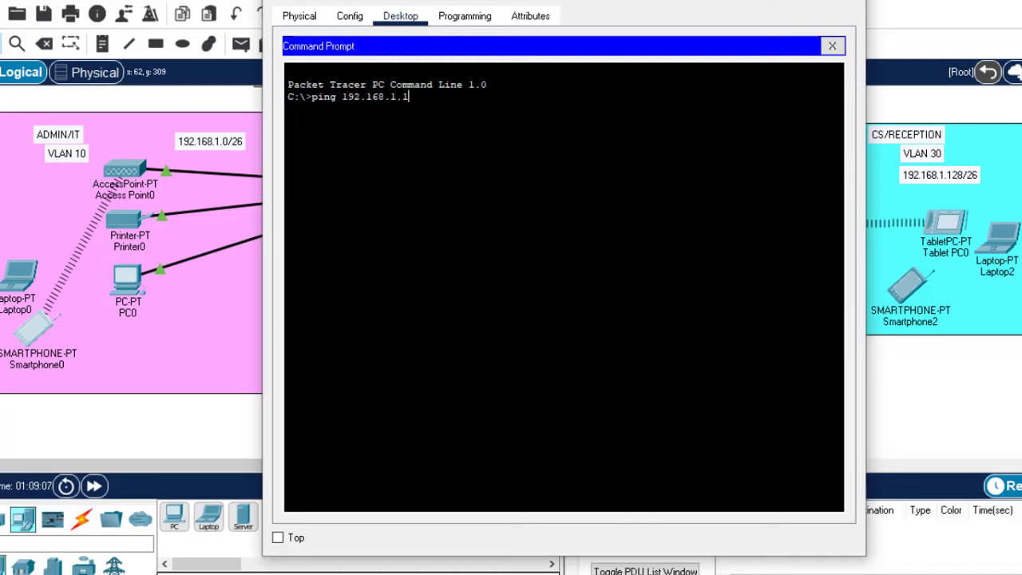
{"action": "type", "text": "31"}
{"action": "key", "text": "Return"}
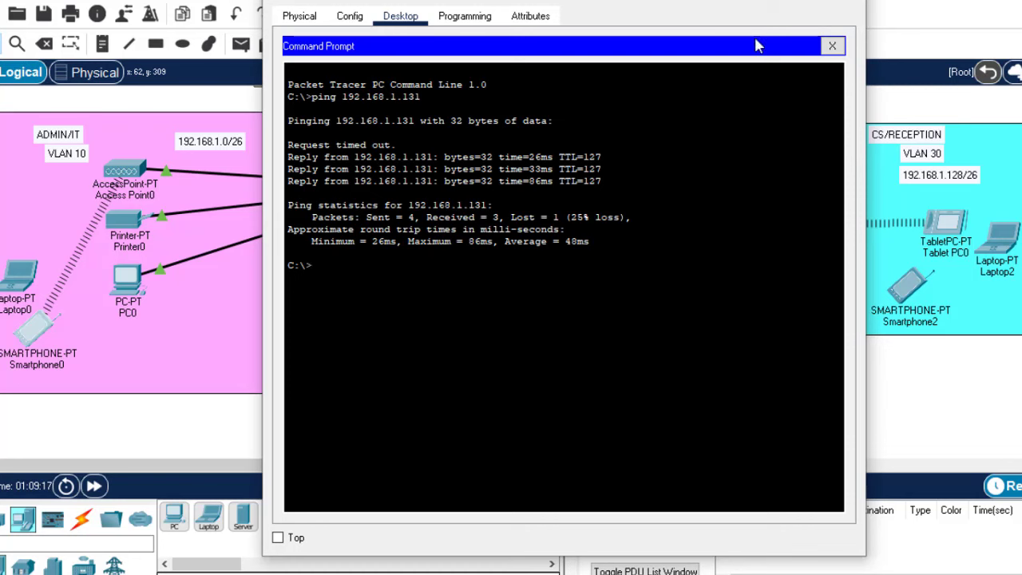
{"action": "left_click", "coordinate": [851, 2]}
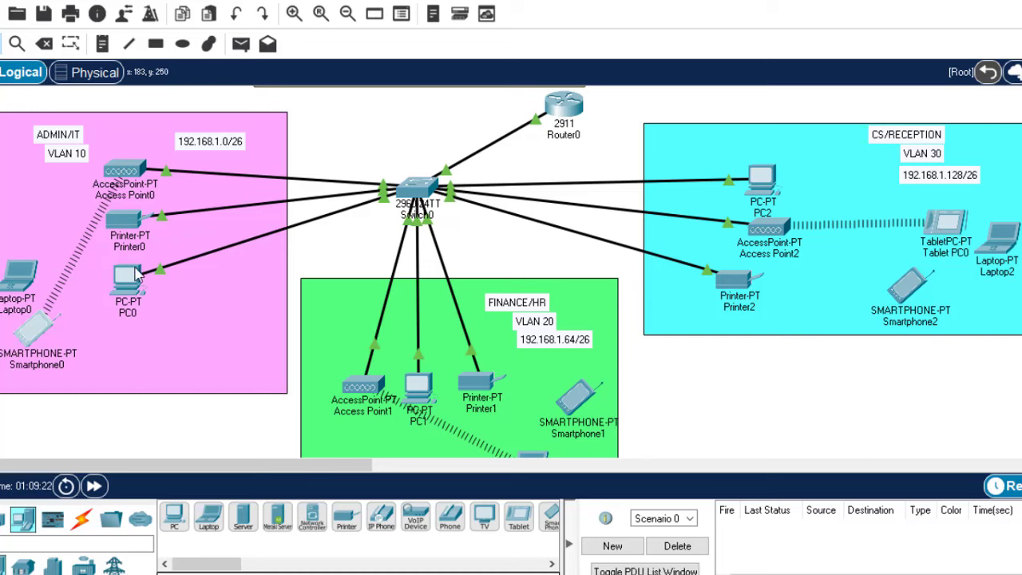
Ping Printer0 at 192.168.1.3 from Tablet PC0, getting a reply after one timeout
{"action": "mouse_move", "coordinate": [134, 224]}
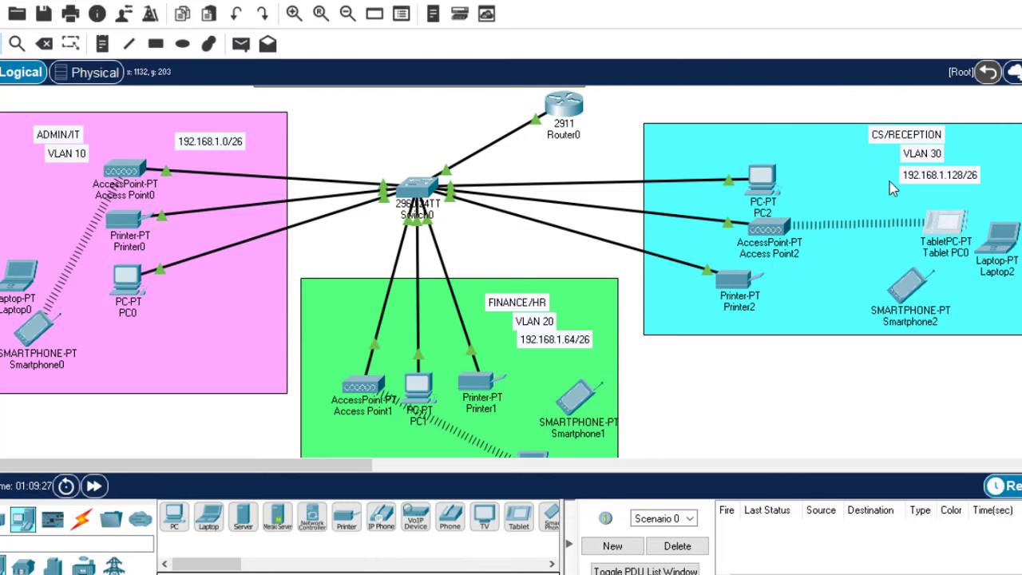
{"action": "left_click", "coordinate": [949, 226]}
{"action": "left_click", "coordinate": [400, 17]}
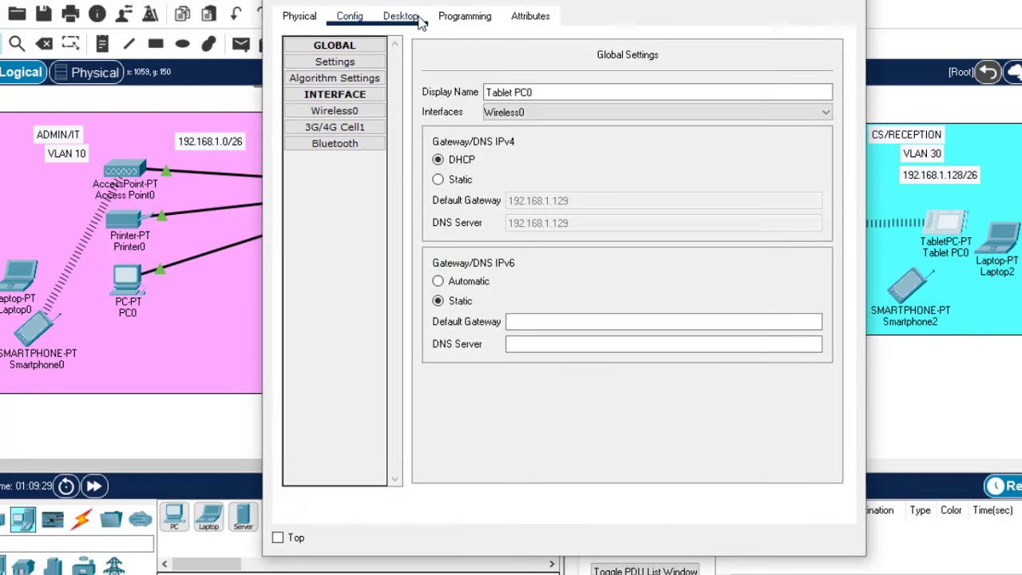
{"action": "left_click", "coordinate": [557, 111]}
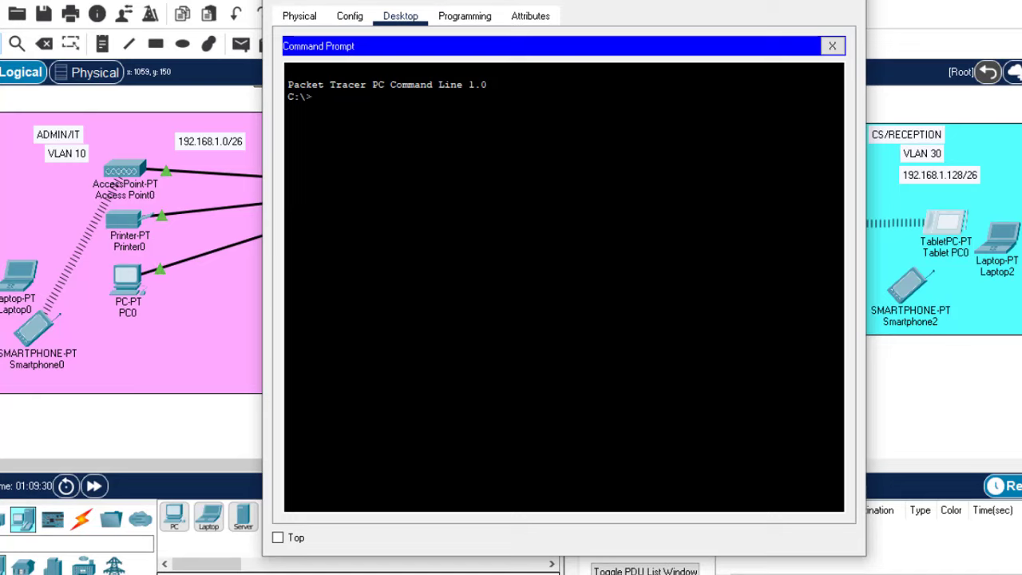
{"action": "type", "text": "ping 192.168.1.3"}
{"action": "key", "text": "Return"}
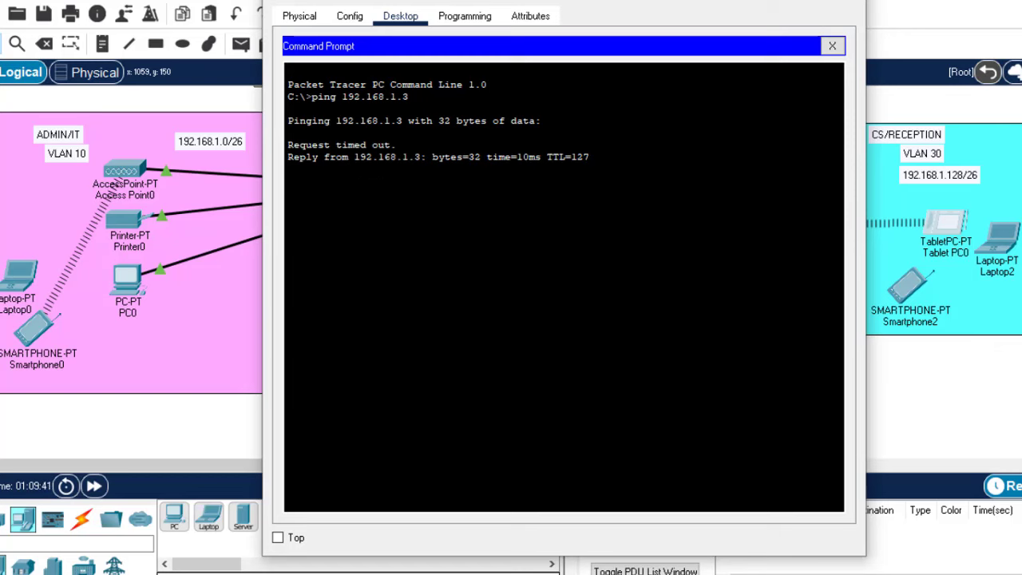
{"action": "key", "text": "alt+F4"}
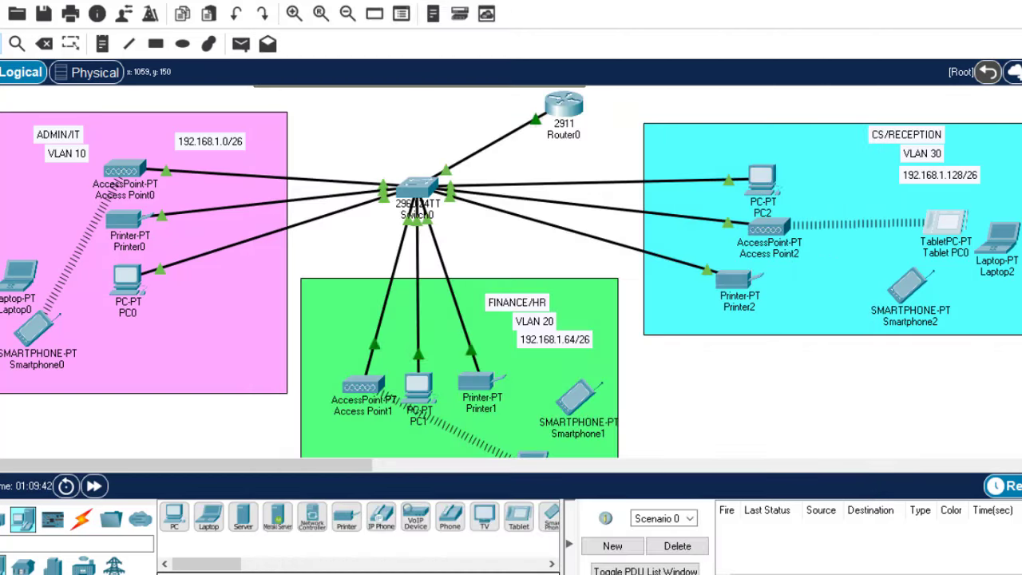
From Laptop1's command prompt, ping PC0 at 192.168.1.2, getting 3 of 4 replies
{"action": "scroll", "coordinate": [511, 272], "scroll_direction": "down", "scroll_amount": 5}
{"action": "scroll", "coordinate": [511, 271], "scroll_direction": "up", "scroll_amount": 3}
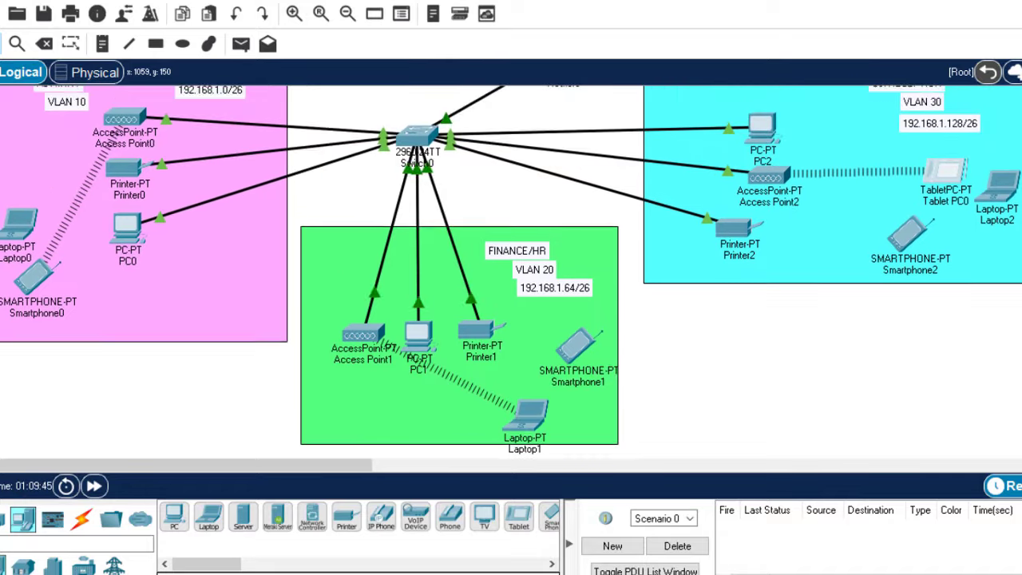
{"action": "scroll", "coordinate": [511, 271], "scroll_direction": "up", "scroll_amount": 3}
{"action": "scroll", "coordinate": [511, 271], "scroll_direction": "down", "scroll_amount": 6}
{"action": "scroll", "coordinate": [511, 271], "scroll_direction": "up", "scroll_amount": 5}
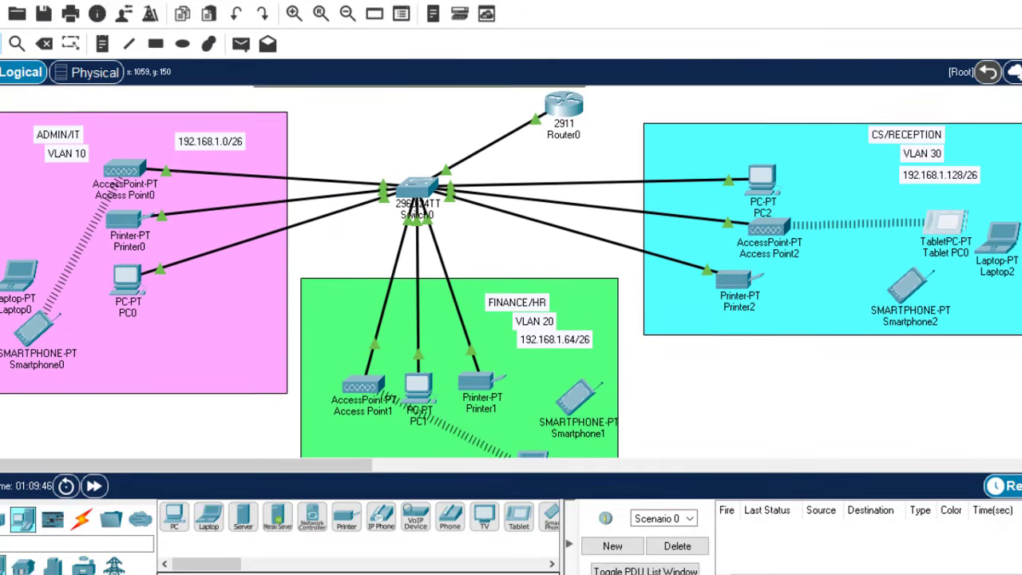
{"action": "scroll", "coordinate": [511, 271], "scroll_direction": "down", "scroll_amount": 1}
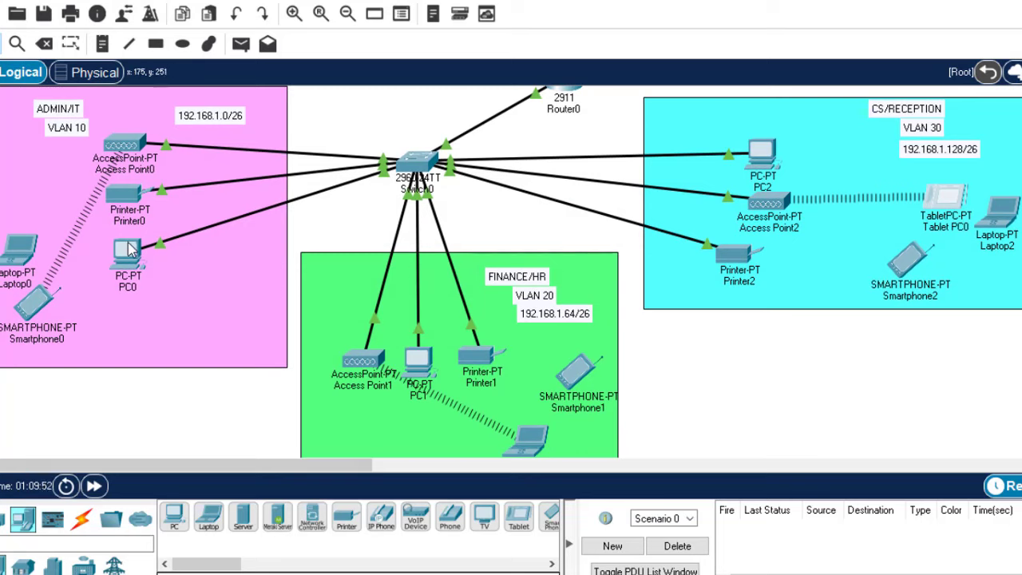
{"action": "mouse_move", "coordinate": [132, 250]}
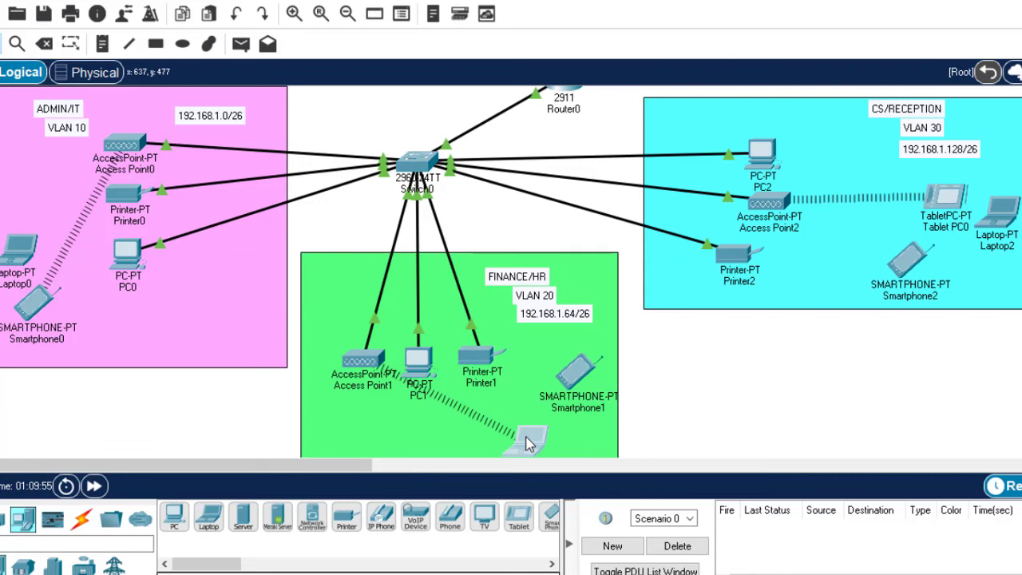
{"action": "left_click", "coordinate": [527, 441]}
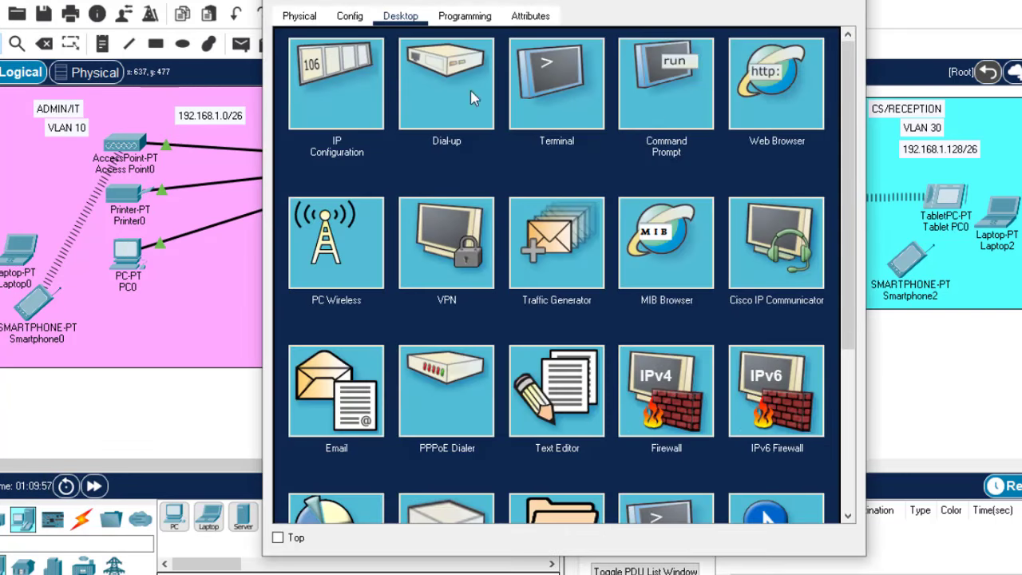
{"action": "left_click", "coordinate": [674, 80]}
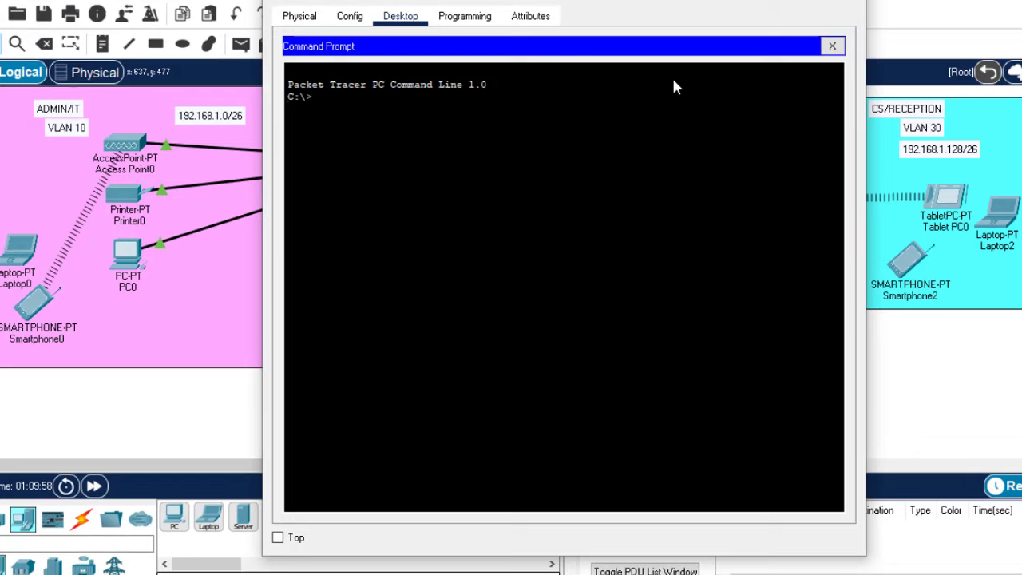
{"action": "type", "text": "ping 192.168.1.2"}
{"action": "key", "text": "Return"}
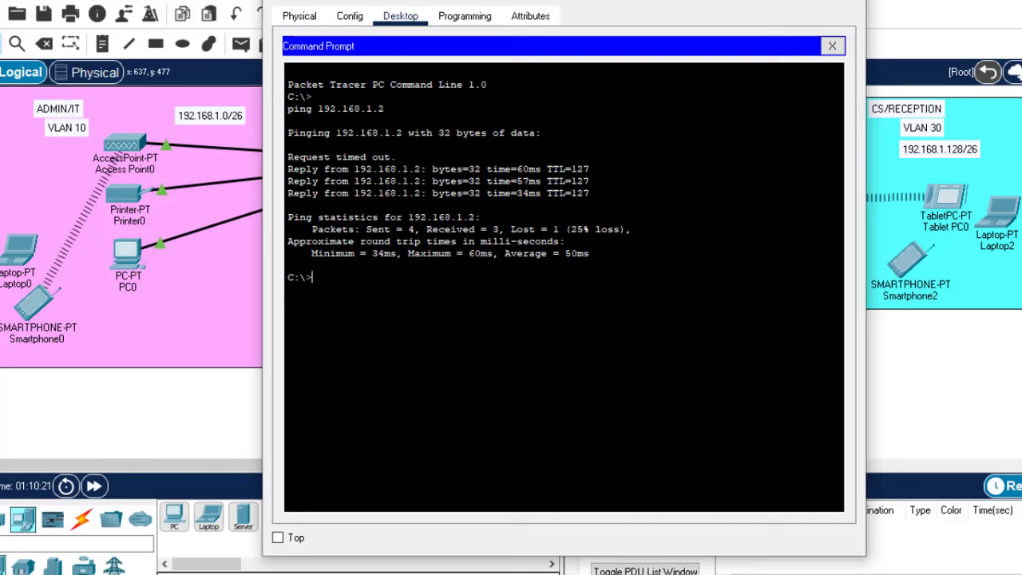
{"action": "left_click", "coordinate": [832, 46]}
{"action": "scroll", "coordinate": [511, 271], "scroll_direction": "up", "scroll_amount": 2}
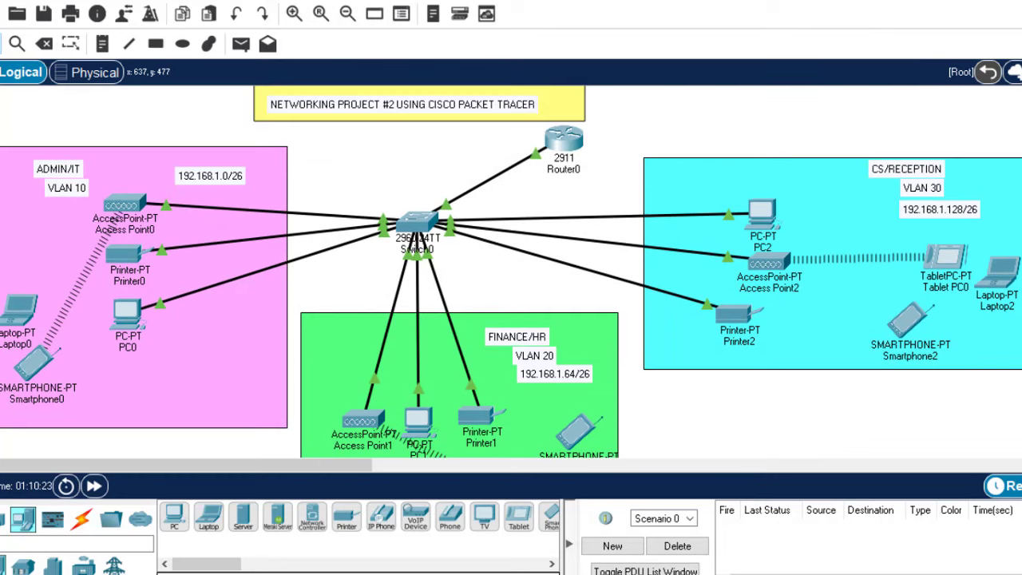
Switch between Packet Tracer and the Photos requirements image, ending on the image
{"action": "scroll", "coordinate": [512, 272], "scroll_direction": "down", "scroll_amount": 6}
{"action": "scroll", "coordinate": [511, 271], "scroll_direction": "up", "scroll_amount": 6}
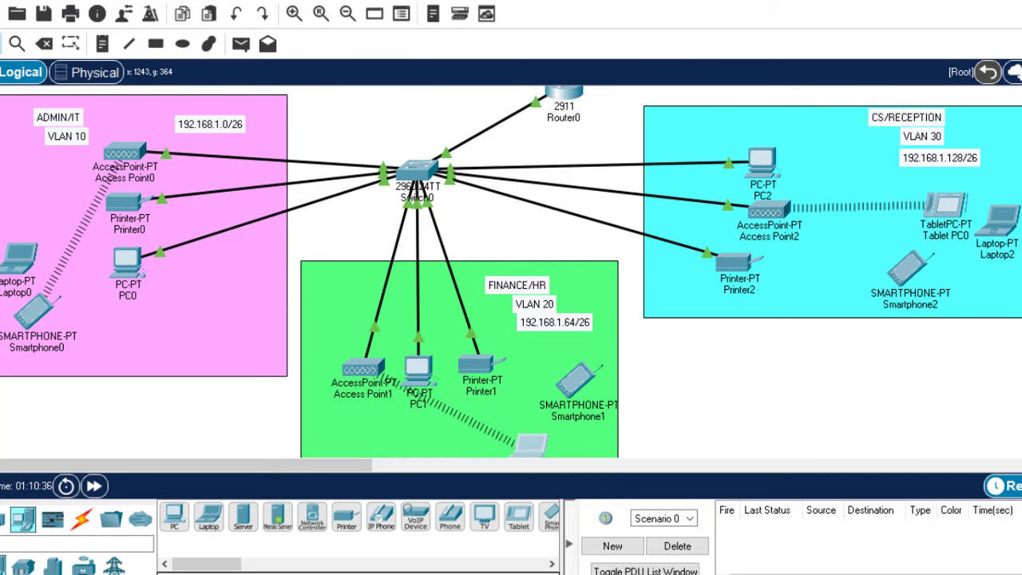
{"action": "key", "text": "alt+Tab"}
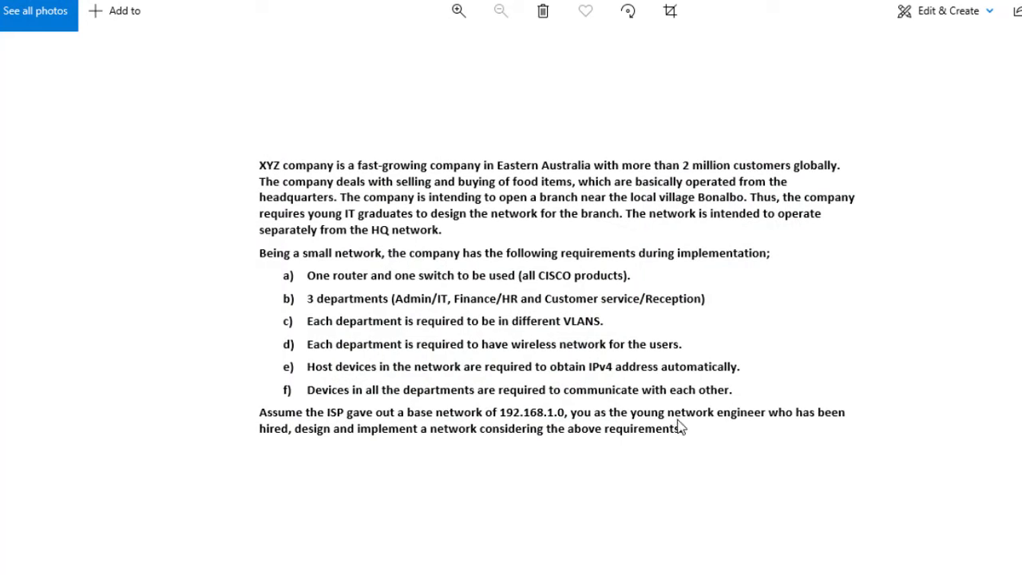
{"action": "key", "text": "alt+Tab"}
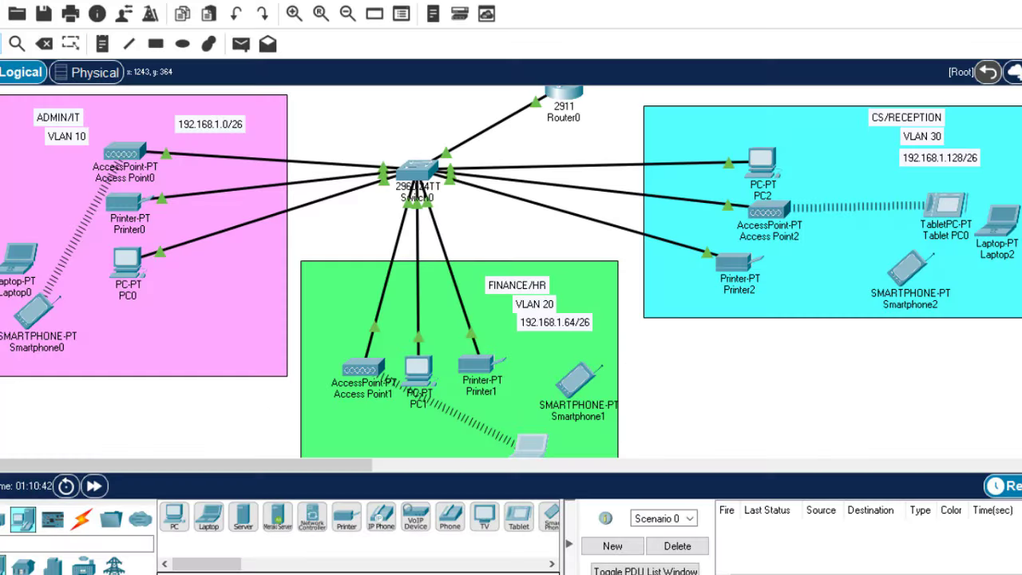
{"action": "key", "text": "alt+Tab"}
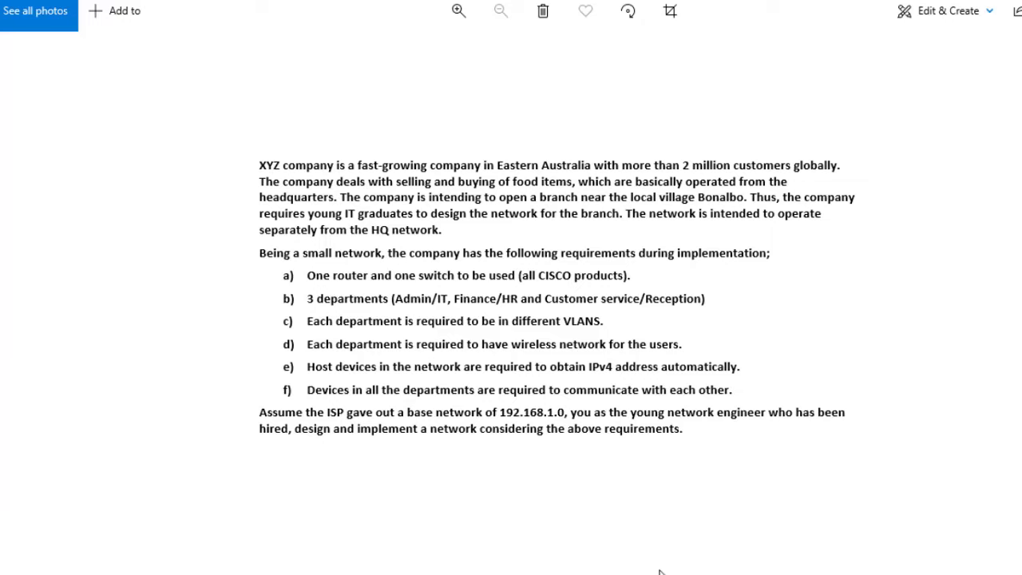